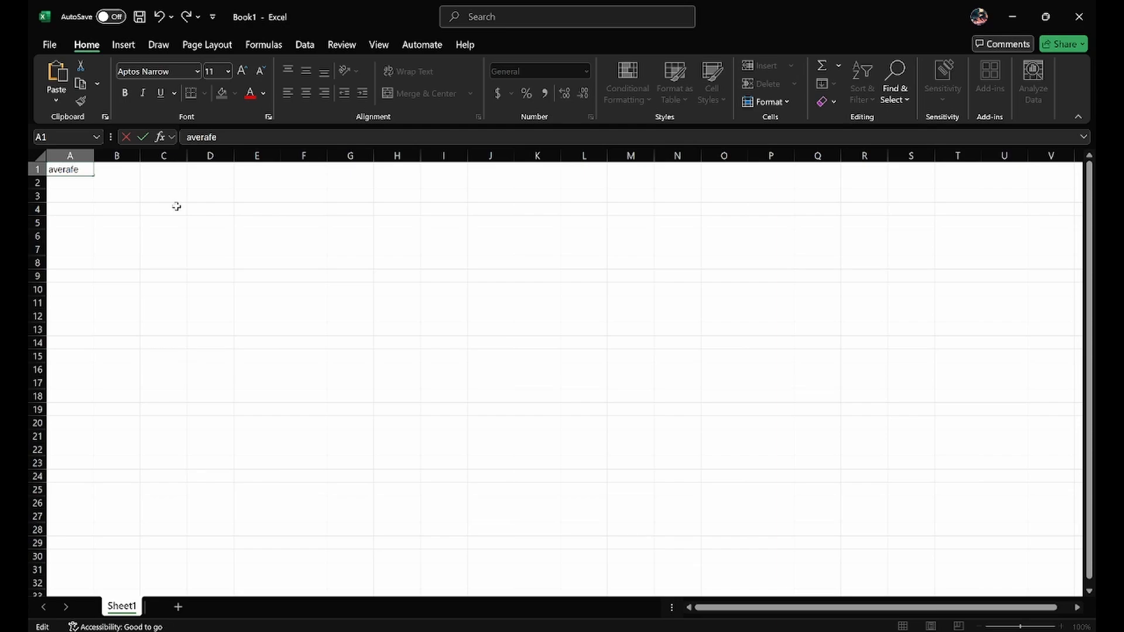
Enter the label "Average:" in cell A1, correcting the misspelled word
{"action": "type", "text": "A"}
{"action": "key", "text": "Left"}
{"action": "key", "text": "BackSpace"}
{"action": "key", "text": "BackSpace"}
{"action": "type", "text": "g"}
{"action": "left_click", "coordinate": [127, 175]}
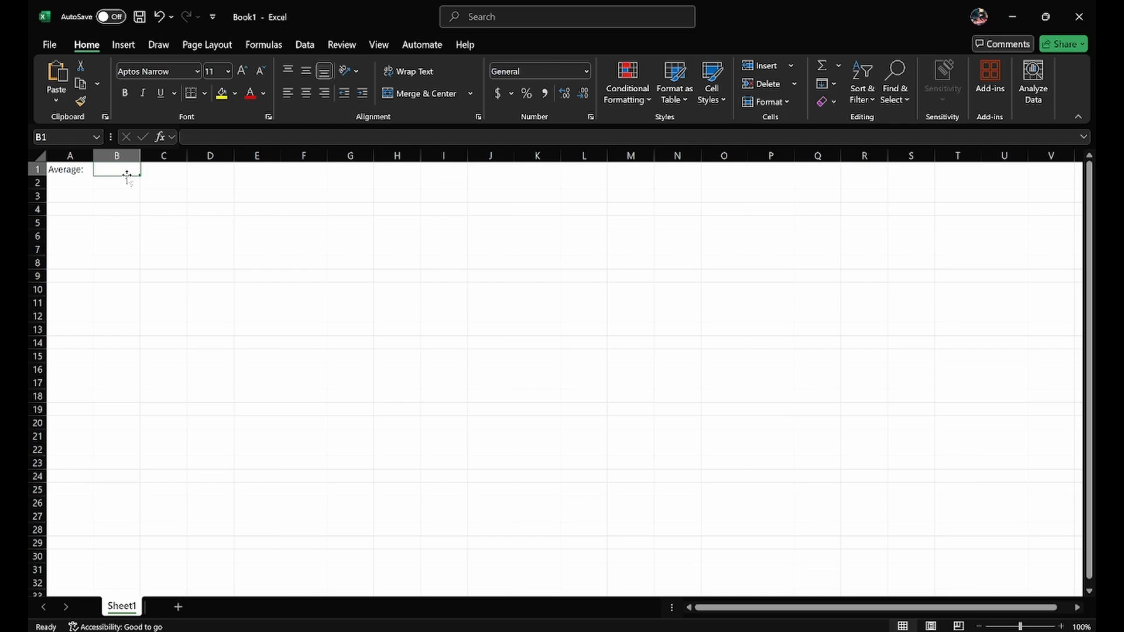
Enter the values 10, 20, 40, 50, 75 and 80 down column B in cells B1 to B6
{"action": "type", "text": "10"}
{"action": "key", "text": "Return"}
{"action": "type", "text": "20"}
{"action": "key", "text": "Return"}
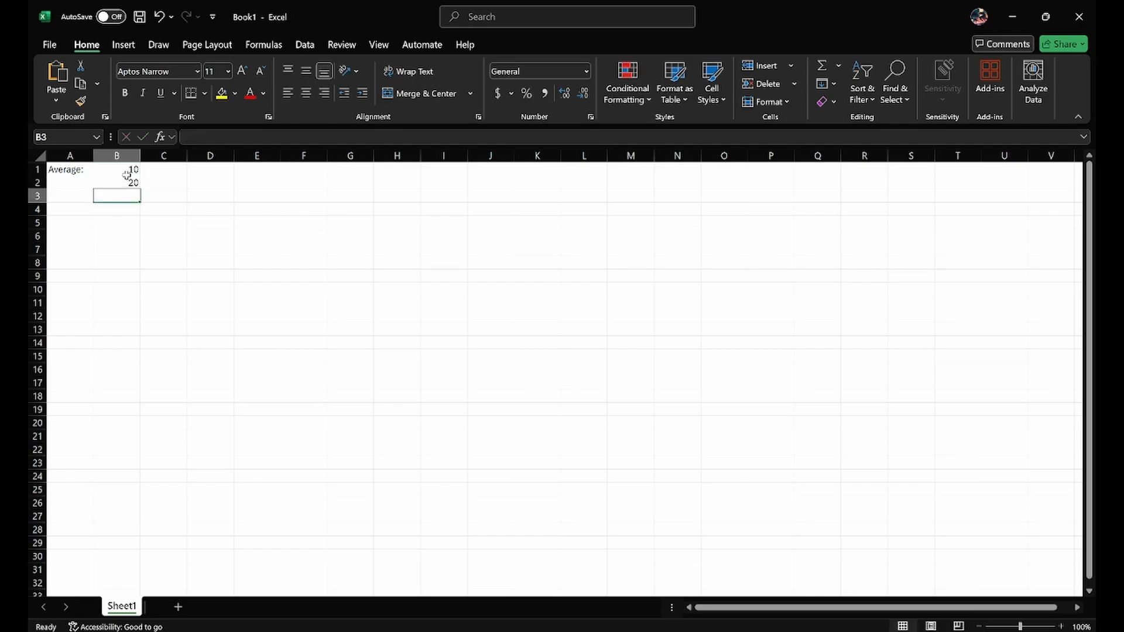
{"action": "type", "text": "40"}
{"action": "key", "text": "Return"}
{"action": "type", "text": "50"}
{"action": "key", "text": "Return"}
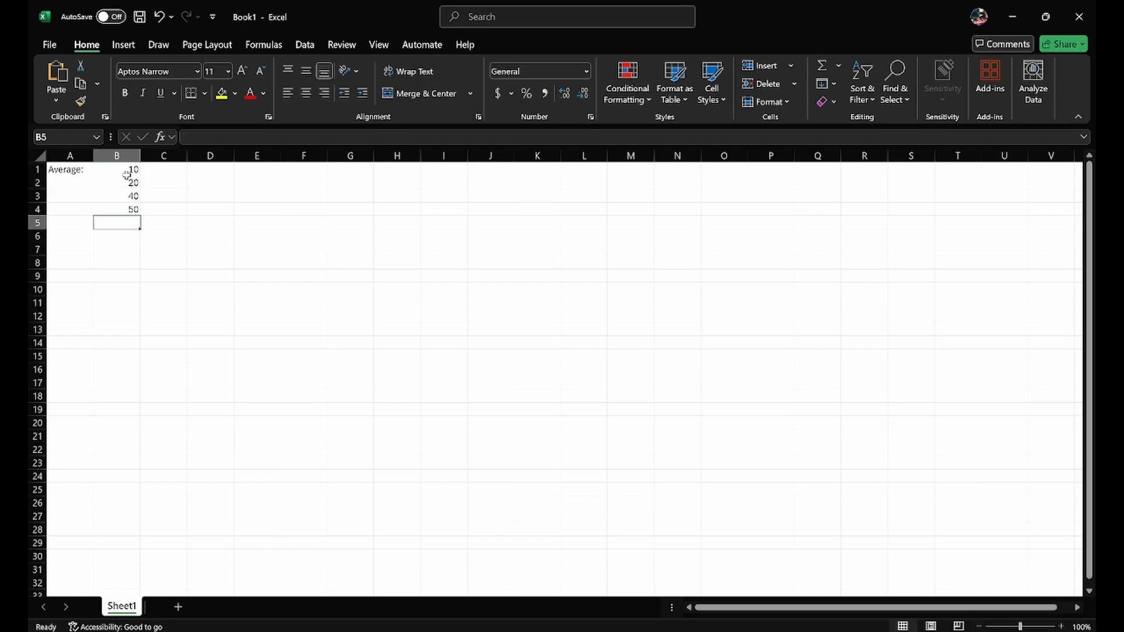
{"action": "type", "text": "75"}
{"action": "key", "text": "Return"}
{"action": "type", "text": "80"}
{"action": "key", "text": "Return"}
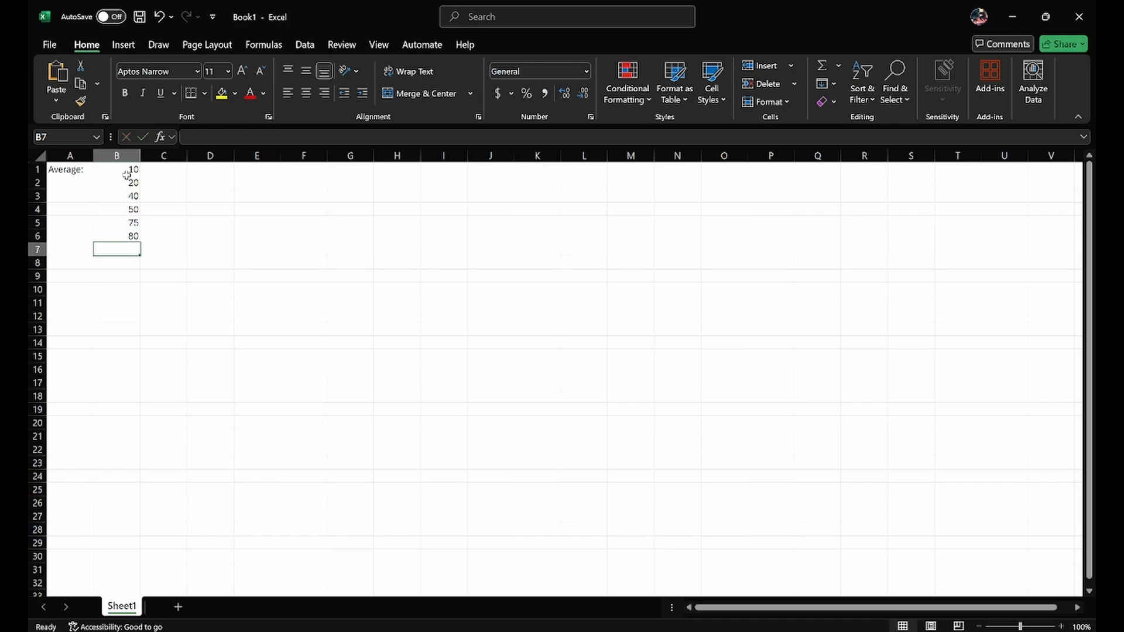
Calculate the average of the range B1:B6 in cell B7 with the AVERAGE function
{"action": "type", "text": "="}
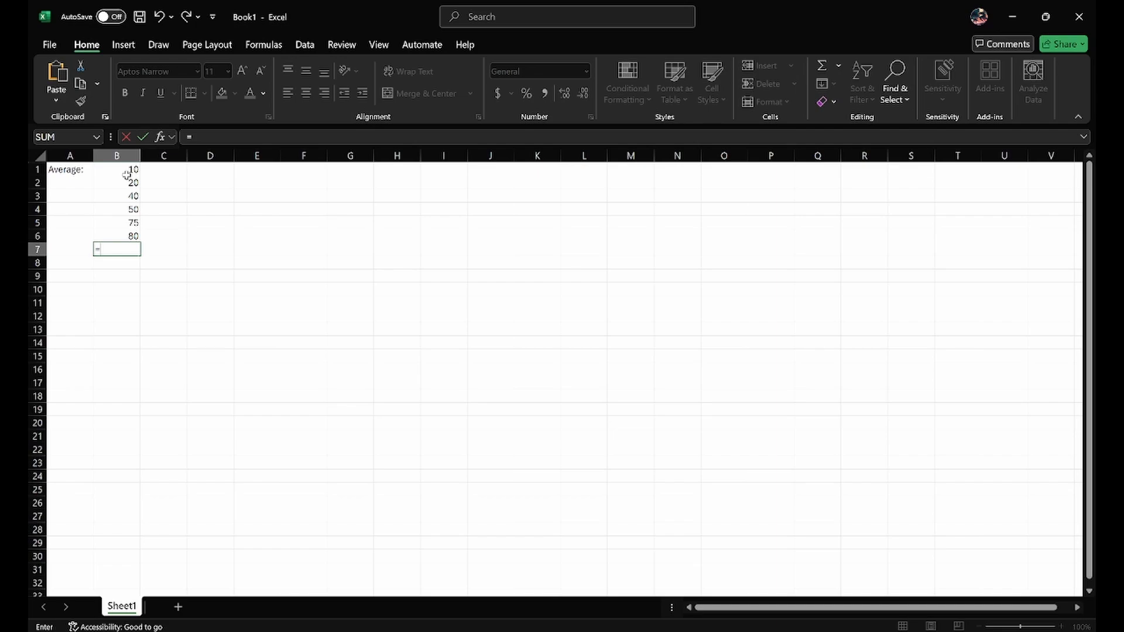
{"action": "type", "text": "Average"}
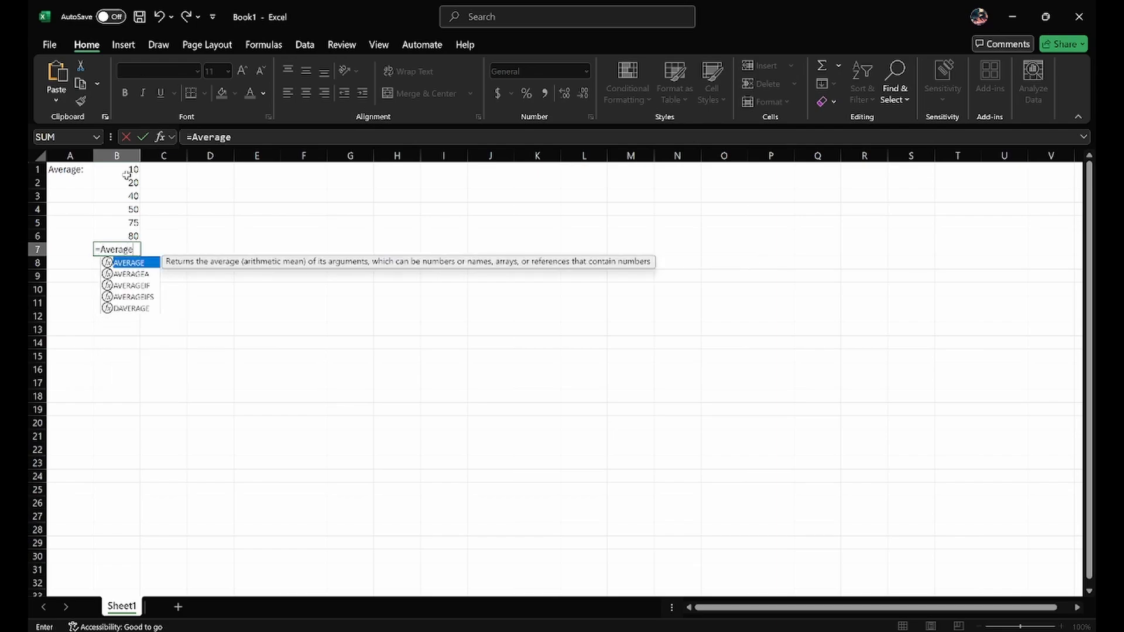
{"action": "type", "text": "("}
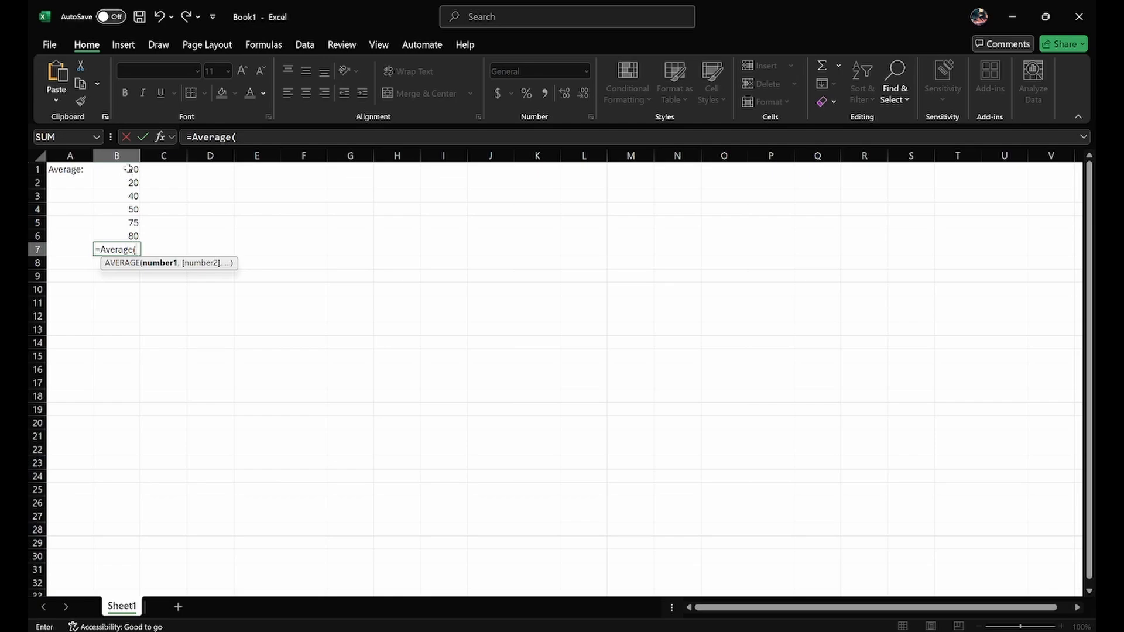
{"action": "left_click_drag", "start_coordinate": [128, 168], "coordinate": [131, 236]}
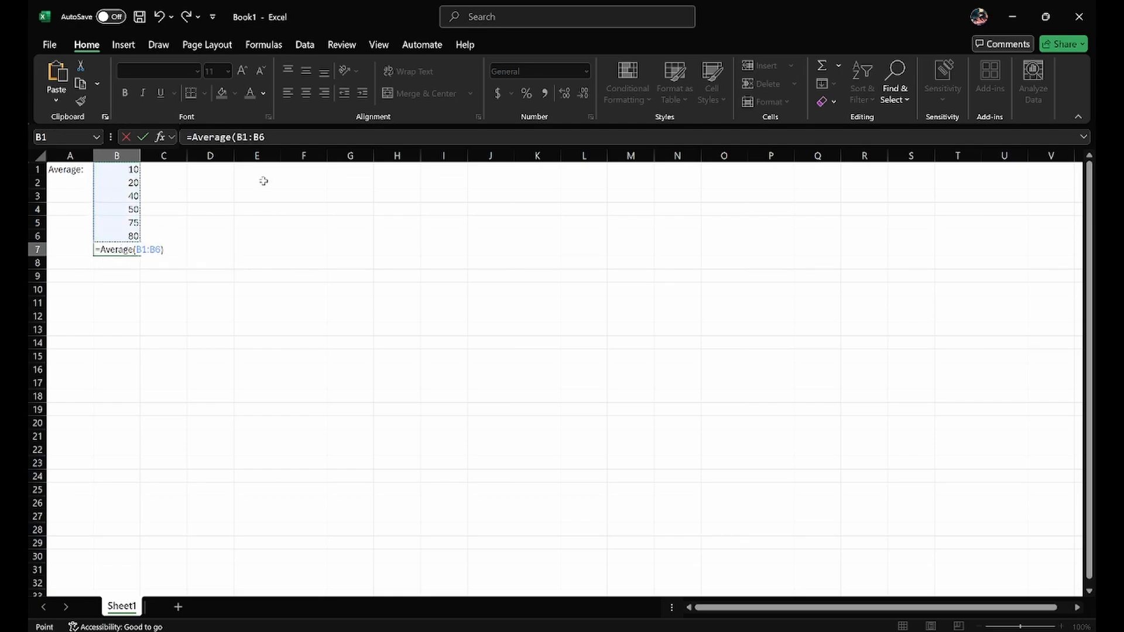
{"action": "type", "text": ")"}
{"action": "key", "text": "Return"}
{"action": "key", "text": "Up"}
{"action": "key", "text": "Up"}
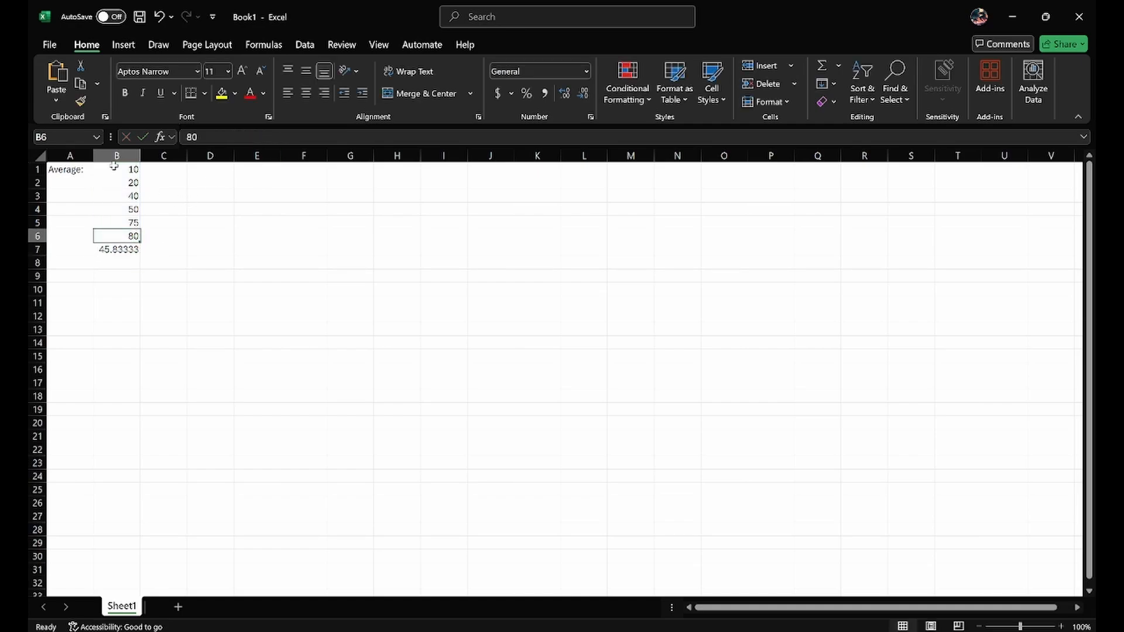
{"action": "left_click_drag", "start_coordinate": [111, 169], "coordinate": [108, 237]}
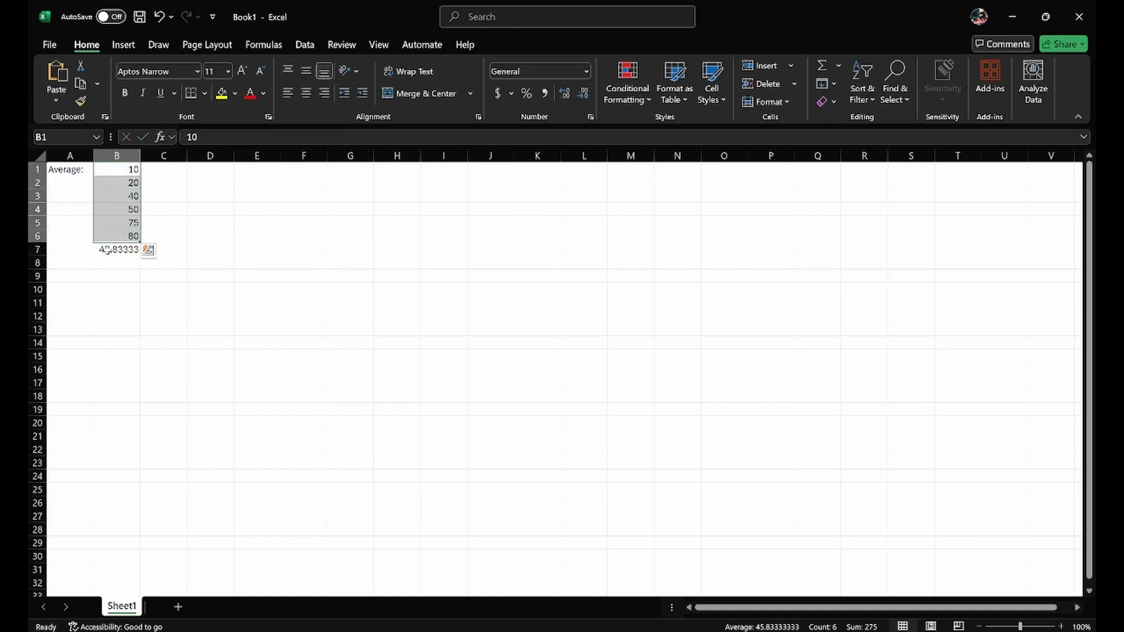
{"action": "left_click", "coordinate": [118, 255]}
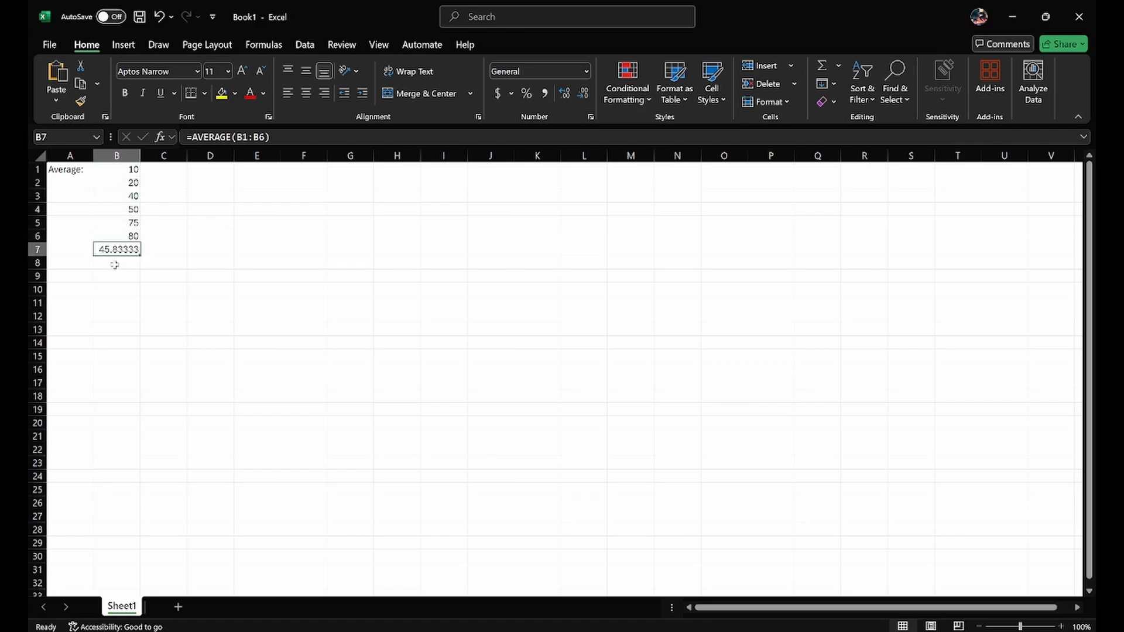
Calculate the average of only the separate cells B2, B4 and B6 in cell B8 with the AVERAGE function
{"action": "left_click", "coordinate": [114, 264]}
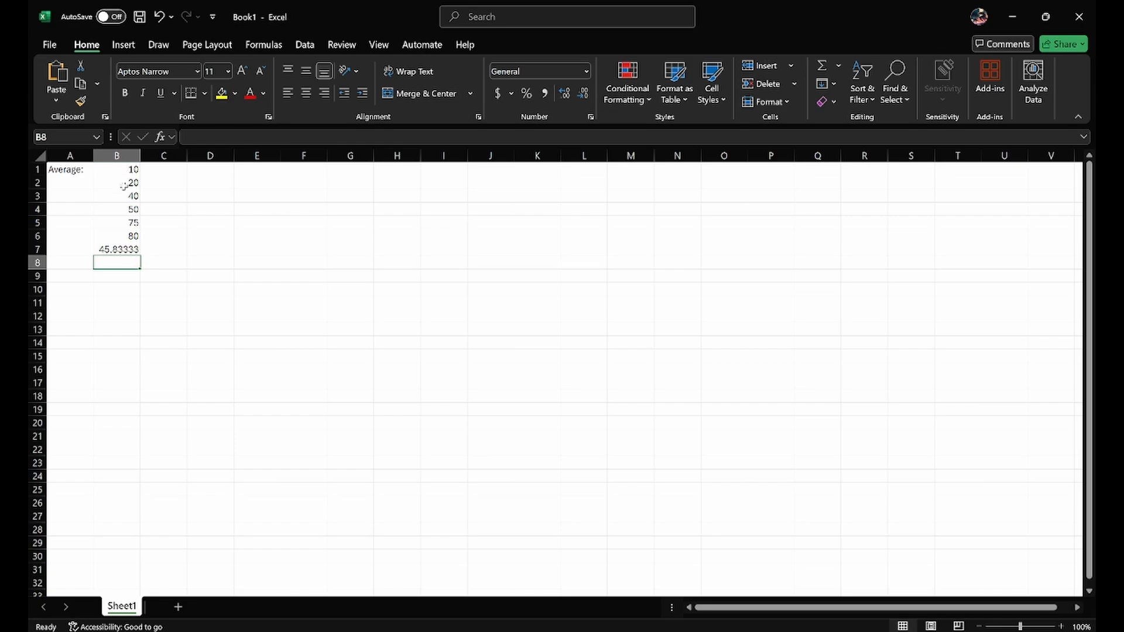
{"action": "double_click", "coordinate": [118, 262]}
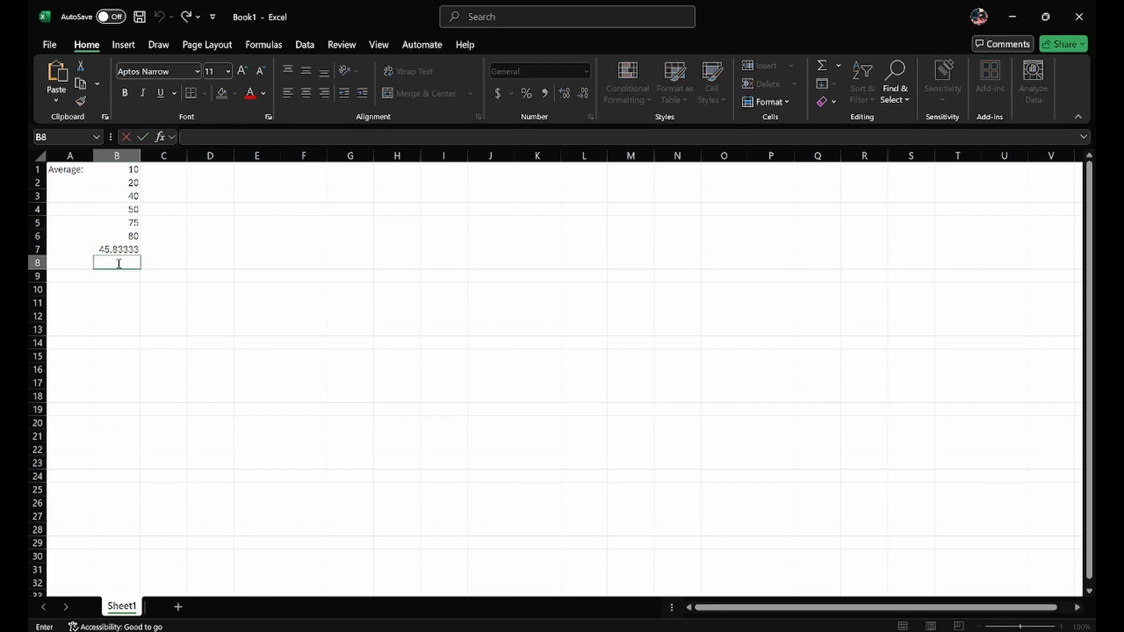
{"action": "type", "text": "avera"}
{"action": "key", "text": "BackSpace"}
{"action": "key", "text": "BackSpace"}
{"action": "key", "text": "BackSpace"}
{"action": "key", "text": "BackSpace"}
{"action": "type", "text": "=average"}
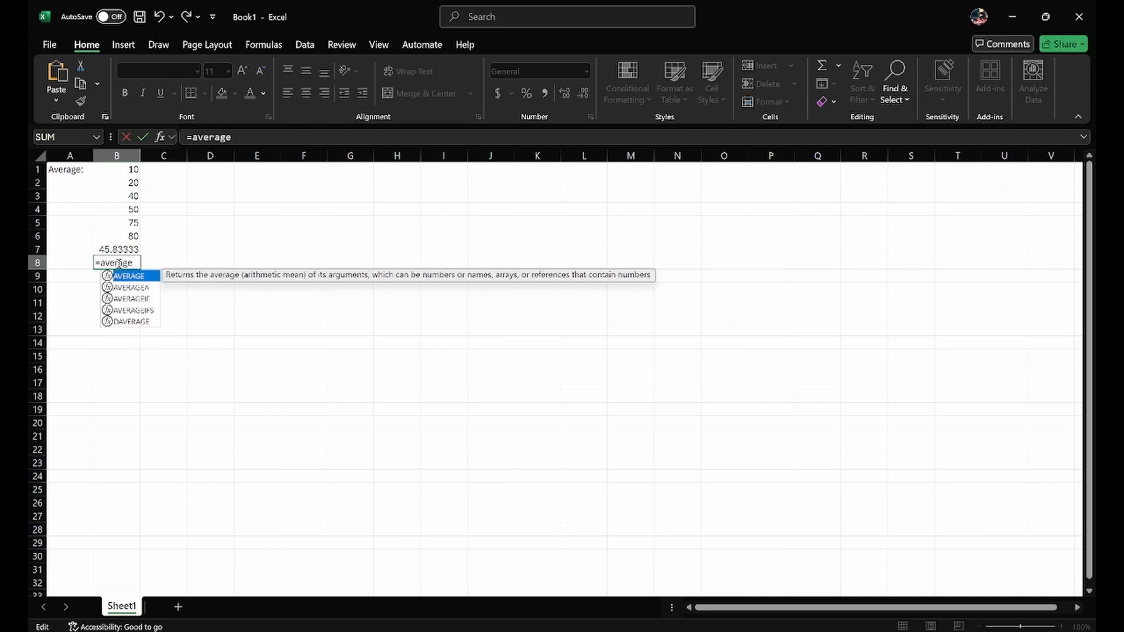
{"action": "type", "text": "("}
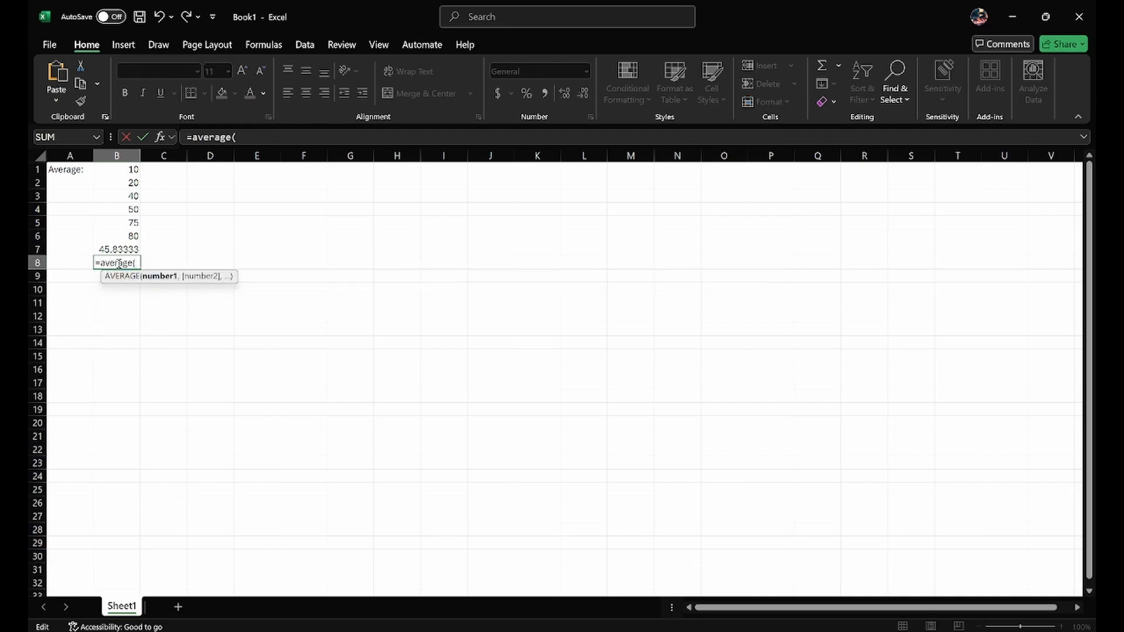
{"action": "left_click", "coordinate": [126, 182]}
{"action": "left_click", "coordinate": [124, 210], "text": "ctrl"}
{"action": "left_click", "coordinate": [125, 236], "text": "ctrl"}
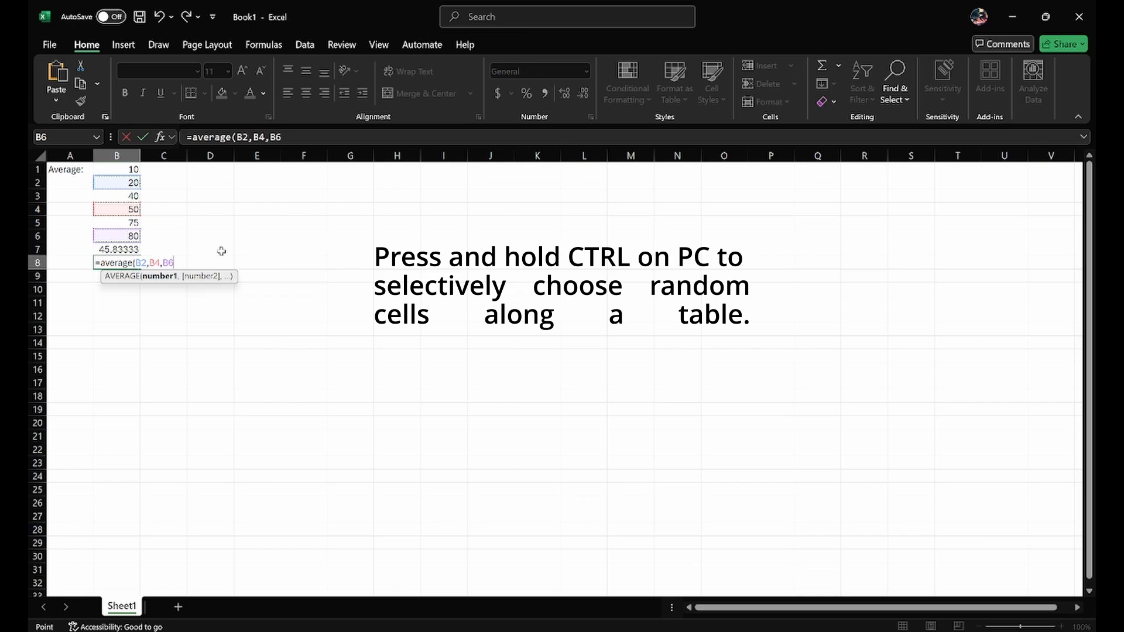
{"action": "type", "text": ")"}
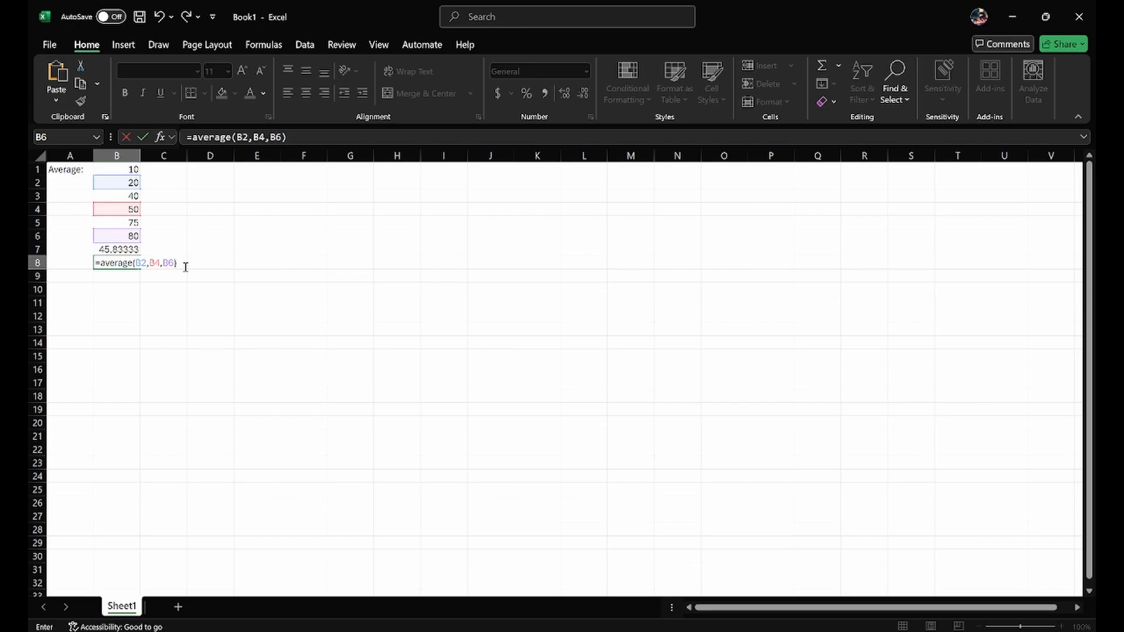
{"action": "key", "text": "Return"}
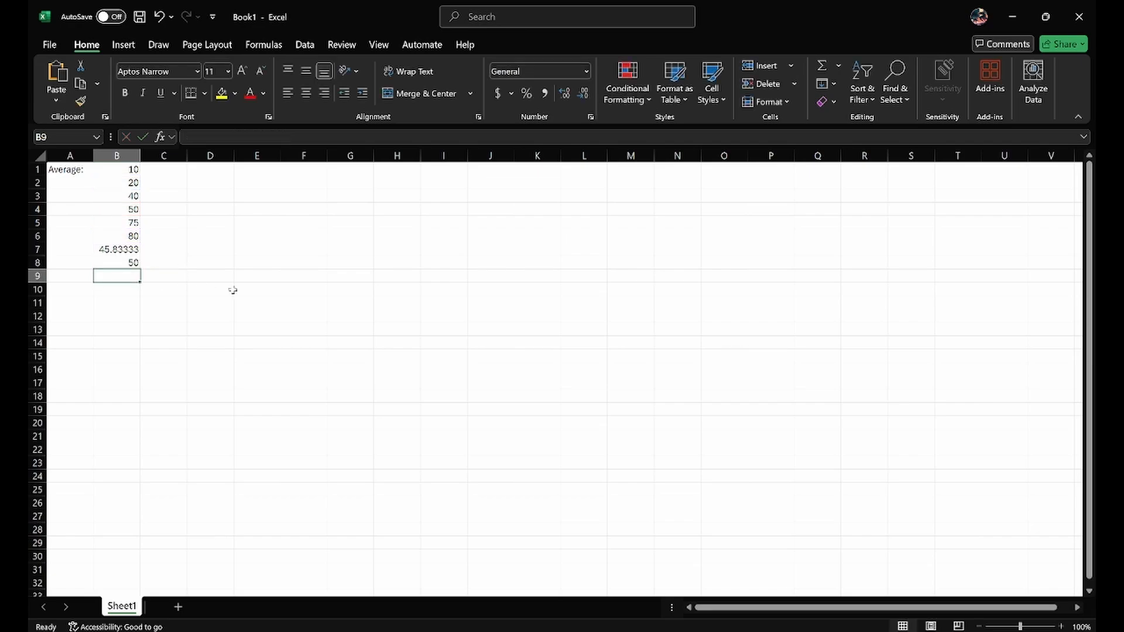
{"action": "left_click", "coordinate": [111, 262]}
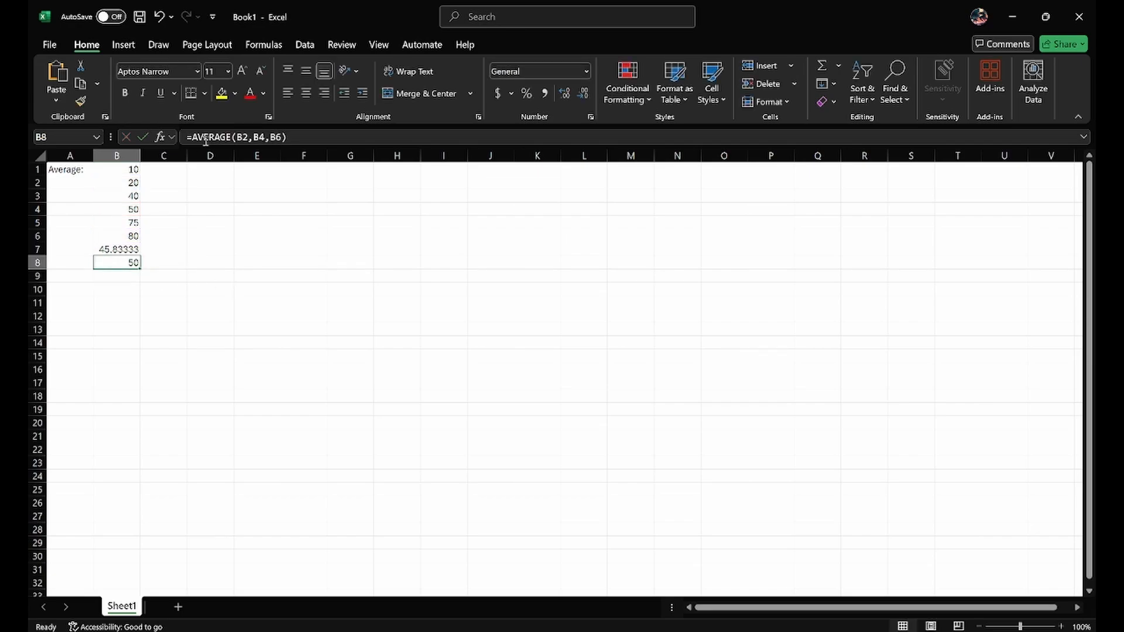
{"action": "left_click", "coordinate": [288, 136]}
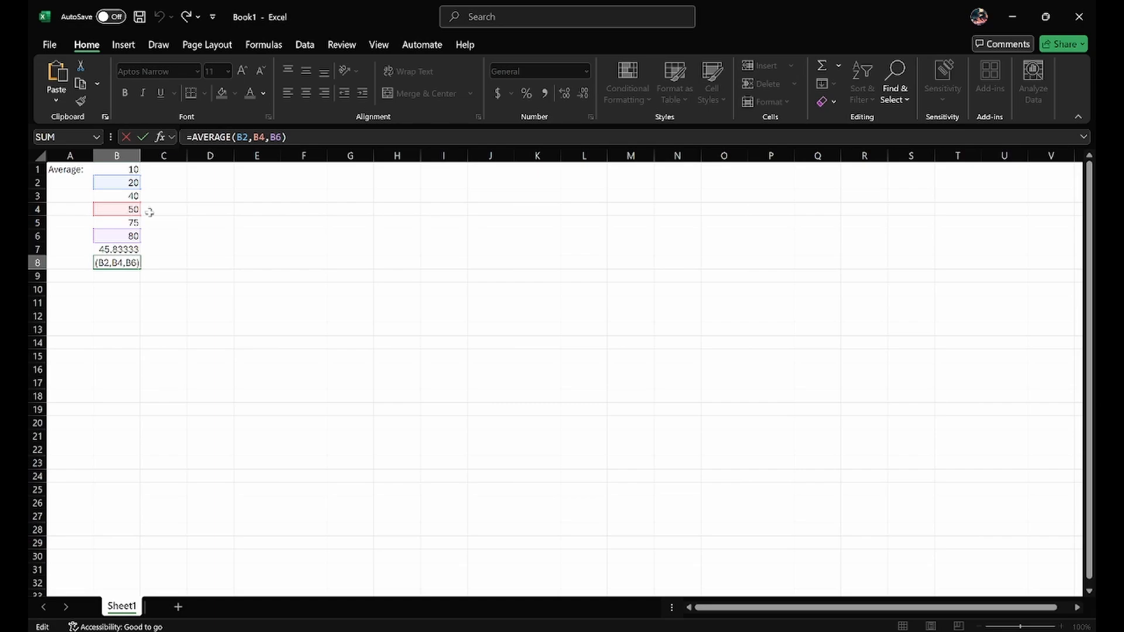
{"action": "left_click", "coordinate": [120, 270]}
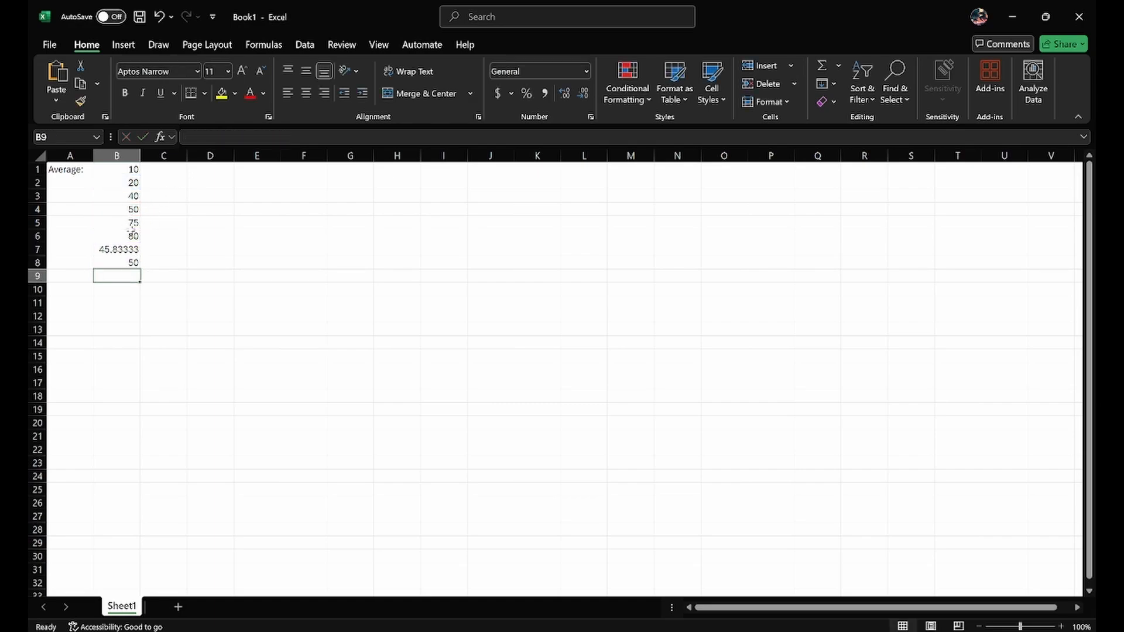
Change the value in cell B6 to 100
{"action": "left_click", "coordinate": [121, 235]}
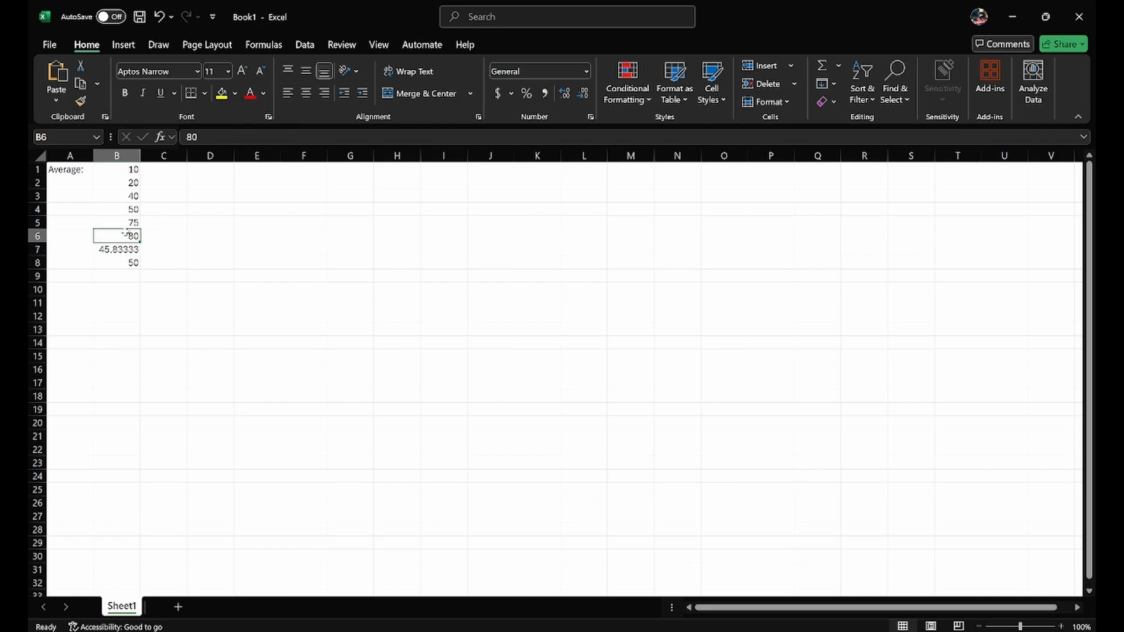
{"action": "double_click", "coordinate": [126, 233]}
{"action": "double_click", "coordinate": [126, 234]}
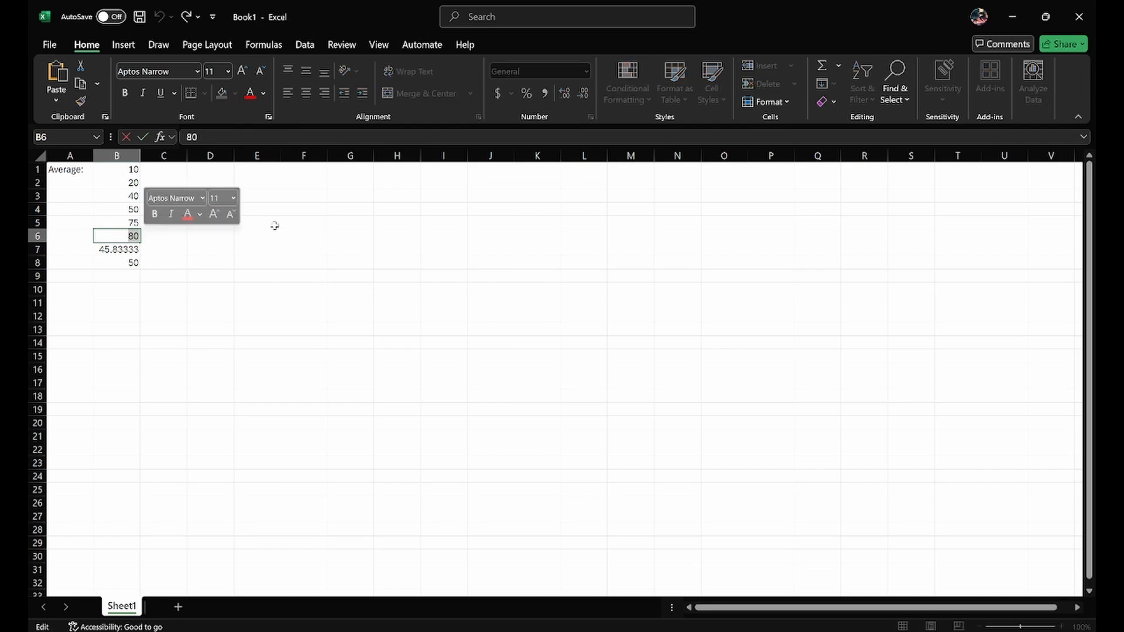
{"action": "type", "text": "100"}
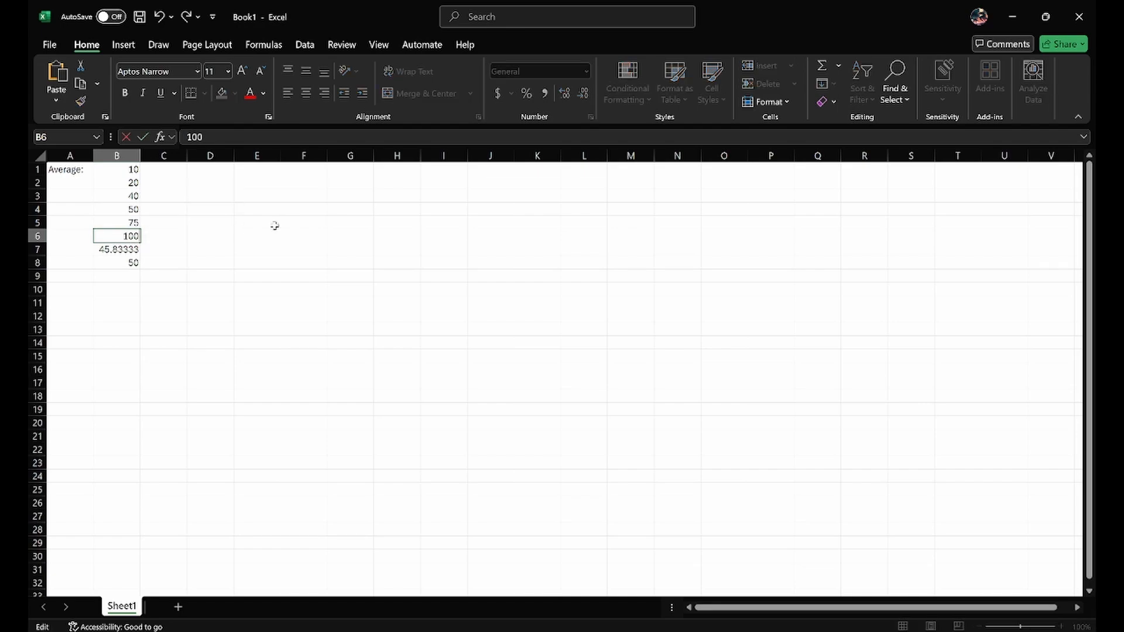
{"action": "key", "text": "Return"}
Examine the recalculated averages in B7 and B8 and the cells that each formula references
{"action": "left_click", "coordinate": [162, 261]}
{"action": "left_click_drag", "start_coordinate": [126, 251], "coordinate": [122, 263]}
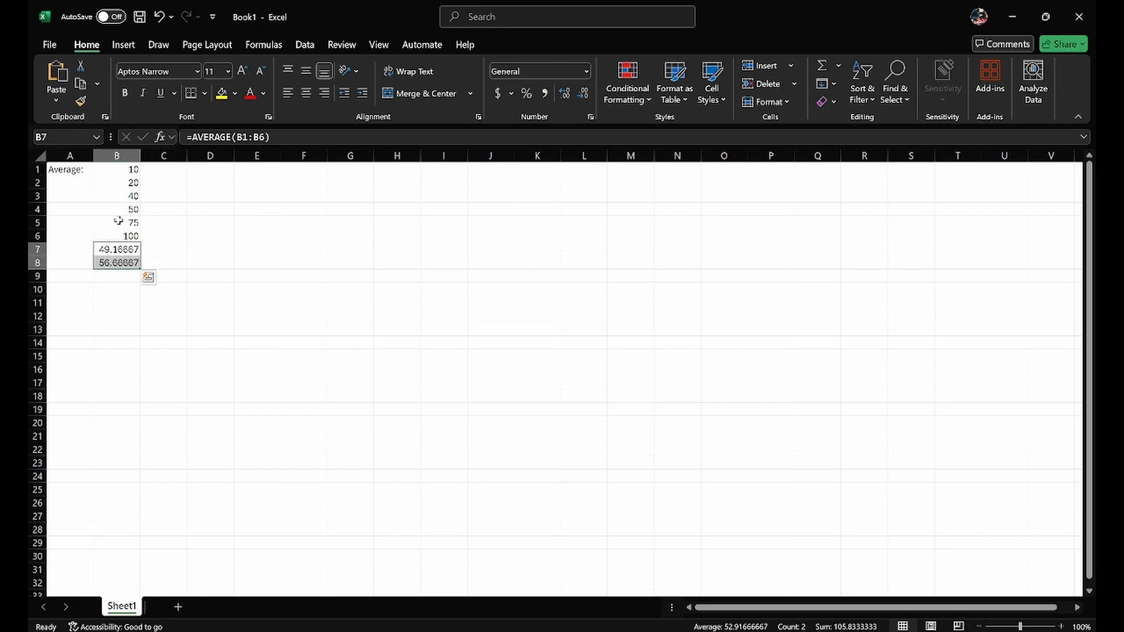
{"action": "left_click_drag", "start_coordinate": [116, 236], "coordinate": [112, 168]}
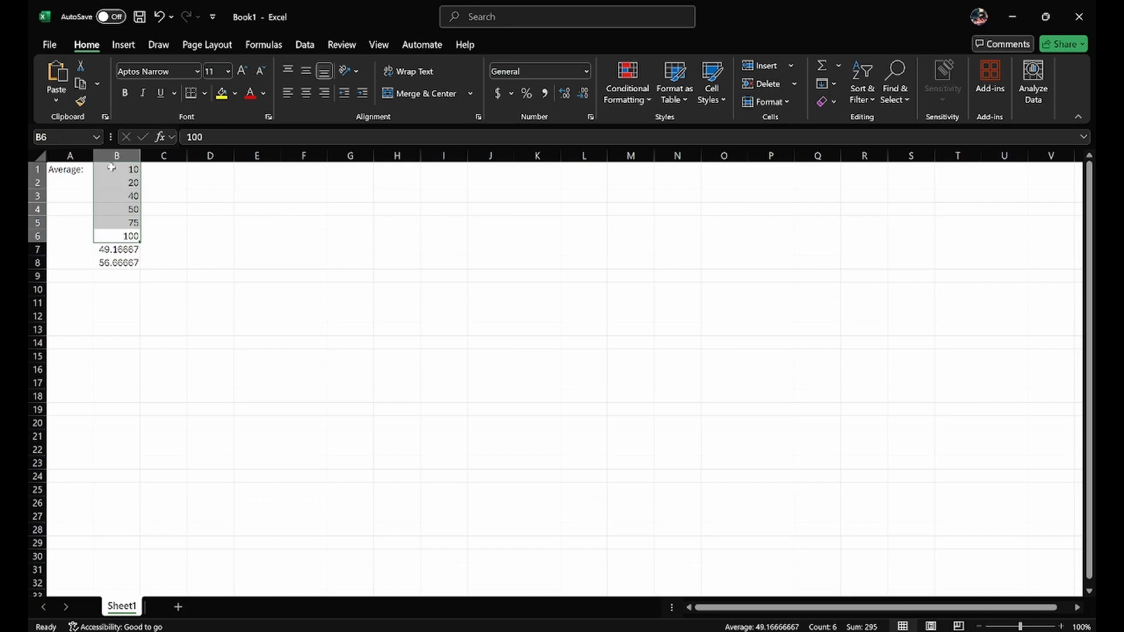
{"action": "left_click", "coordinate": [113, 250]}
{"action": "left_click", "coordinate": [275, 134]}
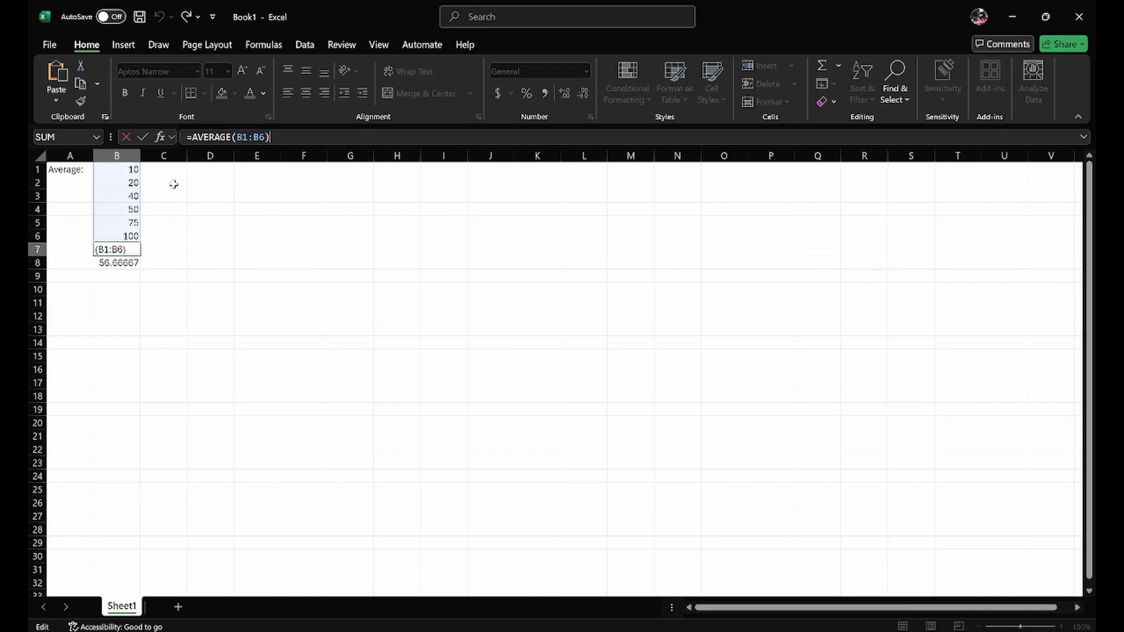
{"action": "left_click", "coordinate": [148, 261]}
{"action": "left_click", "coordinate": [129, 252]}
{"action": "left_click", "coordinate": [123, 264]}
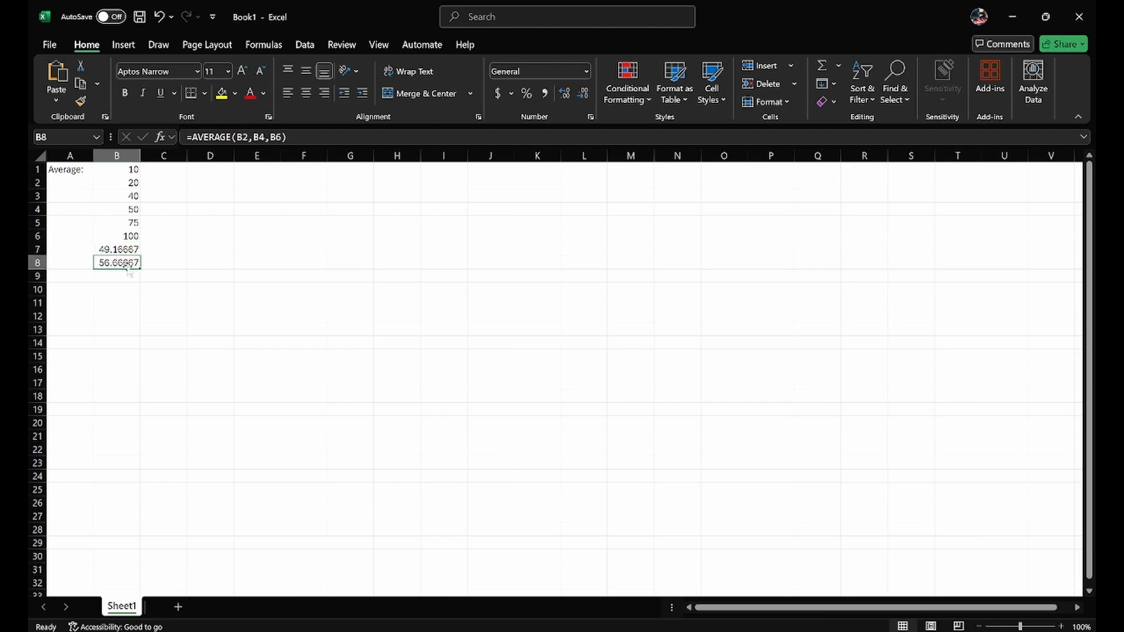
{"action": "left_click", "coordinate": [119, 182]}
{"action": "left_click", "coordinate": [118, 209]}
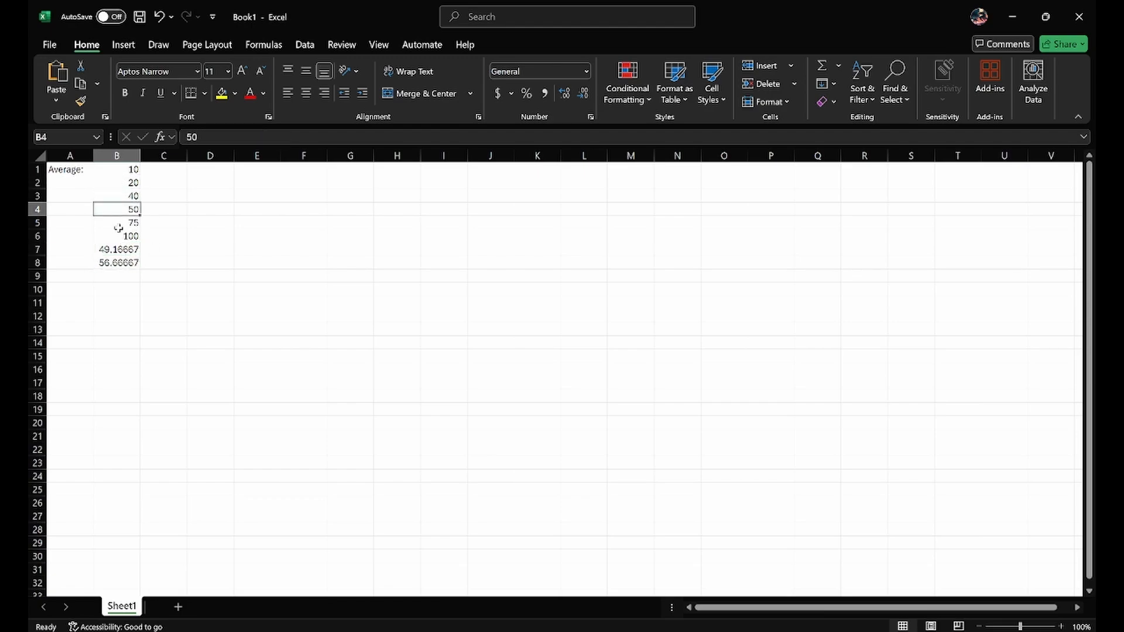
{"action": "left_click", "coordinate": [117, 237]}
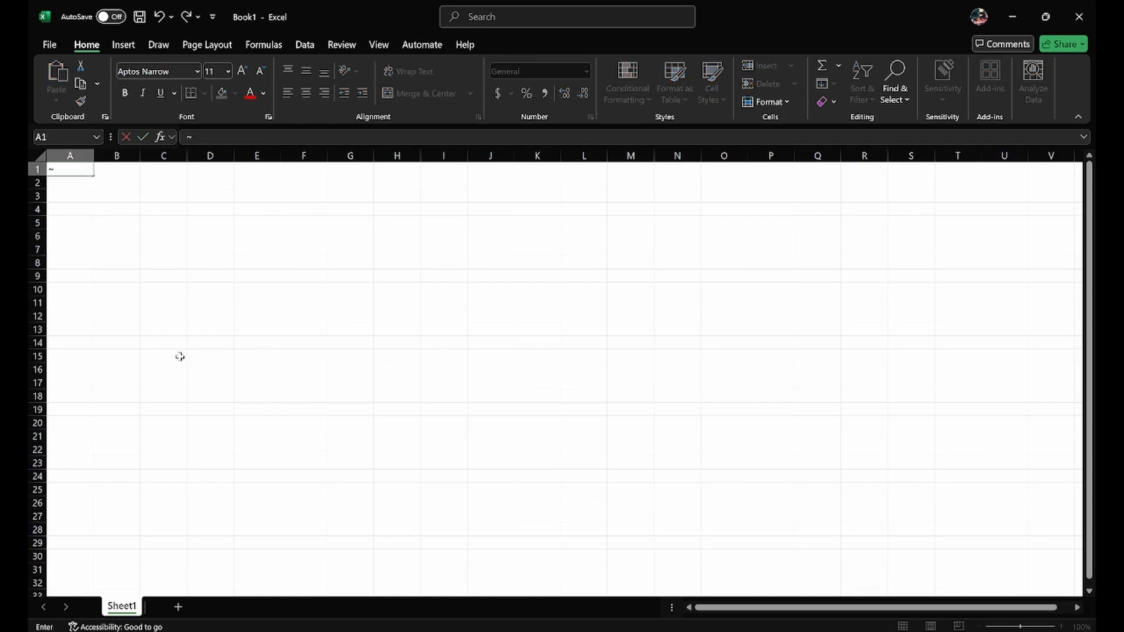
Label cell A1 "Sum:" and enter the values 10, 12, 16, 20, 24 and 25 in cells B1 to B6
{"action": "type", "text": "Sum:"}
{"action": "key", "text": "Tab"}
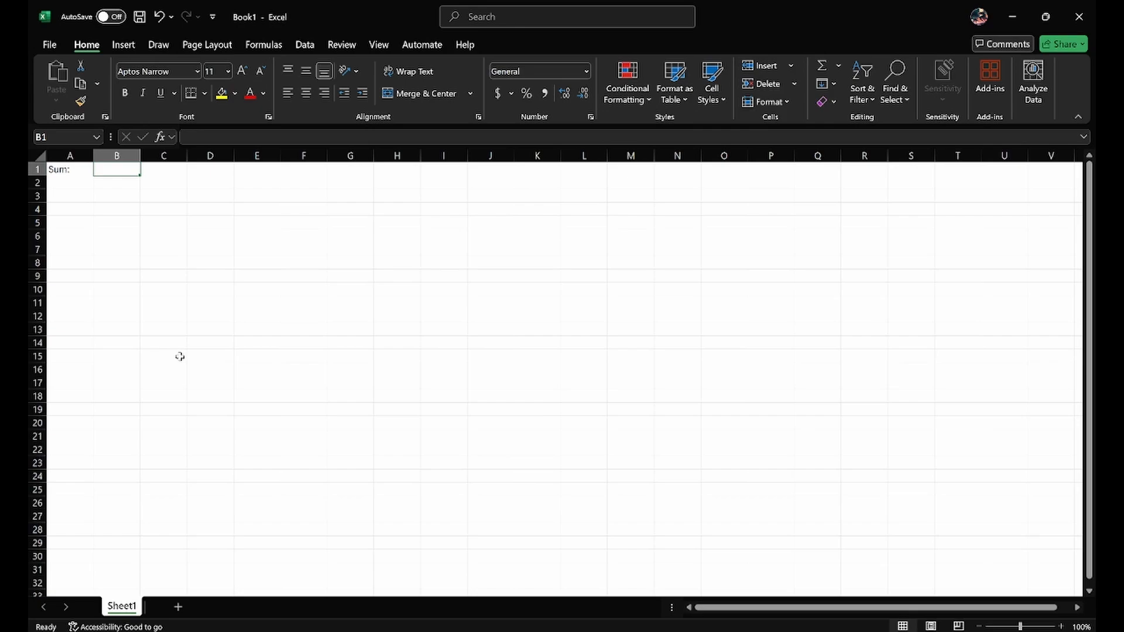
{"action": "type", "text": "10"}
{"action": "key", "text": "Return"}
{"action": "type", "text": "12"}
{"action": "key", "text": "Return"}
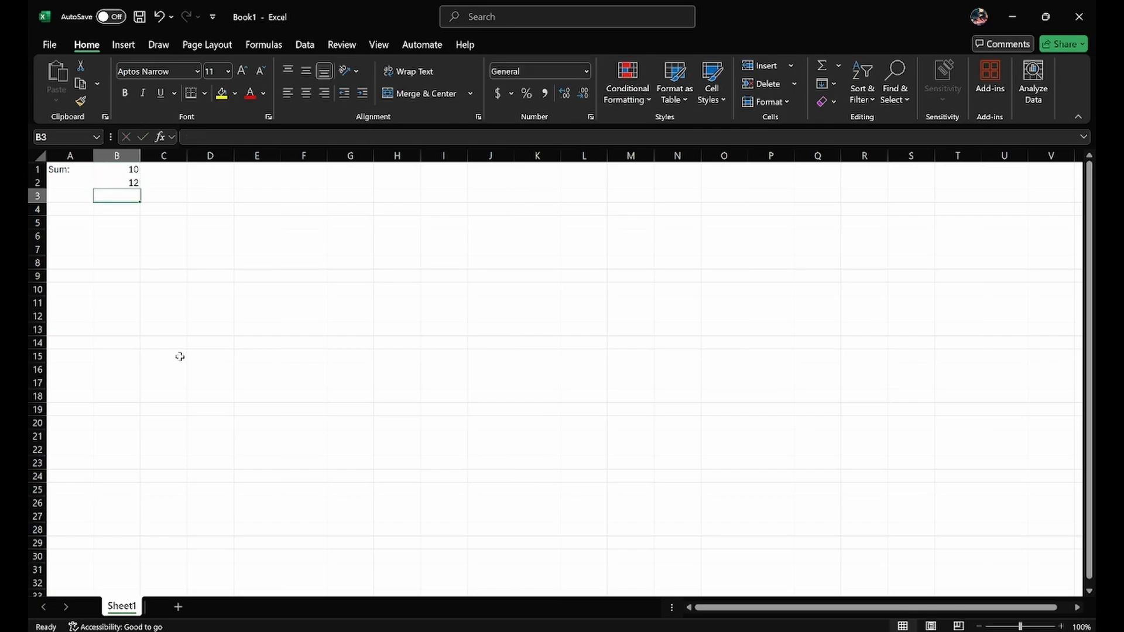
{"action": "type", "text": "16"}
{"action": "key", "text": "Return"}
{"action": "type", "text": "20"}
{"action": "key", "text": "Return"}
{"action": "type", "text": "2"}
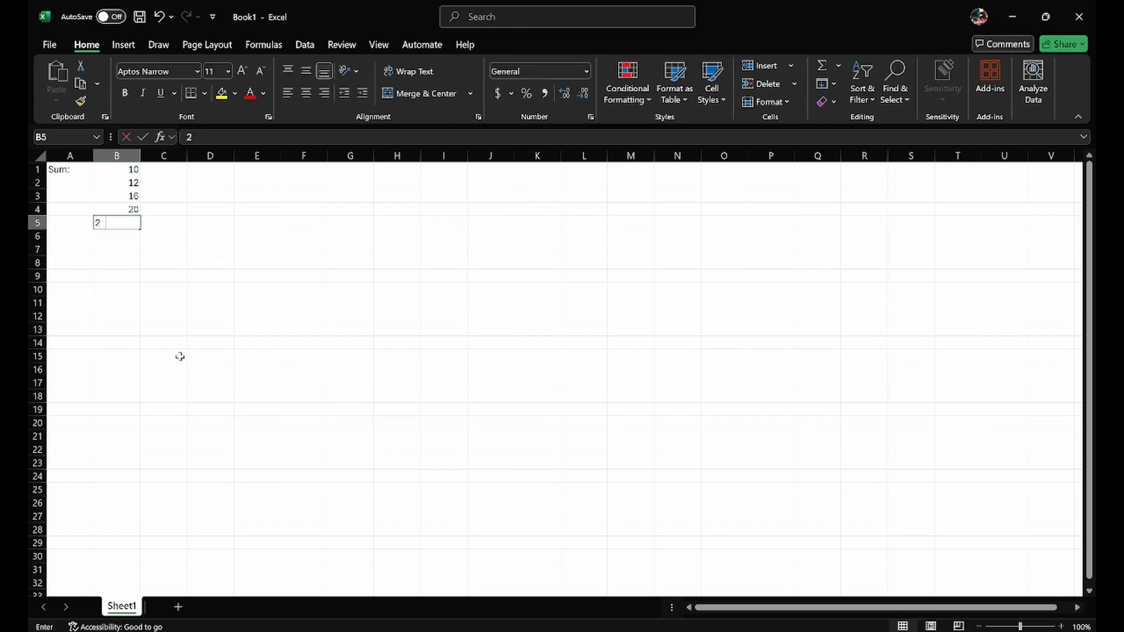
{"action": "type", "text": "4"}
{"action": "key", "text": "Return"}
{"action": "type", "text": "25"}
{"action": "key", "text": "Return"}
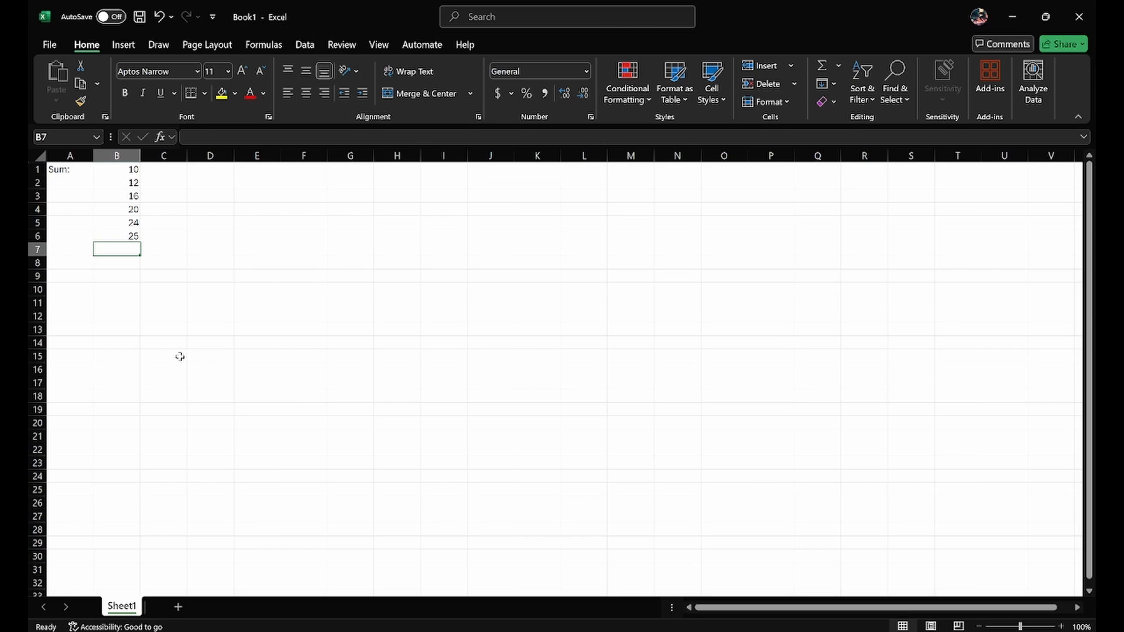
Calculate the total of the range B1:B6 in cell B7 with the SUM function
{"action": "double_click", "coordinate": [113, 247]}
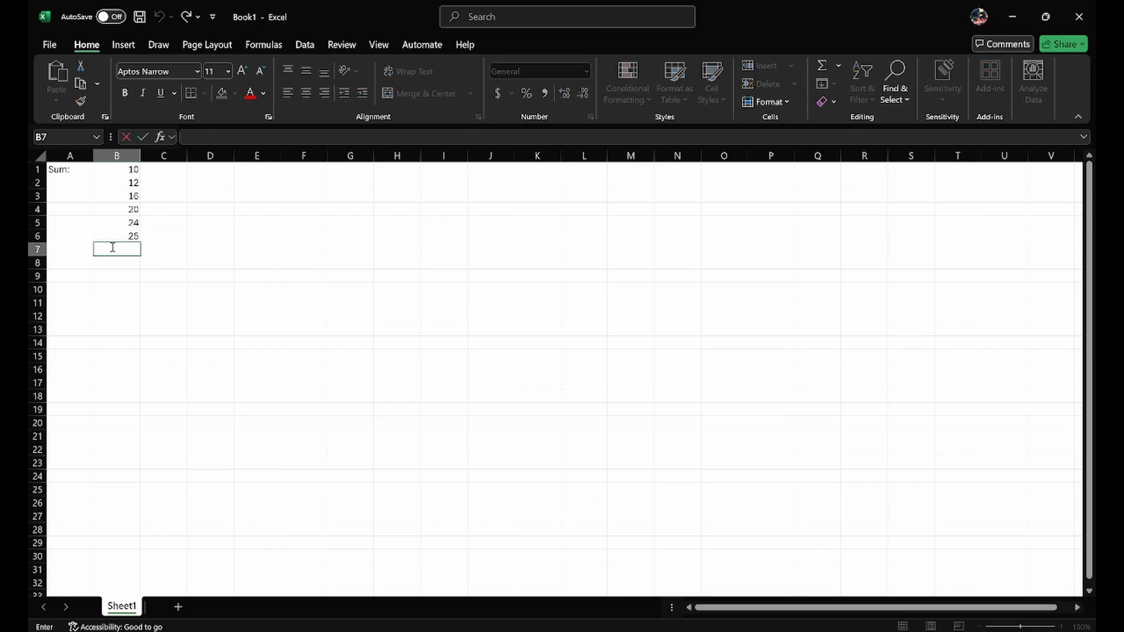
{"action": "type", "text": "=sum"}
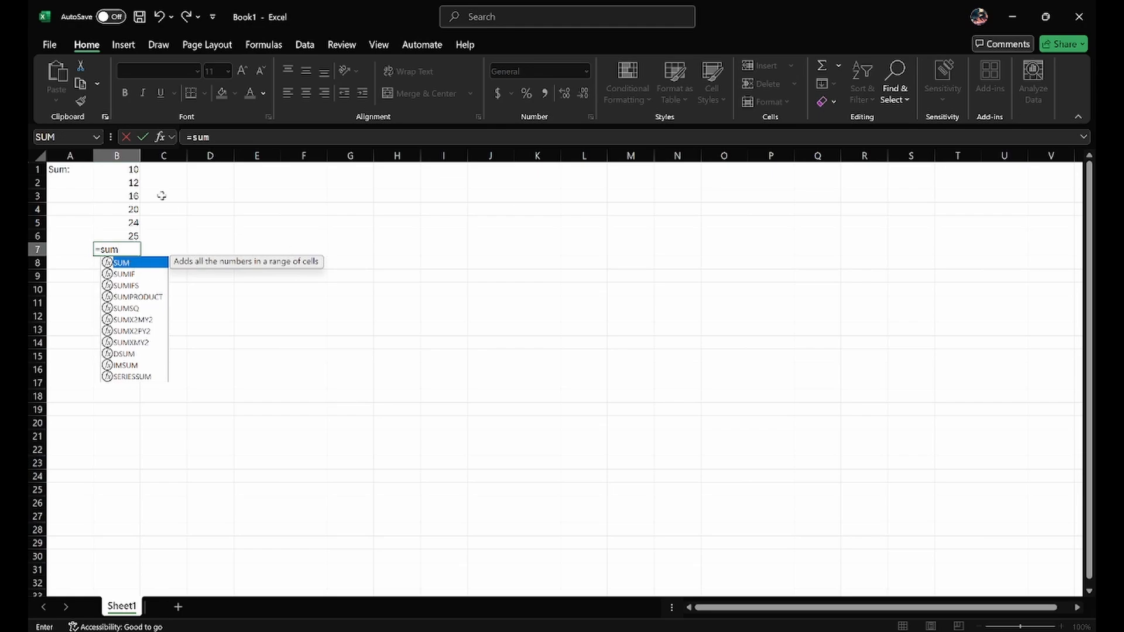
{"action": "type", "text": "("}
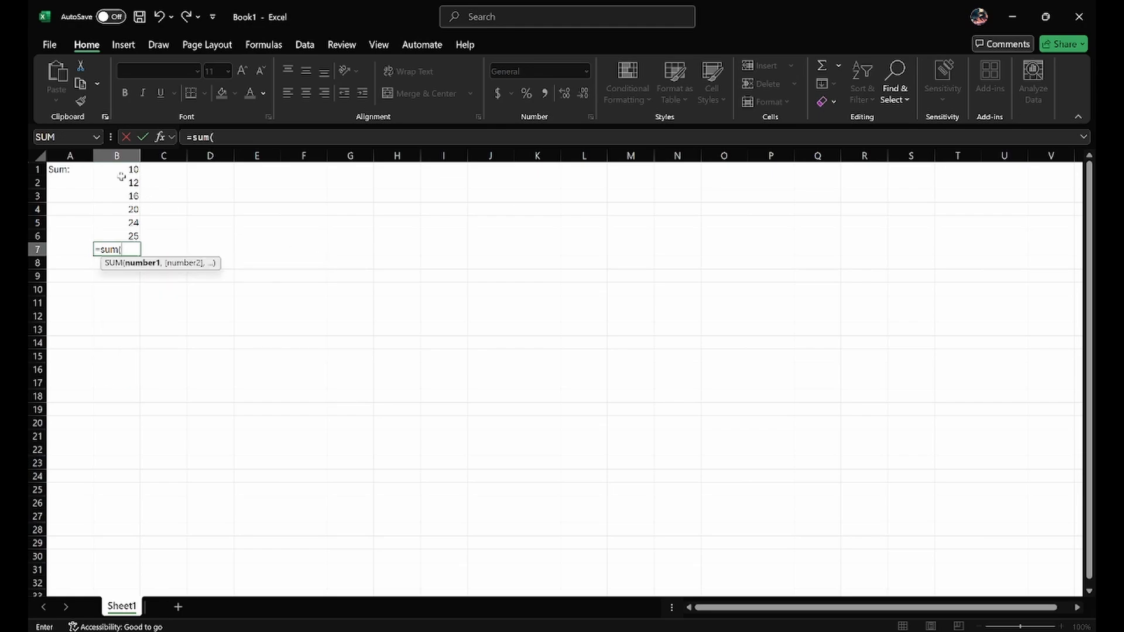
{"action": "left_click_drag", "start_coordinate": [113, 172], "coordinate": [115, 237]}
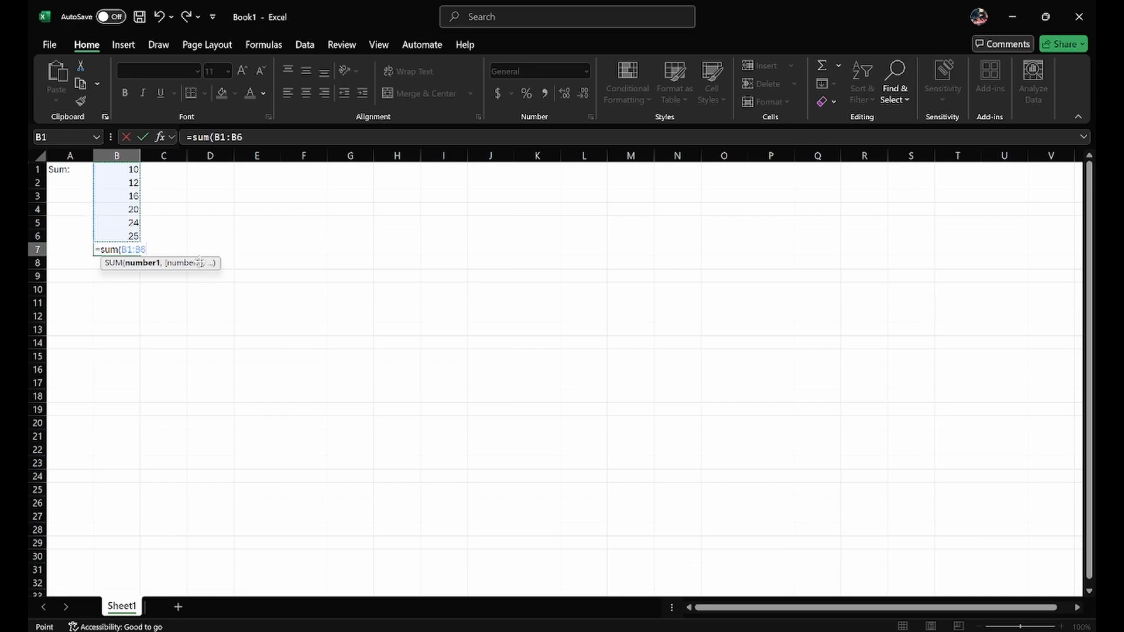
{"action": "type", "text": ")"}
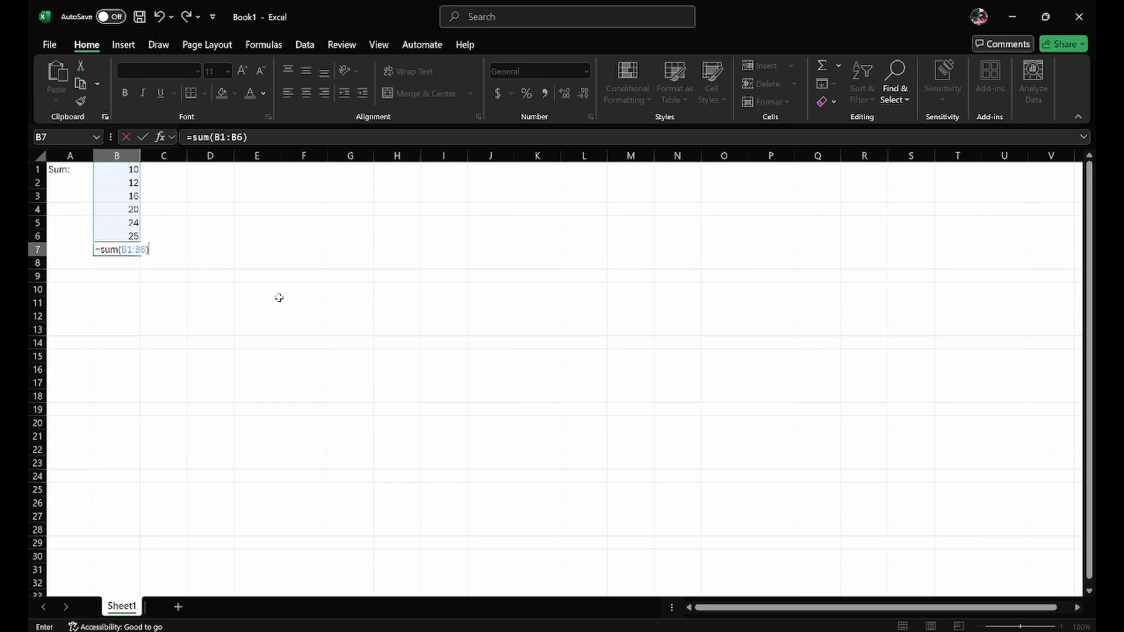
{"action": "key", "text": "Return"}
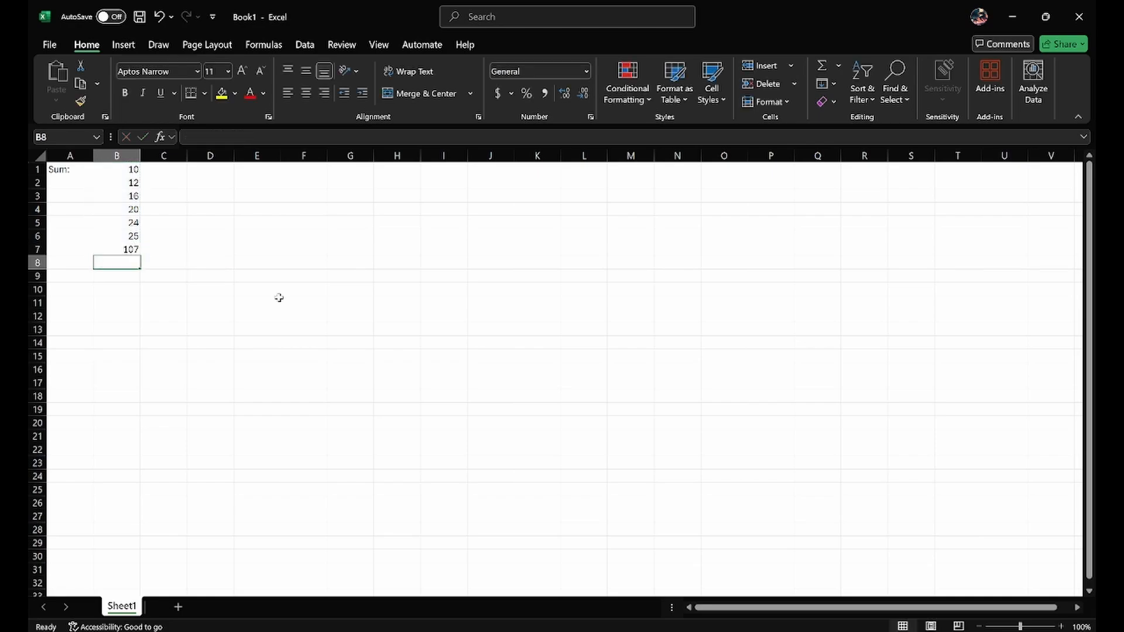
Examine the SUM formula in B7 and the numbers above it in column B
{"action": "key", "text": "Up"}
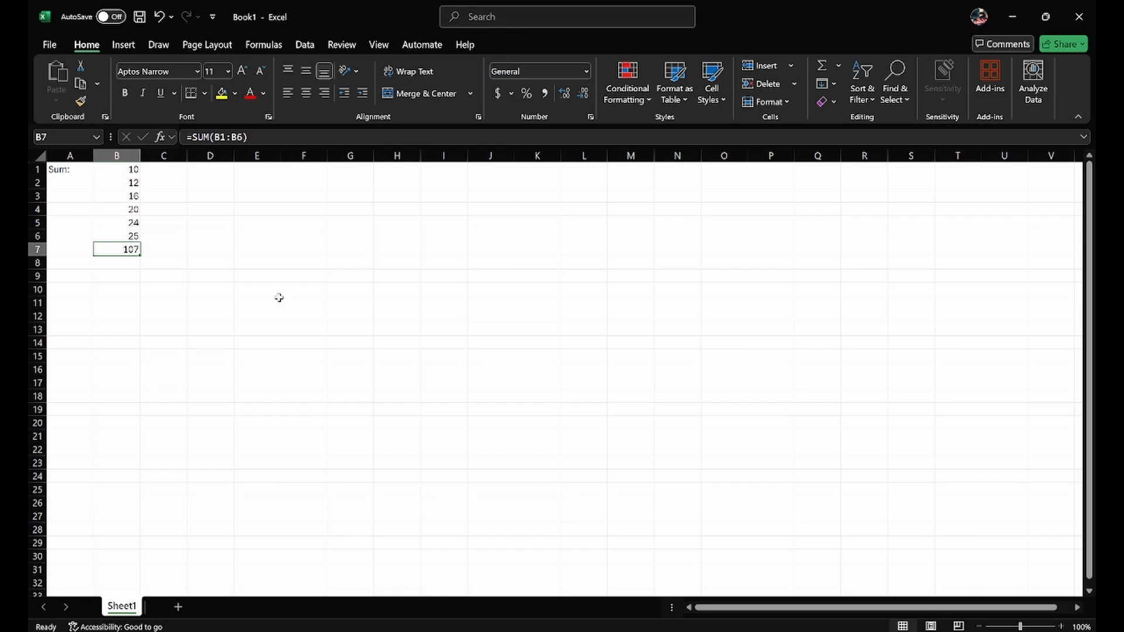
{"action": "key", "text": "Up"}
{"action": "key", "text": "shift+Up"}
{"action": "key", "text": "shift+Up"}
{"action": "key", "text": "shift+Up"}
{"action": "key", "text": "shift+Up"}
{"action": "key", "text": "shift+Up"}
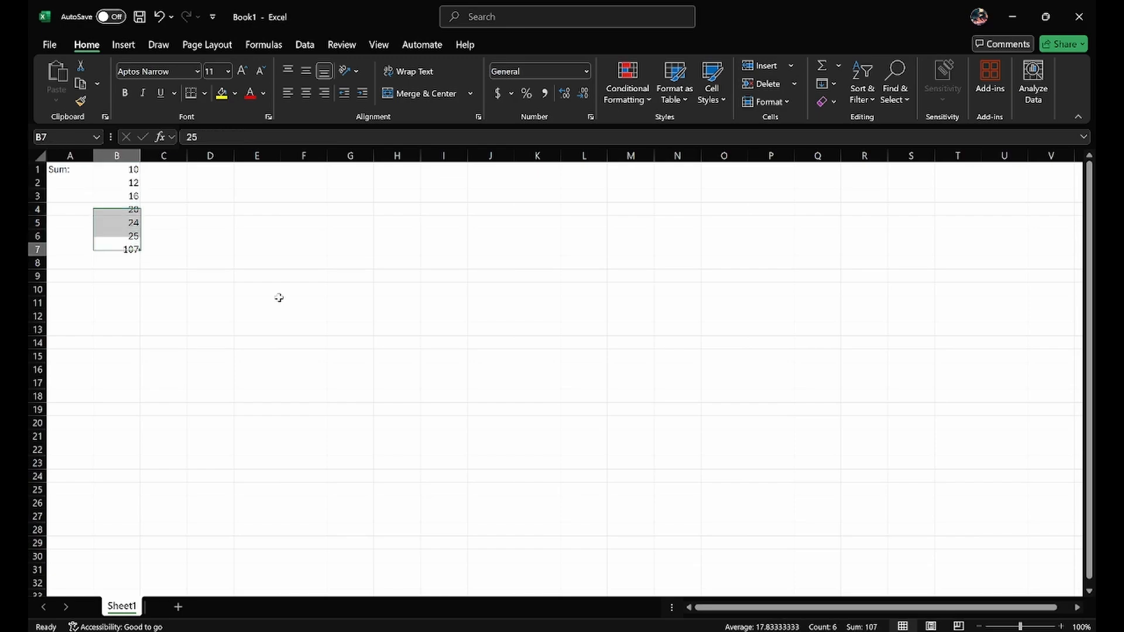
{"action": "key", "text": "Down"}
{"action": "key", "text": "Up"}
{"action": "key", "text": "Up"}
{"action": "key", "text": "Up"}
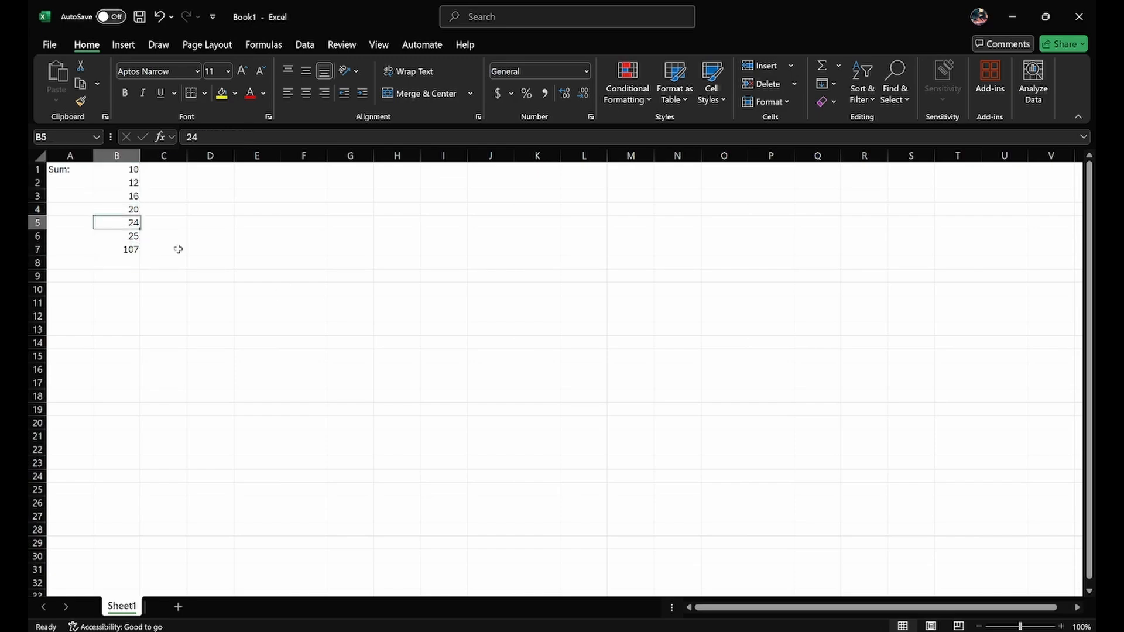
{"action": "key", "text": "ctrl+Up"}
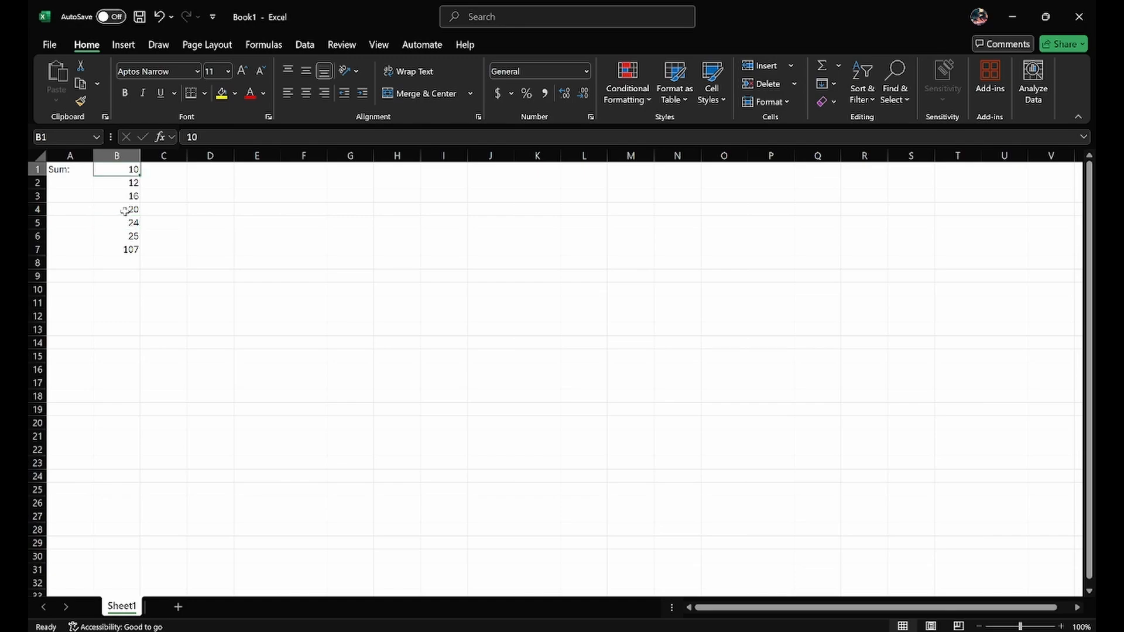
Change the value in cell B4 to 25 and check the recalculated sum in B7
{"action": "double_click", "coordinate": [125, 210]}
{"action": "key", "text": "BackSpace"}
{"action": "type", "text": "5"}
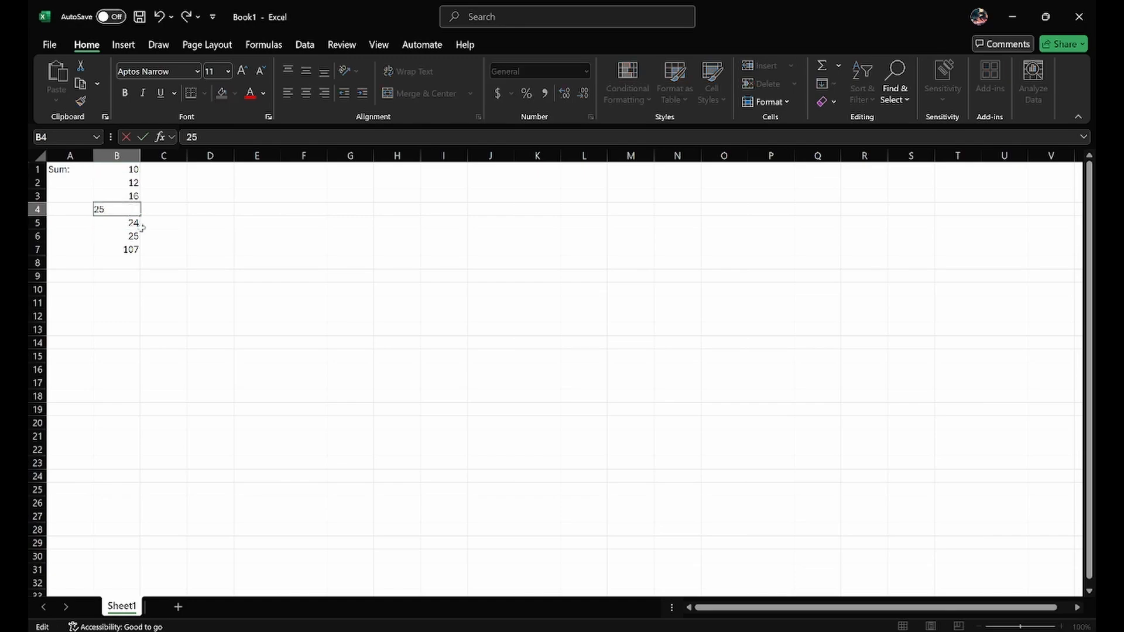
{"action": "left_click", "coordinate": [129, 261]}
{"action": "left_click", "coordinate": [128, 249]}
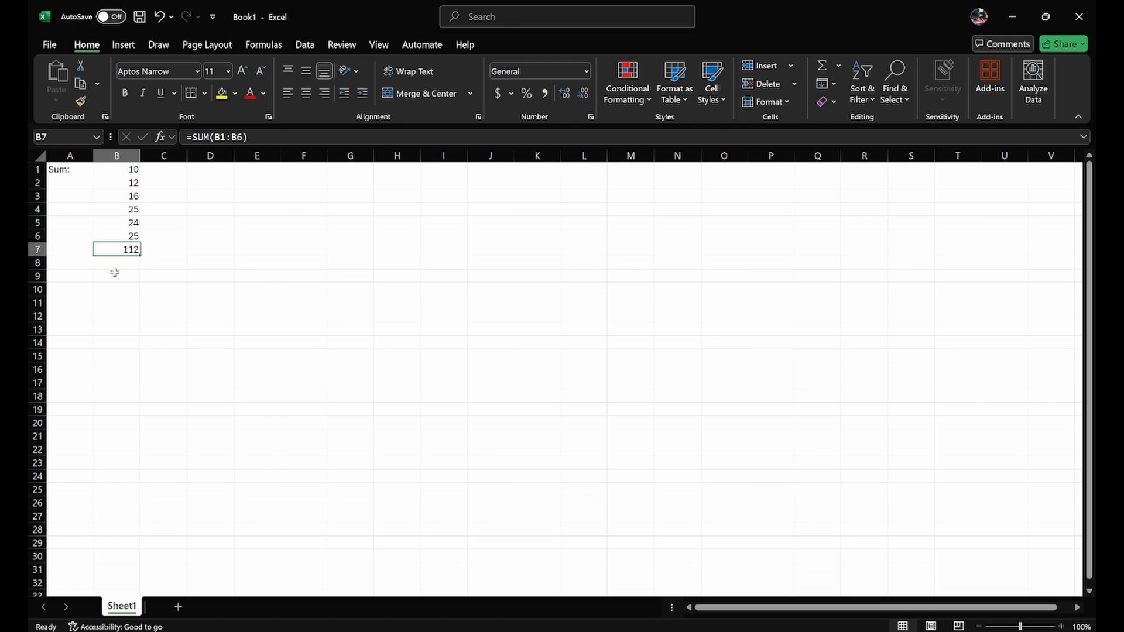
Add the typed numbers 50 and 150 in cell B8 with the formula =SUM(50+150)
{"action": "double_click", "coordinate": [111, 264]}
{"action": "type", "text": "=sum"}
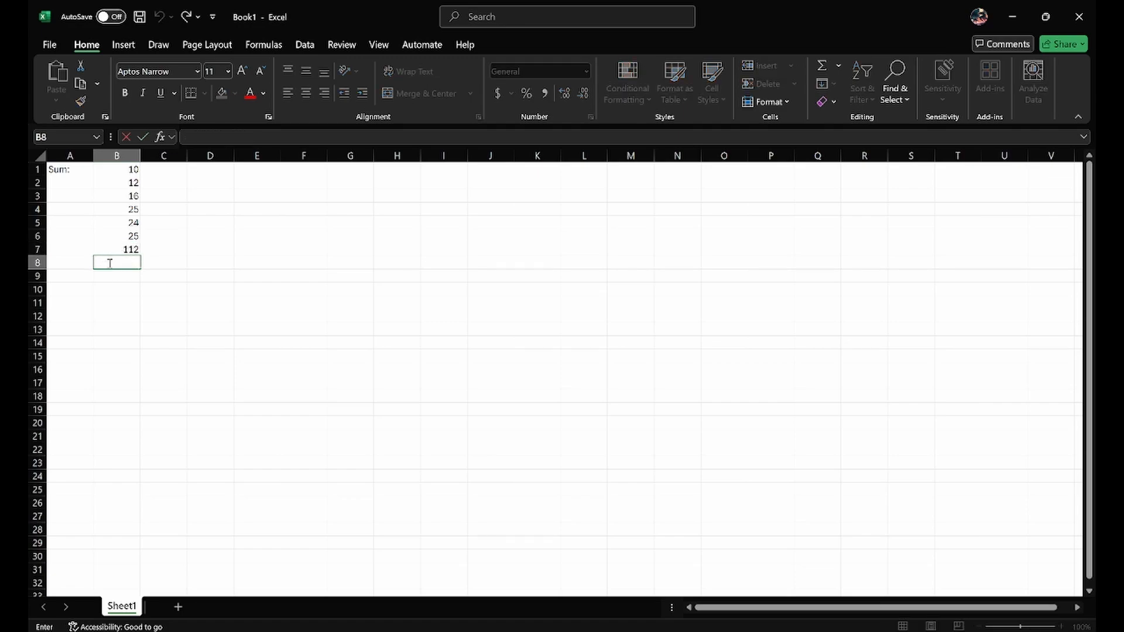
{"action": "type", "text": "("}
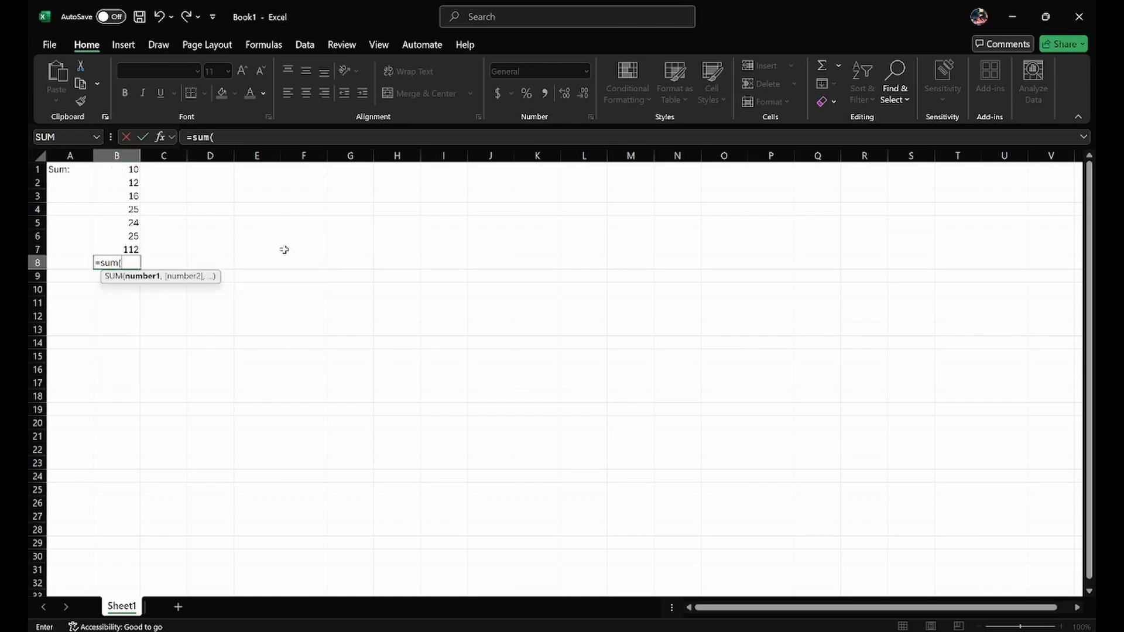
{"action": "type", "text": "50+150)"}
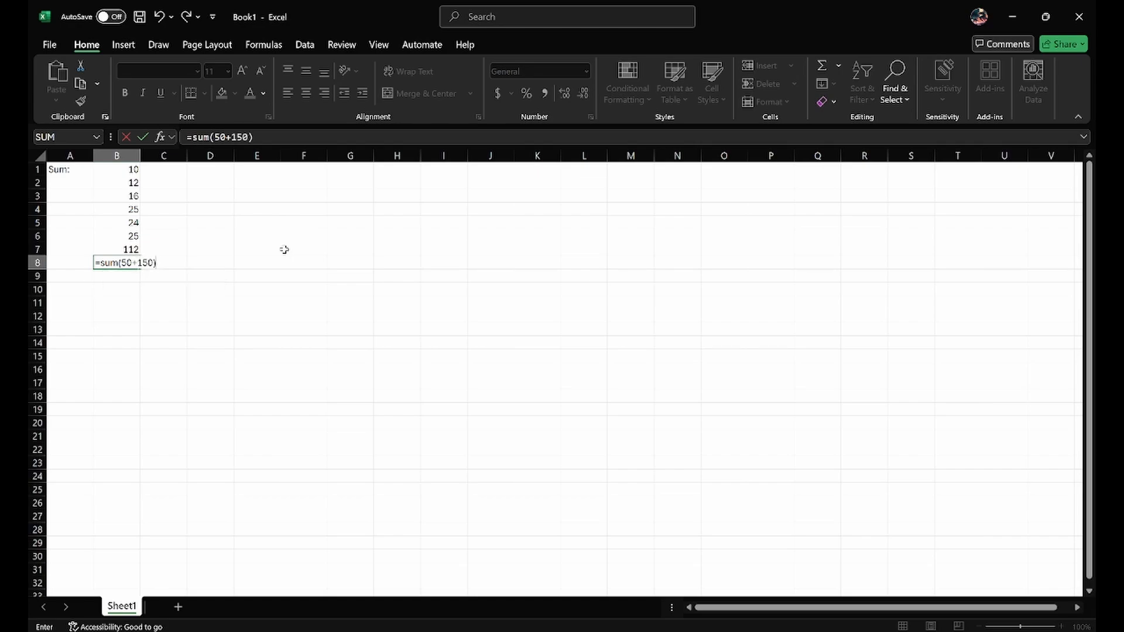
{"action": "key", "text": "Return"}
{"action": "key", "text": "Up"}
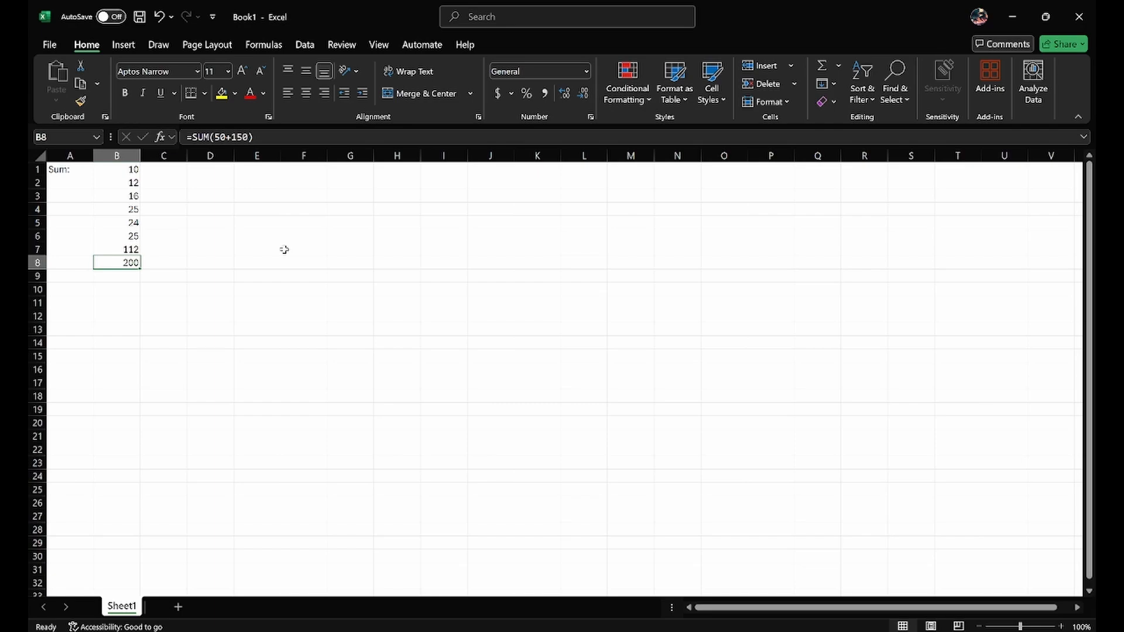
Label cell A1 of the empty sheet "Sumif:"
{"action": "type", "text": "'"}
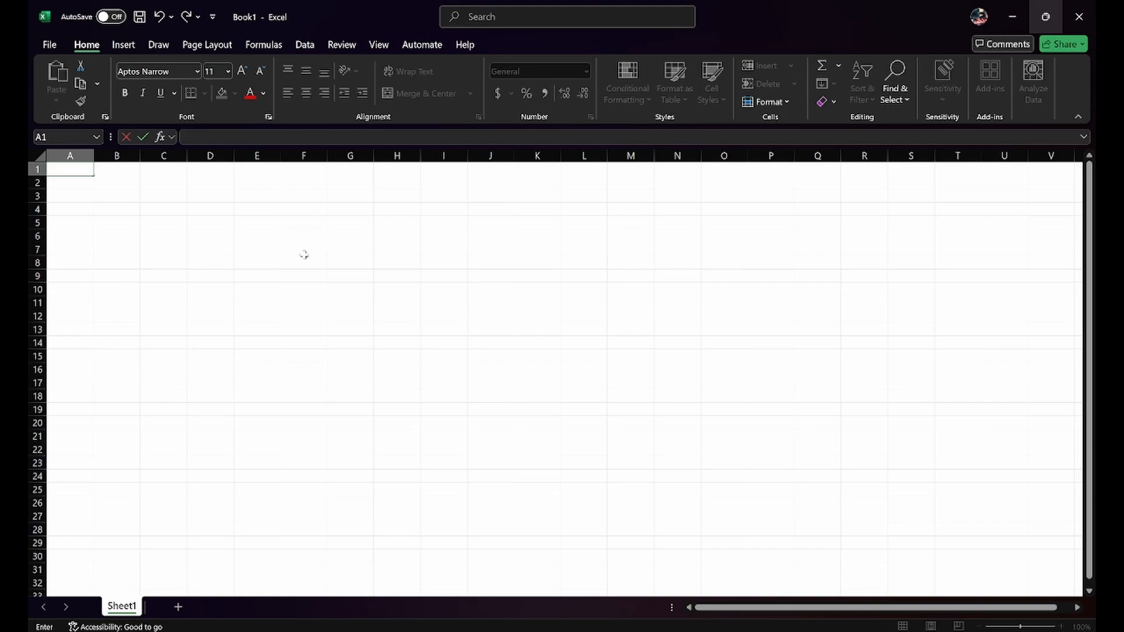
{"action": "type", "text": "Sumif:"}
{"action": "key", "text": "Tab"}
{"action": "key", "text": "Down"}
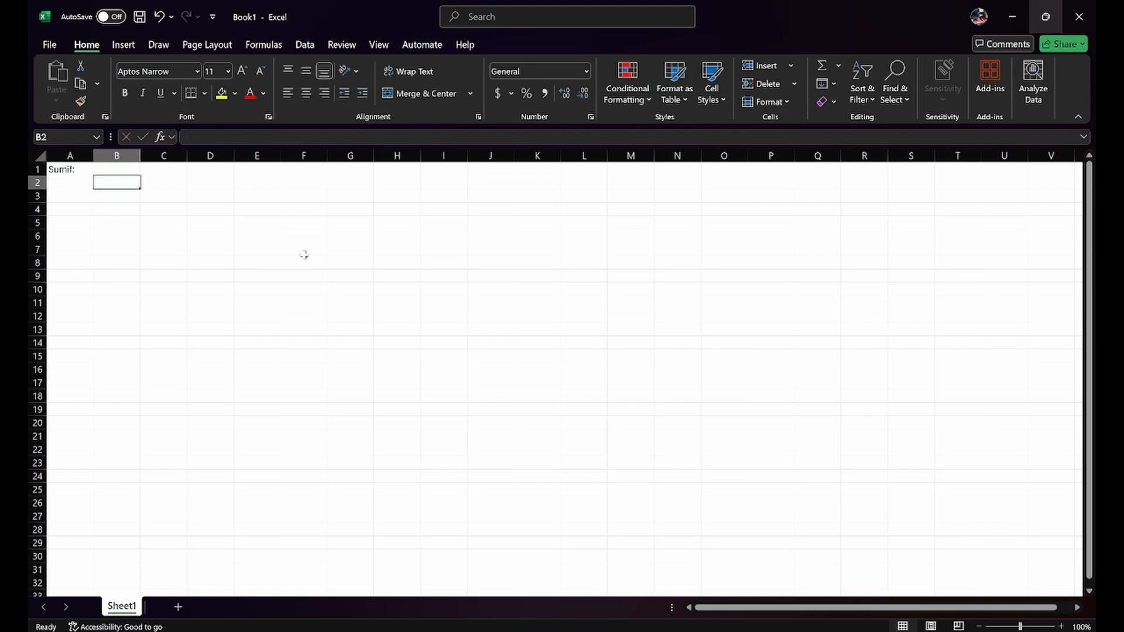
Enter the vehicle types CAR, TRUCK, LIMO, VAN, CAR and TRUCK in cells B2 to B7
{"action": "type", "text": "CAR"}
{"action": "key", "text": "Return"}
{"action": "type", "text": "T"}
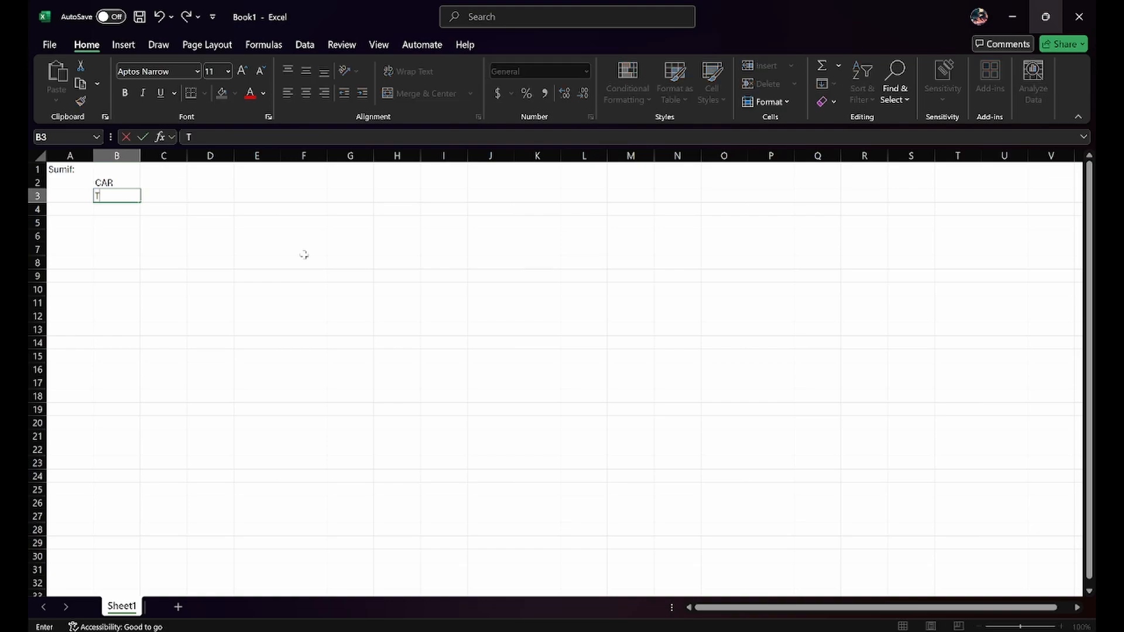
{"action": "type", "text": "RUCK"}
{"action": "key", "text": "Return"}
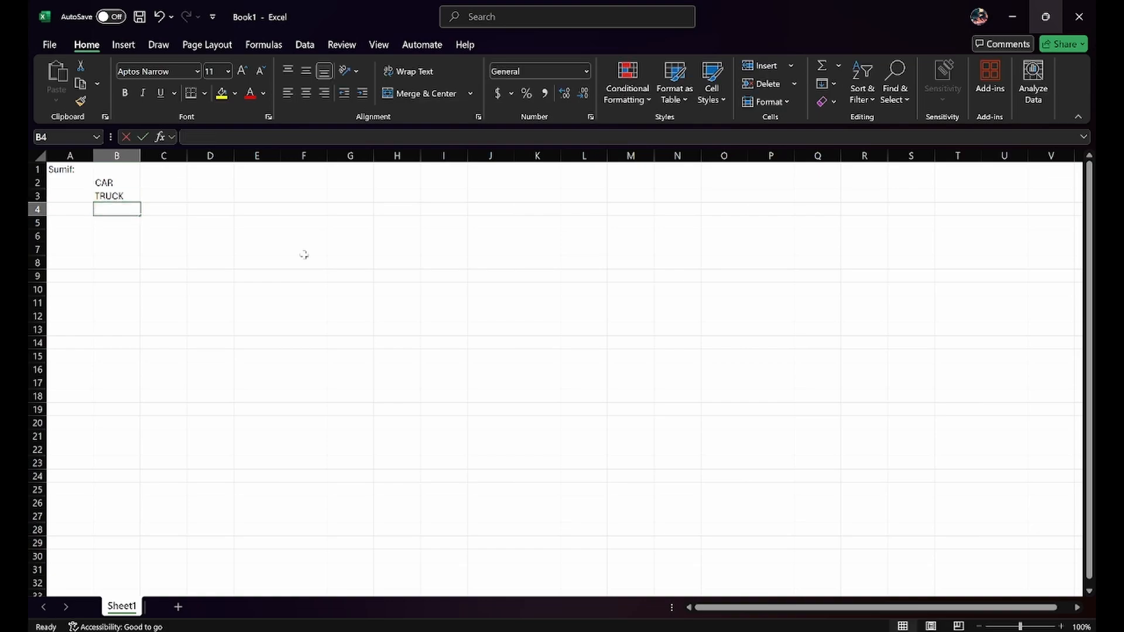
{"action": "type", "text": "LIMO"}
{"action": "key", "text": "Return"}
{"action": "type", "text": "VAN"}
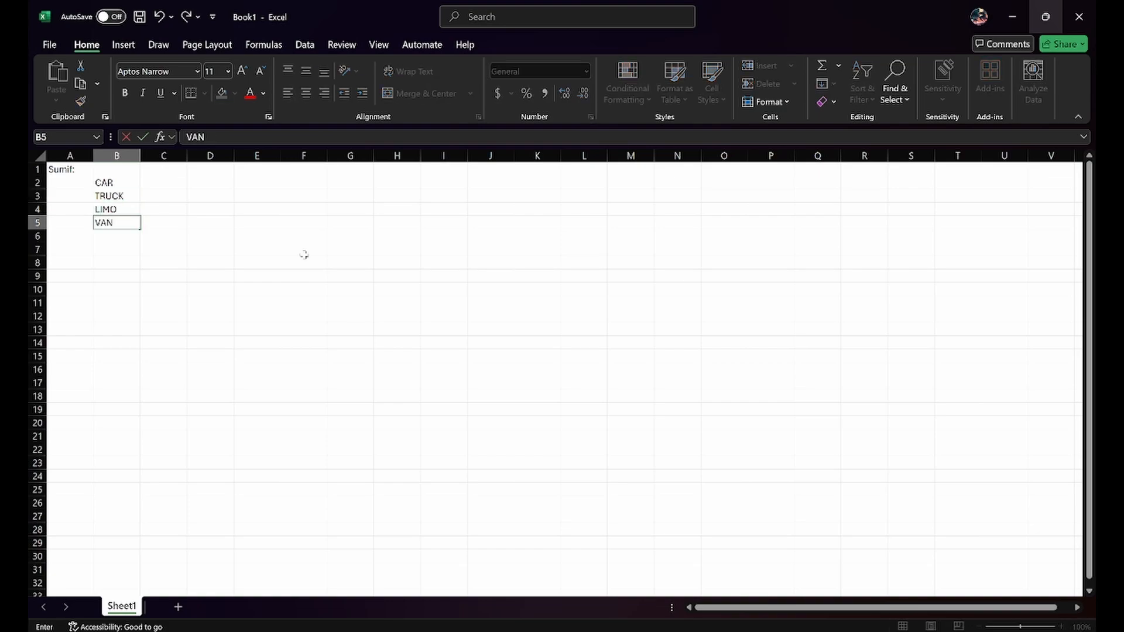
{"action": "key", "text": "Return"}
{"action": "type", "text": "CAR"}
{"action": "key", "text": "Return"}
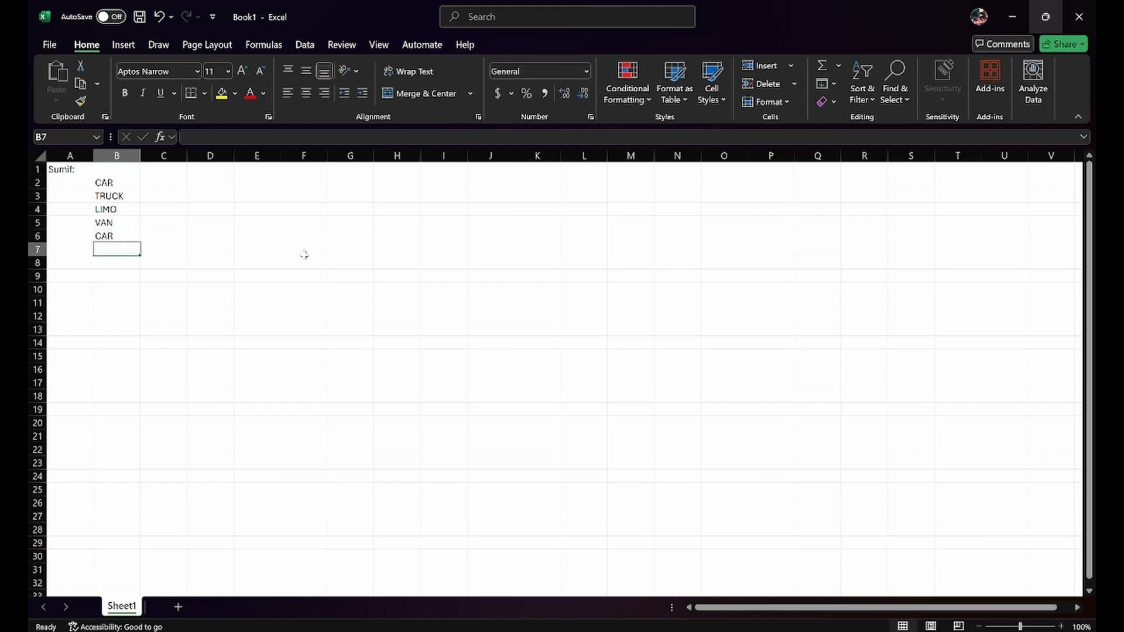
{"action": "type", "text": "TRUCK"}
{"action": "key", "text": "Tab"}
Enter the quantities 10, 20, 5, 5, 20 and 8 beside the vehicle types in cells C2 to C7
{"action": "key", "text": "Up"}
{"action": "key", "text": "Up"}
{"action": "key", "text": "Up"}
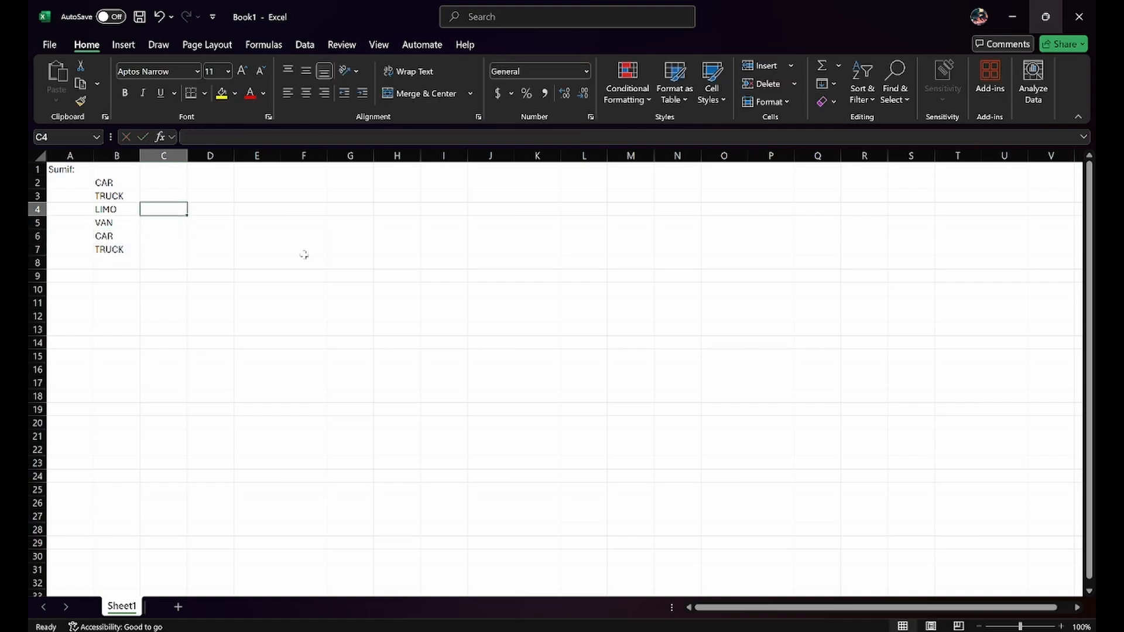
{"action": "key", "text": "Up"}
{"action": "key", "text": "Up"}
{"action": "type", "text": "10"}
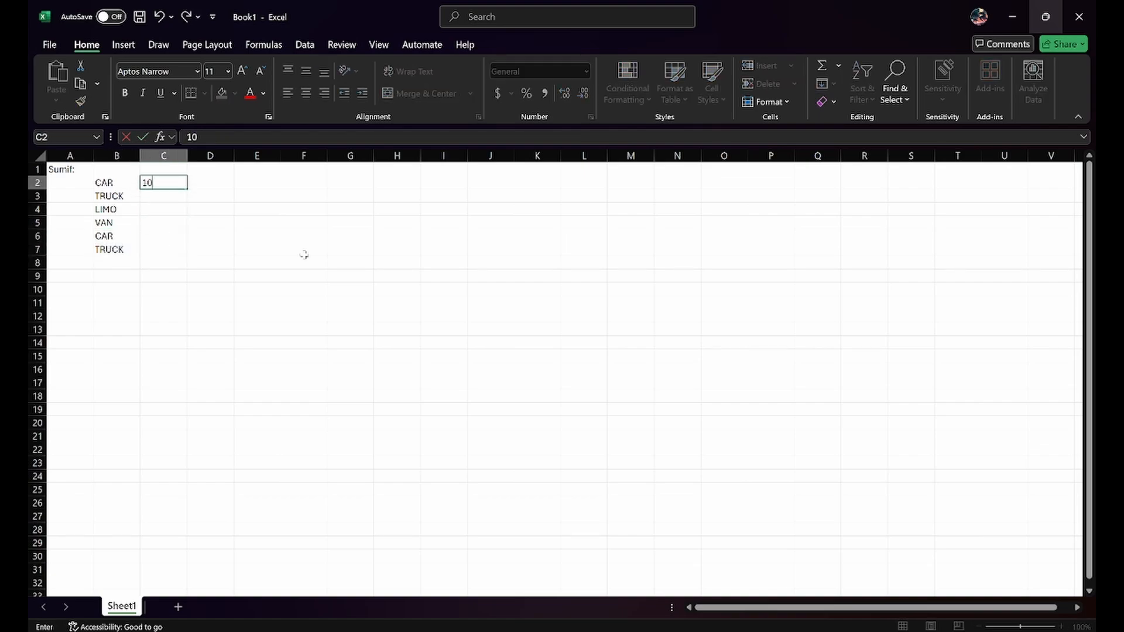
{"action": "key", "text": "Return"}
{"action": "type", "text": "20"}
{"action": "key", "text": "Return"}
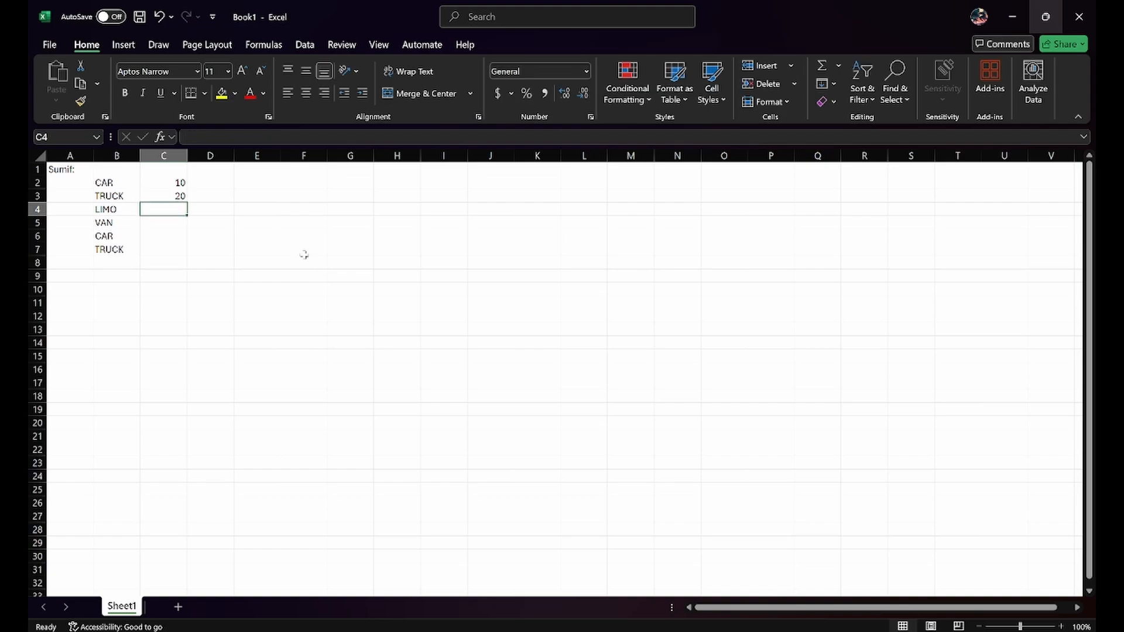
{"action": "type", "text": "5"}
{"action": "key", "text": "Return"}
{"action": "type", "text": "5"}
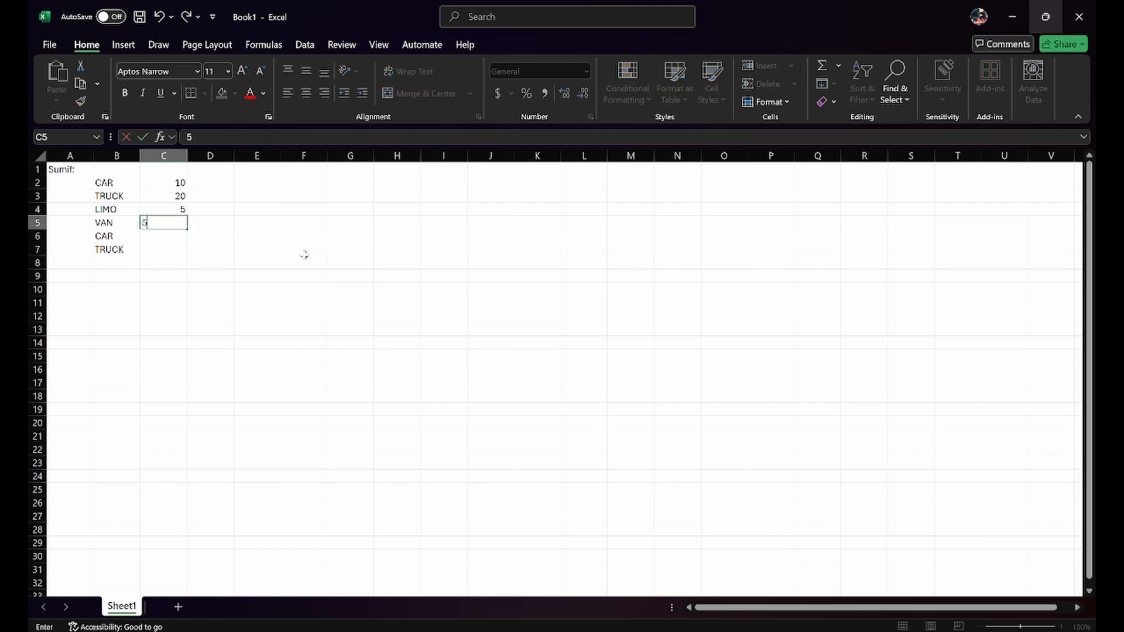
{"action": "key", "text": "Return"}
{"action": "type", "text": "20"}
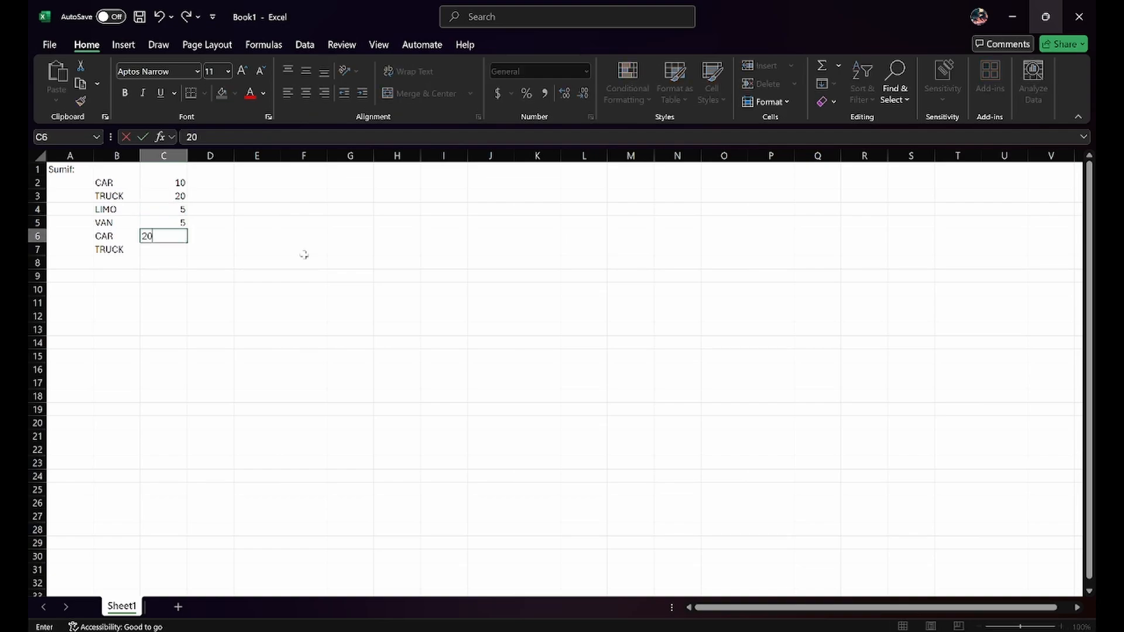
{"action": "key", "text": "Return"}
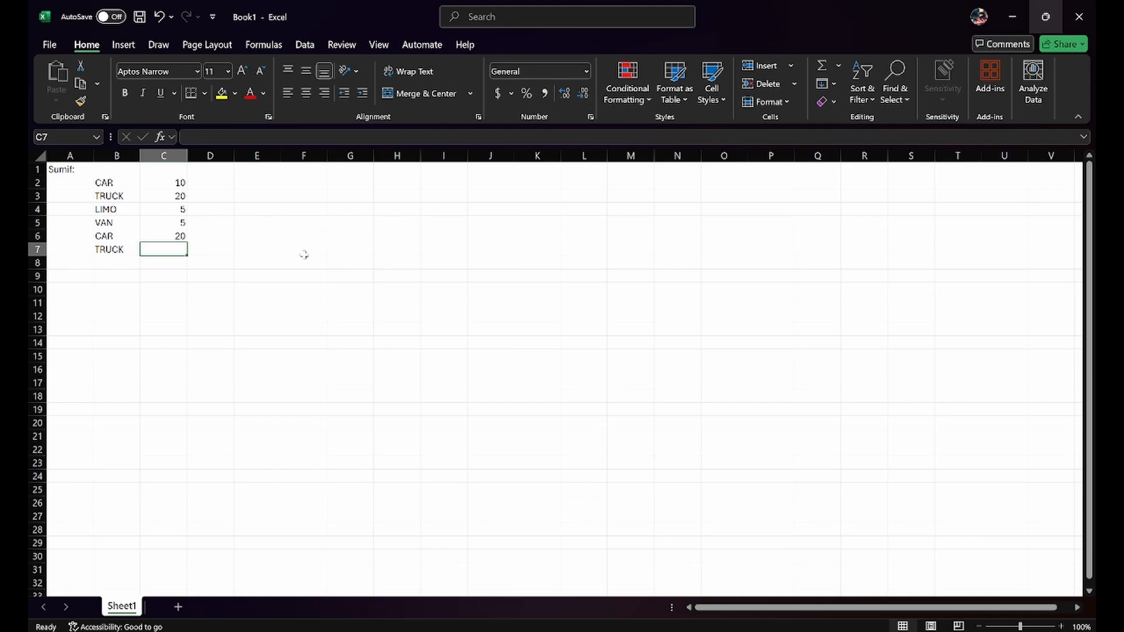
{"action": "type", "text": "8"}
{"action": "key", "text": "Return"}
Label cell B9 below the vehicle list "Sumif:"
{"action": "key", "text": "Left"}
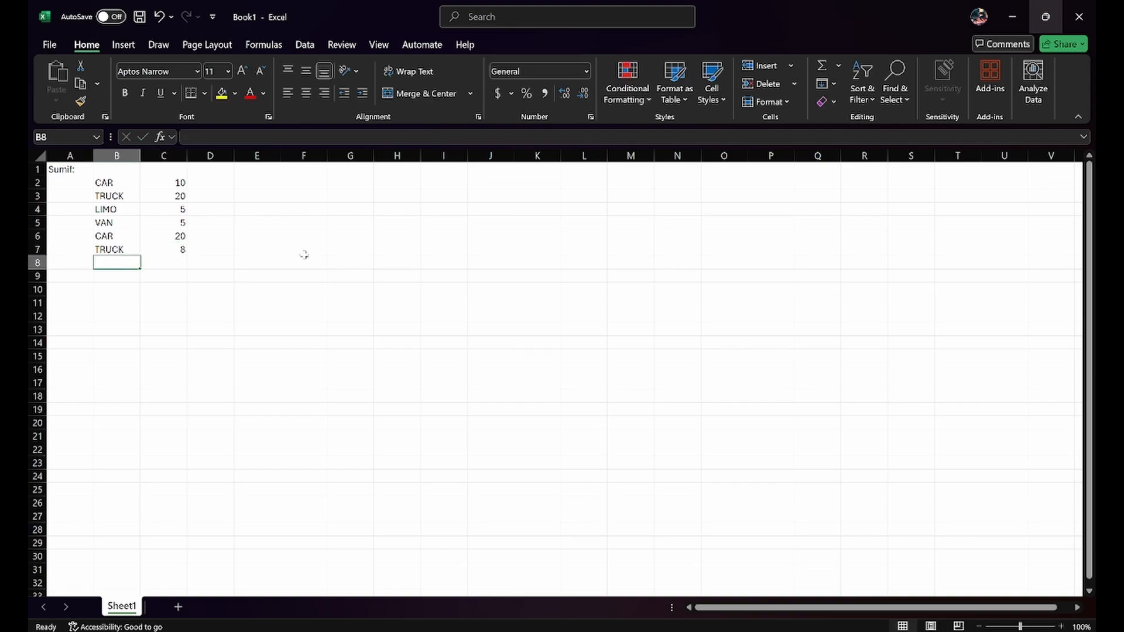
{"action": "key", "text": "Down"}
{"action": "type", "text": "s"}
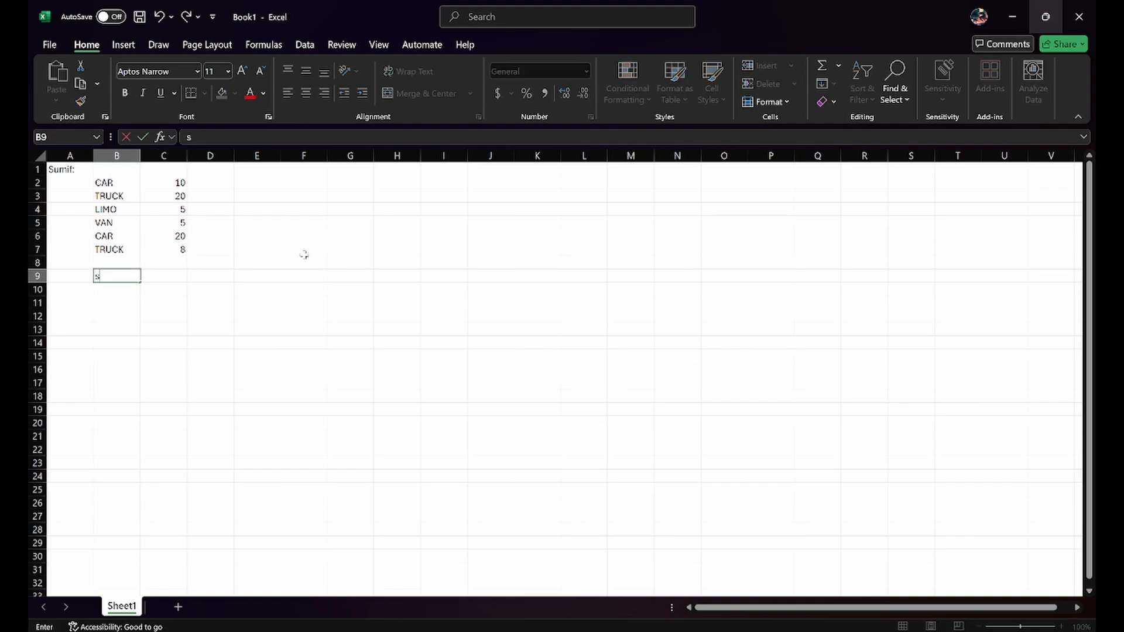
{"action": "type", "text": "Sumif:"}
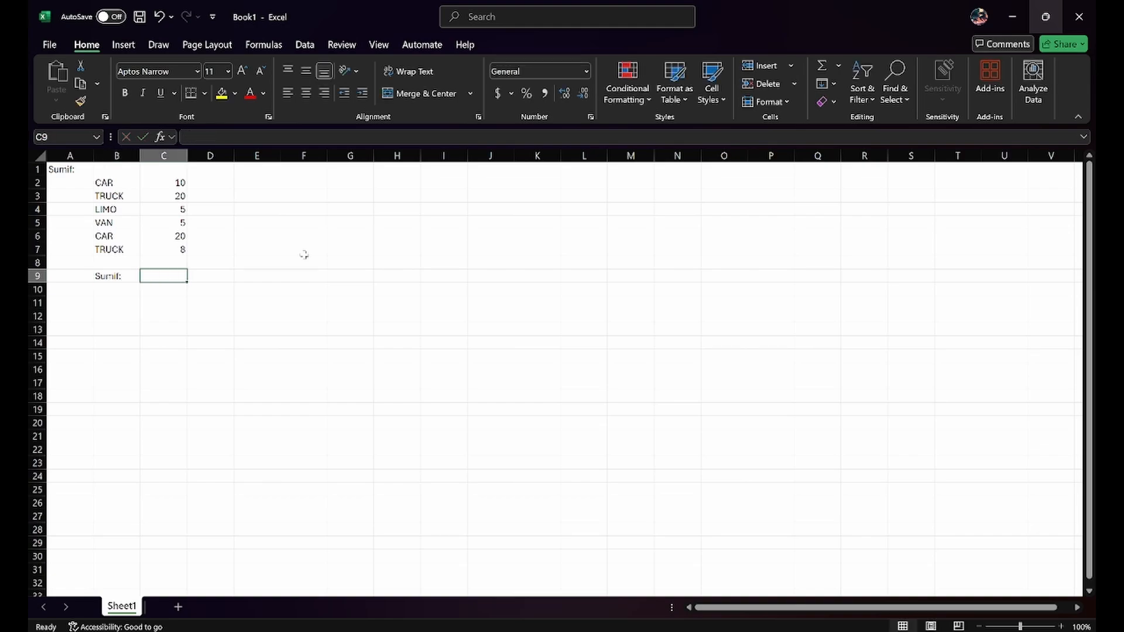
Add the headers "Type:" in B1 and "Count:" in C1 above the vehicle list
{"action": "key", "text": "Up"}
{"action": "key", "text": "Up"}
{"action": "key", "text": "Up"}
{"action": "key", "text": "Up"}
{"action": "key", "text": "Up"}
{"action": "key", "text": "Left"}
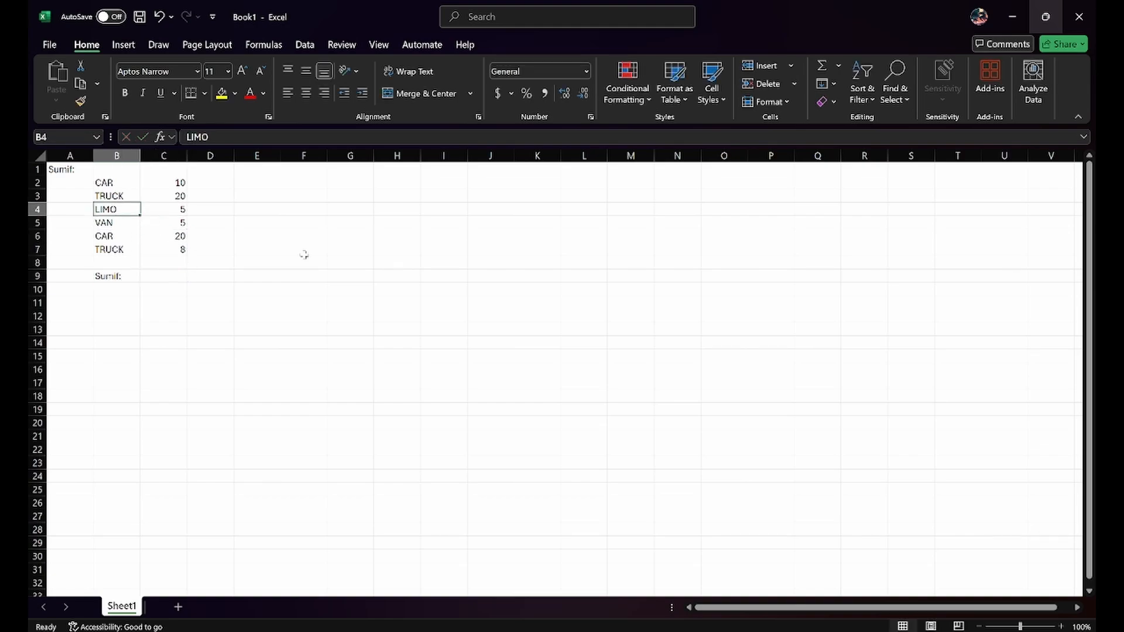
{"action": "key", "text": "Up"}
{"action": "key", "text": "Up"}
{"action": "key", "text": "Up"}
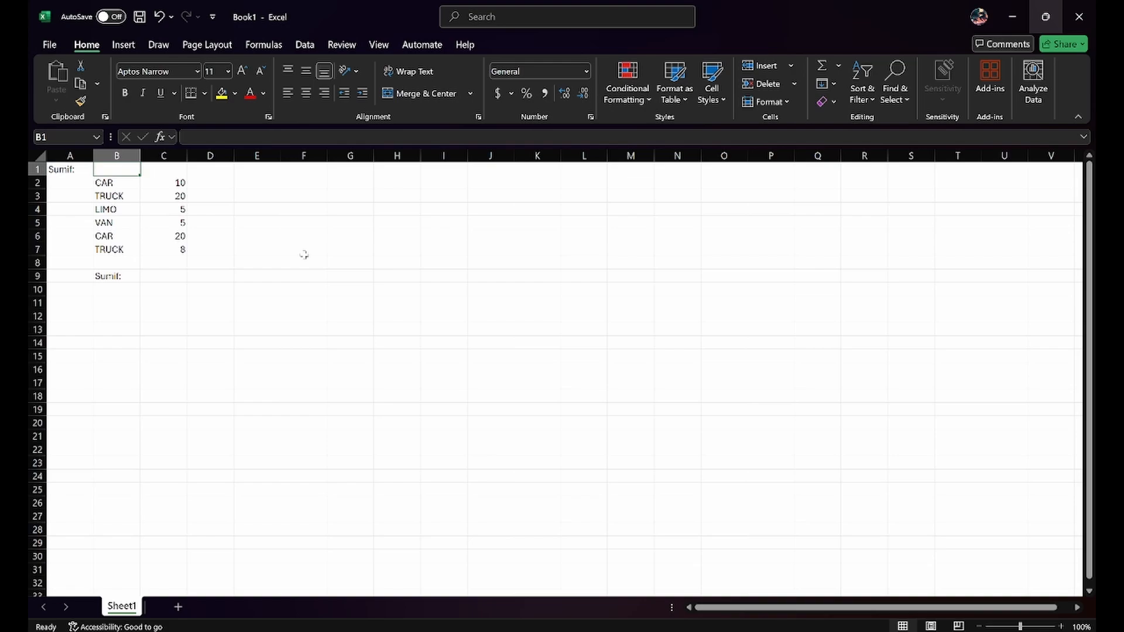
{"action": "type", "text": "Type:"}
{"action": "key", "text": "Tab"}
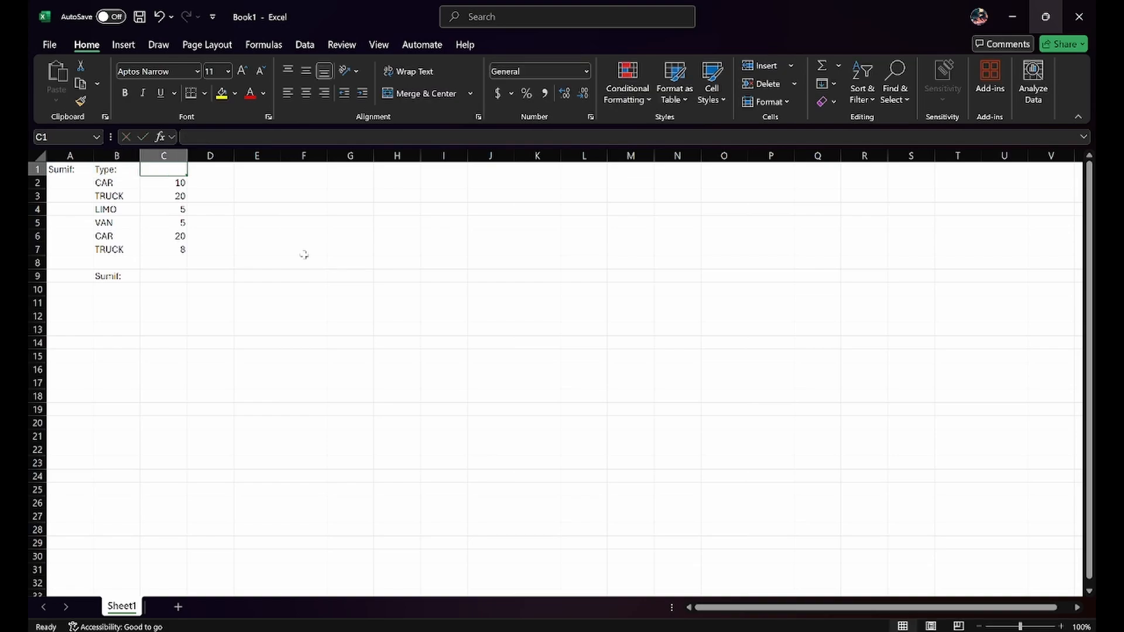
{"action": "type", "text": "Count"}
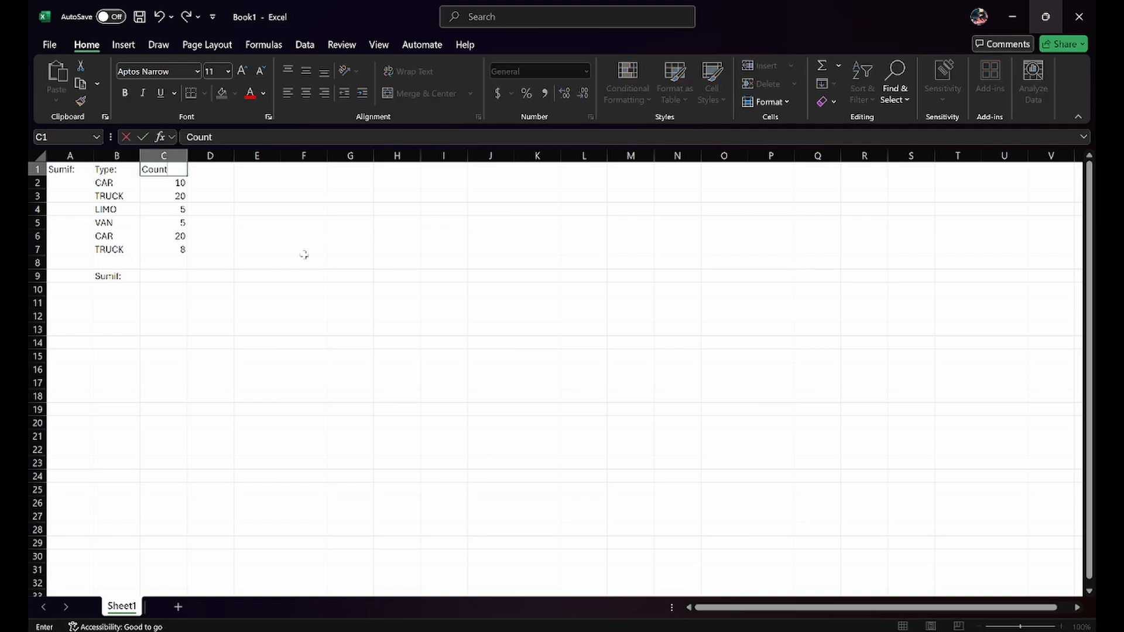
{"action": "type", "text": ":"}
{"action": "key", "text": "Return"}
Enter CAR in cell B10 as the lookup criterion below the "Sumif:" label
{"action": "key", "text": "Down"}
{"action": "key", "text": "Down"}
{"action": "key", "text": "Down"}
{"action": "key", "text": "Down"}
{"action": "key", "text": "Down"}
{"action": "key", "text": "Down"}
{"action": "key", "text": "Down"}
{"action": "key", "text": "Down"}
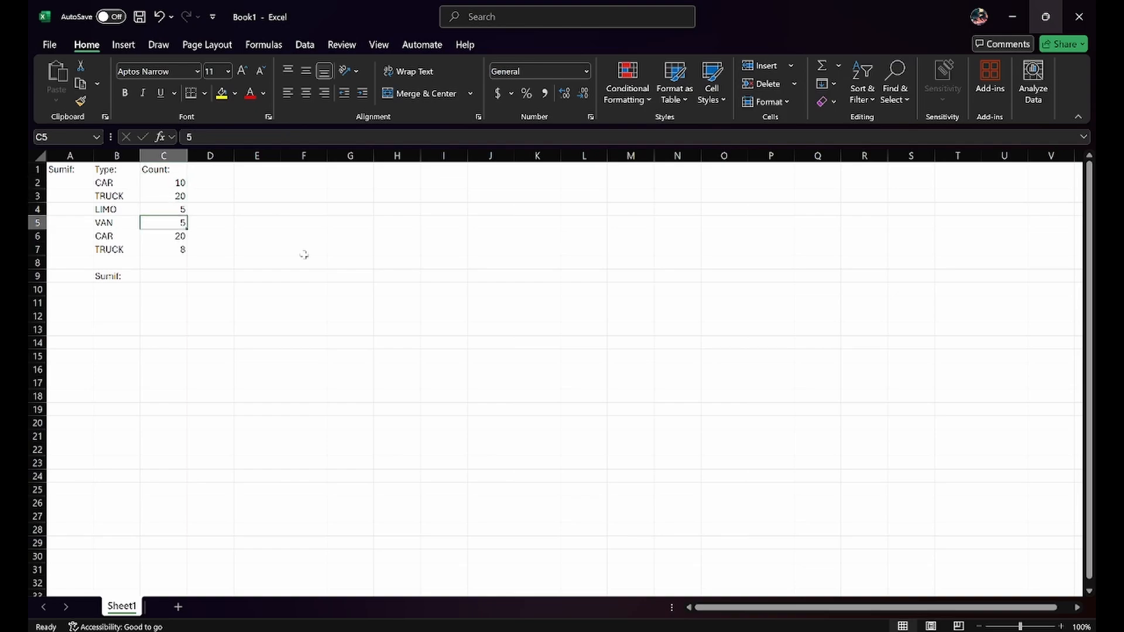
{"action": "key", "text": "Left"}
{"action": "key", "text": "Up"}
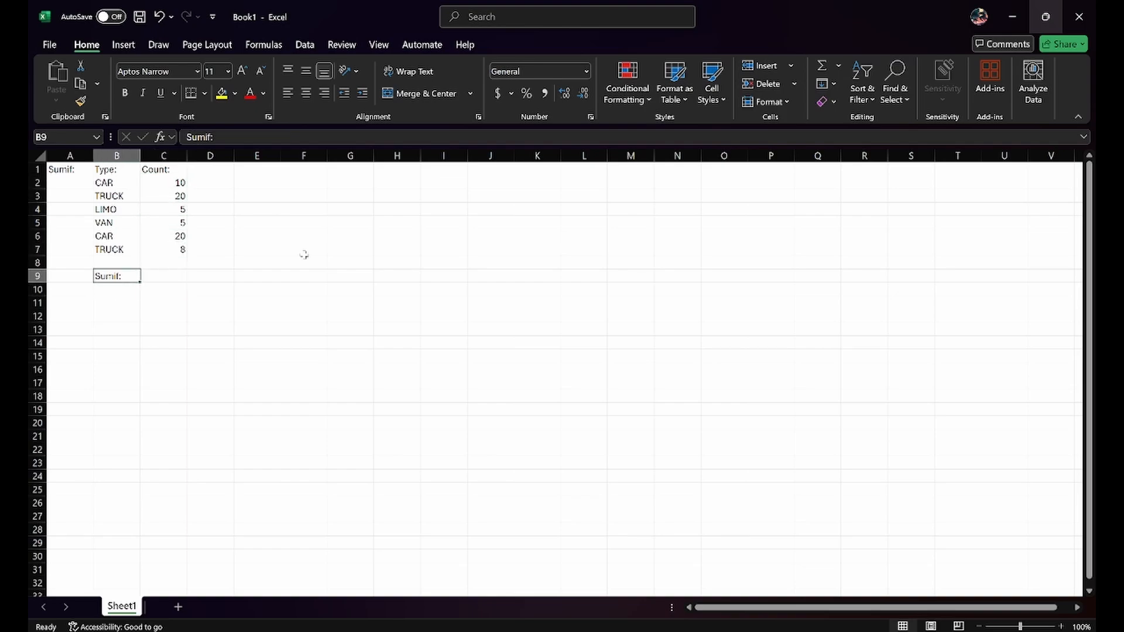
{"action": "key", "text": "Down"}
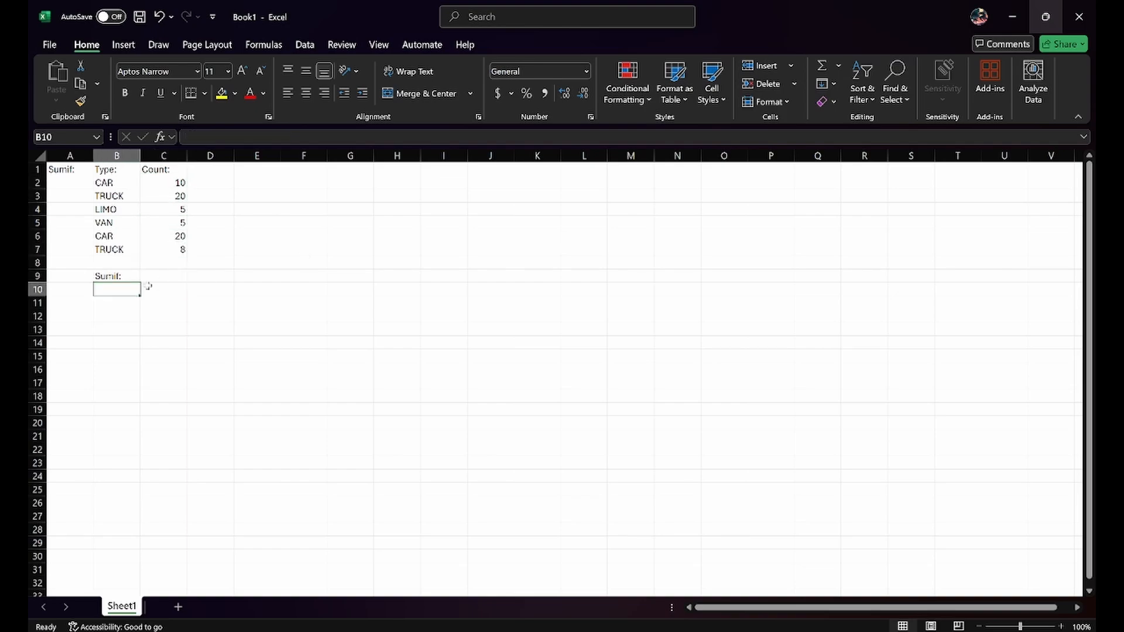
{"action": "type", "text": "Car"}
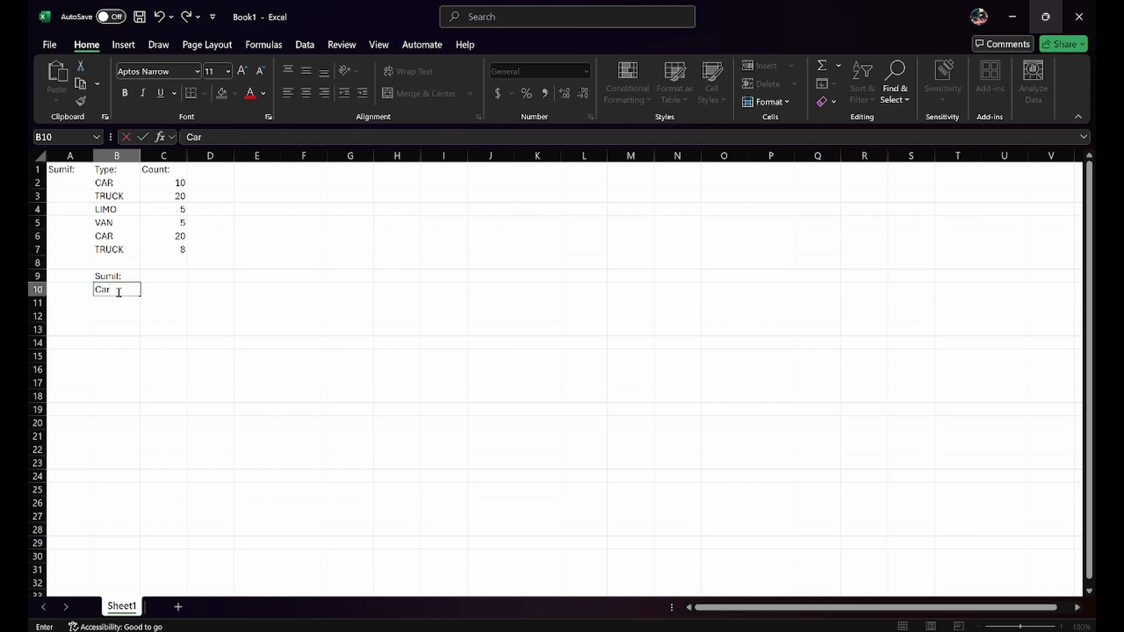
{"action": "type", "text": "AR"}
{"action": "key", "text": "Tab"}
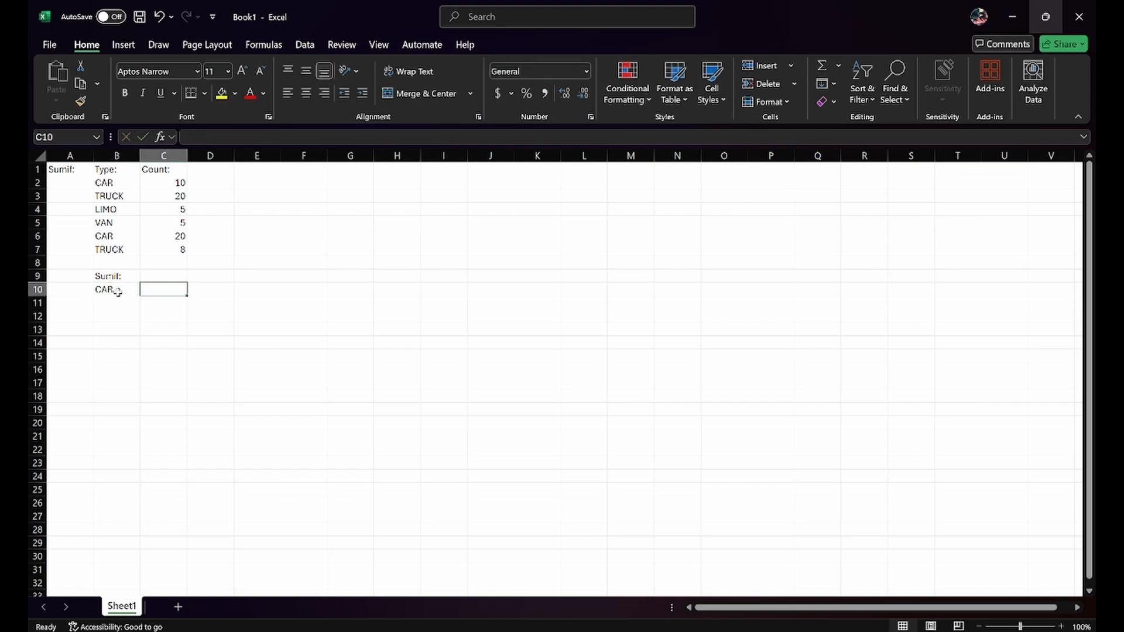
Enter the formula =SUMIF(B2:B7,B10,C2:C7) in cell C10 to total the counts matching the criterion
{"action": "key", "text": "Up"}
{"action": "key", "text": "Down"}
{"action": "double_click", "coordinate": [159, 290]}
{"action": "type", "text": "=SUMIF"}
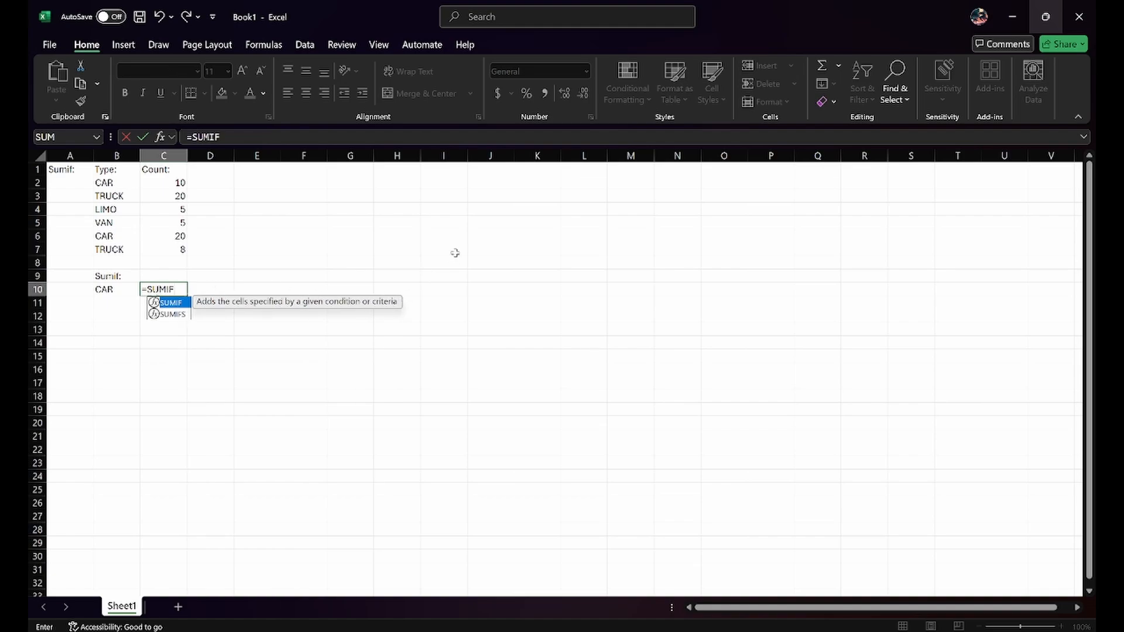
{"action": "type", "text": "("}
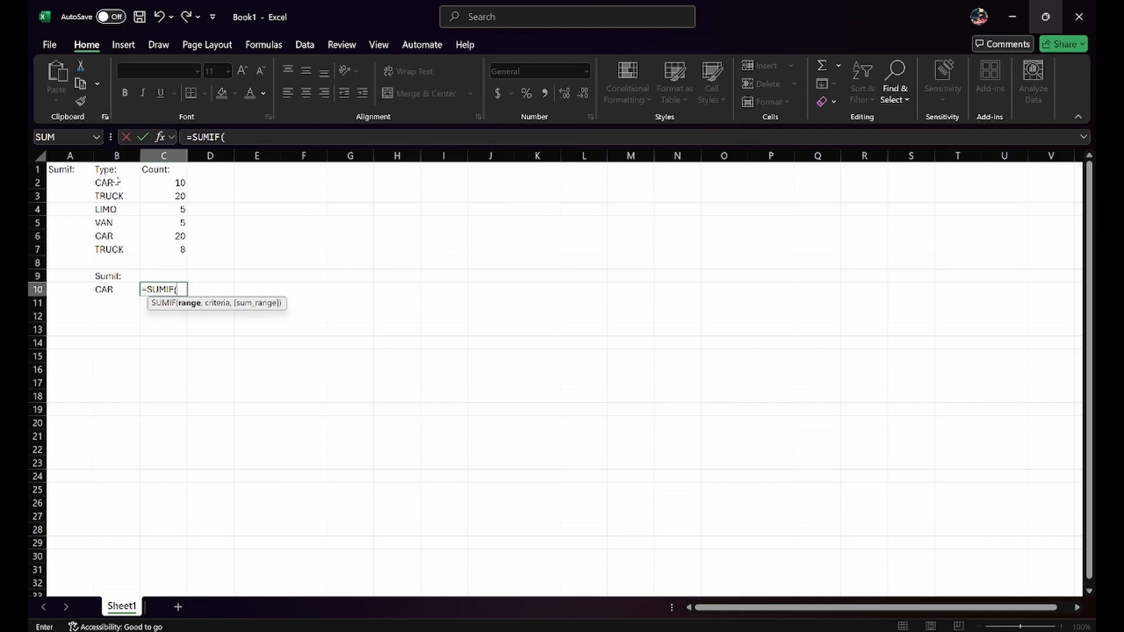
{"action": "left_click_drag", "start_coordinate": [117, 182], "coordinate": [123, 250]}
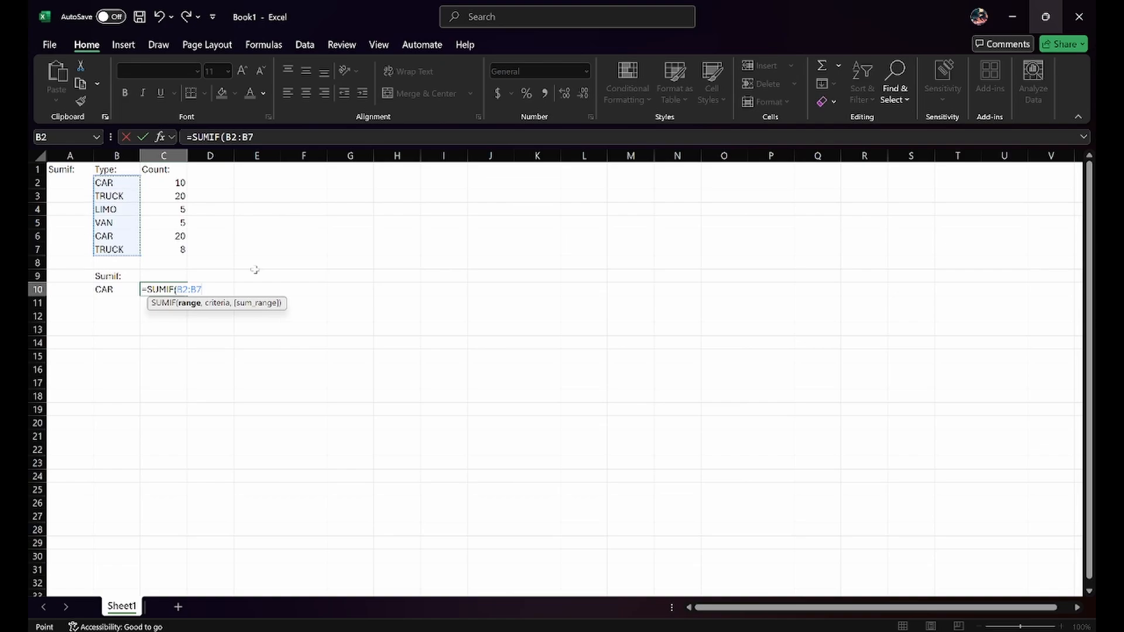
{"action": "type", "text": ","}
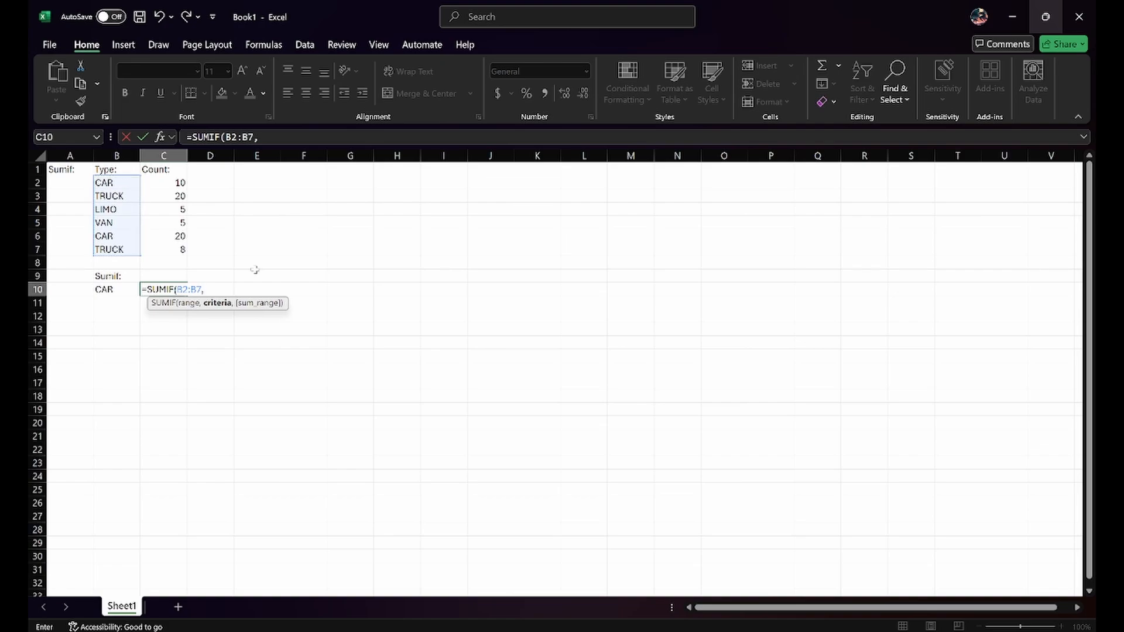
{"action": "left_click", "coordinate": [117, 290]}
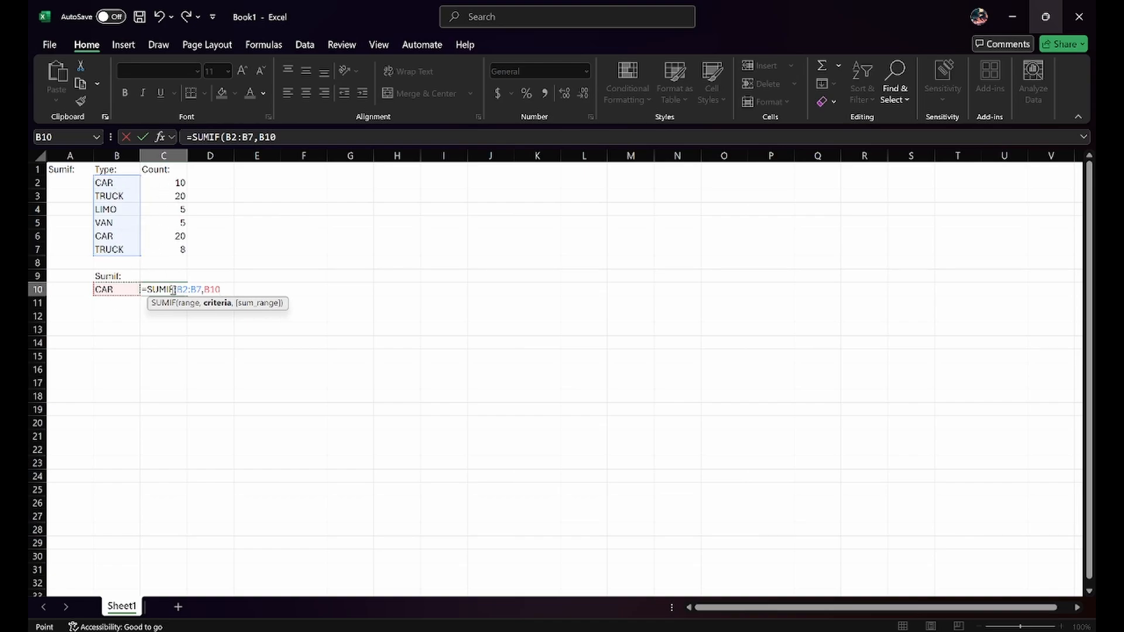
{"action": "type", "text": ","}
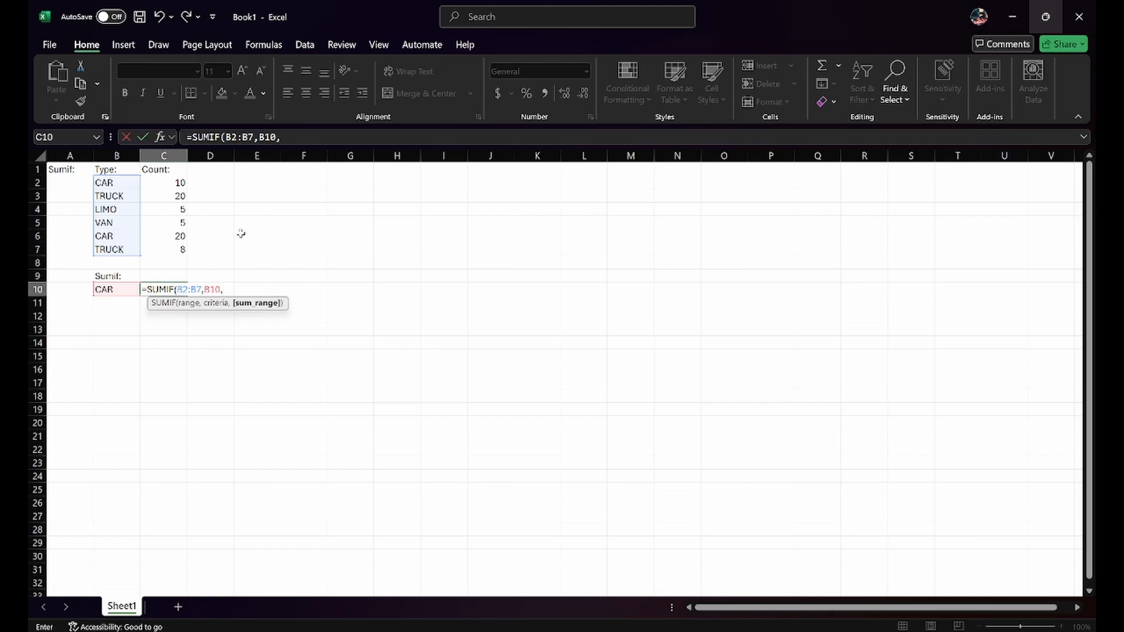
{"action": "left_click", "coordinate": [163, 182]}
{"action": "left_click_drag", "start_coordinate": [163, 183], "coordinate": [170, 251]}
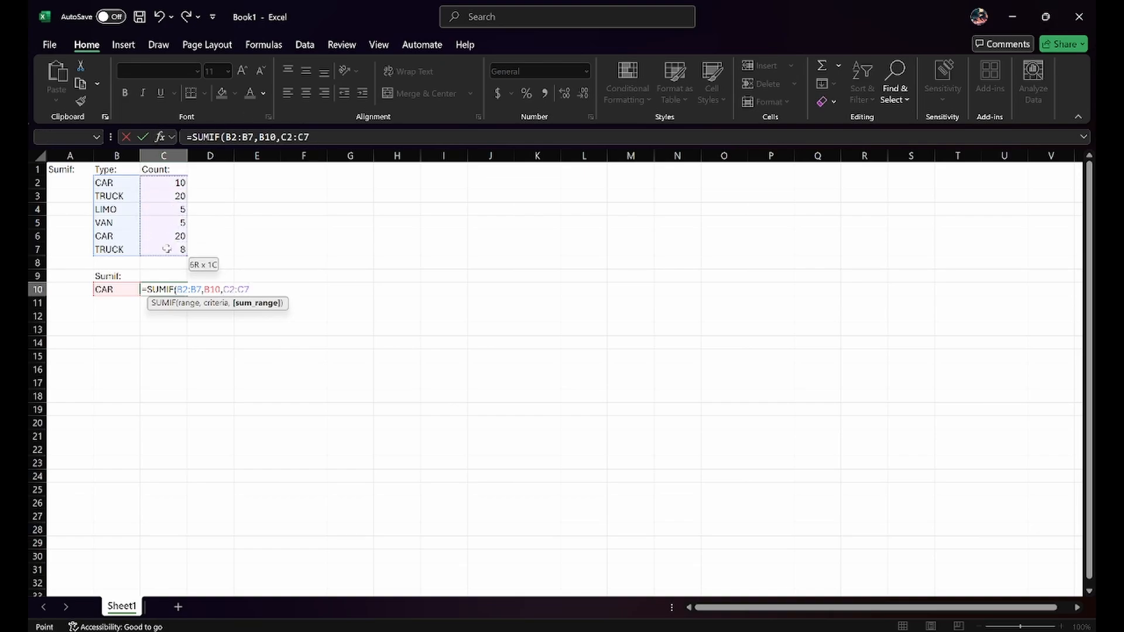
{"action": "type", "text": ")"}
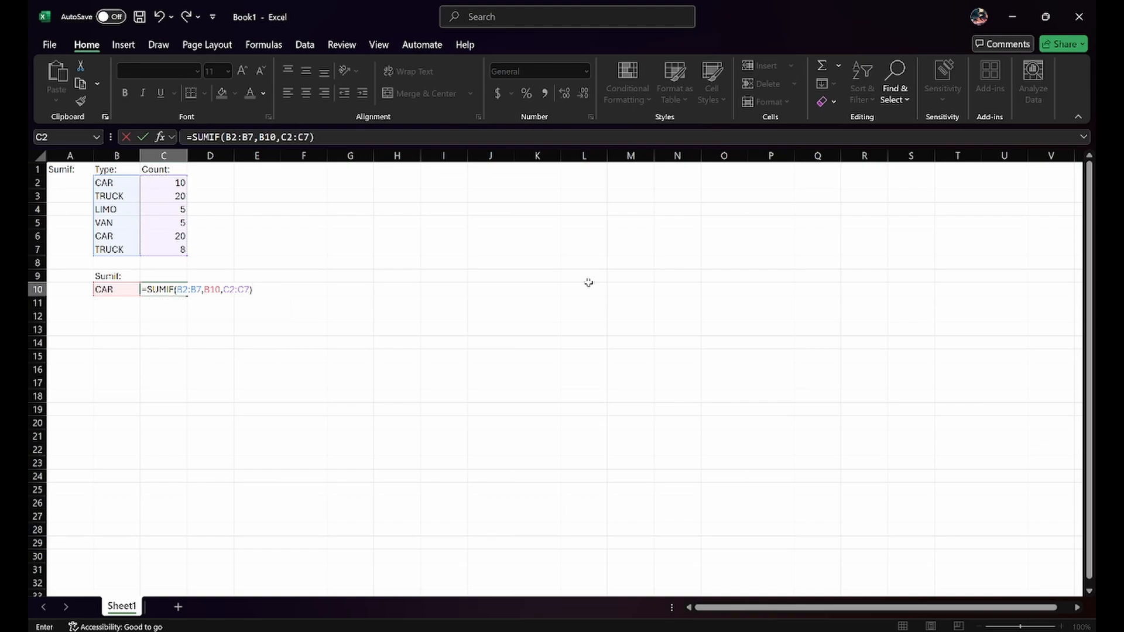
{"action": "key", "text": "Return"}
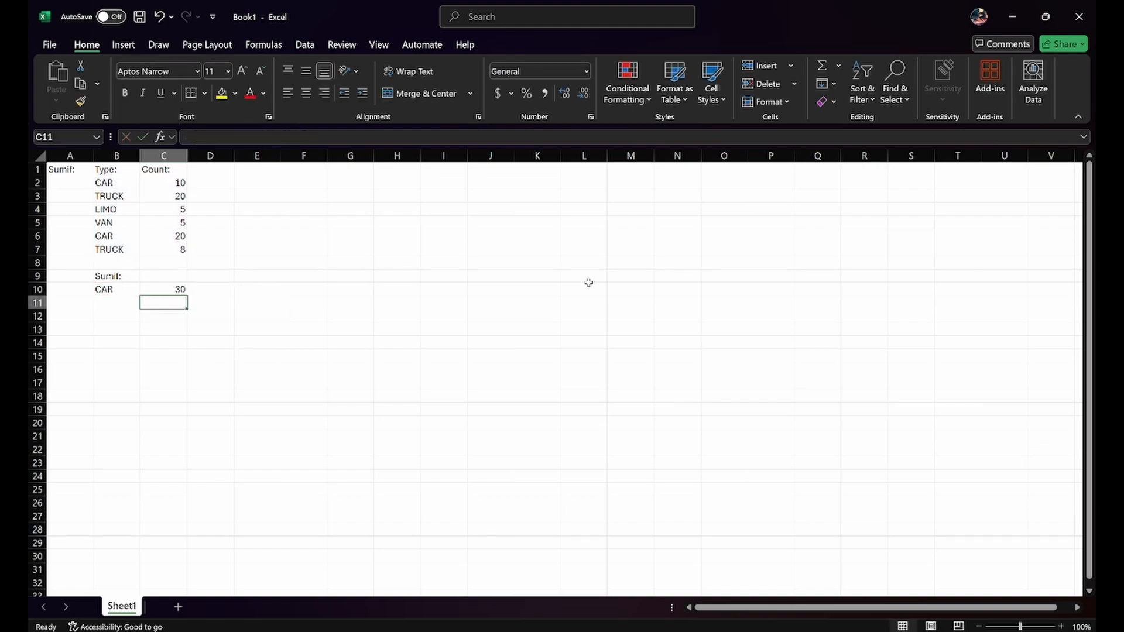
Select the two CAR counts in C6 and C2 together to check their sum against the SUMIF result
{"action": "key", "text": "Up"}
{"action": "key", "text": "Left"}
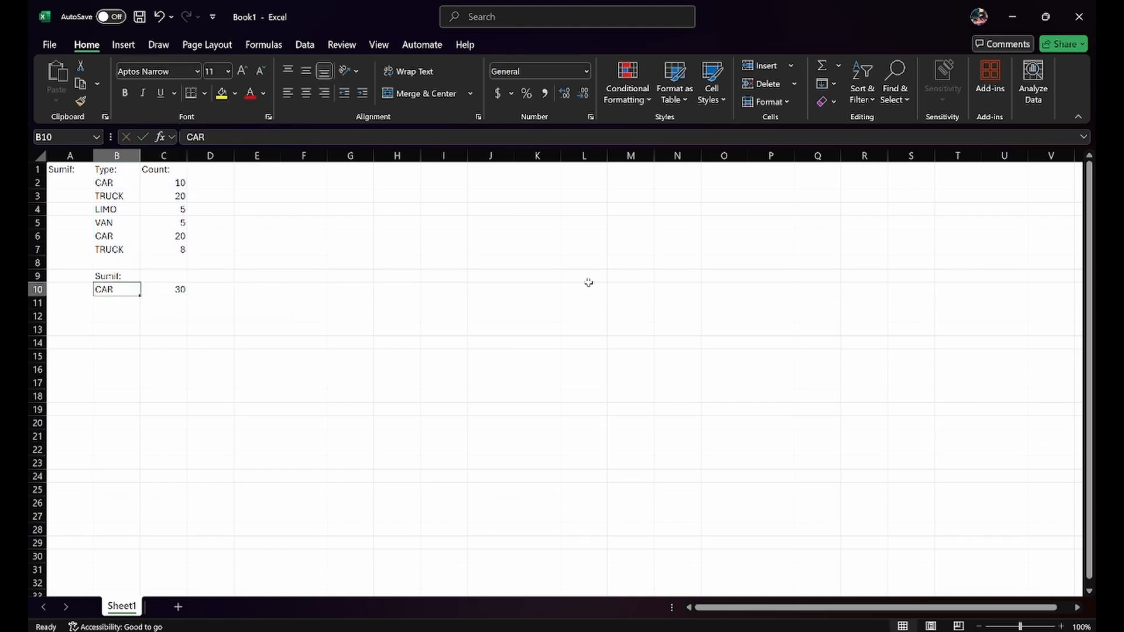
{"action": "key", "text": "Up"}
{"action": "key", "text": "Up"}
{"action": "key", "text": "Up"}
{"action": "key", "text": "Up"}
{"action": "key", "text": "Right"}
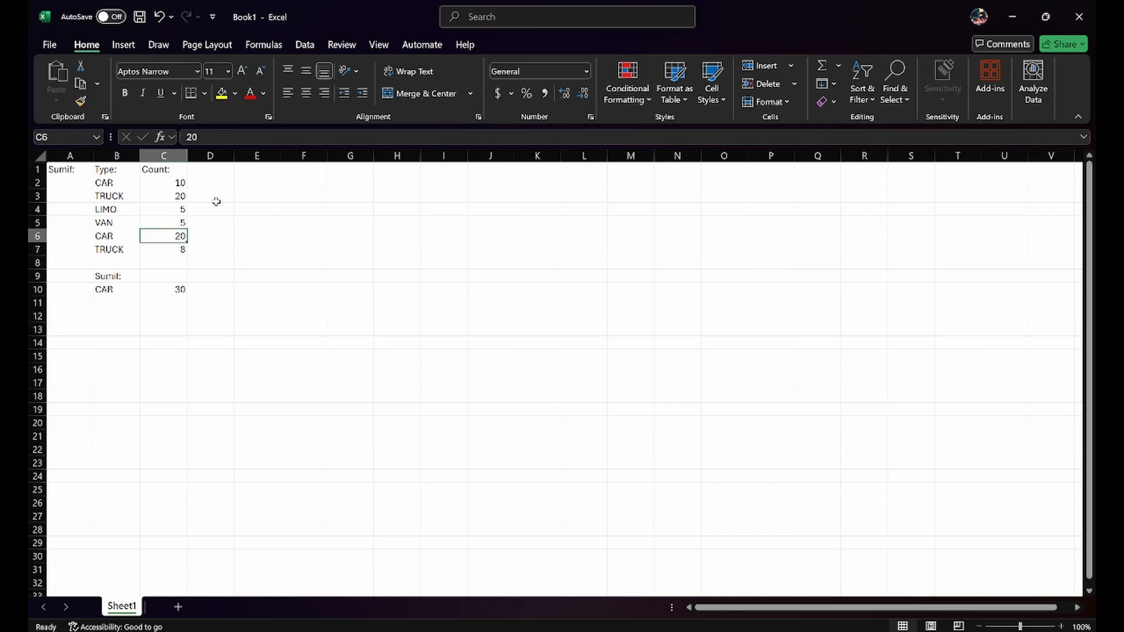
{"action": "left_click", "coordinate": [179, 183], "text": "ctrl"}
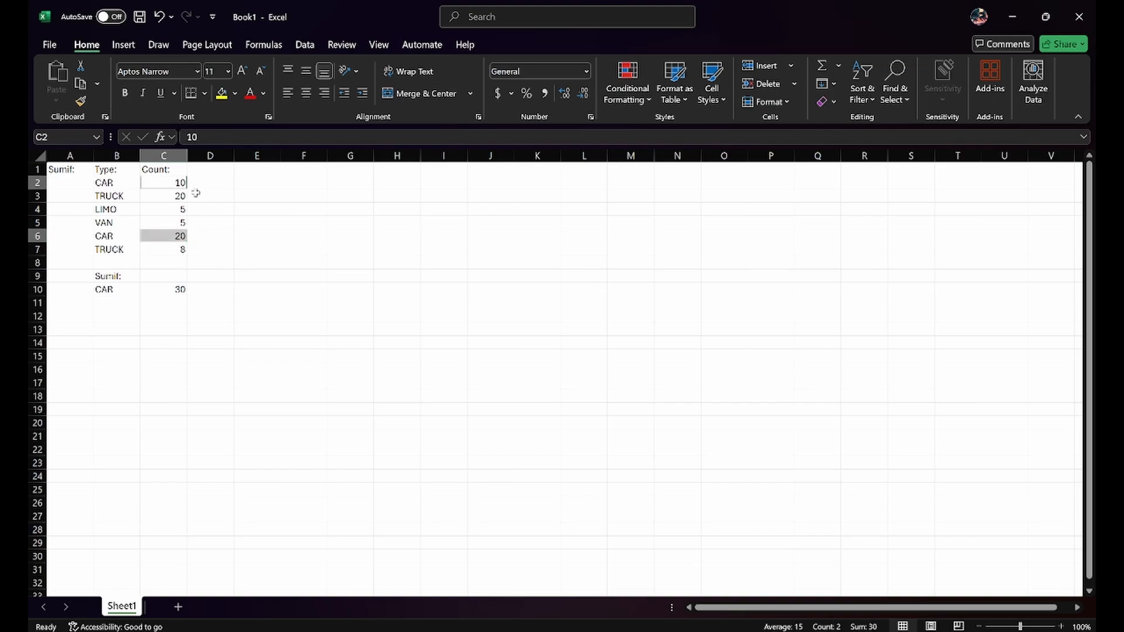
Change the criterion in B10 to TRUCK and select the SUMIF result in C10
{"action": "left_click", "coordinate": [120, 291]}
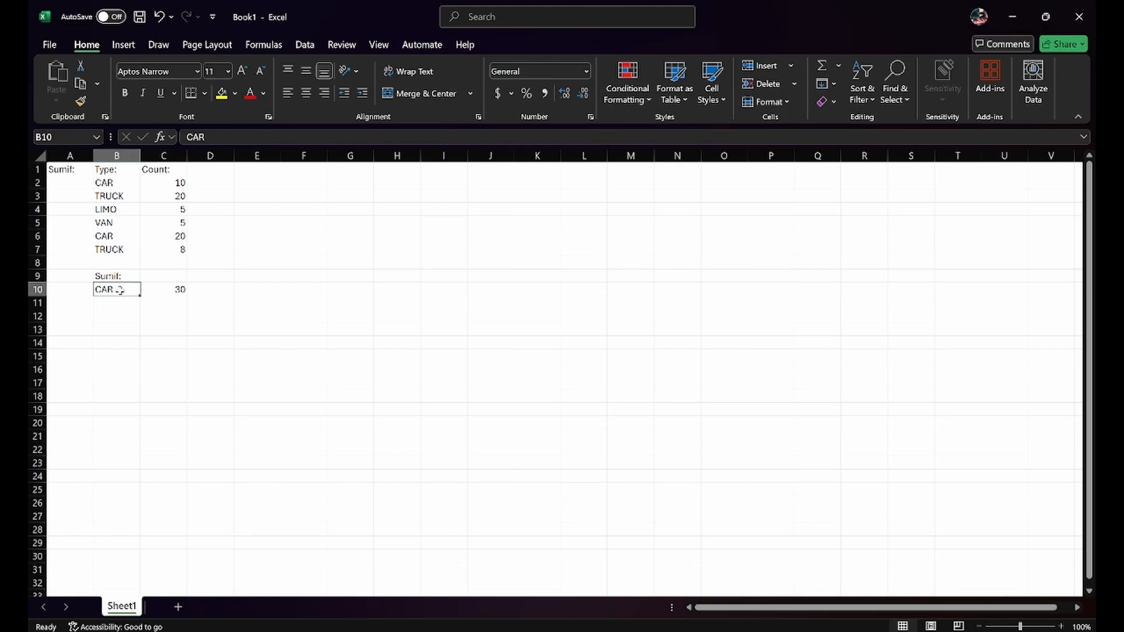
{"action": "double_click", "coordinate": [121, 290]}
{"action": "double_click", "coordinate": [109, 290]}
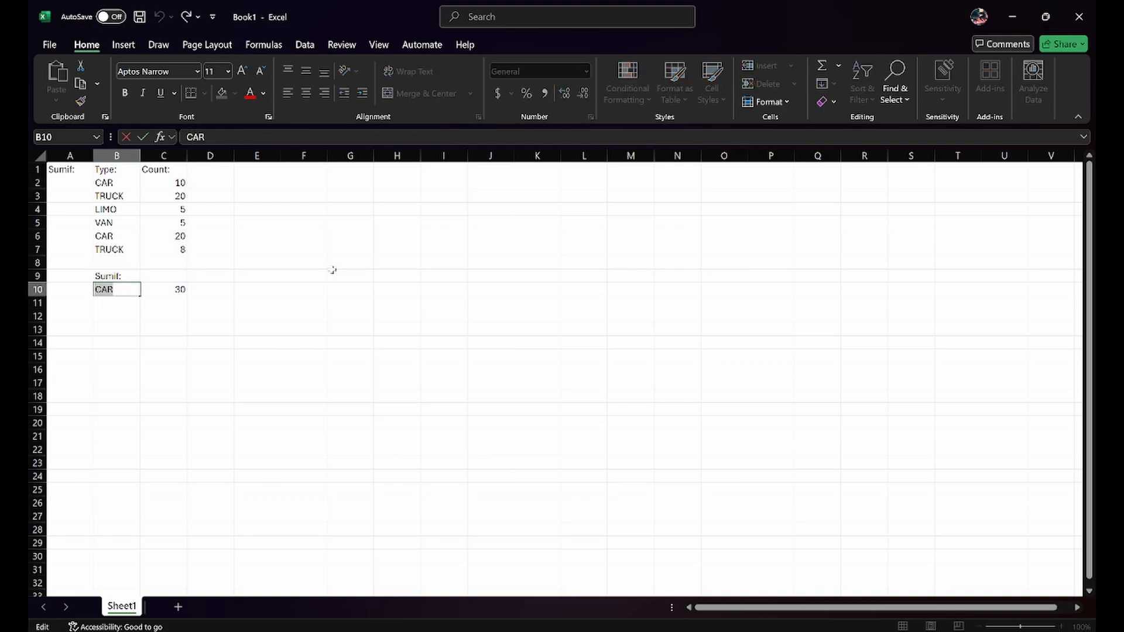
{"action": "type", "text": "TRUCK"}
{"action": "left_click", "coordinate": [182, 303]}
{"action": "left_click", "coordinate": [167, 291]}
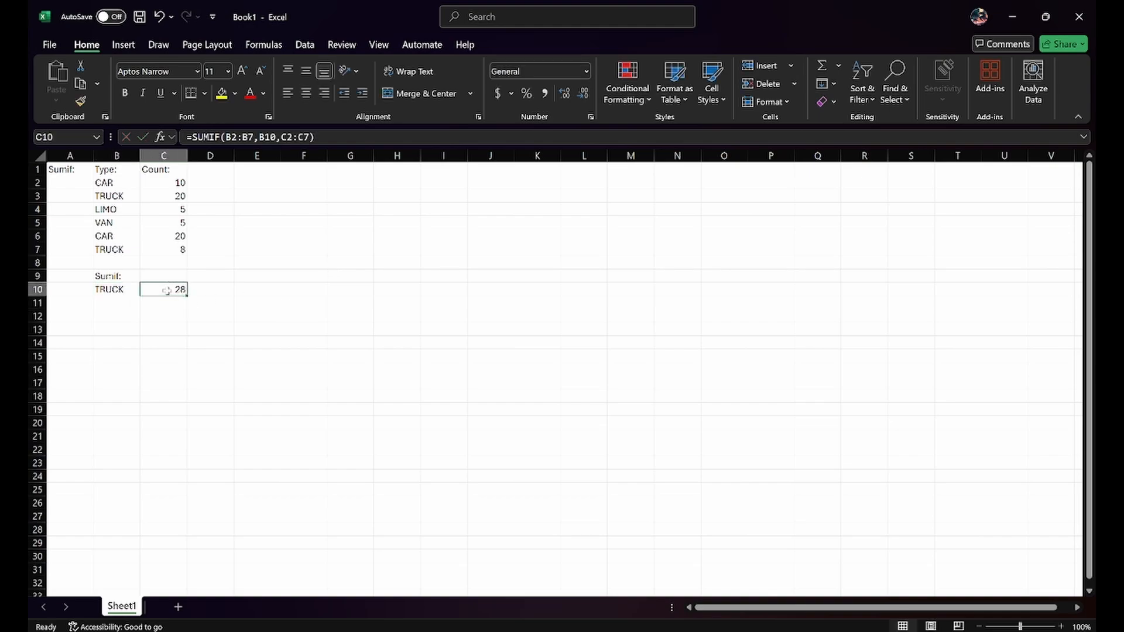
Compare the two TRUCK counts in C7 and C3 with the SUMIF result
{"action": "left_click", "coordinate": [157, 250]}
{"action": "left_click", "coordinate": [163, 196]}
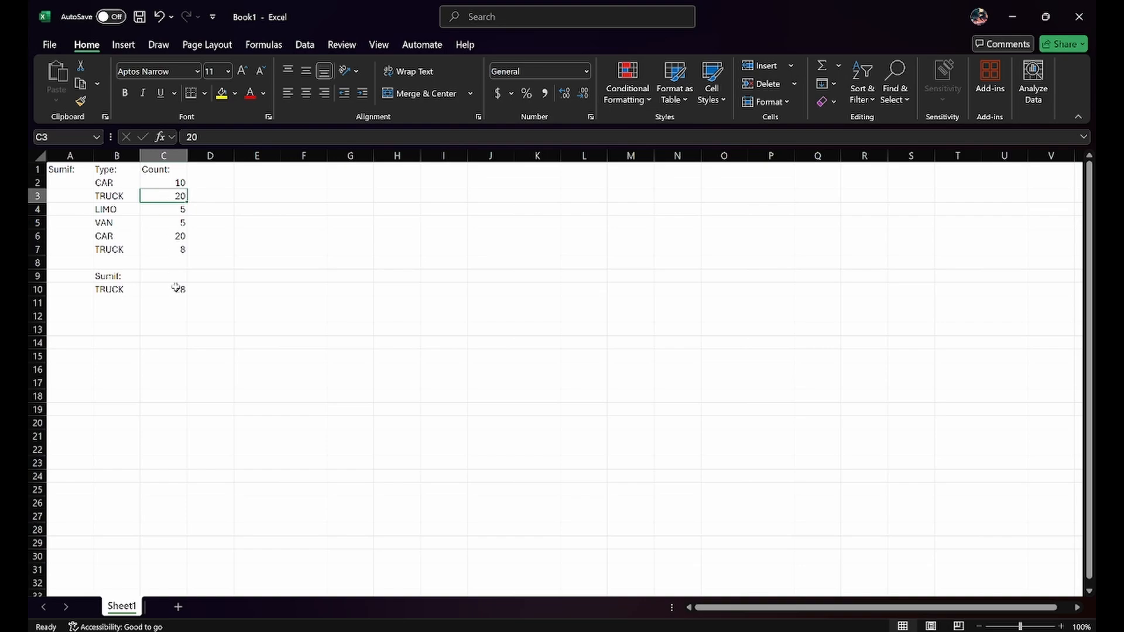
{"action": "left_click", "coordinate": [108, 303]}
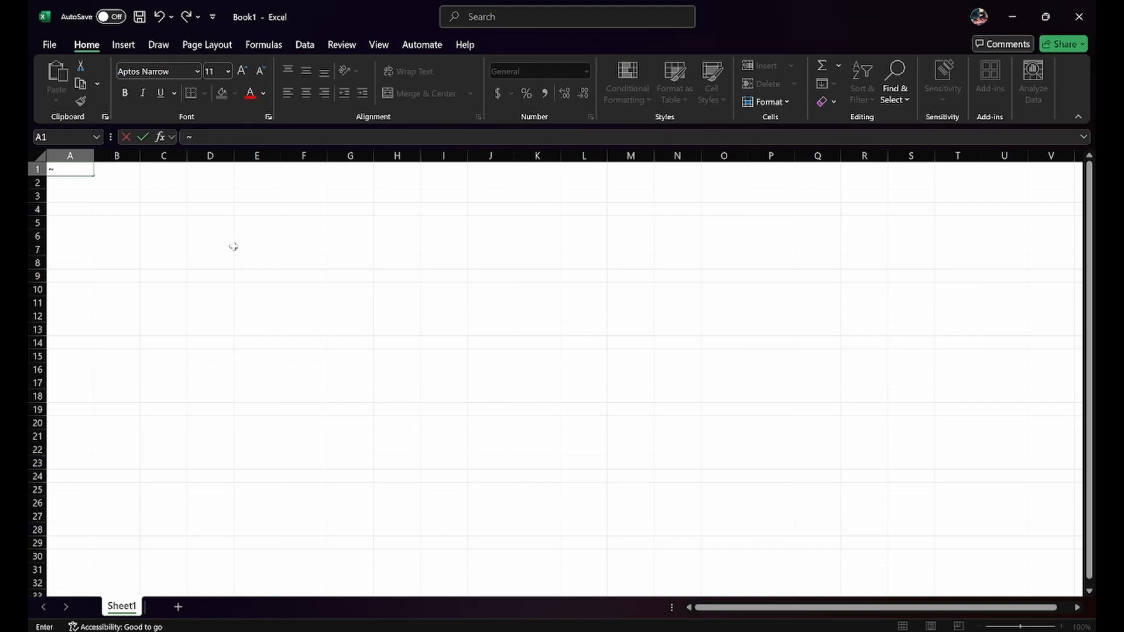
Enter the labels Count, Counta, CountIf and CountBlank in cells A1 to A4 of the empty sheet
{"action": "type", "text": "ount"}
{"action": "key", "text": "Return"}
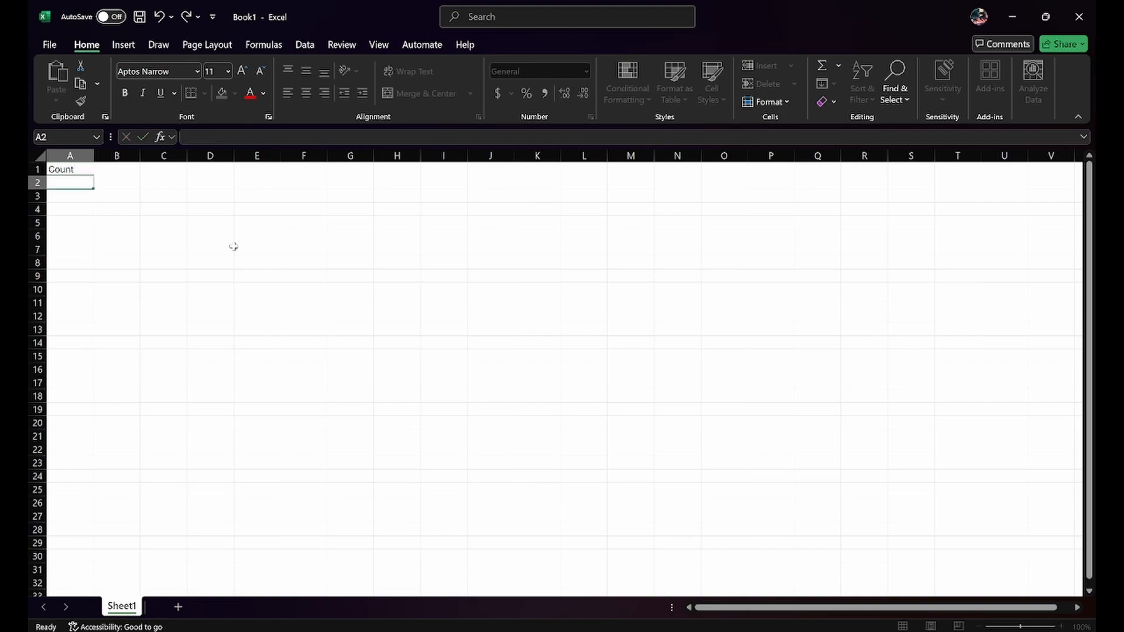
{"action": "type", "text": "Counta"}
{"action": "key", "text": "Return"}
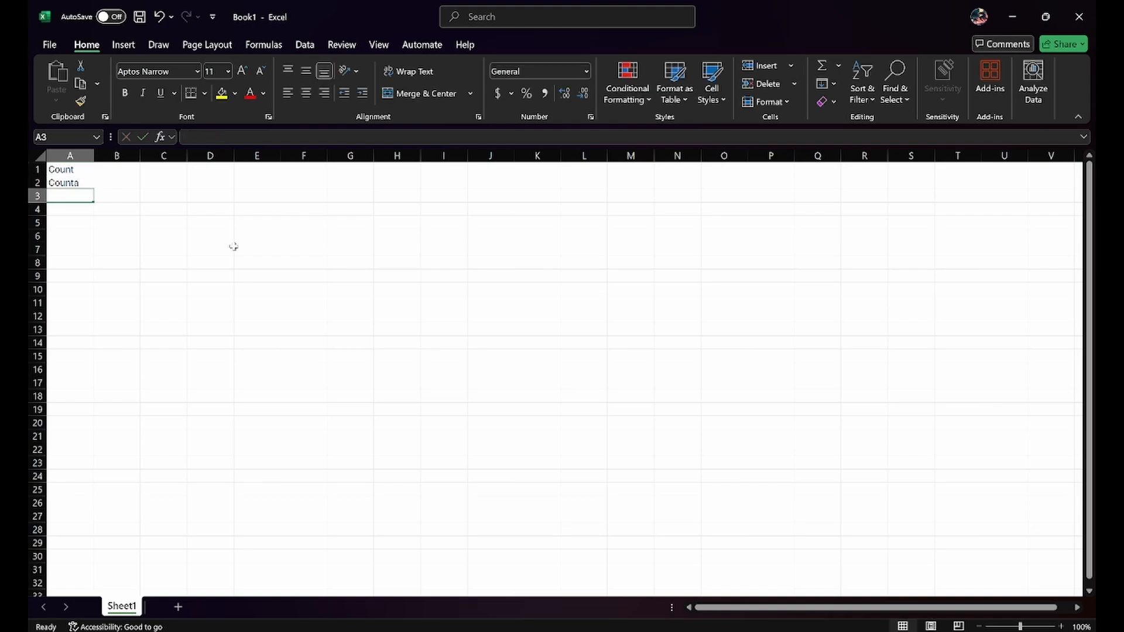
{"action": "type", "text": "CountIf"}
{"action": "key", "text": "Return"}
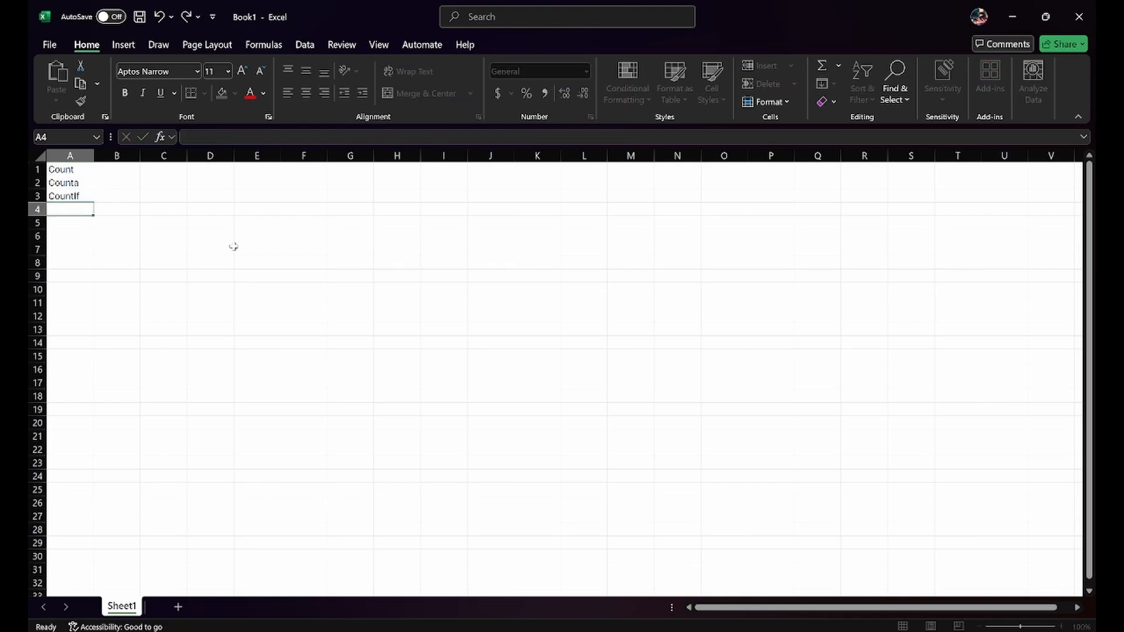
{"action": "type", "text": "CountBlank"}
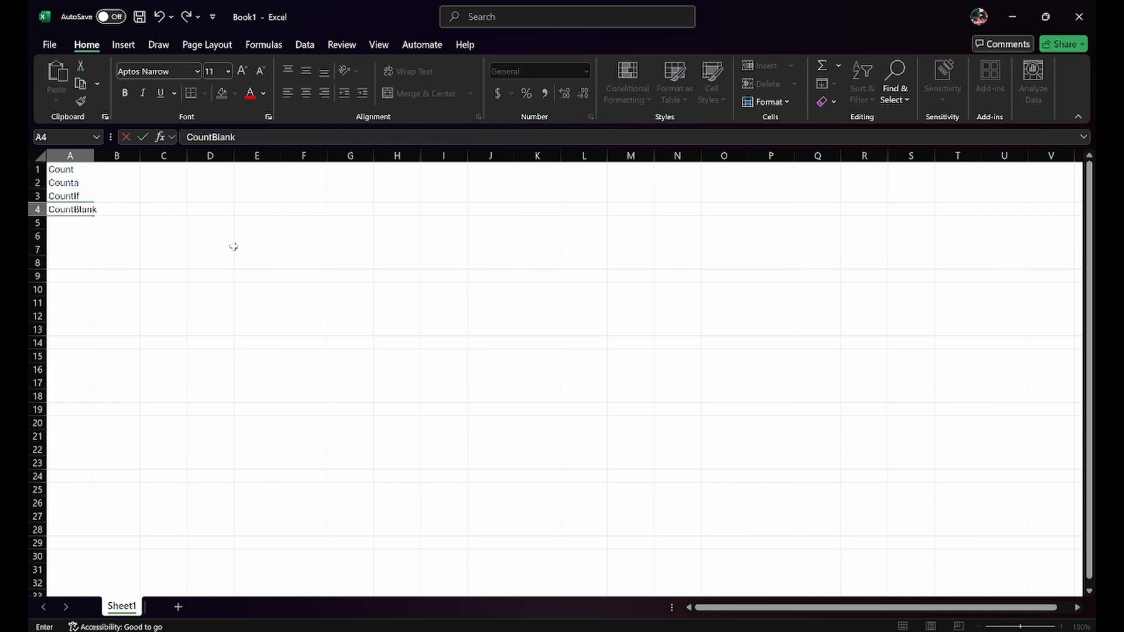
{"action": "key", "text": "Return"}
Enter the numbers 1, 2, 4, 5, 6, 10 and 12 in cells C1 to C7
{"action": "key", "text": "Right"}
{"action": "key", "text": "Right"}
{"action": "key", "text": "Up"}
{"action": "key", "text": "Up"}
{"action": "key", "text": "Up"}
{"action": "key", "text": "Up"}
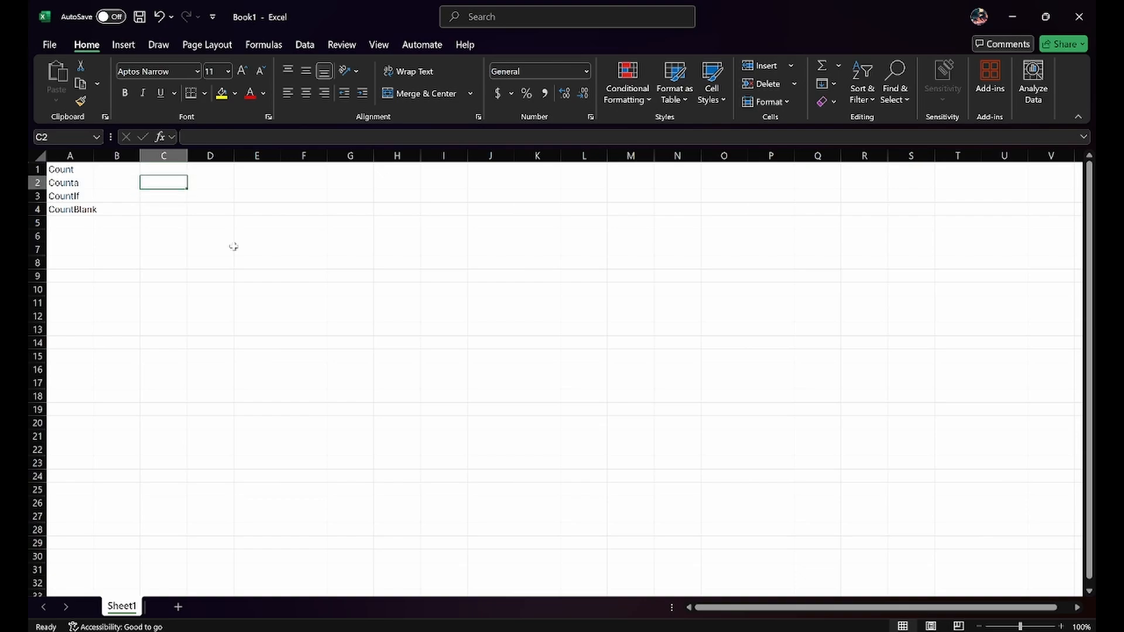
{"action": "type", "text": "1 2 "}
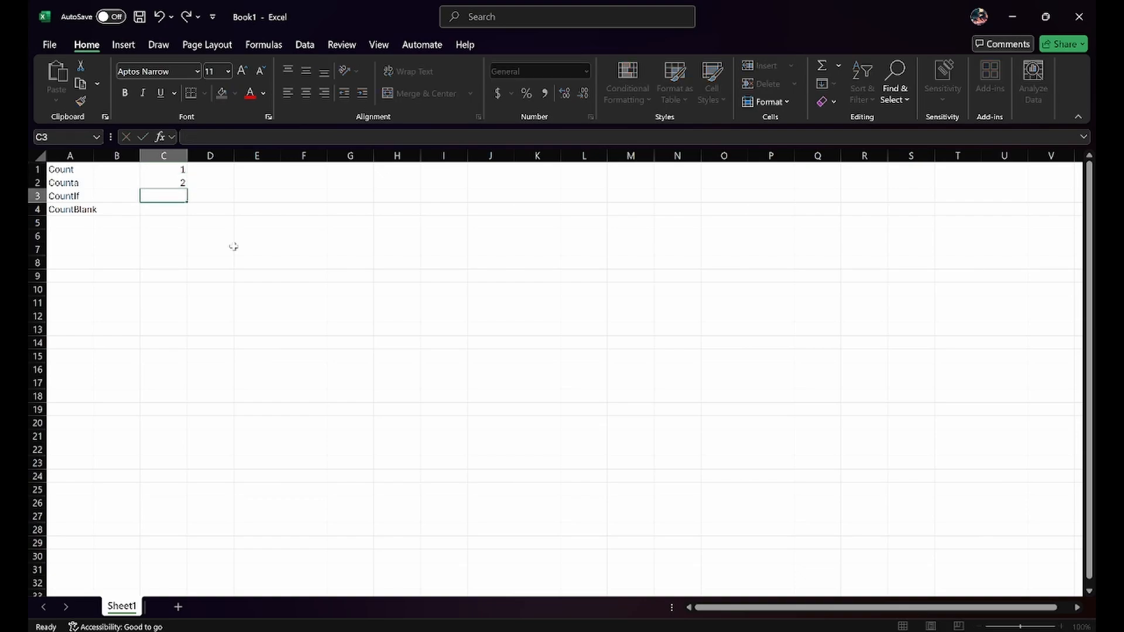
{"action": "type", "text": "4 5 6 "}
{"action": "type", "text": "10"}
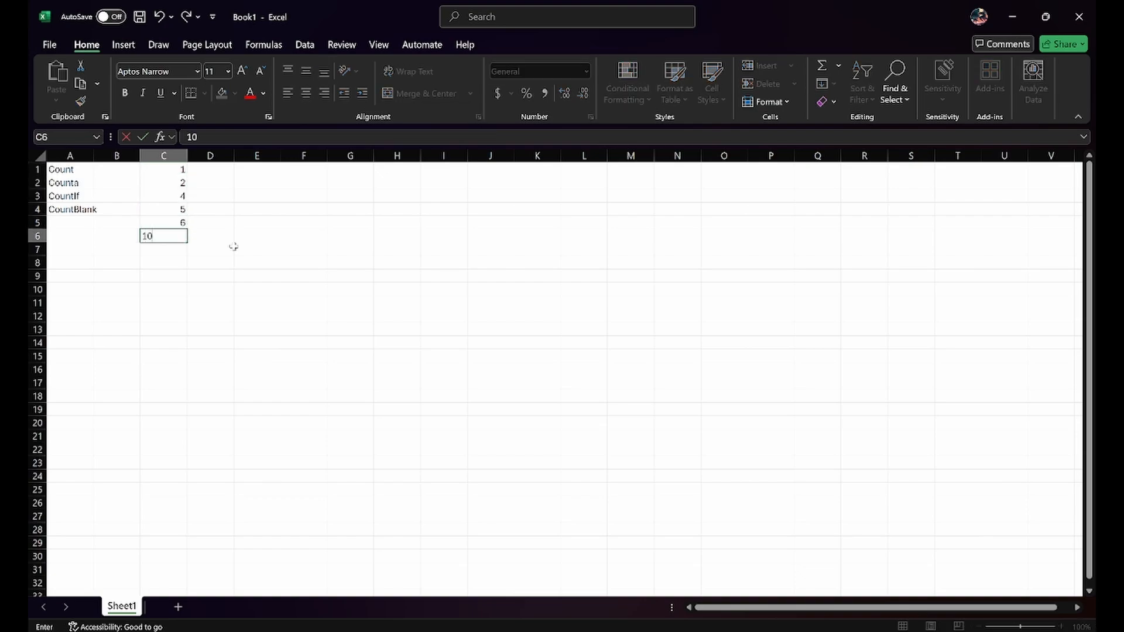
{"action": "key", "text": "Return"}
{"action": "type", "text": "12"}
{"action": "key", "text": "Return"}
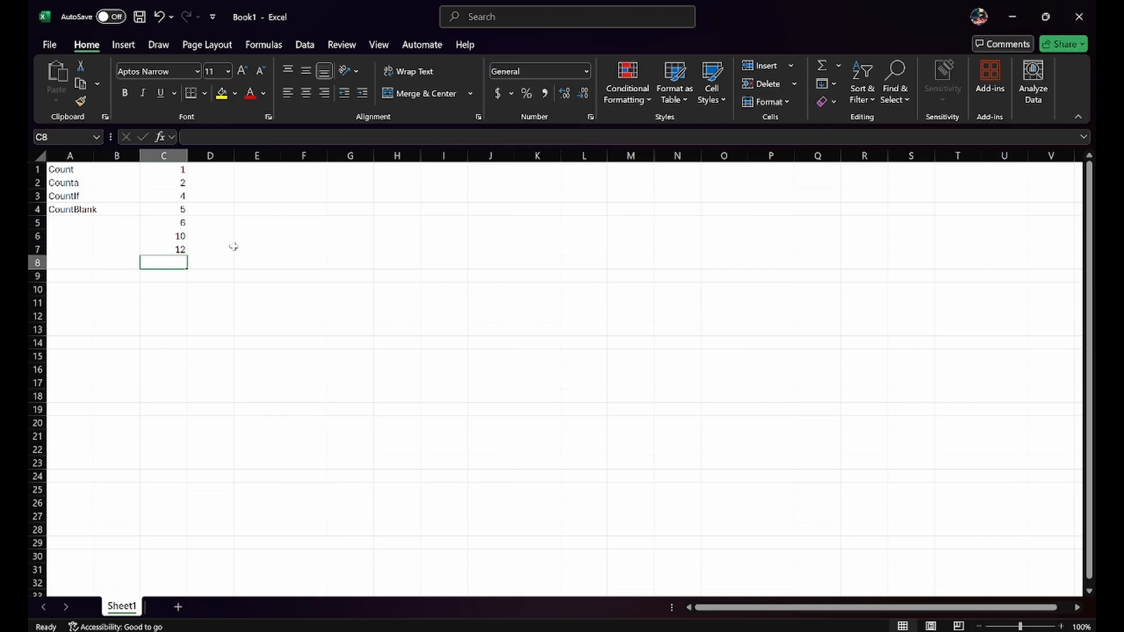
Count the numbers in C1:C7 with a COUNT formula in cell C8, and select the counted range
{"action": "type", "text": "=co"}
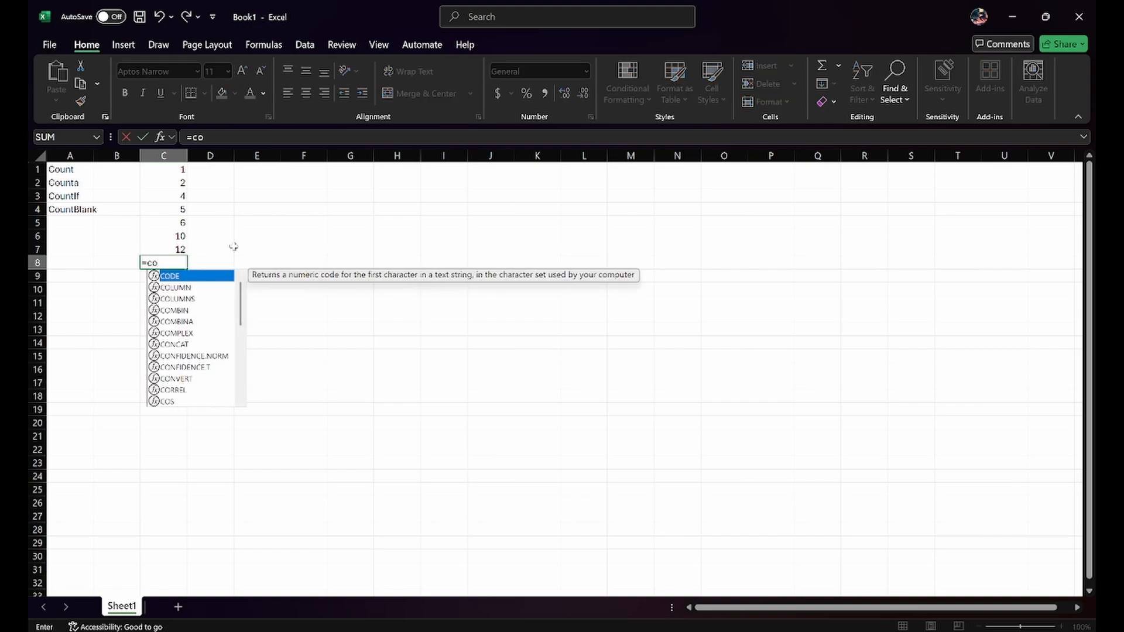
{"action": "type", "text": "unt("}
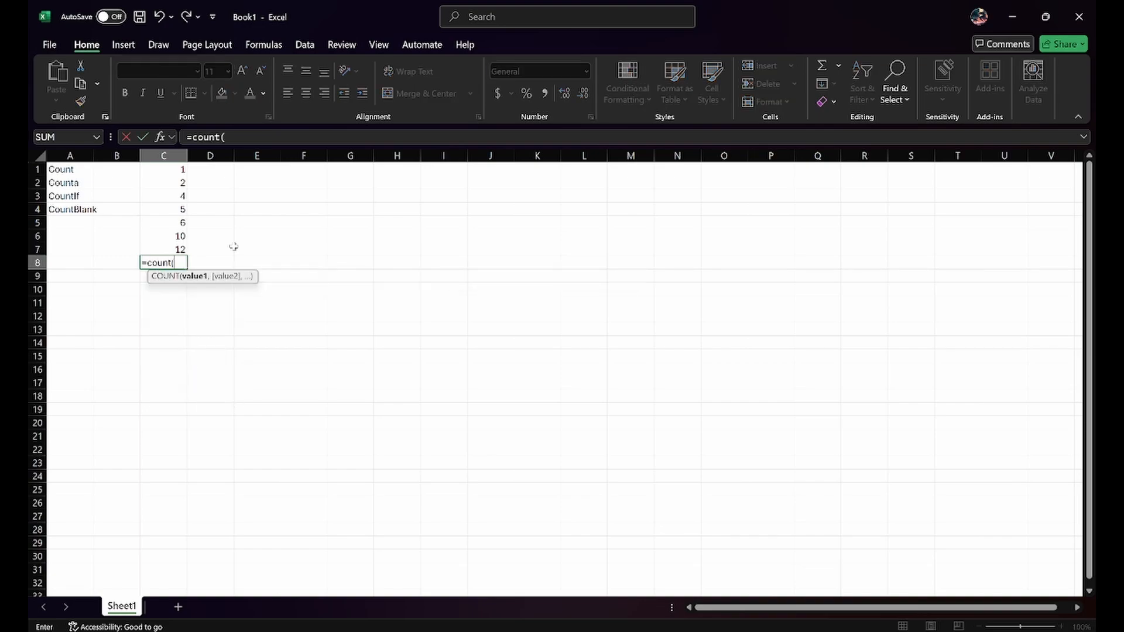
{"action": "left_click", "coordinate": [155, 170]}
{"action": "type", "text": ","}
{"action": "left_click_drag", "start_coordinate": [155, 170], "coordinate": [147, 248]}
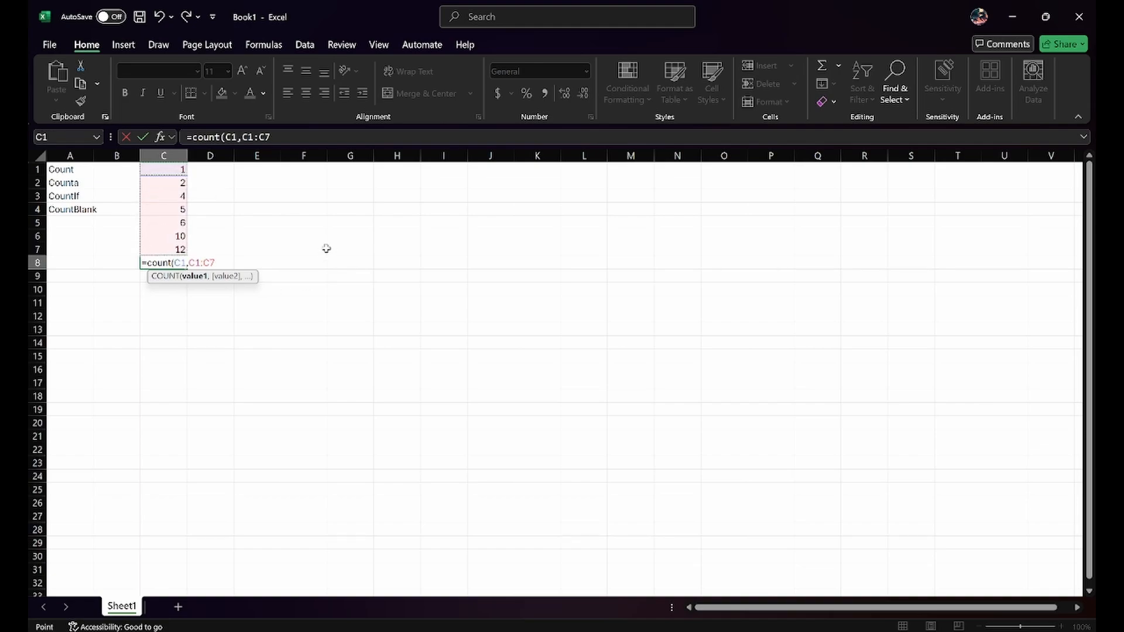
{"action": "key", "text": "Left"}
{"action": "key", "text": "Left"}
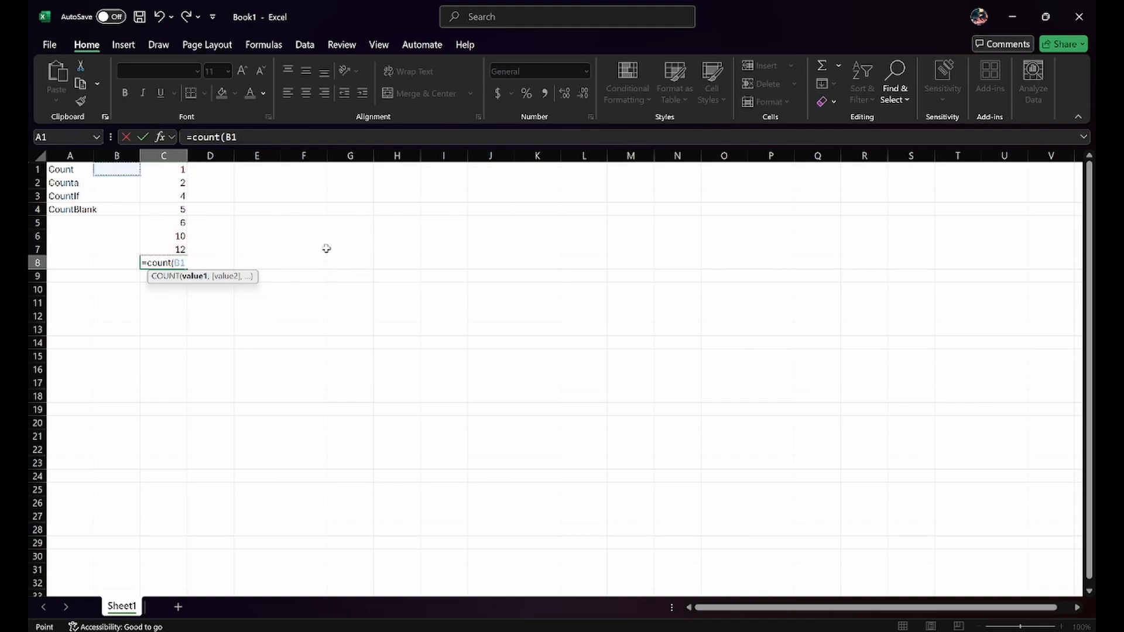
{"action": "key", "text": "Right"}
{"action": "key", "text": "Right"}
{"action": "key", "text": "shift+Down"}
{"action": "key", "text": "shift+Down"}
{"action": "key", "text": "shift+Down"}
{"action": "key", "text": "shift+Down"}
{"action": "key", "text": "shift+Down"}
{"action": "key", "text": "shift+Down"}
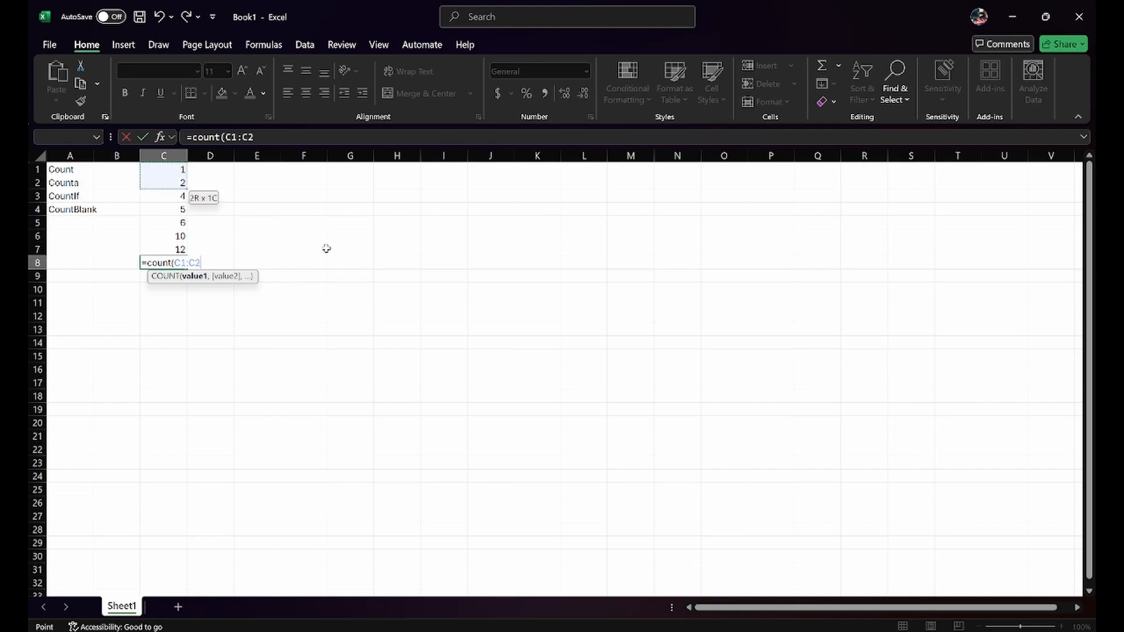
{"action": "type", "text": ")"}
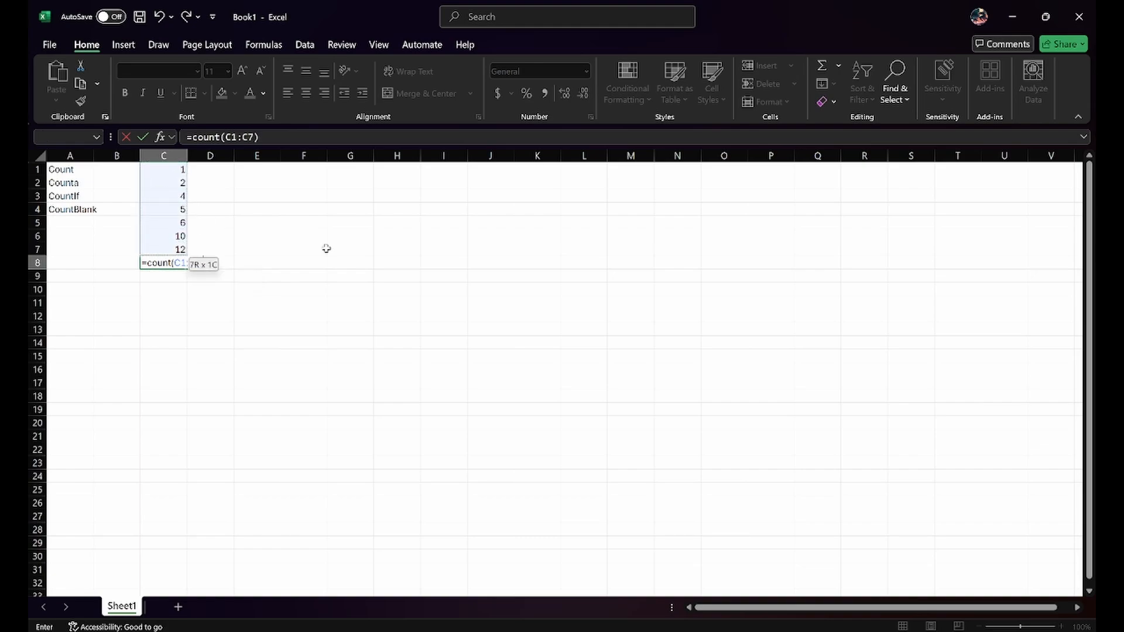
{"action": "key", "text": "Return"}
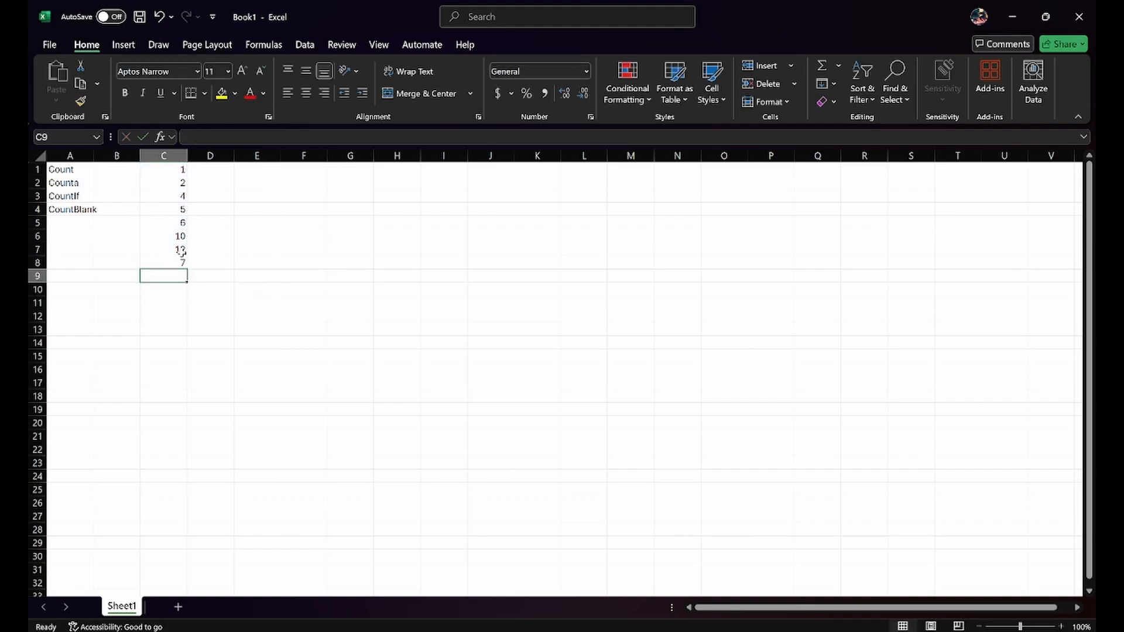
{"action": "left_click_drag", "start_coordinate": [169, 250], "coordinate": [167, 169]}
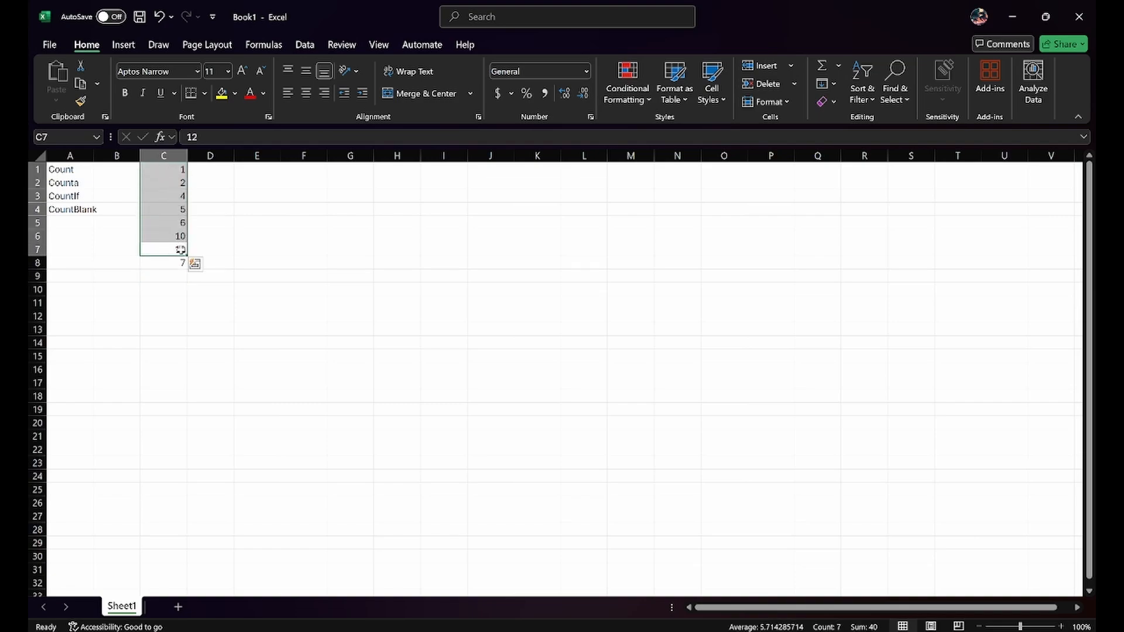
{"action": "left_click", "coordinate": [170, 275]}
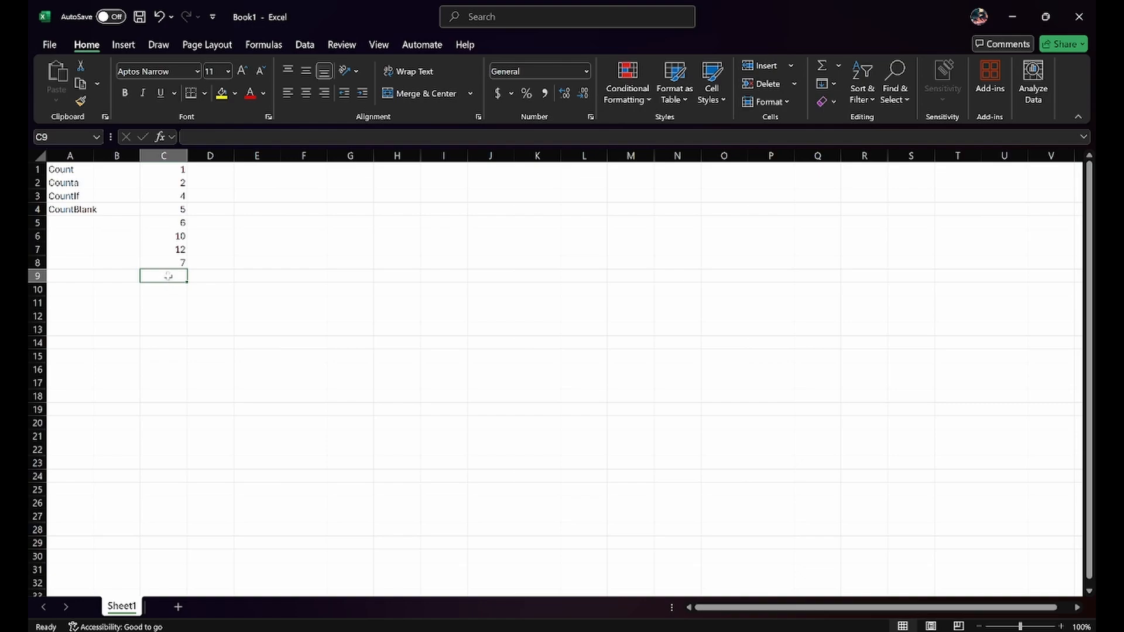
{"action": "type", "text": "=counta"}
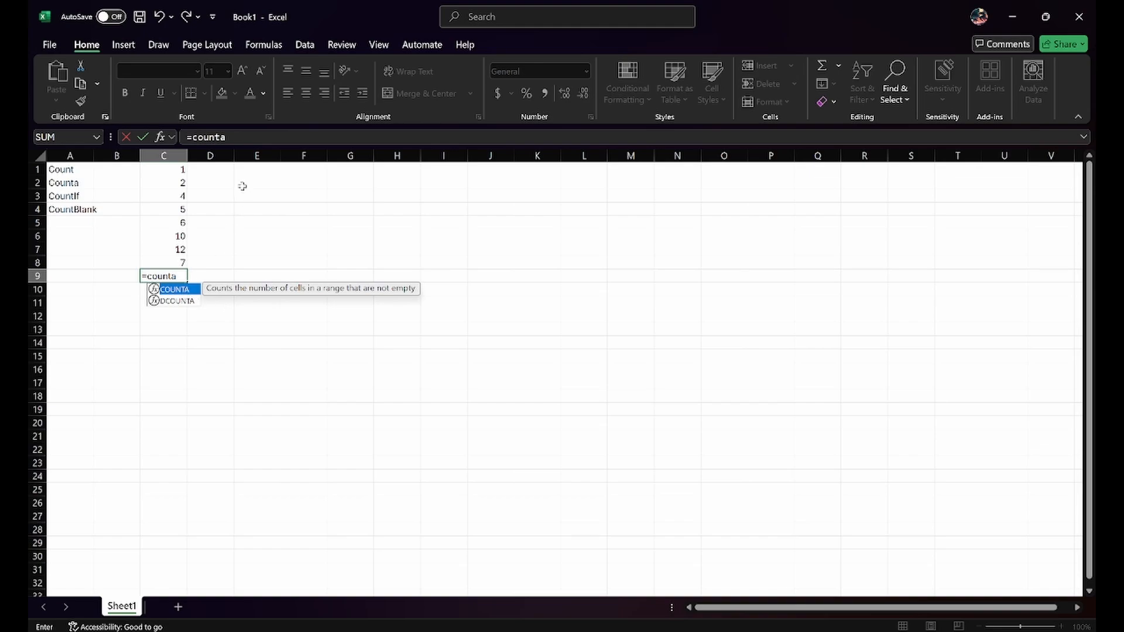
{"action": "left_click", "coordinate": [214, 172]}
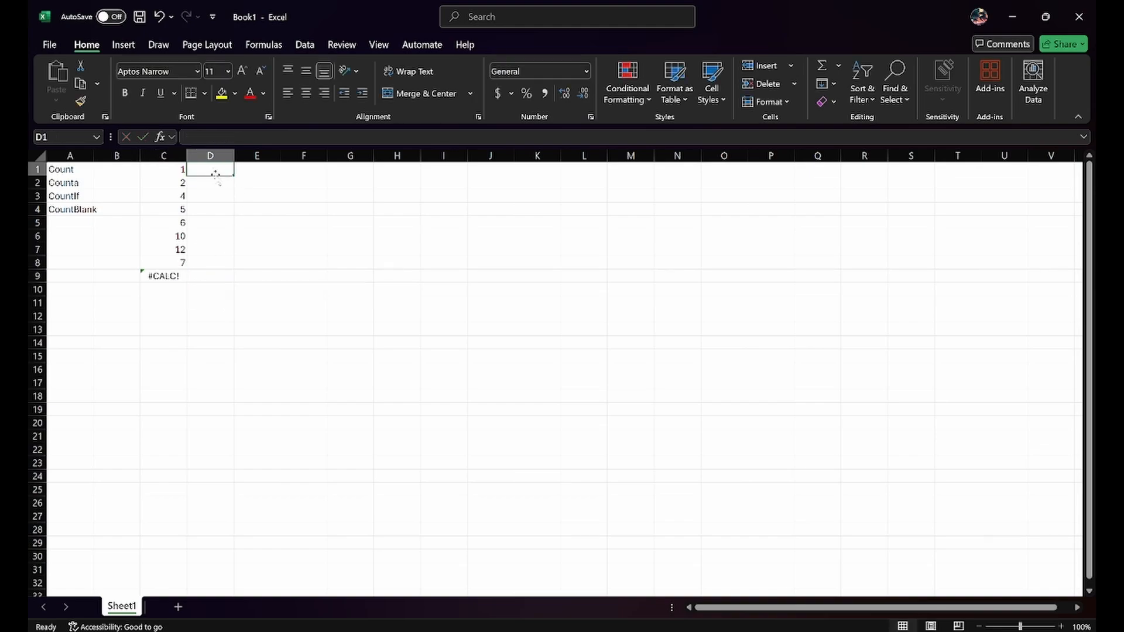
{"action": "left_click", "coordinate": [161, 275]}
{"action": "key", "text": "BackSpace"}
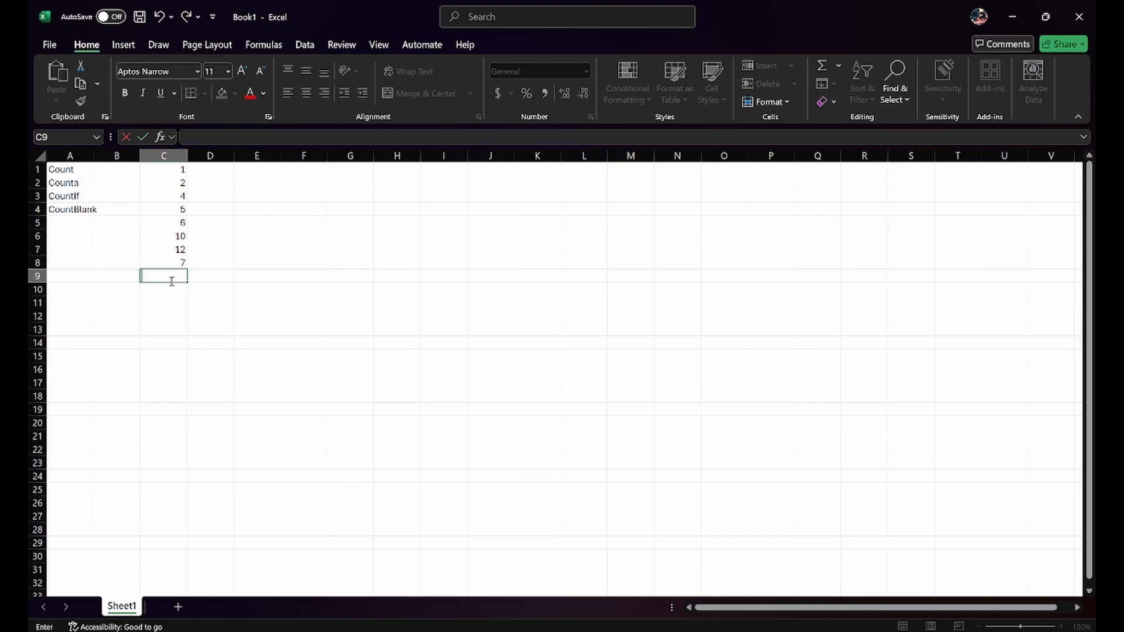
Enter the values 1, 2, 4, 5, k1, k2 and 10 in cells D1 to D7
{"action": "left_click", "coordinate": [205, 172]}
{"action": "type", "text": "1"}
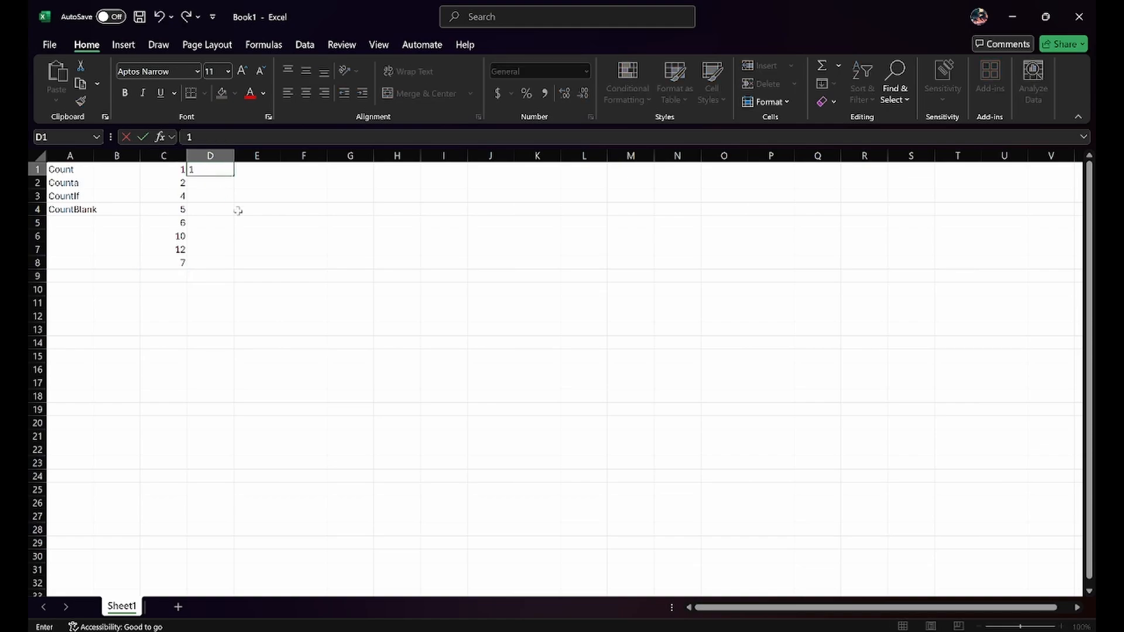
{"action": "key", "text": "Return"}
{"action": "type", "text": "2"}
{"action": "key", "text": "Return"}
{"action": "type", "text": "4"}
{"action": "key", "text": "Return"}
{"action": "type", "text": "5"}
{"action": "key", "text": "Return"}
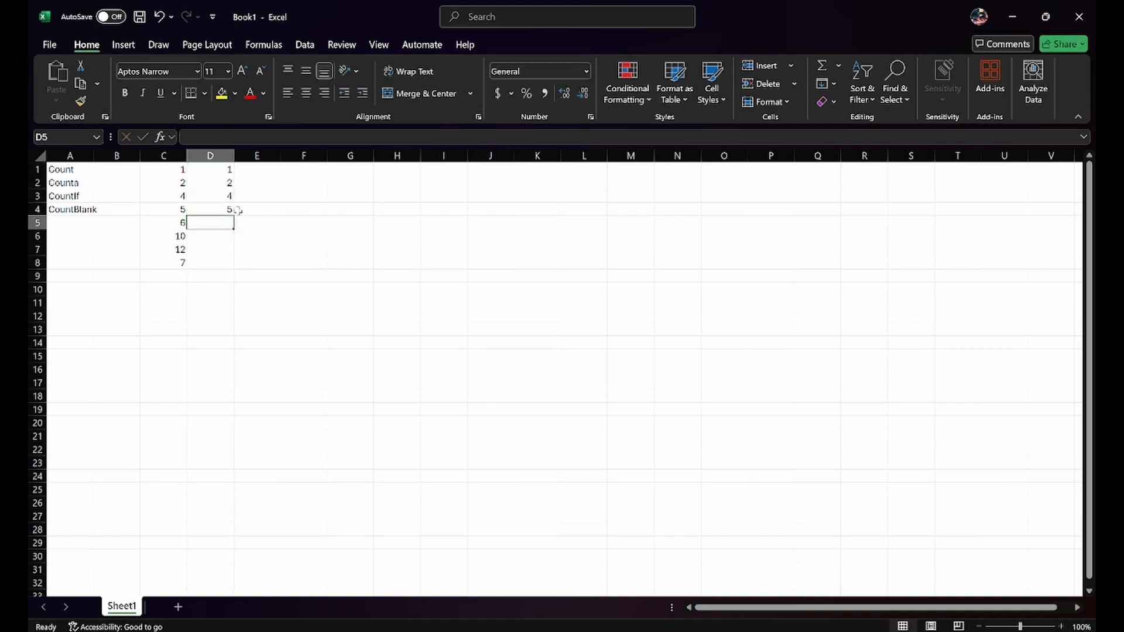
{"action": "type", "text": "k1"}
{"action": "key", "text": "Return"}
{"action": "type", "text": "k2"}
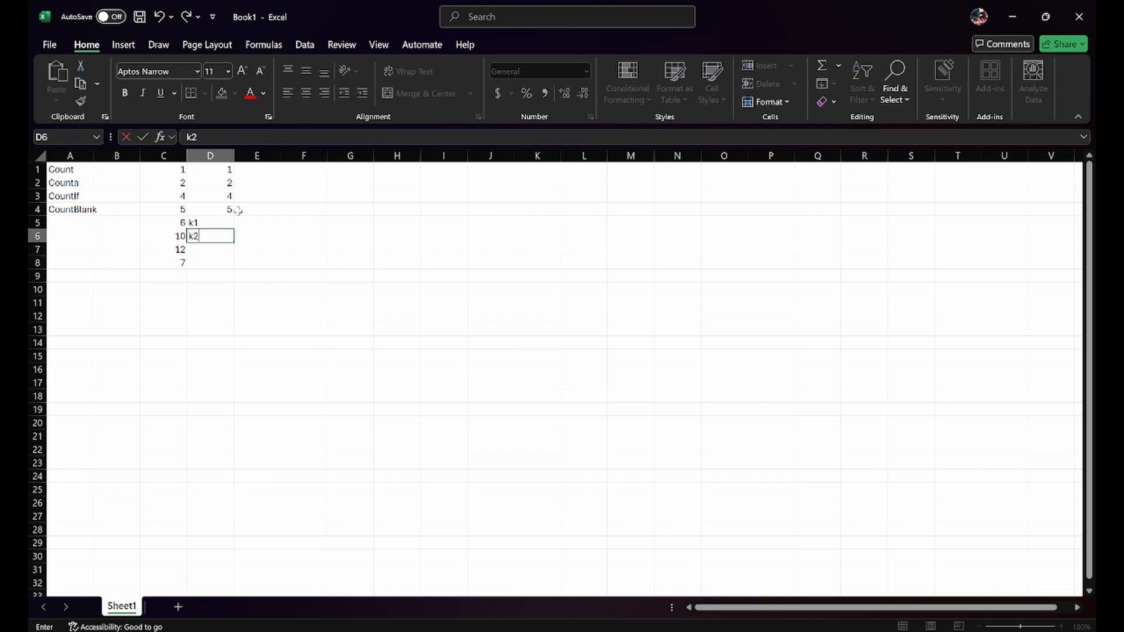
{"action": "key", "text": "Return"}
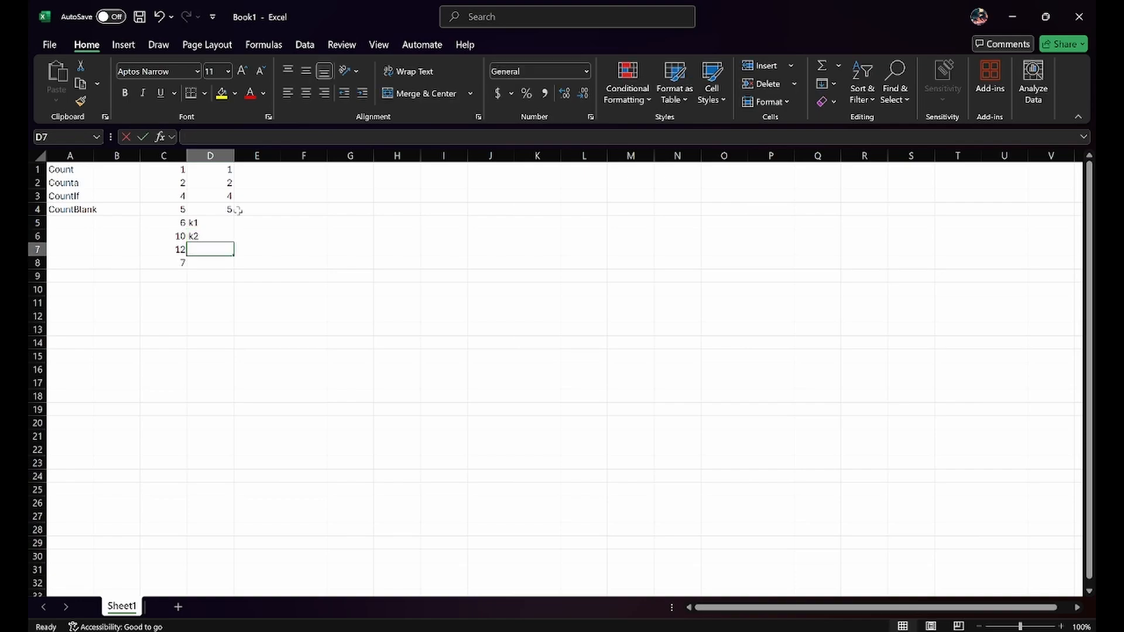
{"action": "type", "text": "10"}
{"action": "key", "text": "Return"}
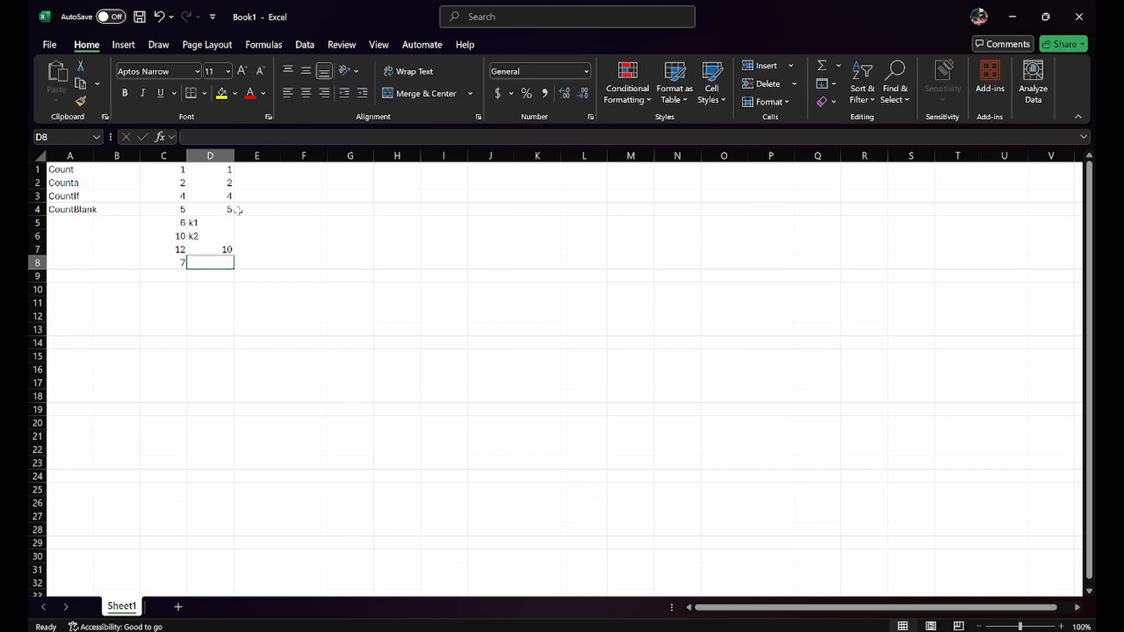
Count the non-empty cells in D1:D7 with a COUNTA formula in cell D8
{"action": "type", "text": "=cou"}
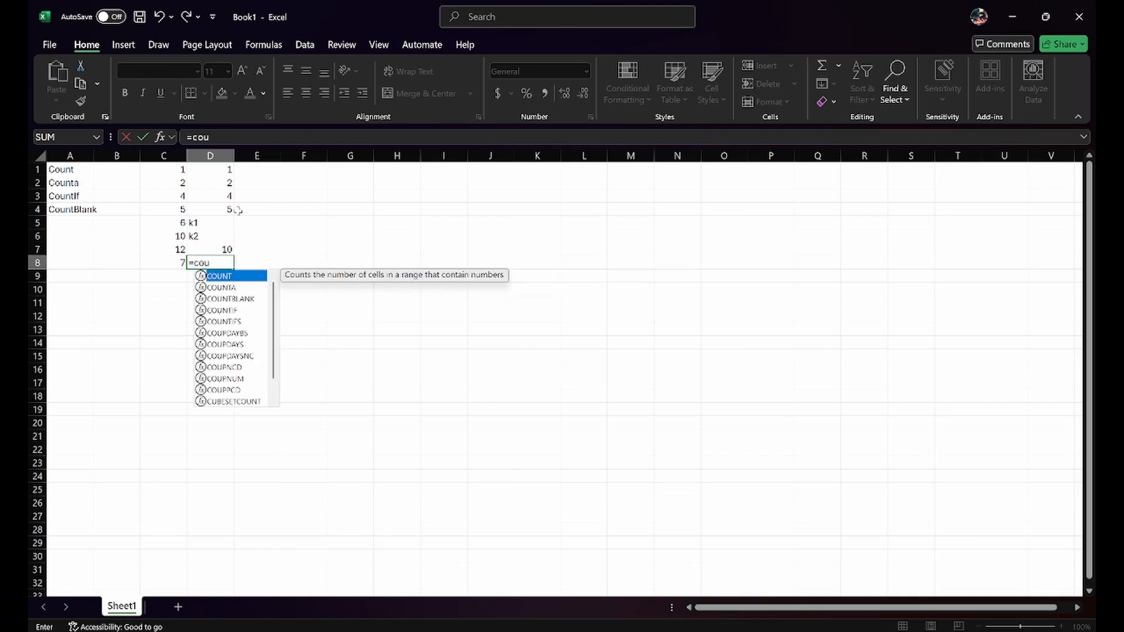
{"action": "type", "text": "nta("}
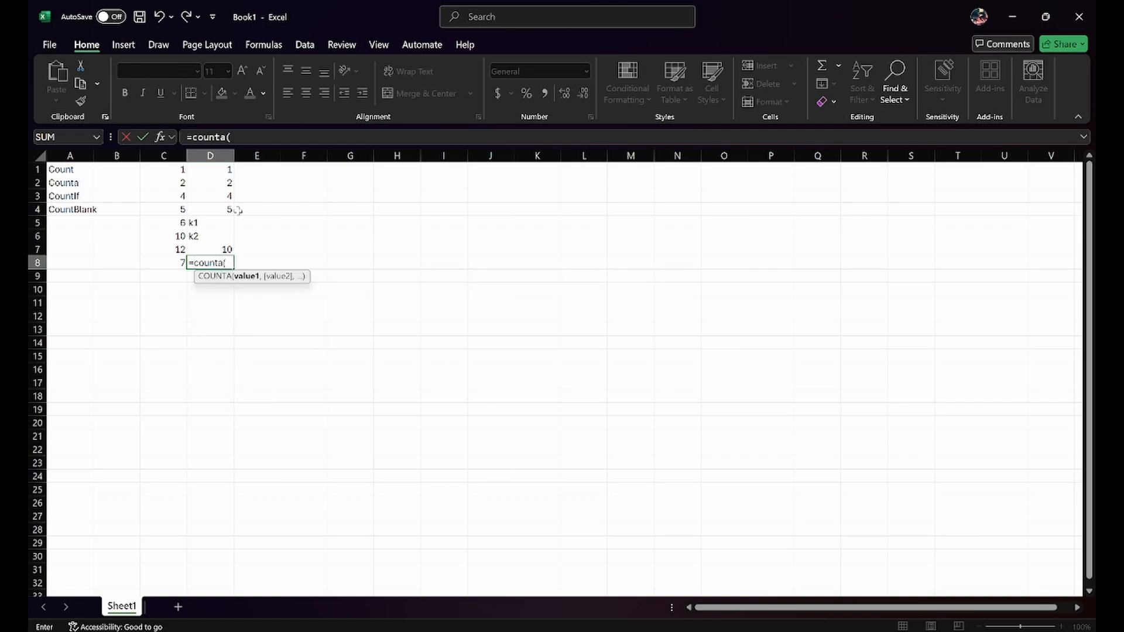
{"action": "left_click_drag", "start_coordinate": [221, 169], "coordinate": [228, 252]}
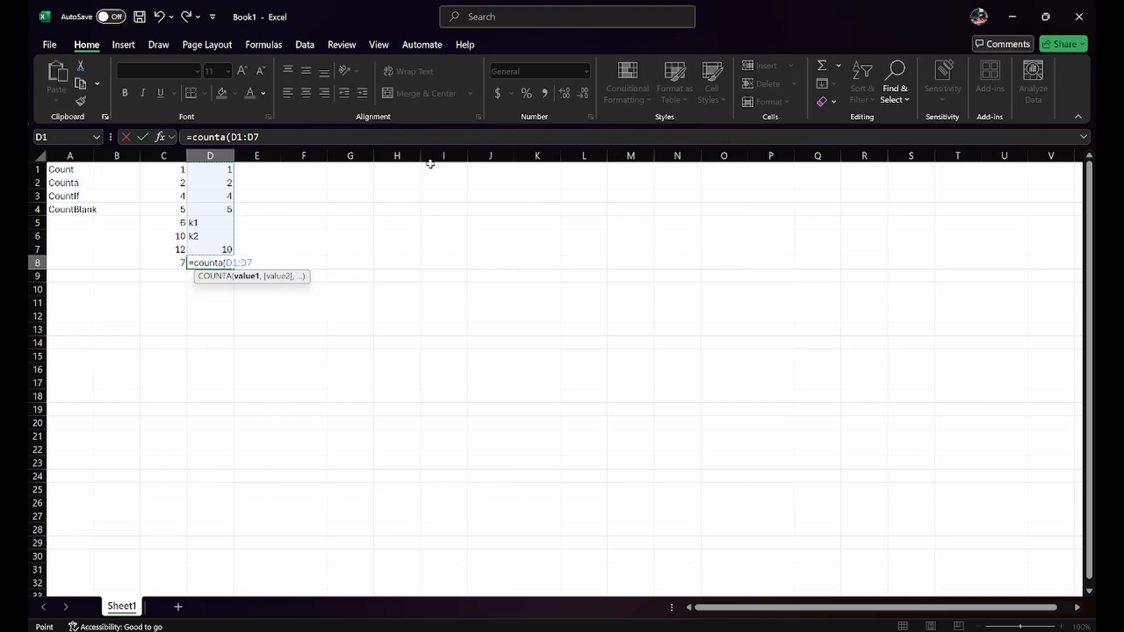
{"action": "type", "text": ")"}
{"action": "key", "text": "Return"}
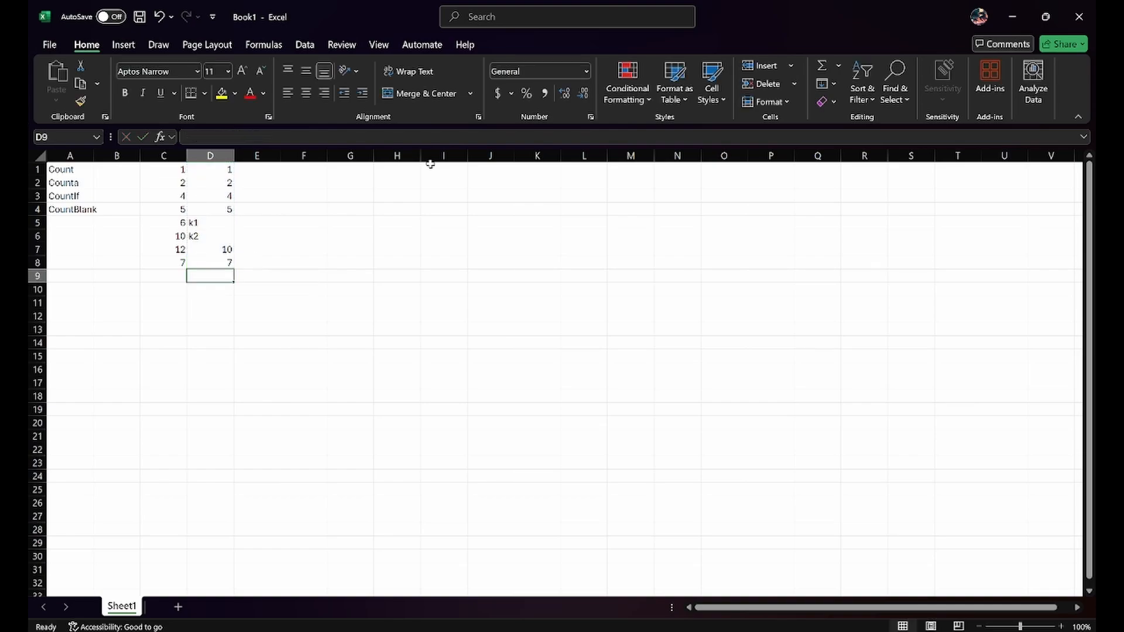
Examine the COUNTA formula in D8 against the mixed number and text entries in D1:D7
{"action": "key", "text": "Up"}
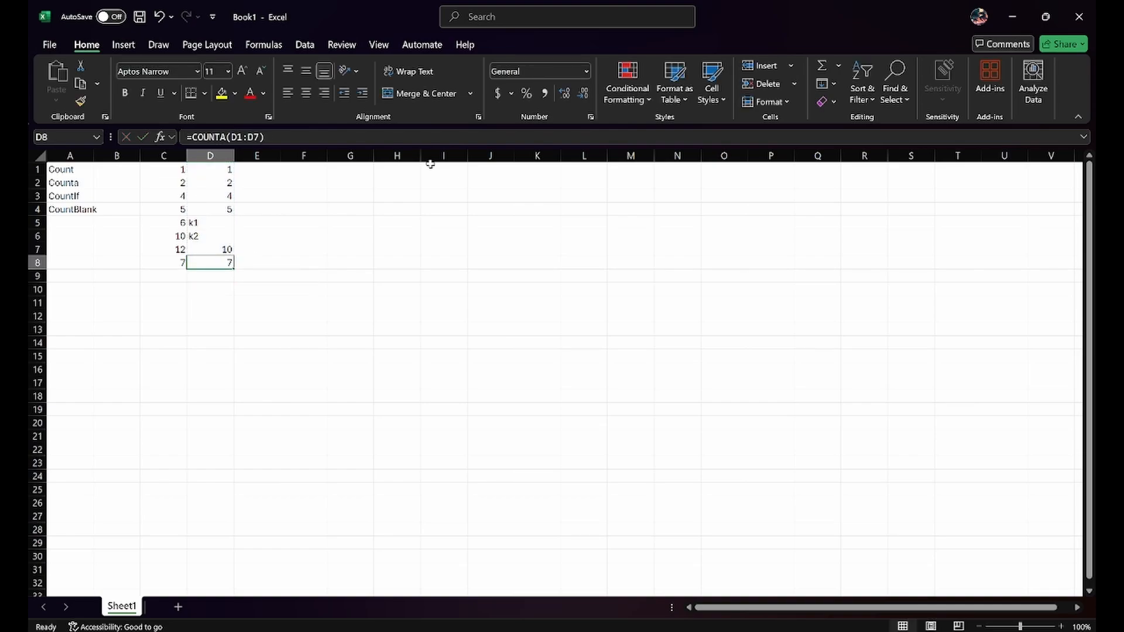
{"action": "key", "text": "Up"}
{"action": "key", "text": "Up"}
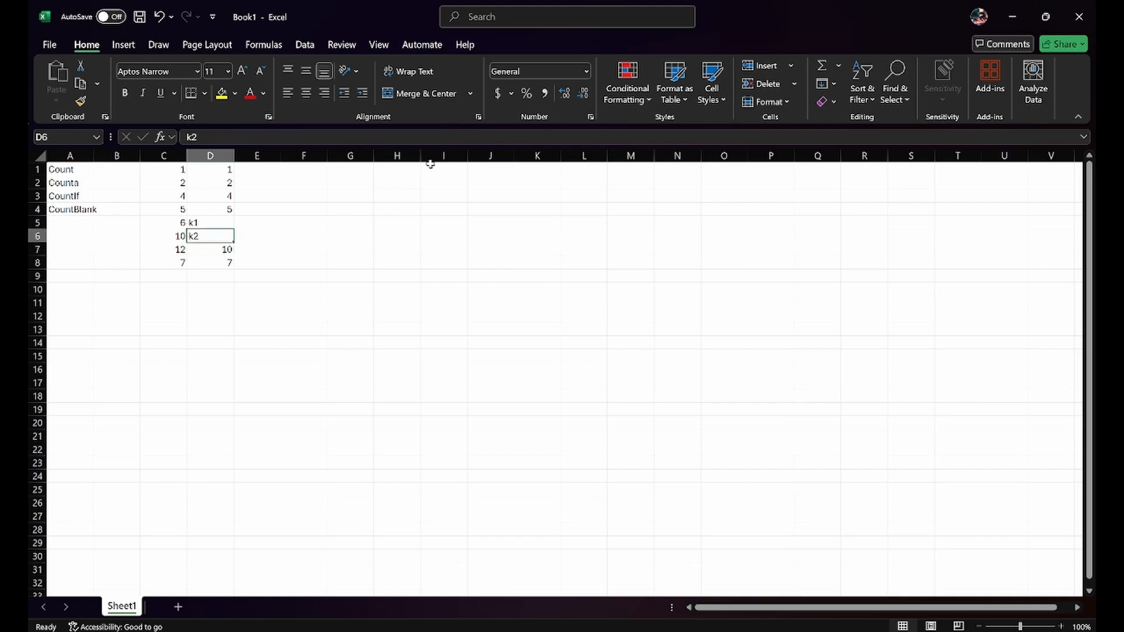
{"action": "key", "text": "Down"}
{"action": "key", "text": "Down"}
{"action": "key", "text": "Left"}
{"action": "key", "text": "Right"}
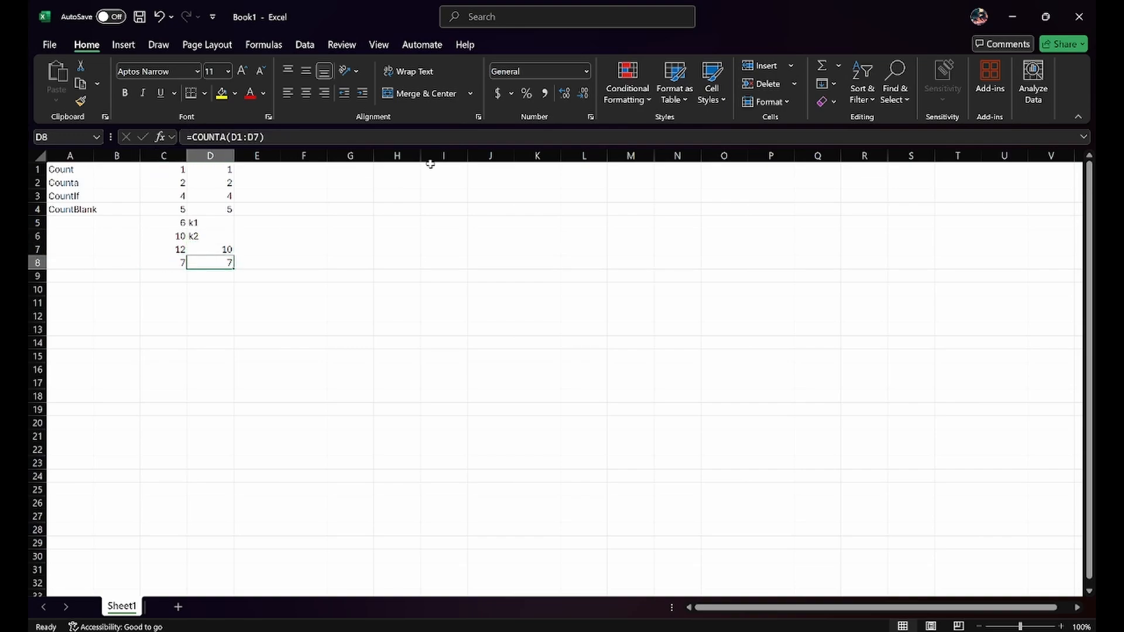
{"action": "key", "text": "Up"}
{"action": "key", "text": "Up"}
{"action": "key", "text": "Up"}
{"action": "key", "text": "Up"}
{"action": "key", "text": "Up"}
{"action": "key", "text": "Up"}
{"action": "key", "text": "Up"}
{"action": "key", "text": "Down"}
{"action": "key", "text": "Down"}
{"action": "key", "text": "Down"}
{"action": "key", "text": "Down"}
{"action": "key", "text": "Down"}
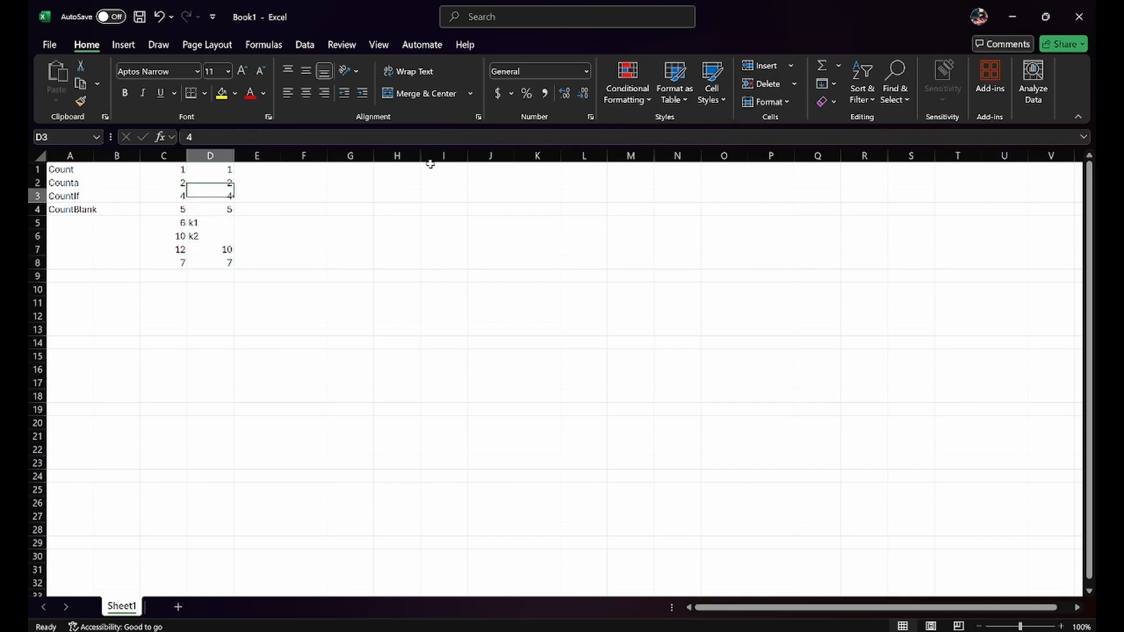
Replace the number in C6 with the text k2 and check the COUNT result in C8
{"action": "key", "text": "Left"}
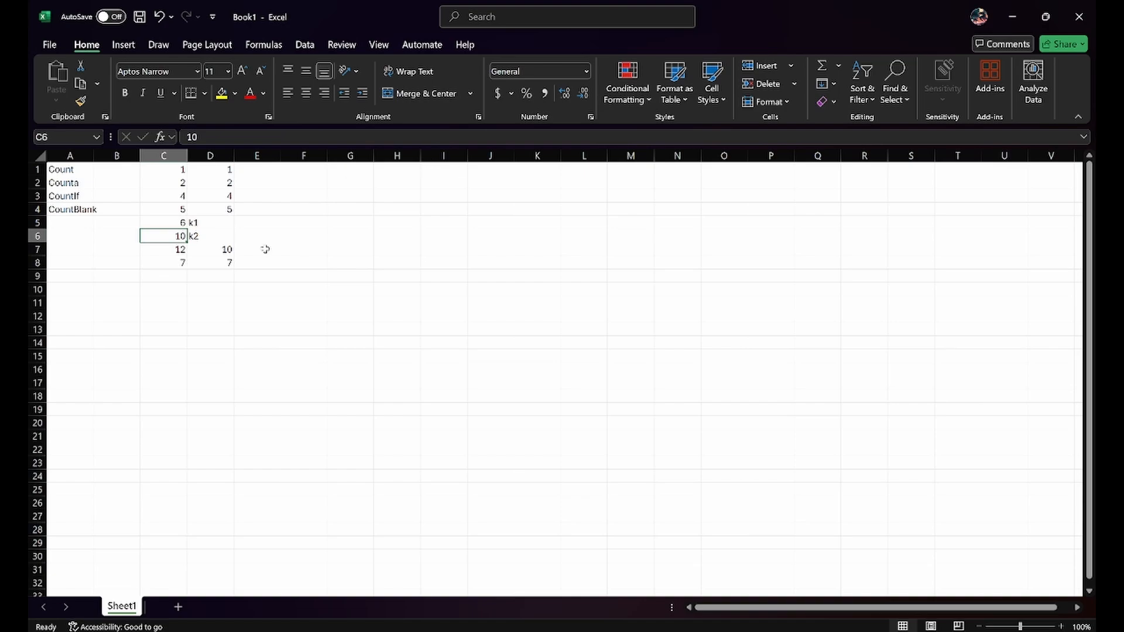
{"action": "double_click", "coordinate": [164, 236]}
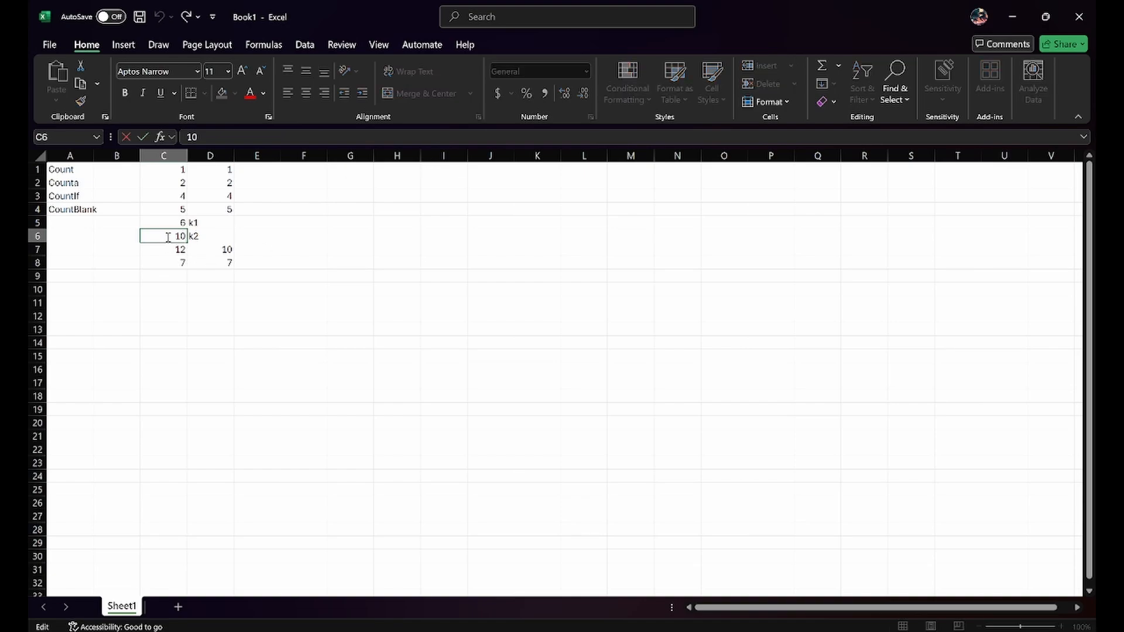
{"action": "left_click_drag", "start_coordinate": [164, 237], "coordinate": [195, 237]}
{"action": "type", "text": "k2"}
{"action": "left_click", "coordinate": [188, 296]}
{"action": "left_click", "coordinate": [170, 261]}
{"action": "left_click", "coordinate": [163, 237]}
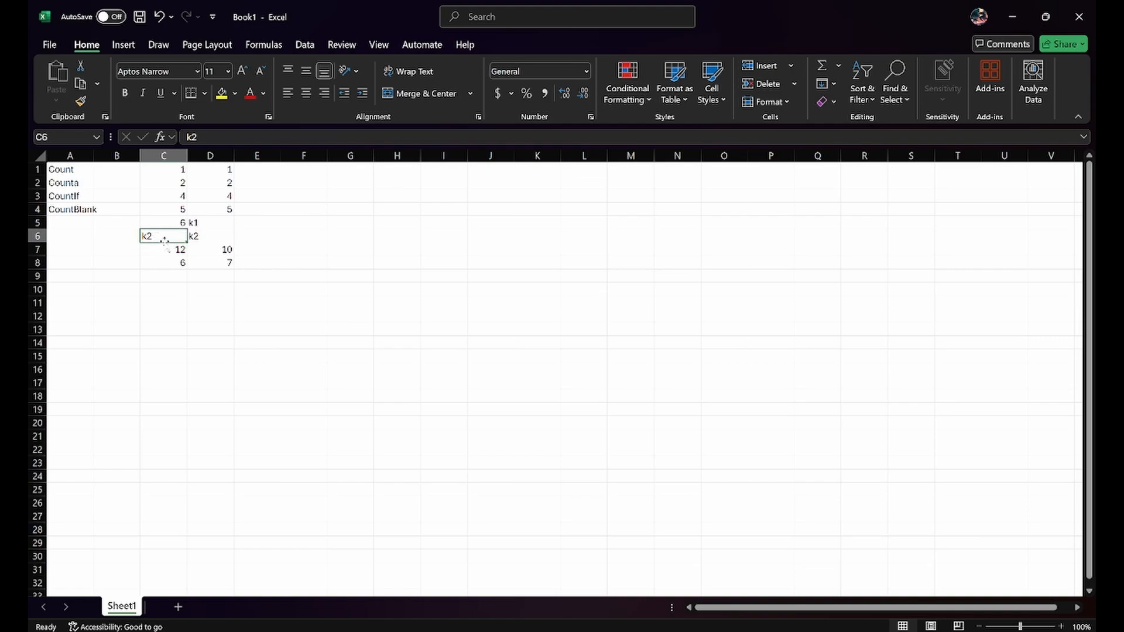
Compare how COUNT treats the text entry in C1:C7 with how COUNTA treats those in D1:D7
{"action": "left_click", "coordinate": [69, 170]}
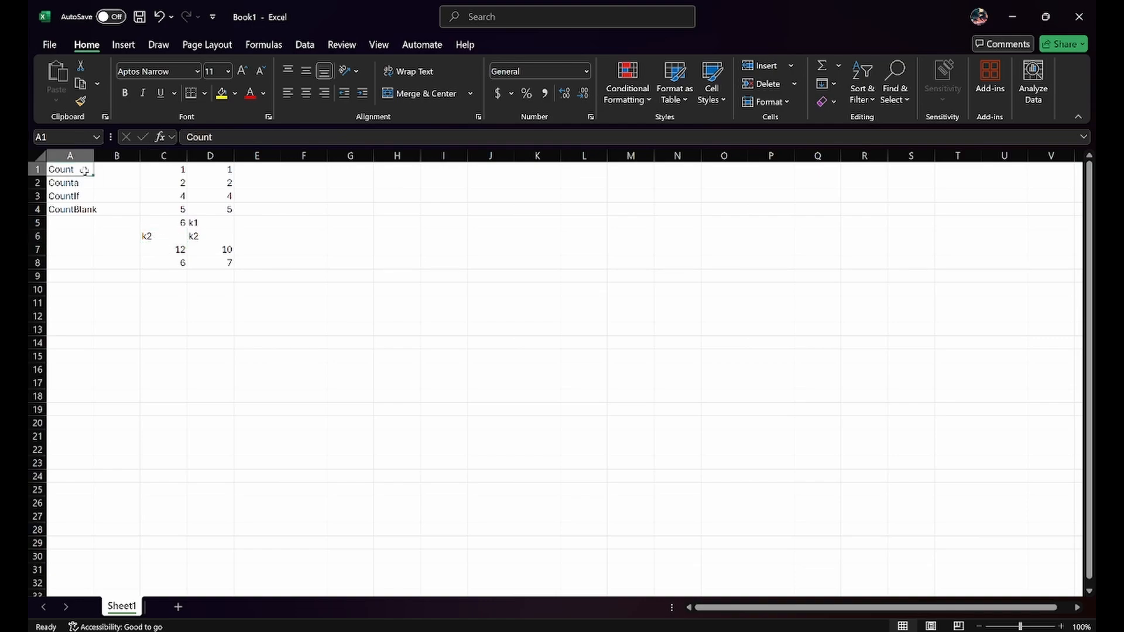
{"action": "left_click_drag", "start_coordinate": [172, 170], "coordinate": [164, 250]}
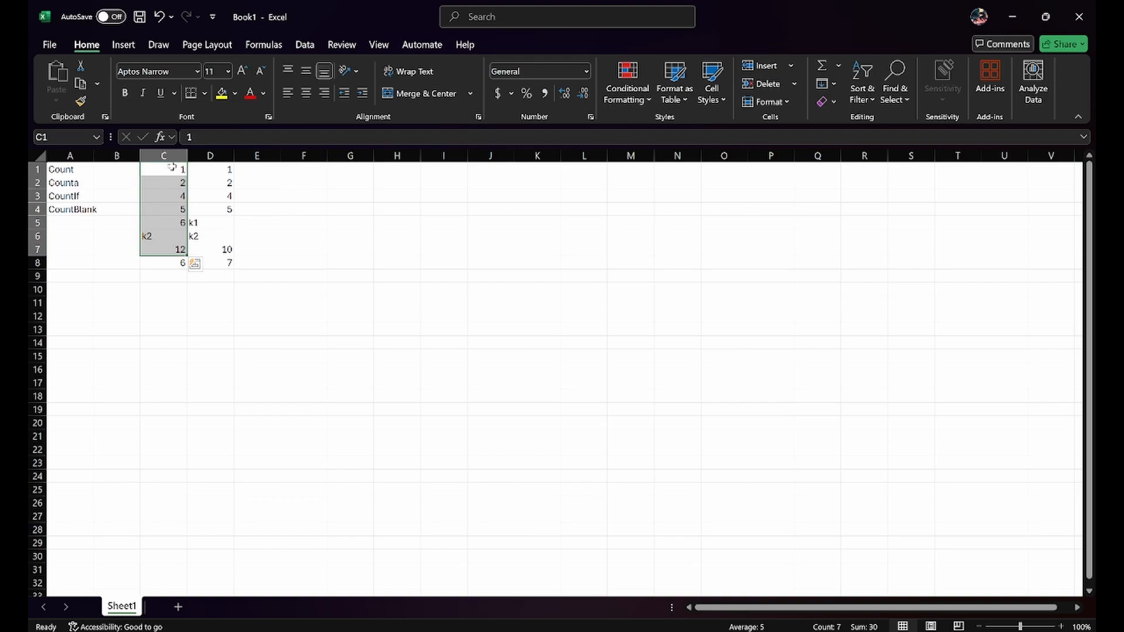
{"action": "left_click", "coordinate": [167, 237]}
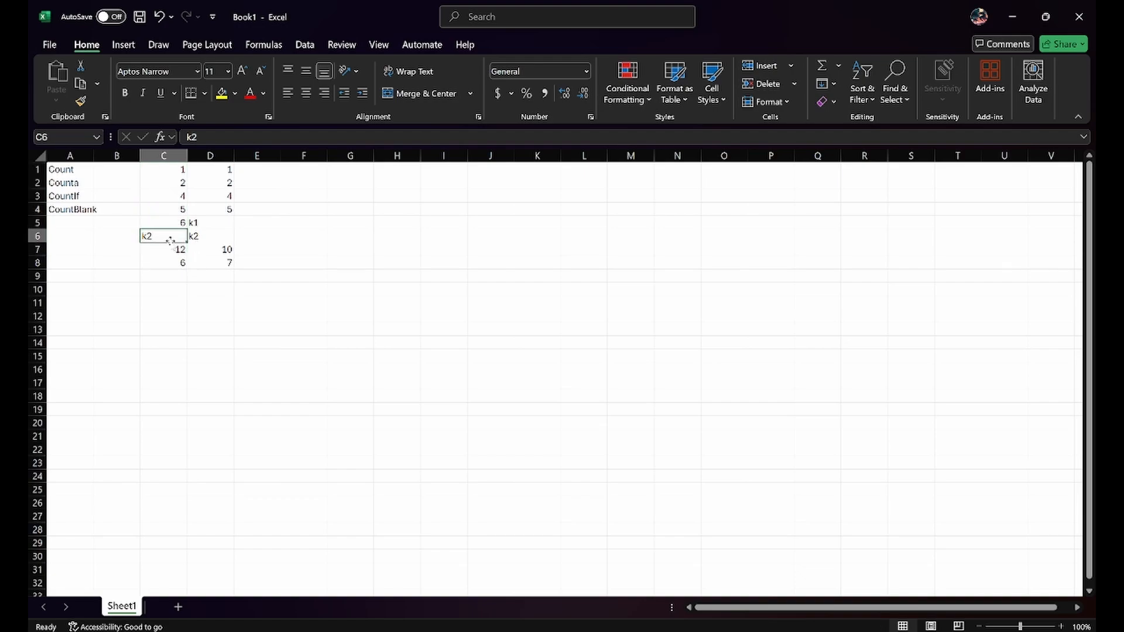
{"action": "left_click", "coordinate": [212, 263]}
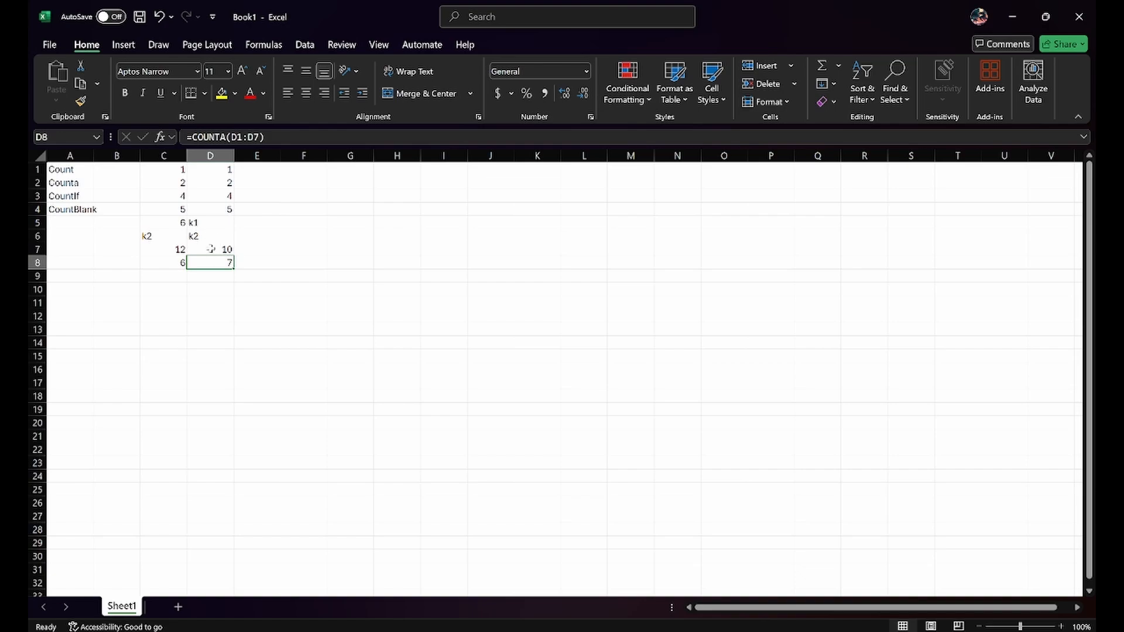
{"action": "left_click_drag", "start_coordinate": [211, 249], "coordinate": [209, 169]}
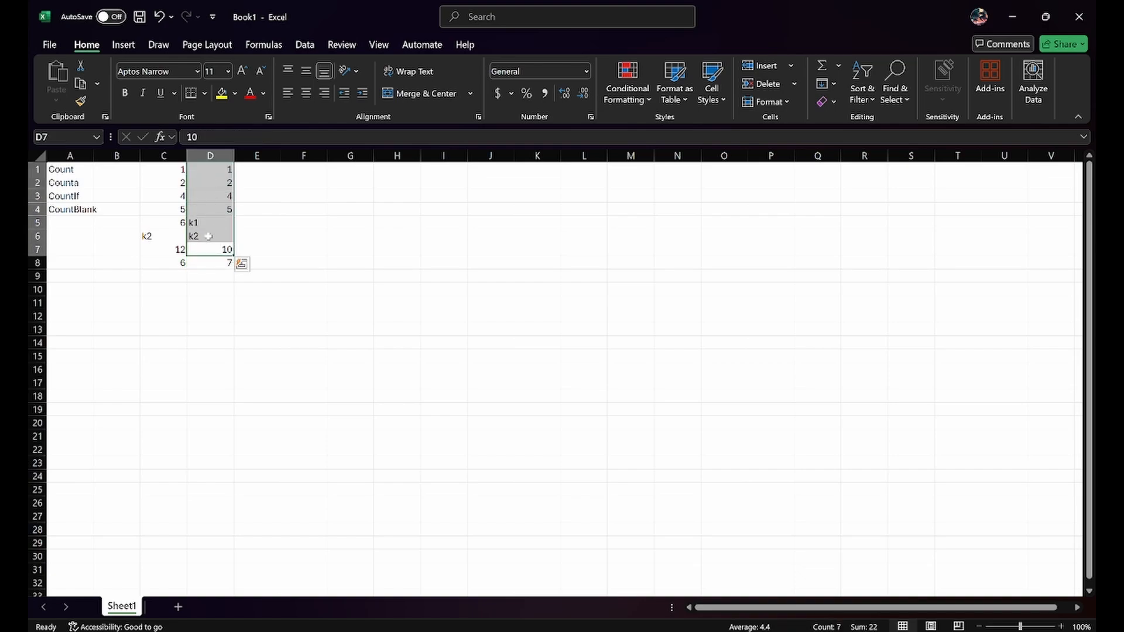
{"action": "left_click", "coordinate": [209, 222]}
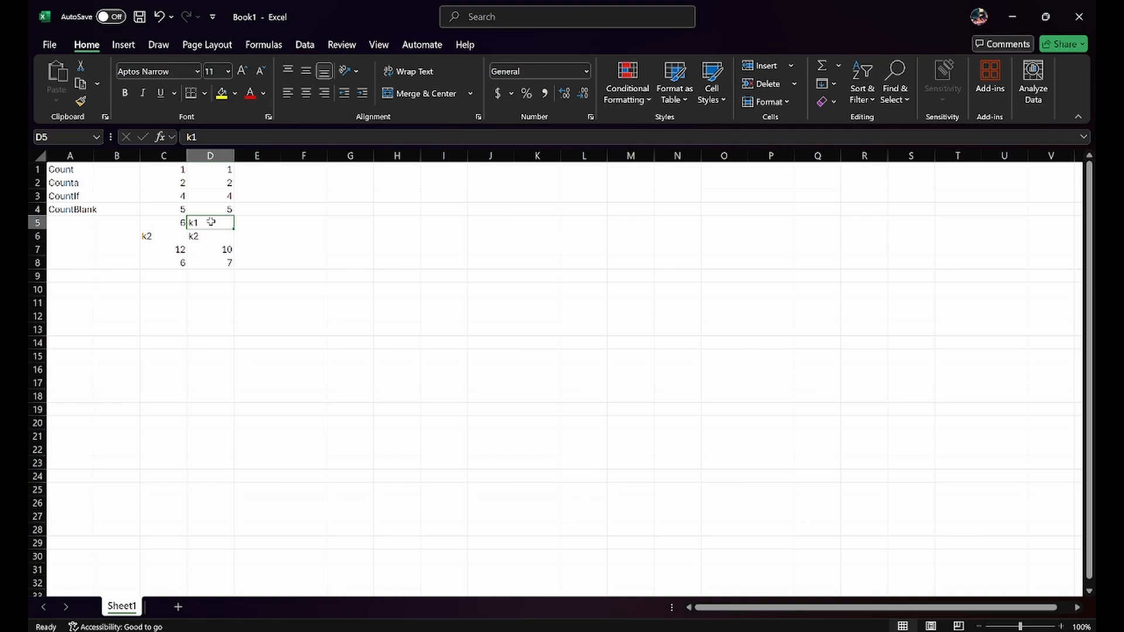
{"action": "left_click", "coordinate": [211, 263]}
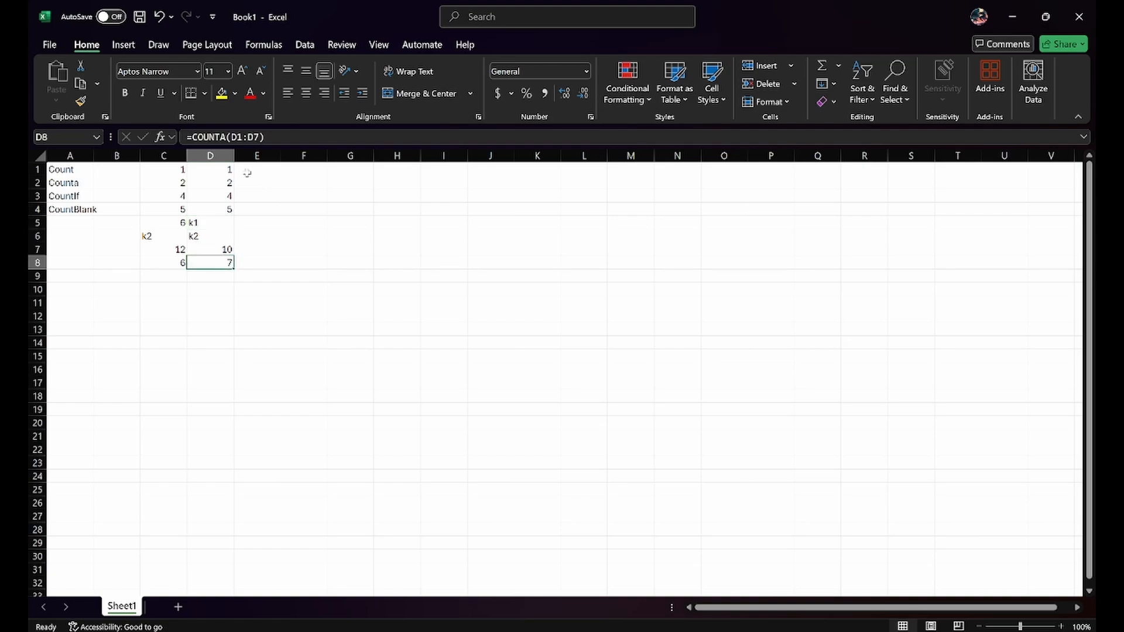
Fill cells E1 to E5 with the numbers 1, 2, 5, 10 and 20
{"action": "left_click_drag", "start_coordinate": [206, 224], "coordinate": [207, 232]}
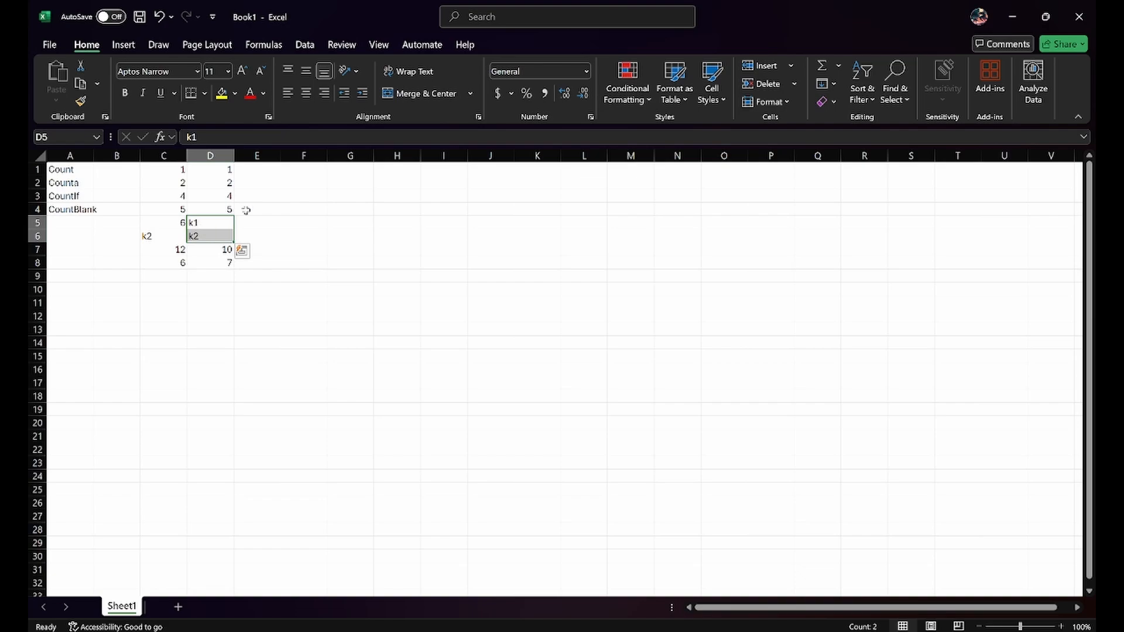
{"action": "left_click", "coordinate": [261, 171]}
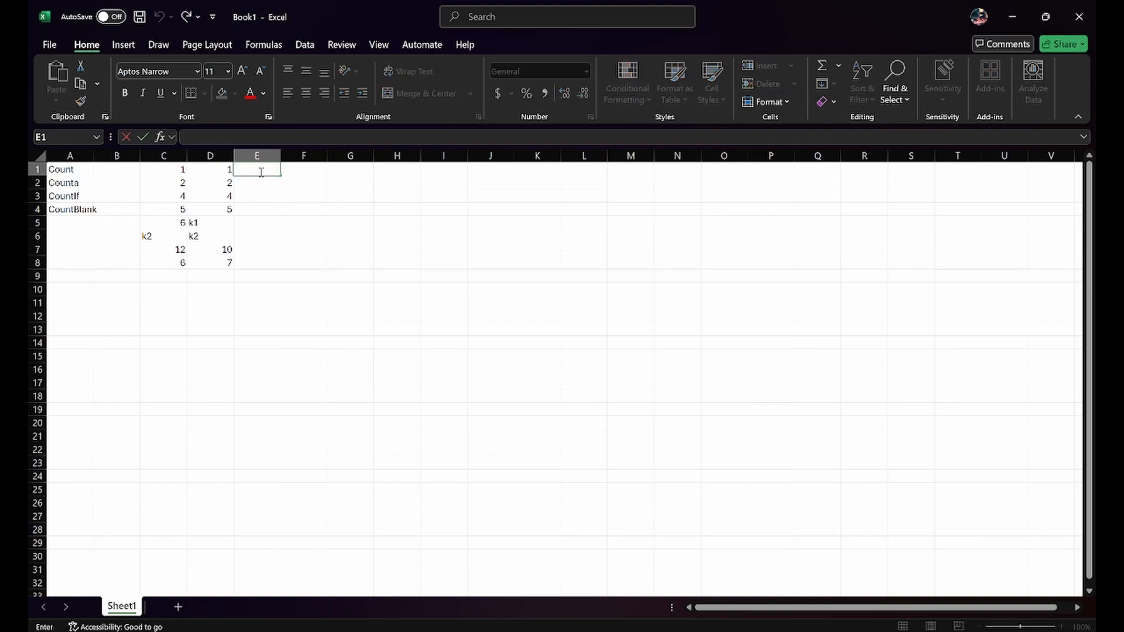
{"action": "type", "text": "1"}
{"action": "key", "text": "Return"}
{"action": "type", "text": "2"}
{"action": "key", "text": "Return"}
{"action": "type", "text": "5"}
{"action": "key", "text": "Return"}
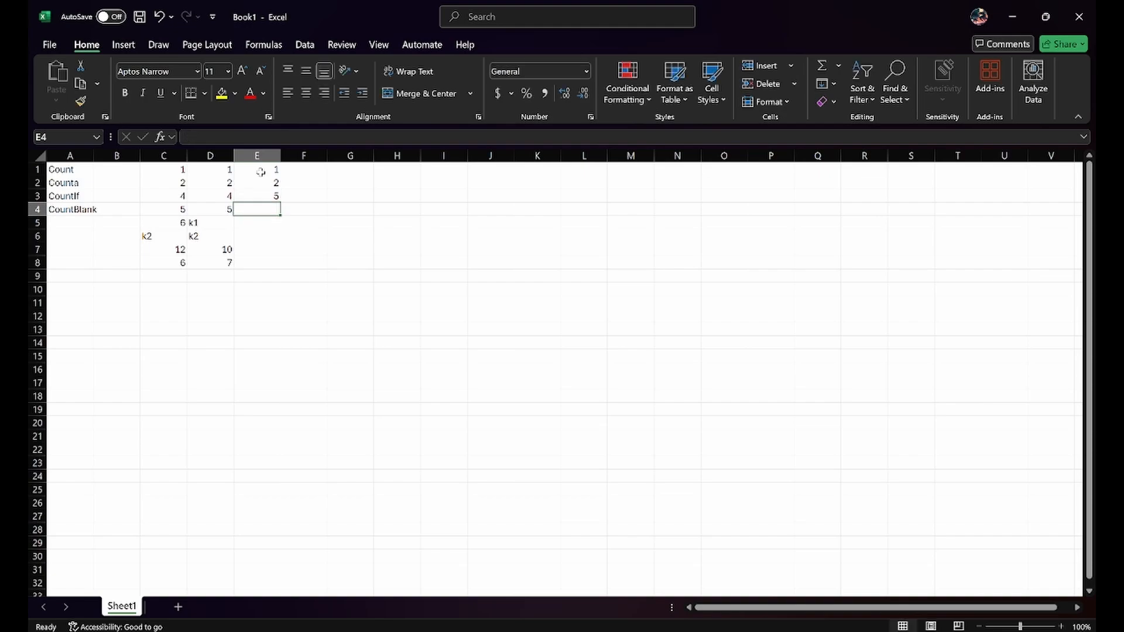
{"action": "type", "text": "10"}
{"action": "key", "text": "Return"}
{"action": "type", "text": "20"}
{"action": "key", "text": "Return"}
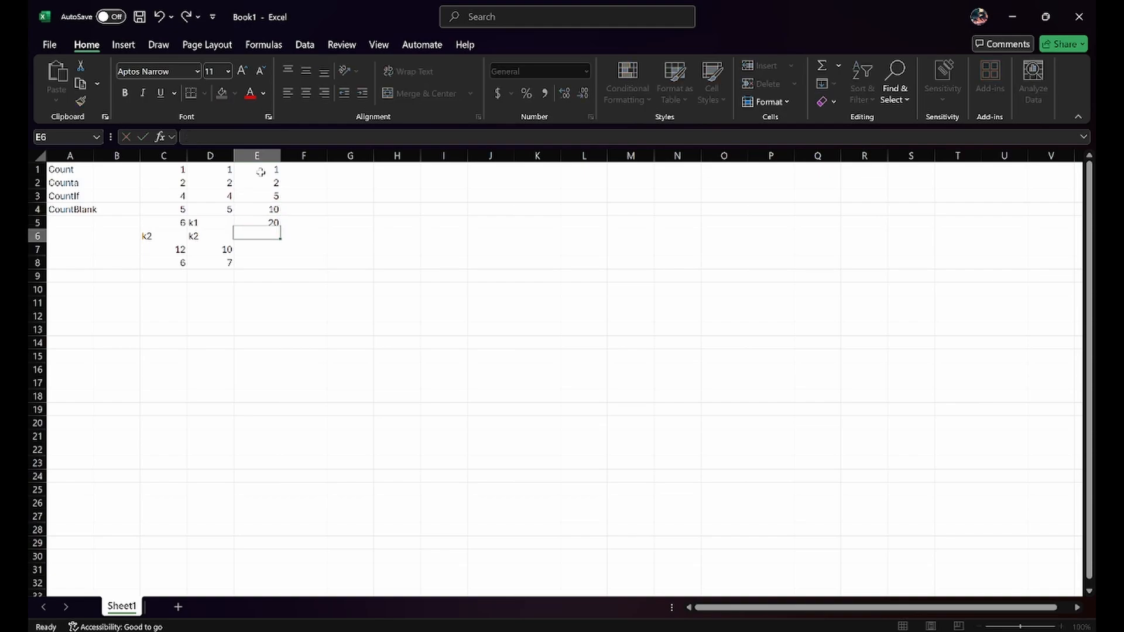
Add the text entries k1 in E6 and k5-06 in E7 below the numbers
{"action": "type", "text": "k1"}
{"action": "key", "text": "Return"}
{"action": "type", "text": "k5-06"}
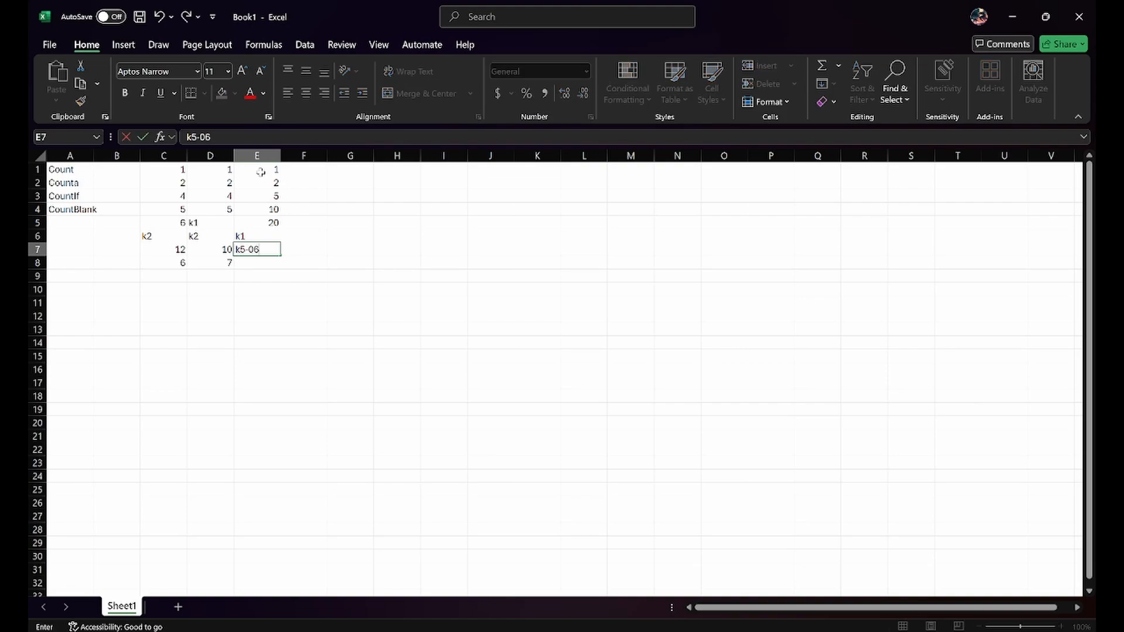
{"action": "key", "text": "Return"}
Try a COUNTIF formula in E8 over the range E1:E7 with the unquoted criterion >5
{"action": "type", "text": "="}
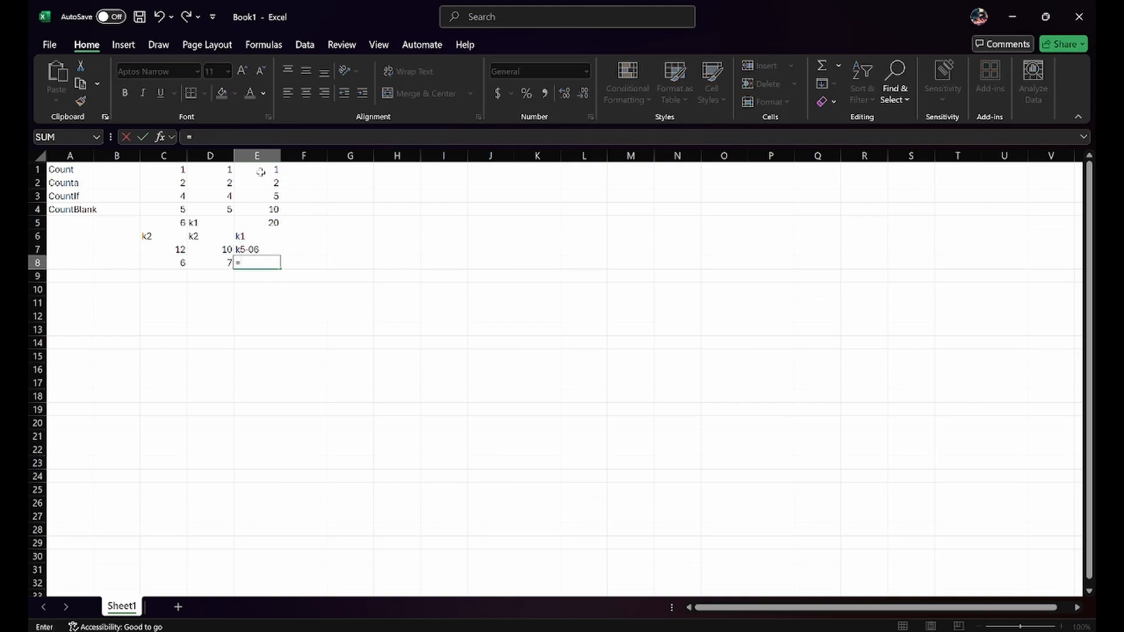
{"action": "type", "text": "countif"}
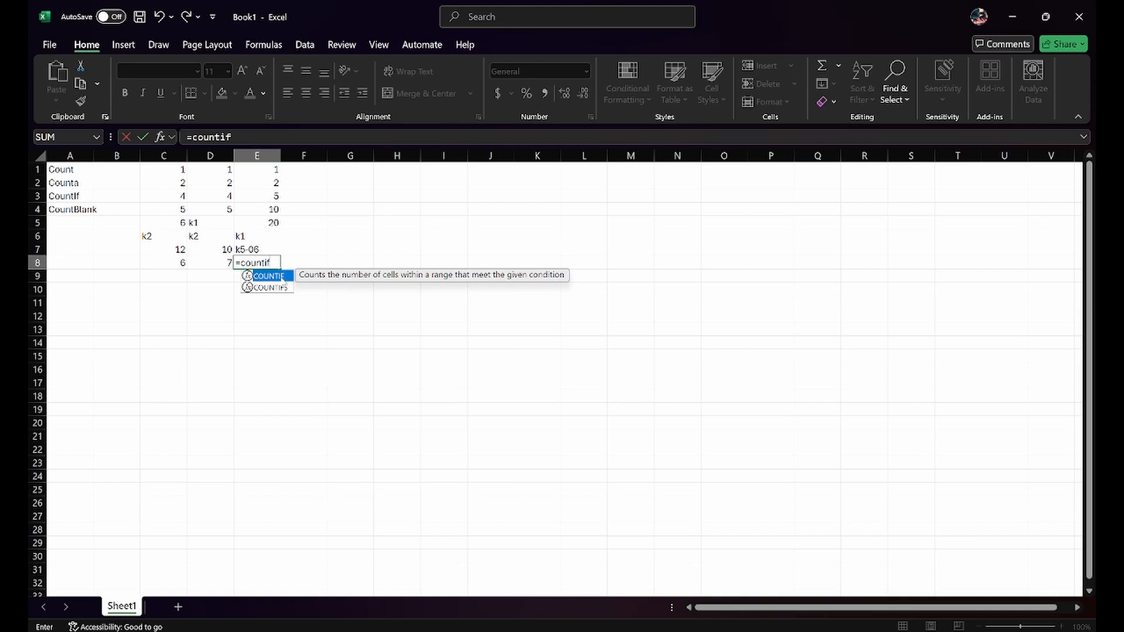
{"action": "type", "text": "("}
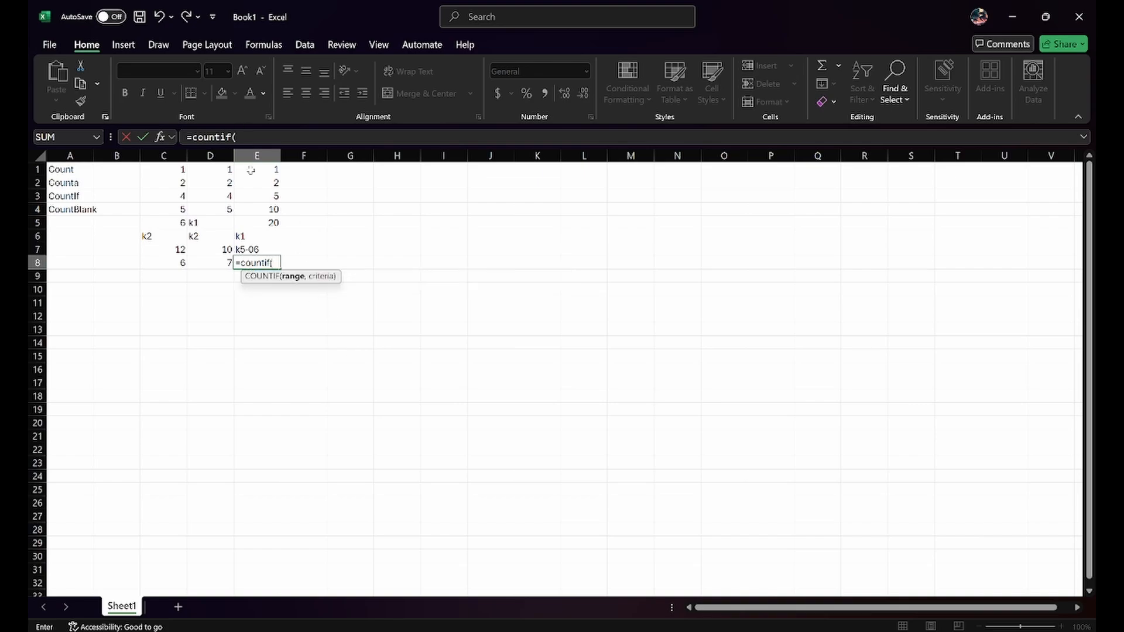
{"action": "left_click_drag", "start_coordinate": [258, 169], "coordinate": [246, 250]}
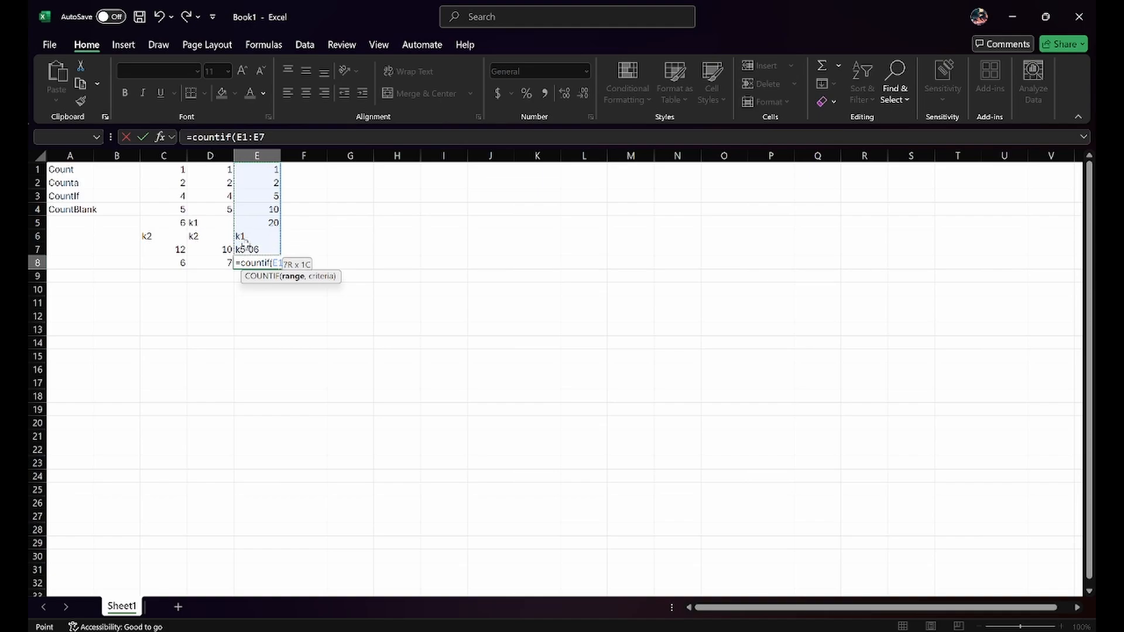
{"action": "type", "text": ",<"}
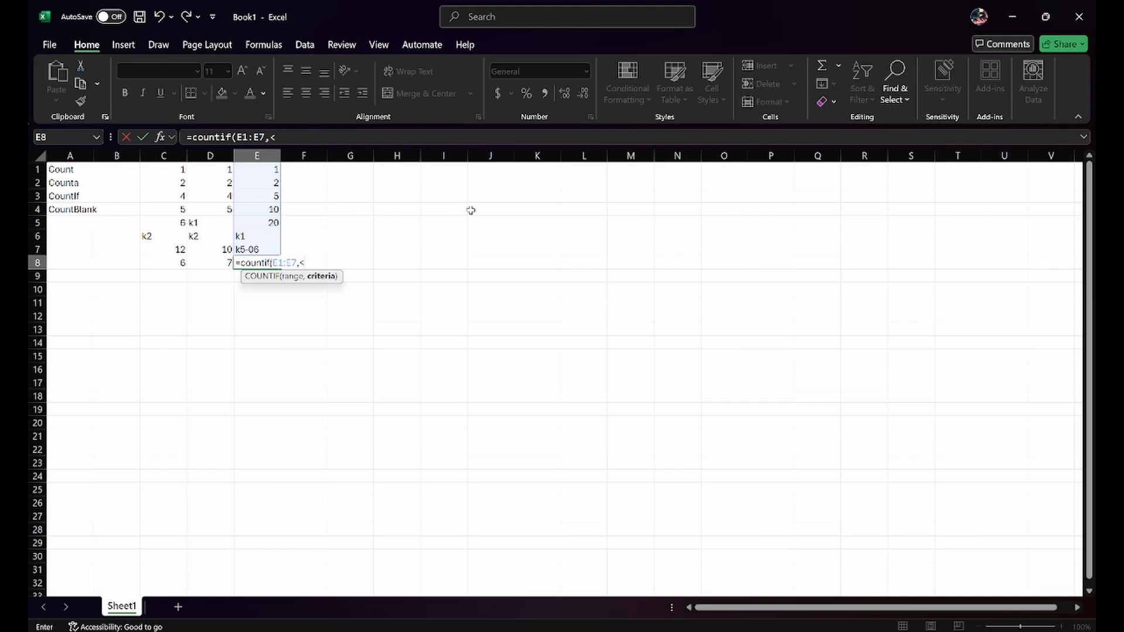
{"action": "key", "text": "Left"}
{"action": "key", "text": "BackSpace"}
{"action": "key", "text": "BackSpace"}
{"action": "type", "text": ")"}
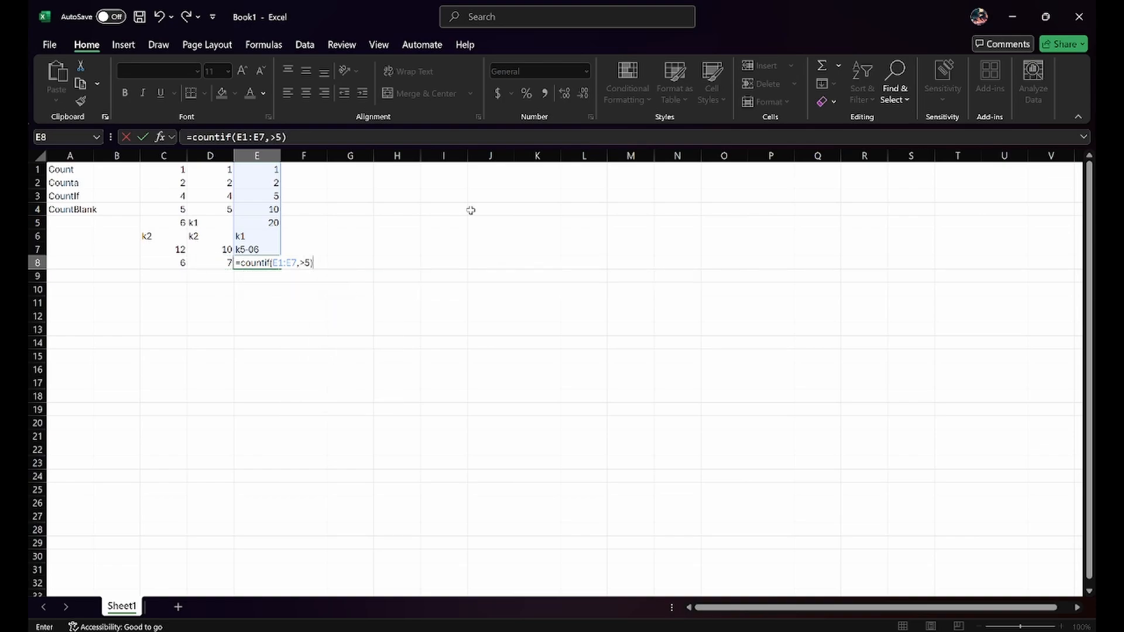
{"action": "key", "text": "Return"}
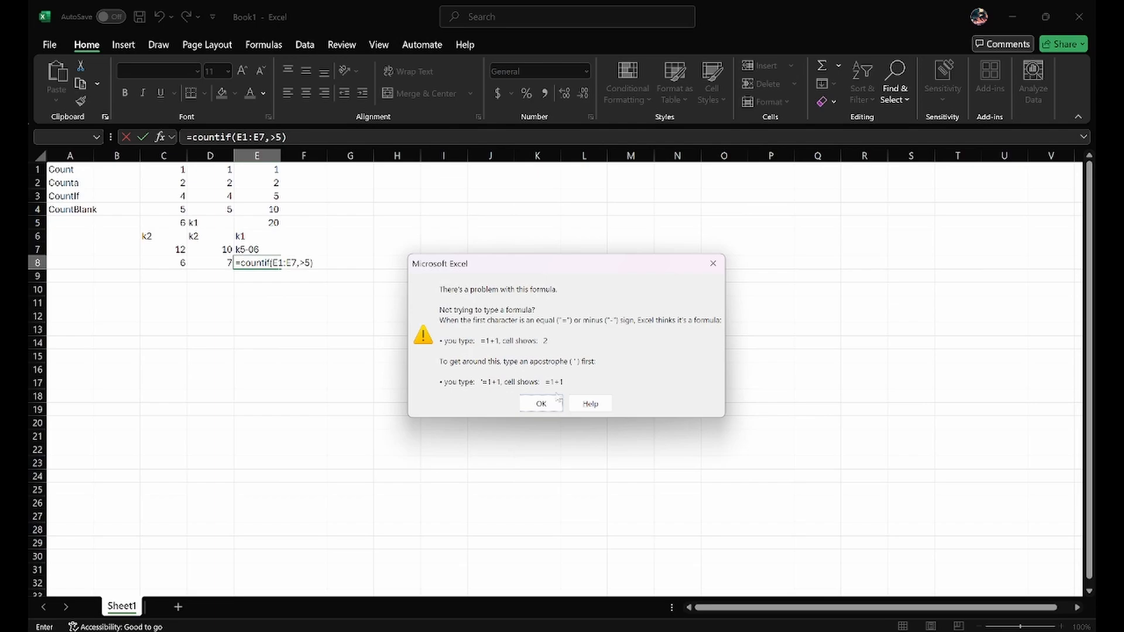
{"action": "left_click", "coordinate": [556, 402]}
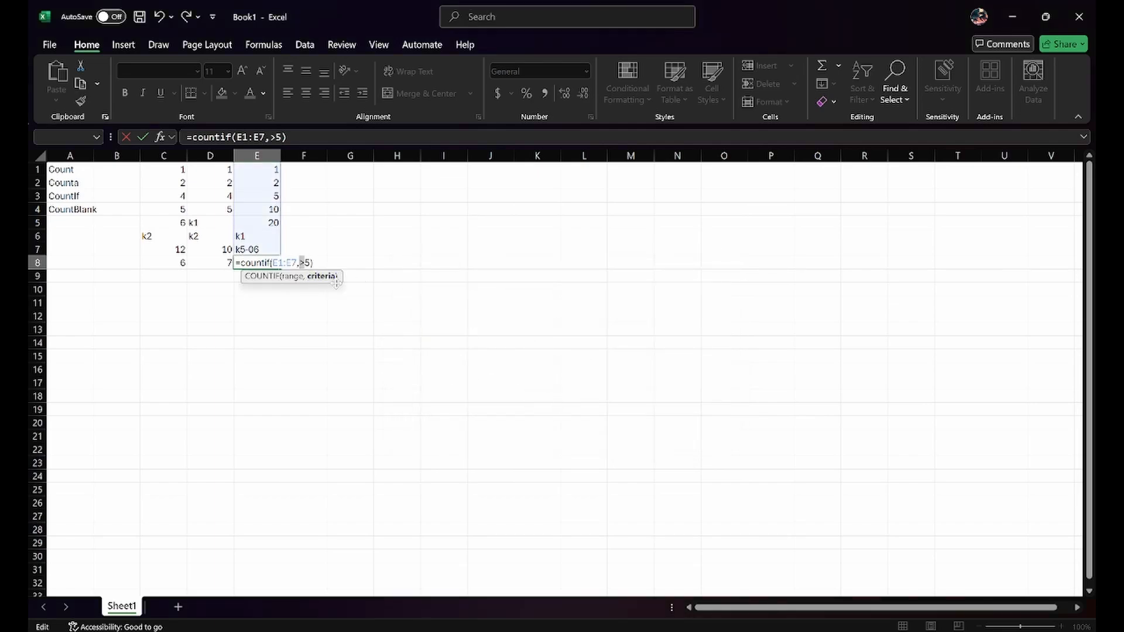
Change the criterion of the COUNTIF formula in E8 to 5 and enter the formula
{"action": "key", "text": "Delete"}
{"action": "key", "text": "End"}
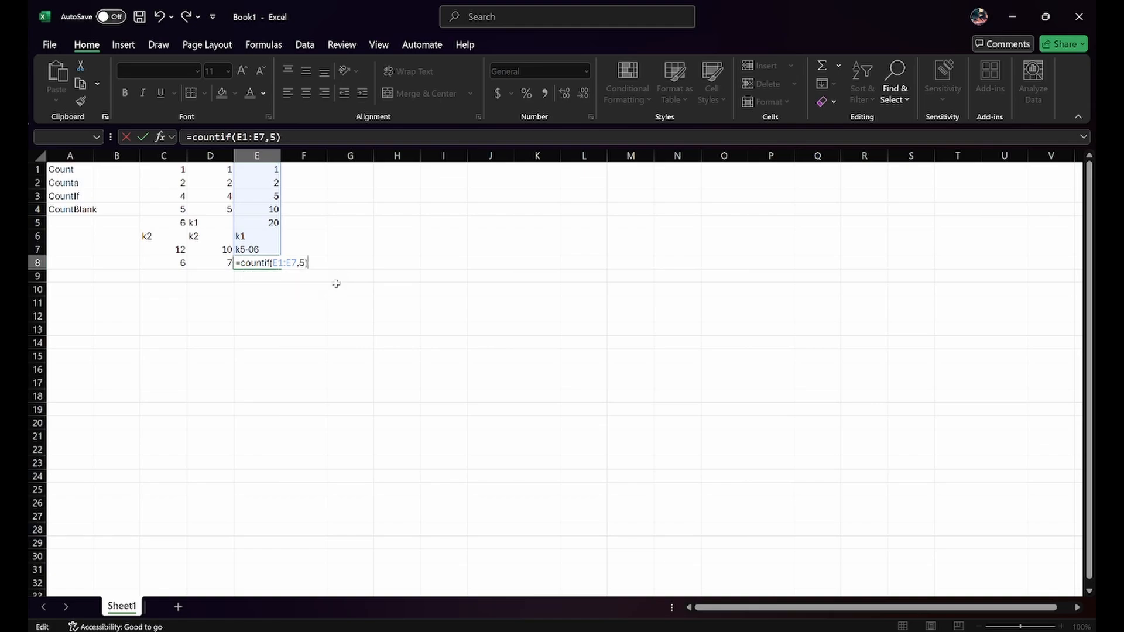
{"action": "key", "text": "Return"}
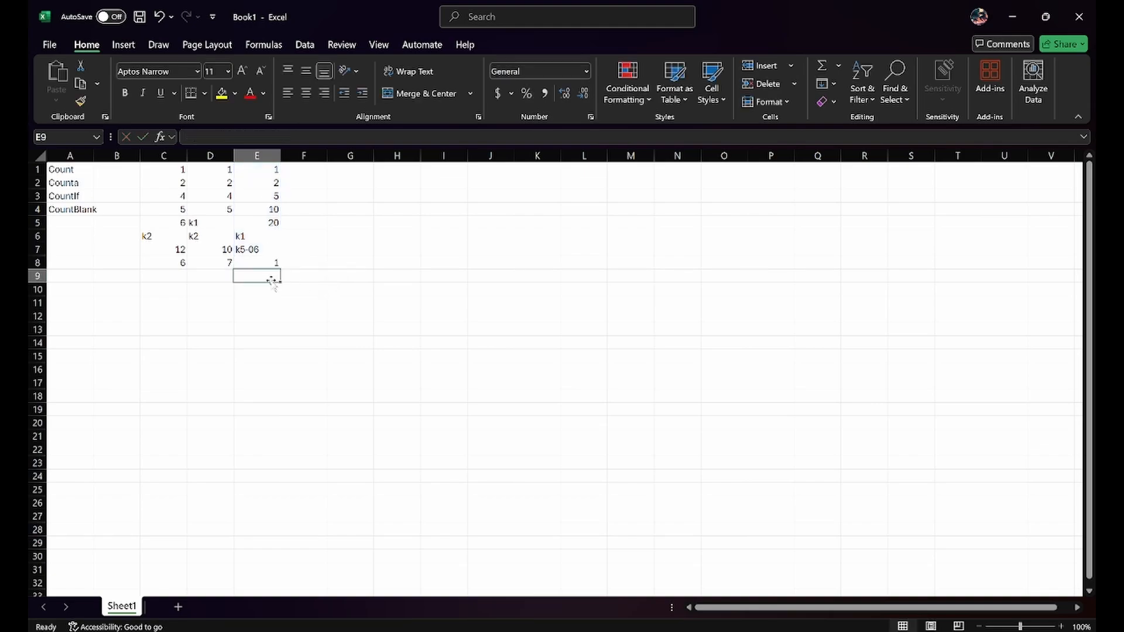
Examine the COUNTIF formula in E8 against the individual entries in E1:E7 to see which cells match the criterion
{"action": "left_click", "coordinate": [270, 261]}
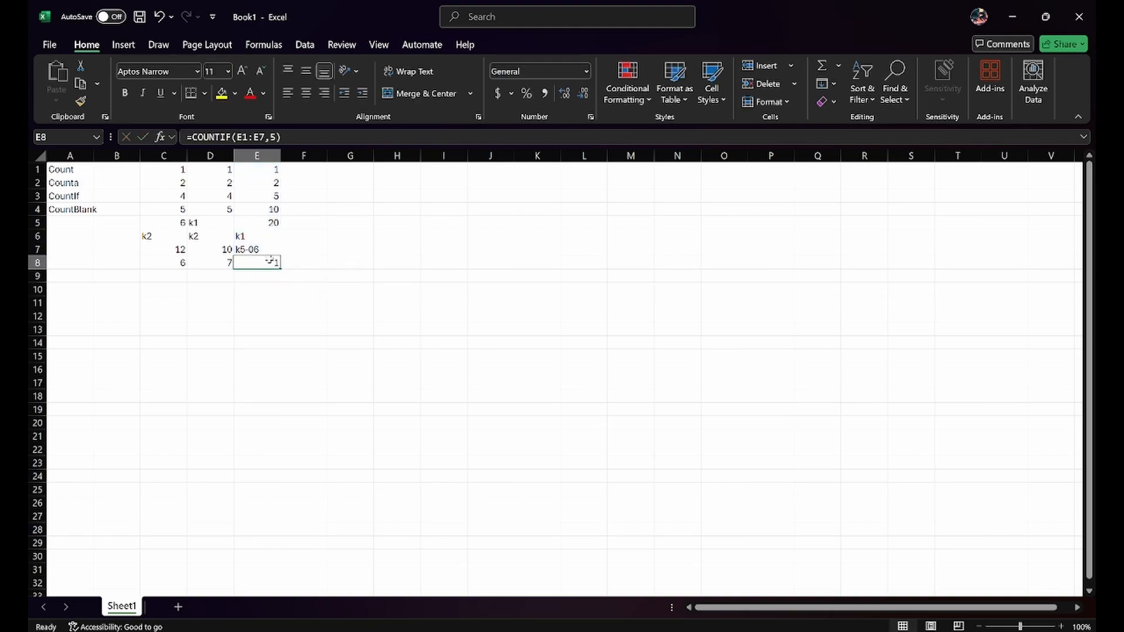
{"action": "left_click", "coordinate": [258, 198]}
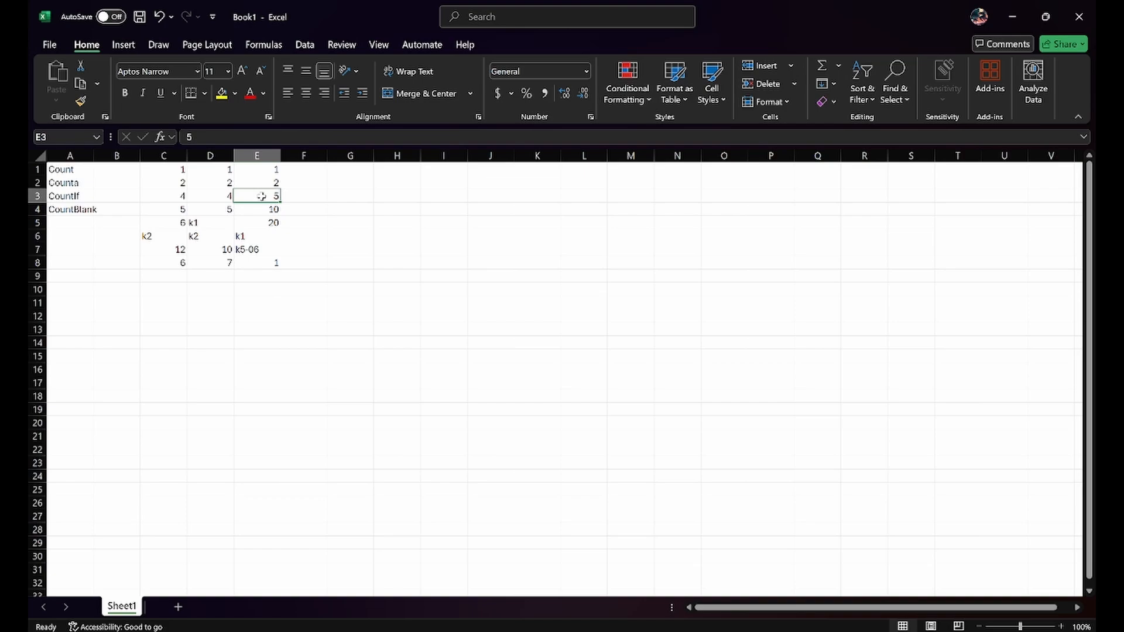
{"action": "left_click", "coordinate": [264, 262]}
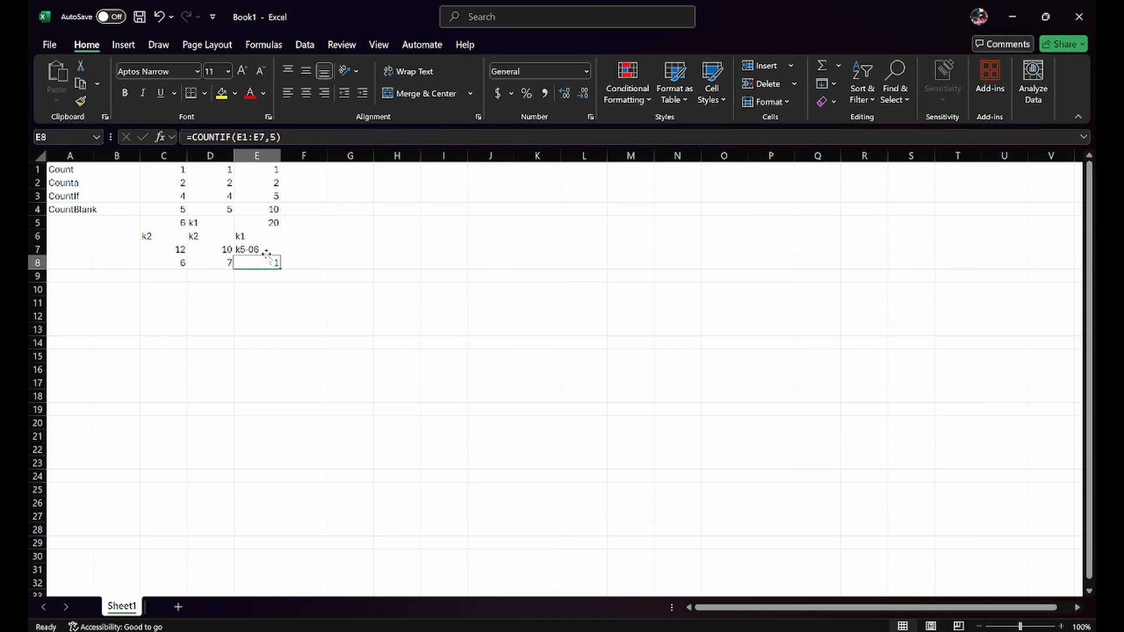
{"action": "left_click", "coordinate": [250, 169]}
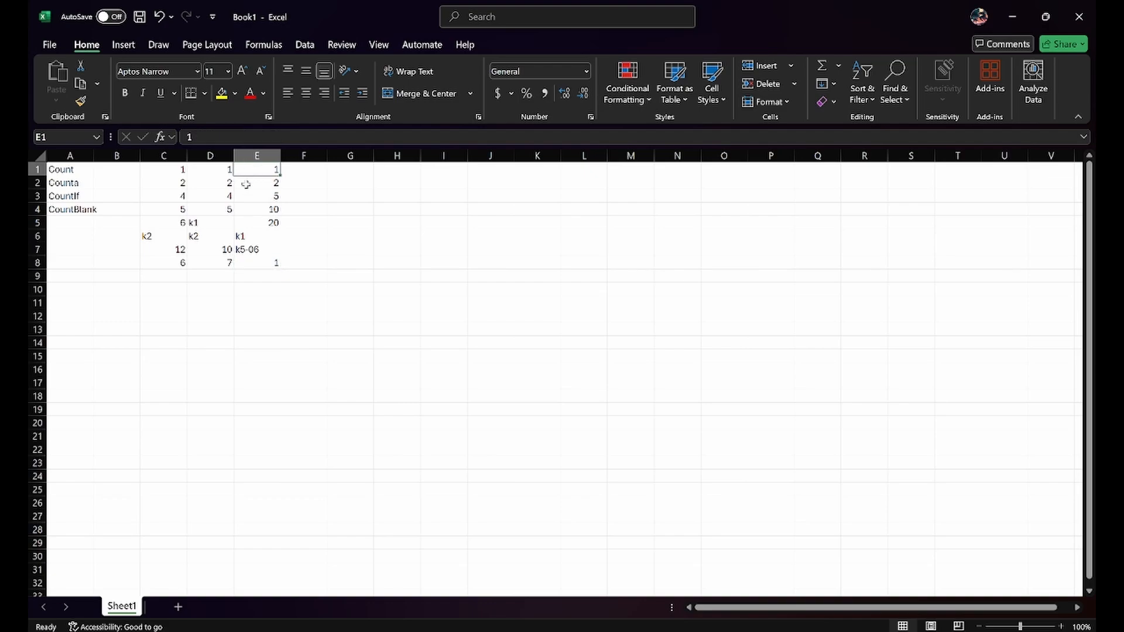
{"action": "left_click", "coordinate": [248, 184]}
{"action": "left_click", "coordinate": [257, 198]}
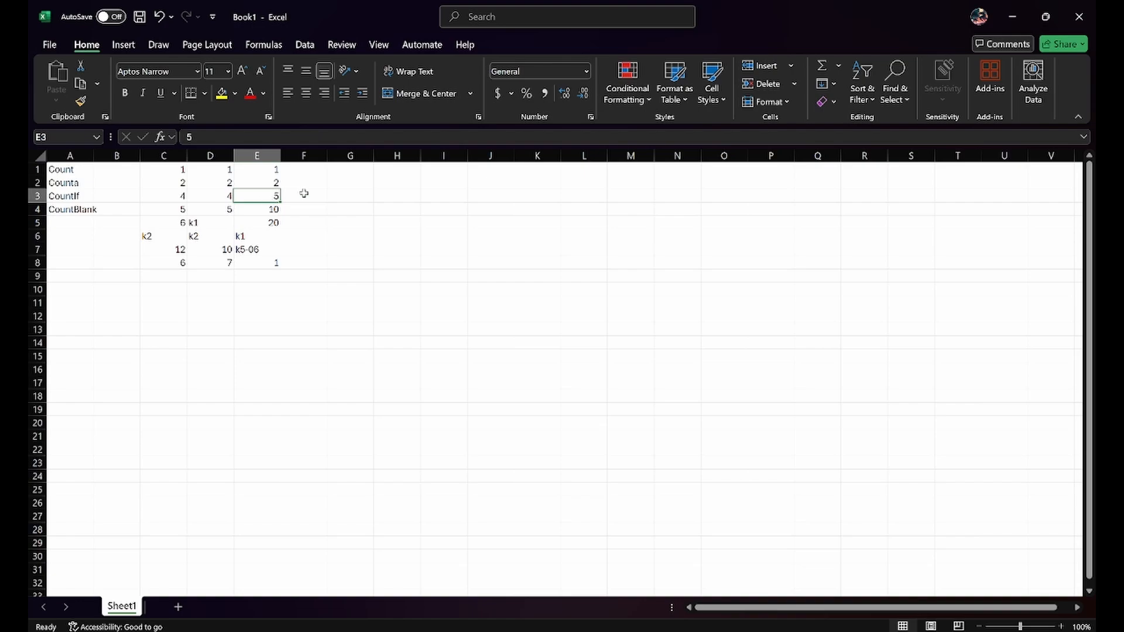
{"action": "left_click_drag", "start_coordinate": [260, 211], "coordinate": [259, 248]}
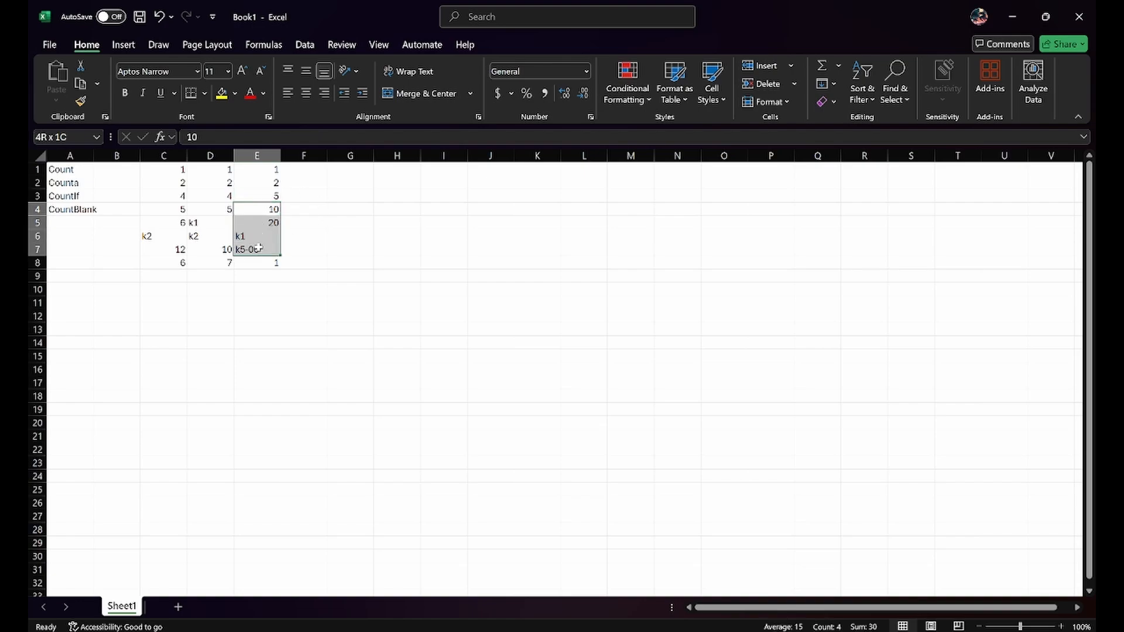
{"action": "left_click", "coordinate": [264, 263]}
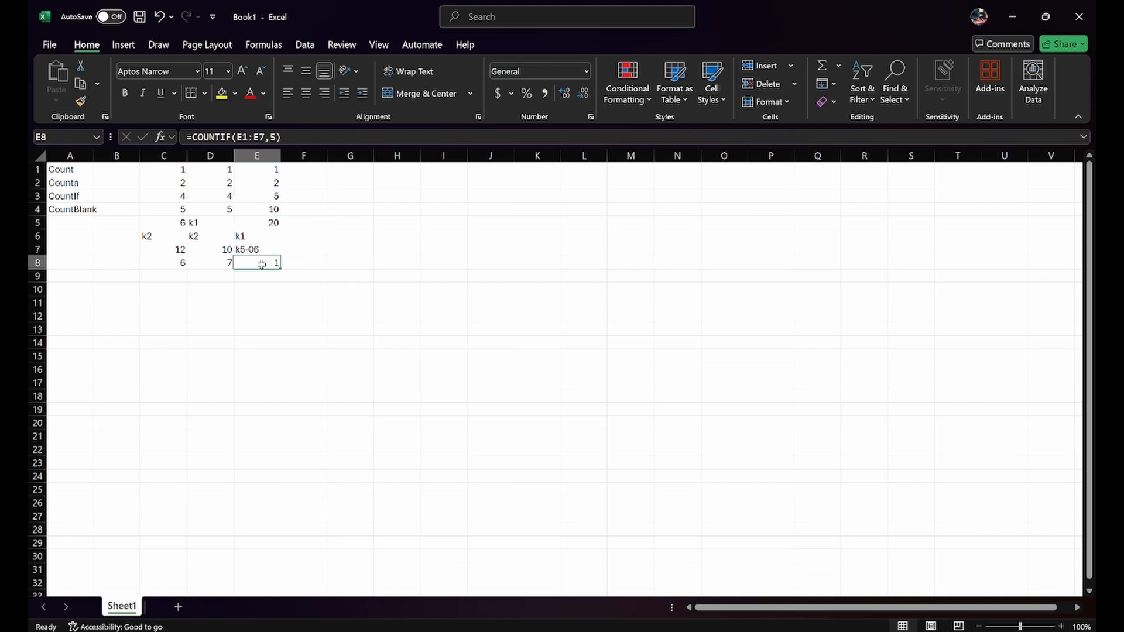
{"action": "double_click", "coordinate": [272, 137]}
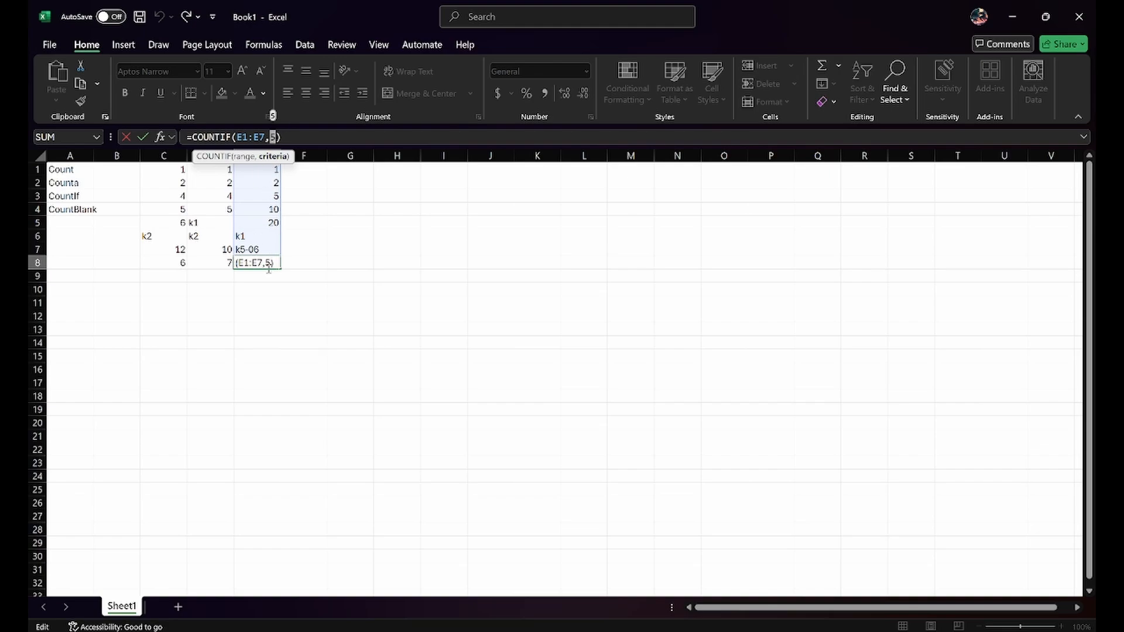
{"action": "left_click", "coordinate": [265, 196]}
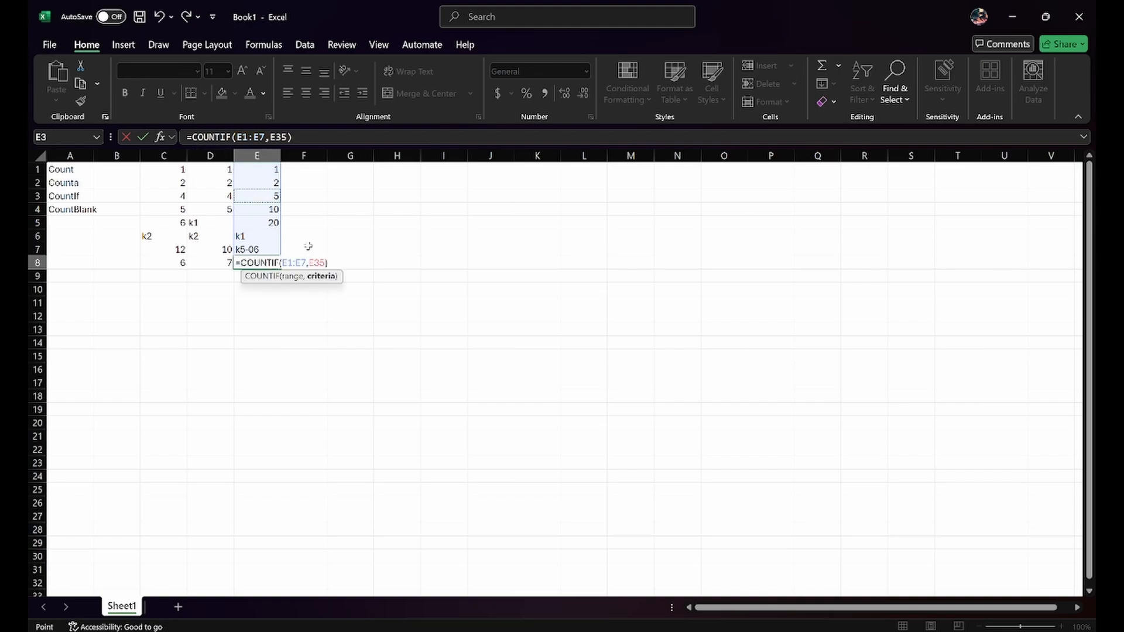
{"action": "left_click", "coordinate": [269, 264]}
{"action": "left_click_drag", "start_coordinate": [324, 262], "coordinate": [310, 264]}
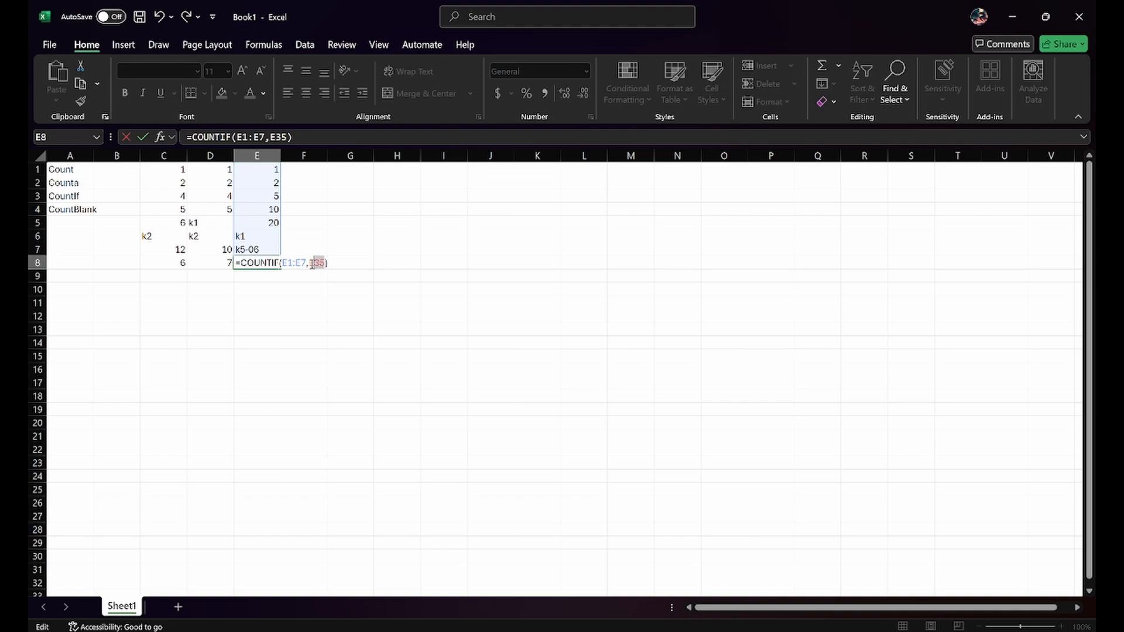
{"action": "type", "text": "5"}
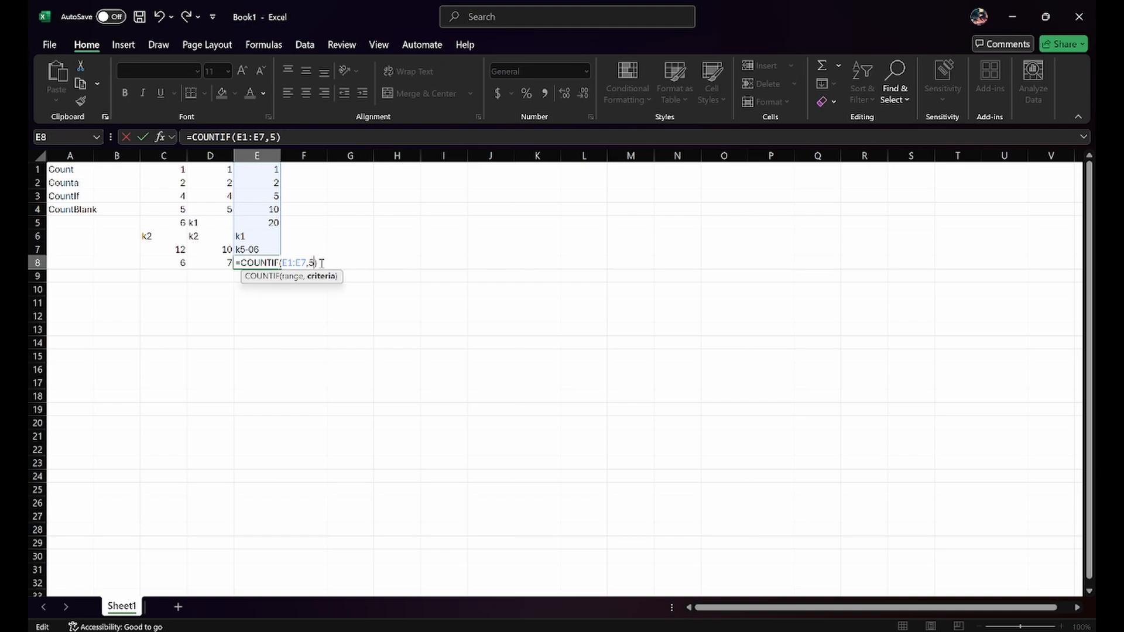
{"action": "left_click", "coordinate": [289, 302]}
{"action": "left_click", "coordinate": [260, 266]}
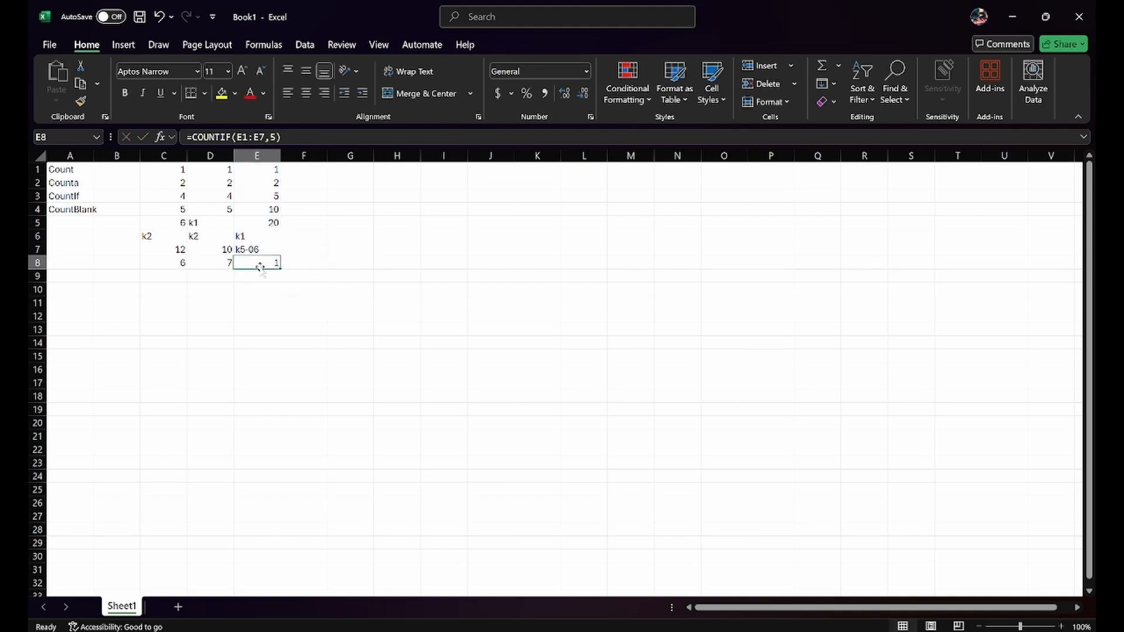
Count the empty cells in C1:E7 with a COUNTBLANK formula in cell F8
{"action": "left_click", "coordinate": [296, 169]}
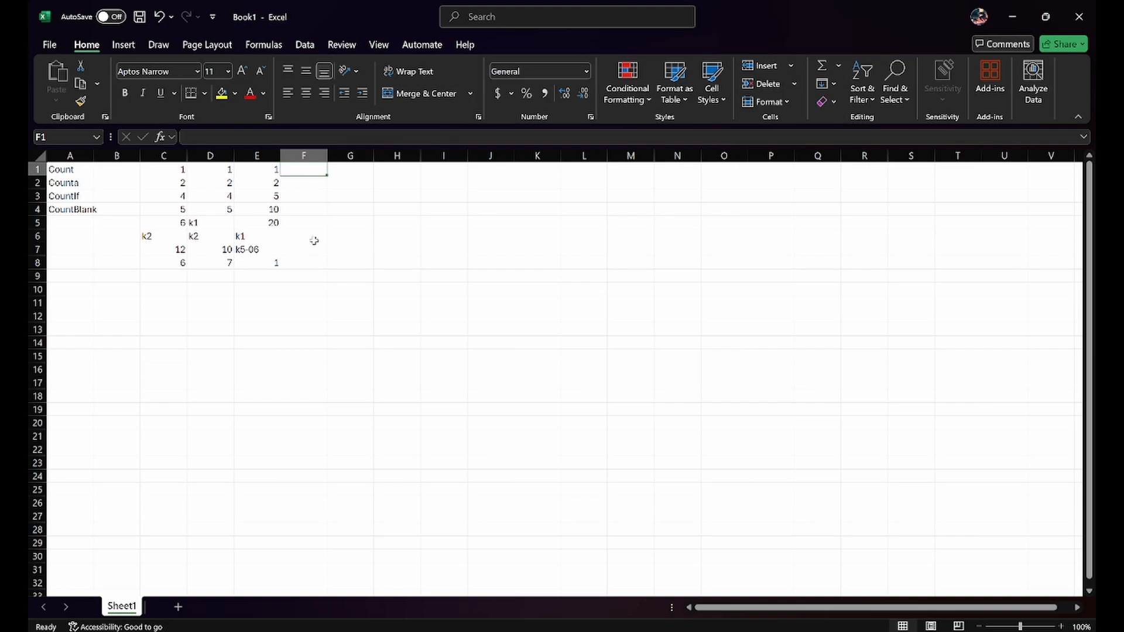
{"action": "left_click", "coordinate": [299, 264]}
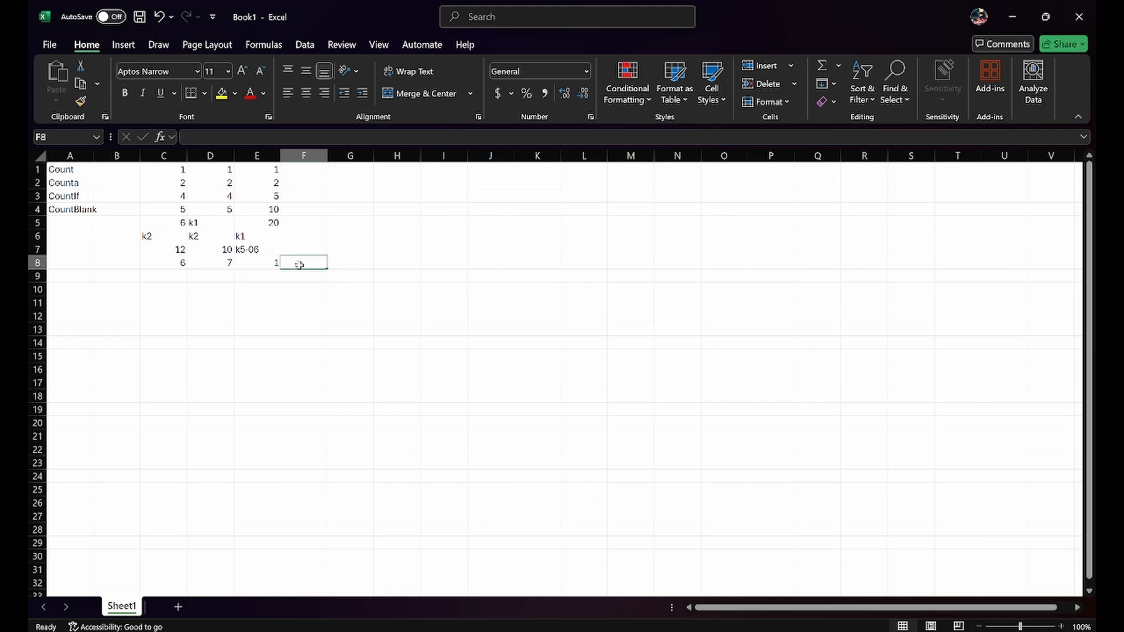
{"action": "type", "text": "="}
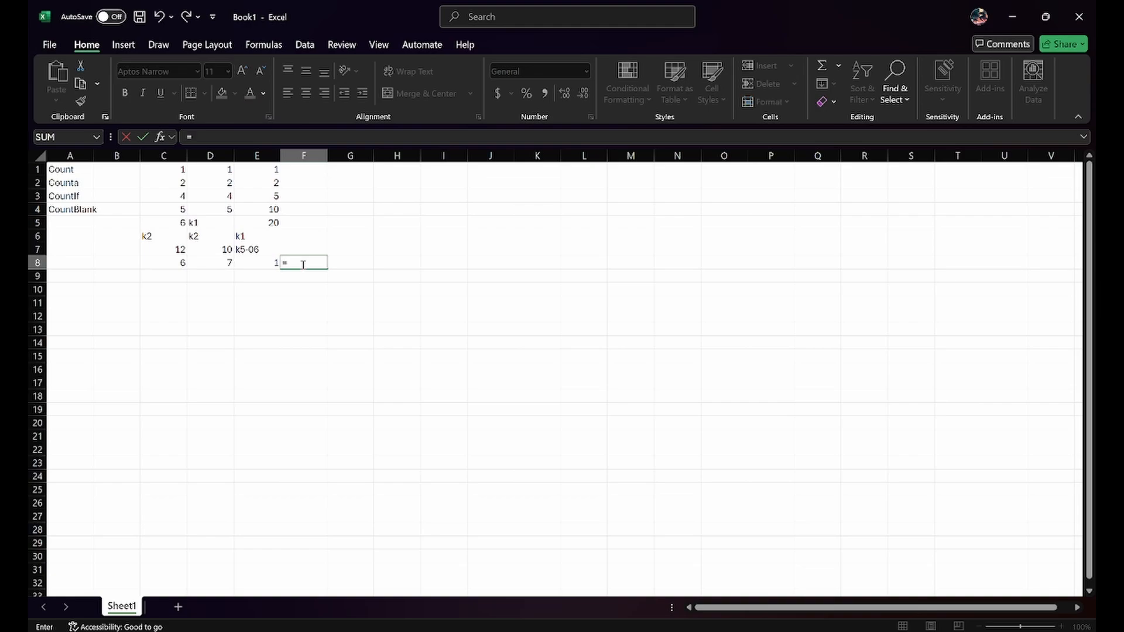
{"action": "type", "text": "countblank"}
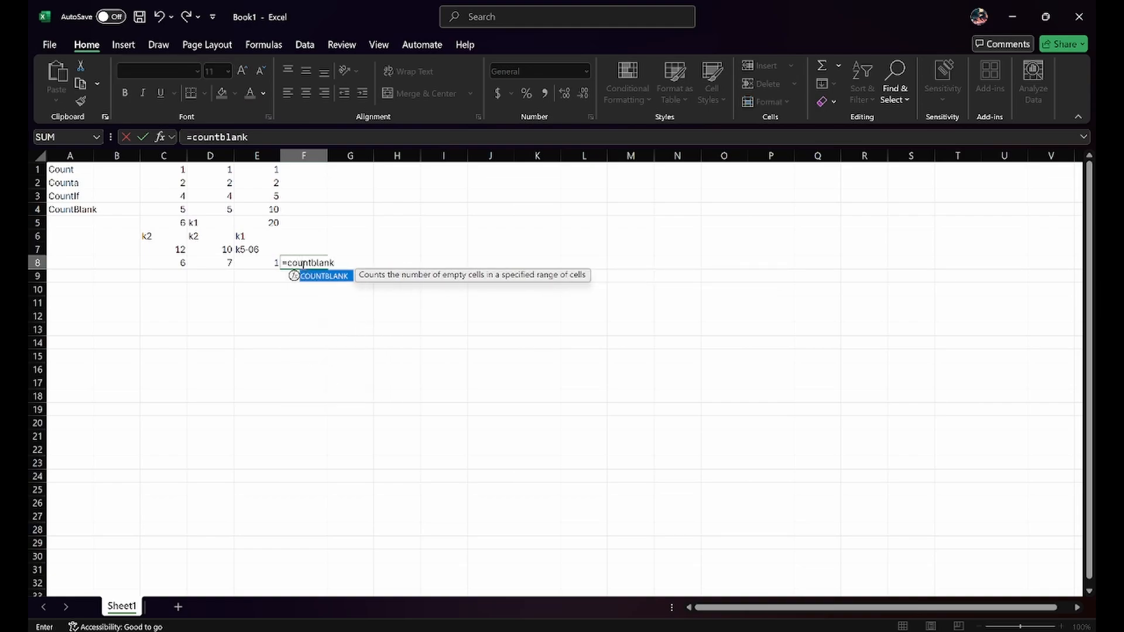
{"action": "type", "text": "("}
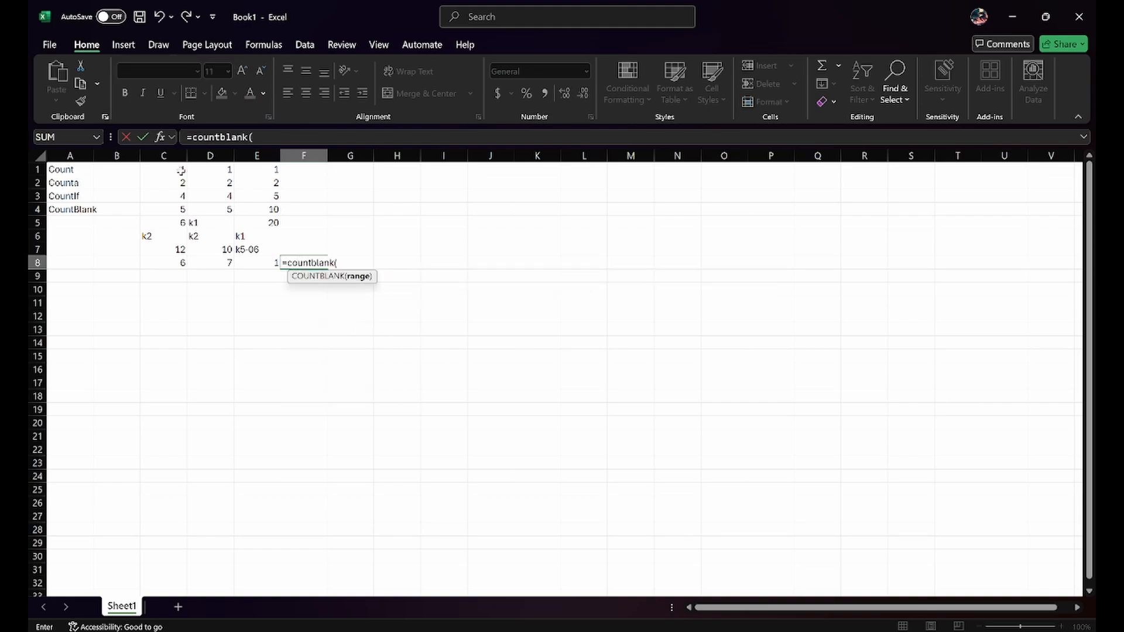
{"action": "left_click_drag", "start_coordinate": [176, 170], "coordinate": [269, 250]}
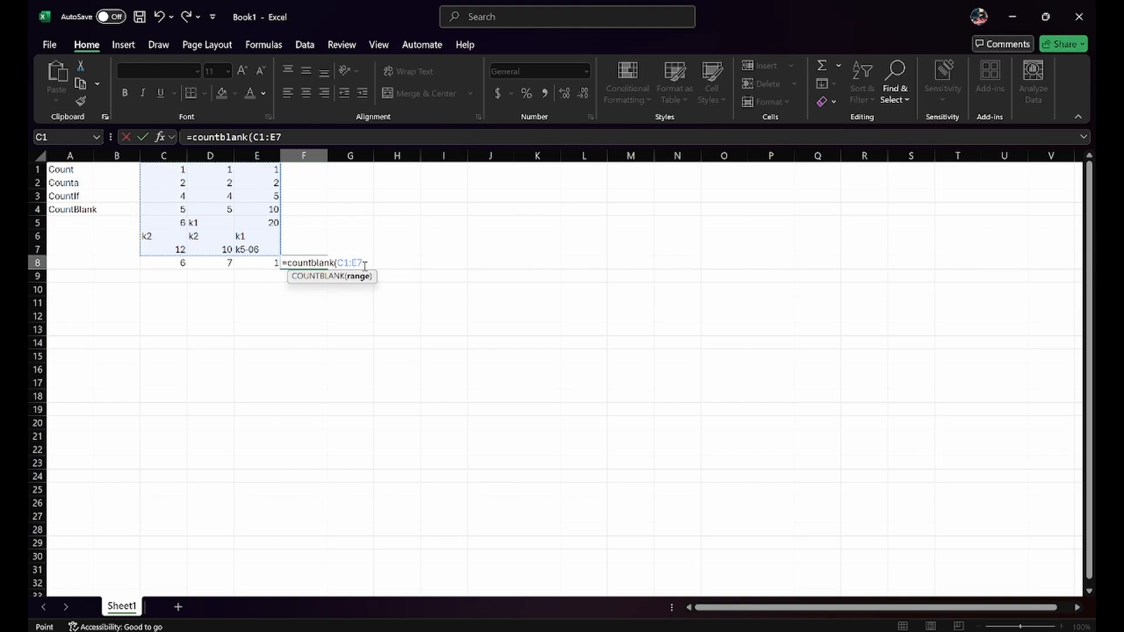
{"action": "key", "text": "Return"}
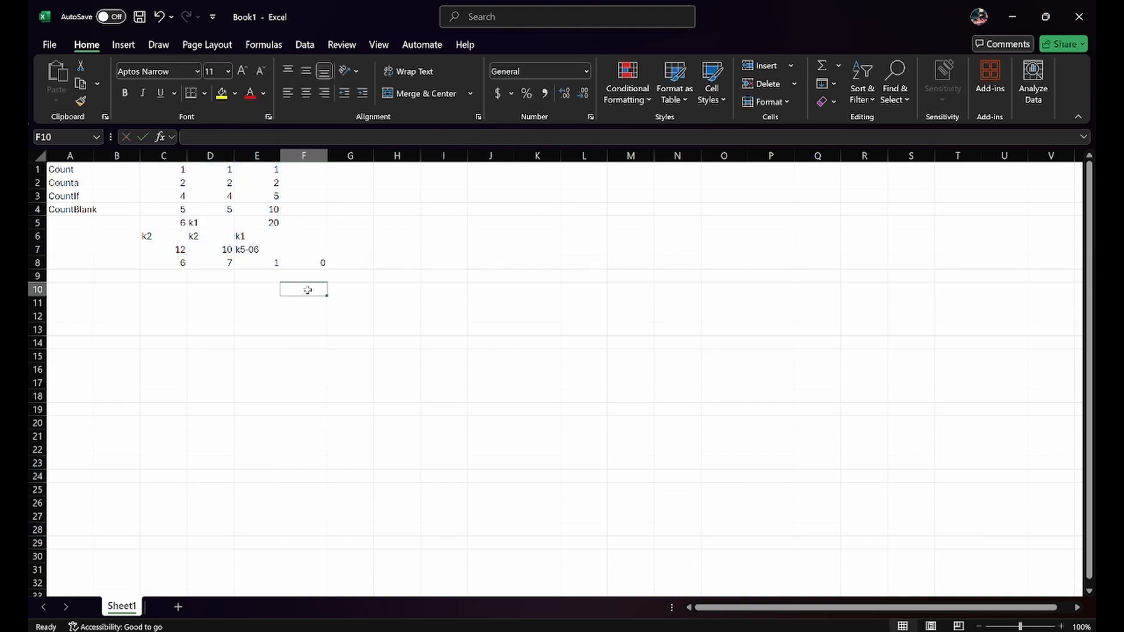
{"action": "left_click", "coordinate": [321, 259]}
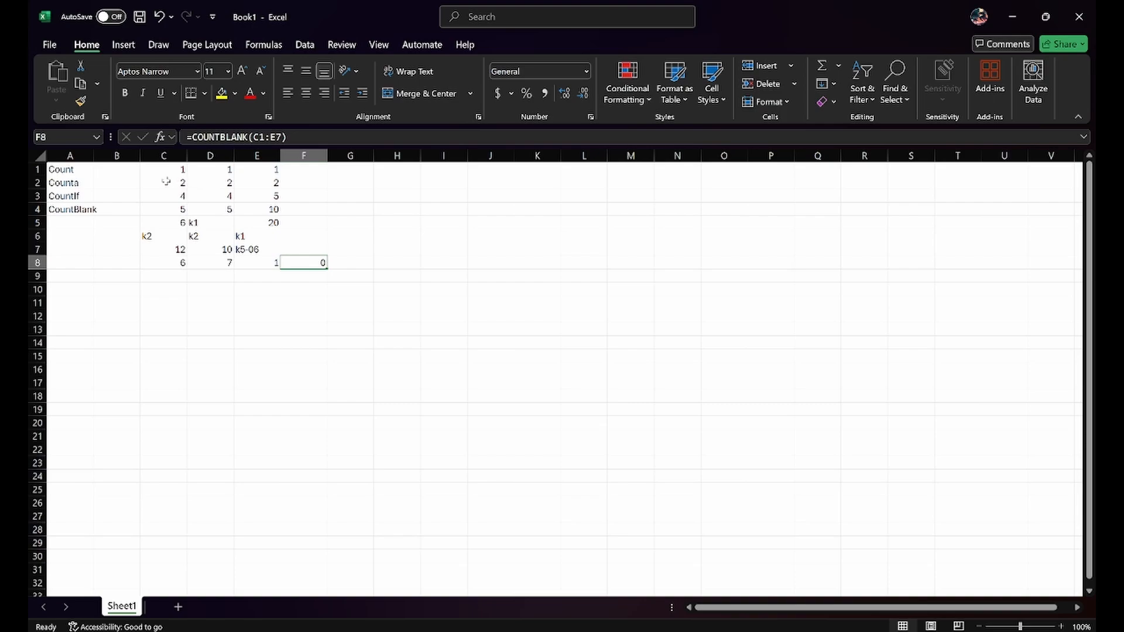
Clear the text entries from cells C6, D5, D6 and E6 inside the counted range C1:E7
{"action": "left_click_drag", "start_coordinate": [163, 172], "coordinate": [257, 251]}
{"action": "left_click", "coordinate": [161, 237]}
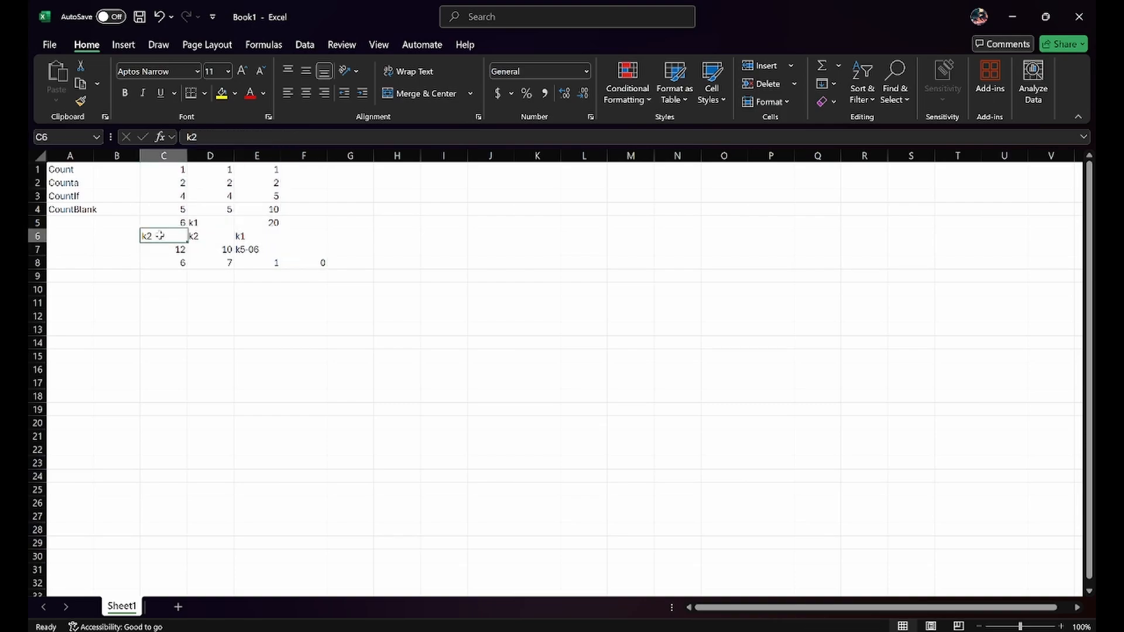
{"action": "double_click", "coordinate": [160, 237]}
{"action": "key", "text": "BackSpace"}
{"action": "key", "text": "BackSpace"}
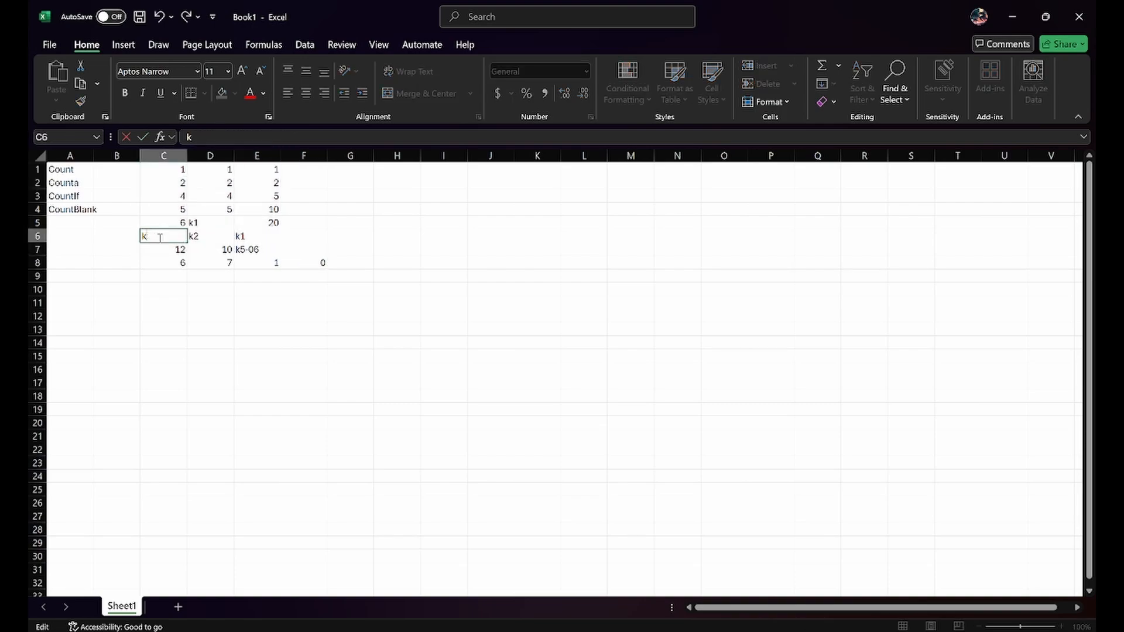
{"action": "left_click", "coordinate": [203, 221]}
{"action": "double_click", "coordinate": [203, 221]}
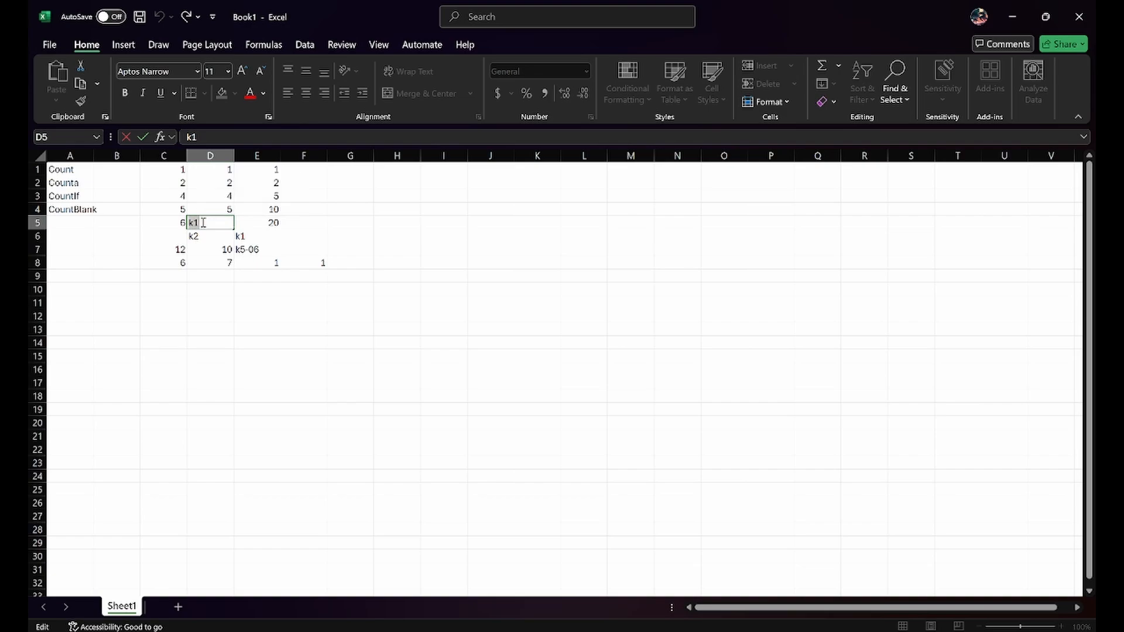
{"action": "key", "text": "BackSpace"}
{"action": "key", "text": "BackSpace"}
{"action": "key", "text": "Return"}
{"action": "left_click", "coordinate": [250, 233]}
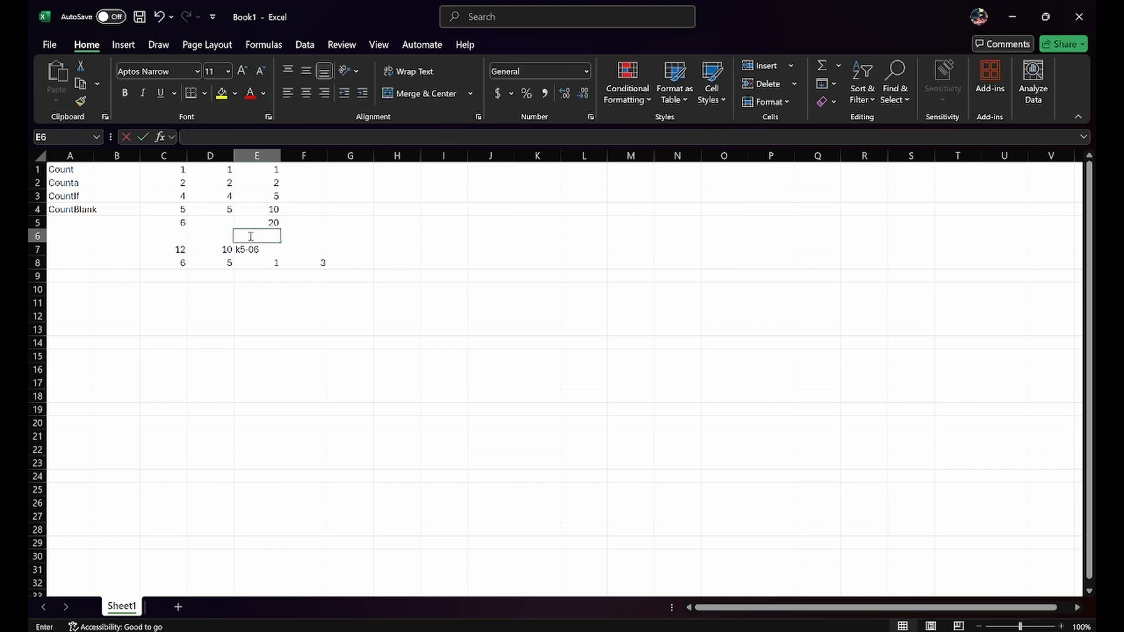
{"action": "key", "text": "BackSpace"}
{"action": "left_click", "coordinate": [319, 240]}
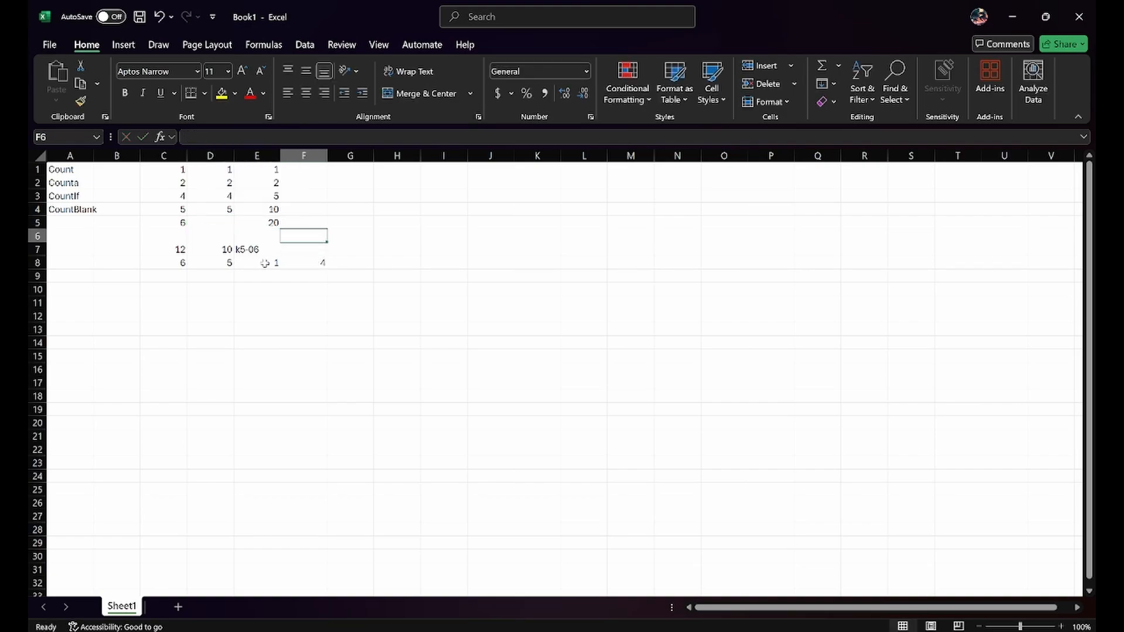
Examine the COUNTBLANK, COUNT and COUNTA formulas in F8, C8 and D8 against the filled and empty cells in their ranges
{"action": "left_click", "coordinate": [294, 261]}
{"action": "left_click_drag", "start_coordinate": [180, 234], "coordinate": [224, 228]}
{"action": "left_click", "coordinate": [259, 239]}
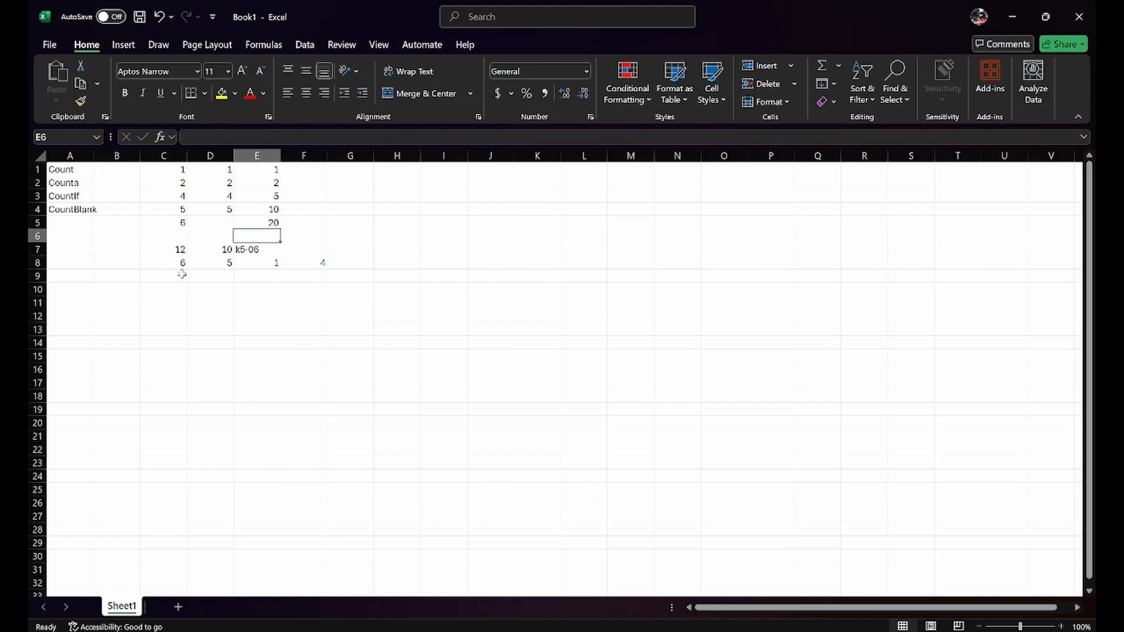
{"action": "left_click", "coordinate": [178, 265]}
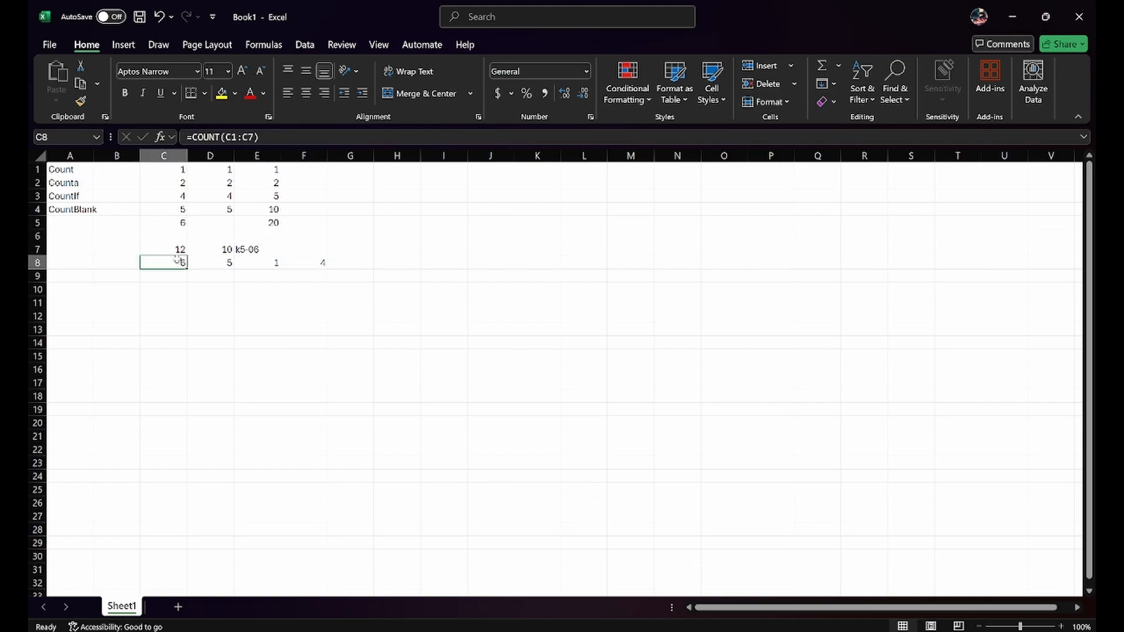
{"action": "left_click", "coordinate": [165, 170]}
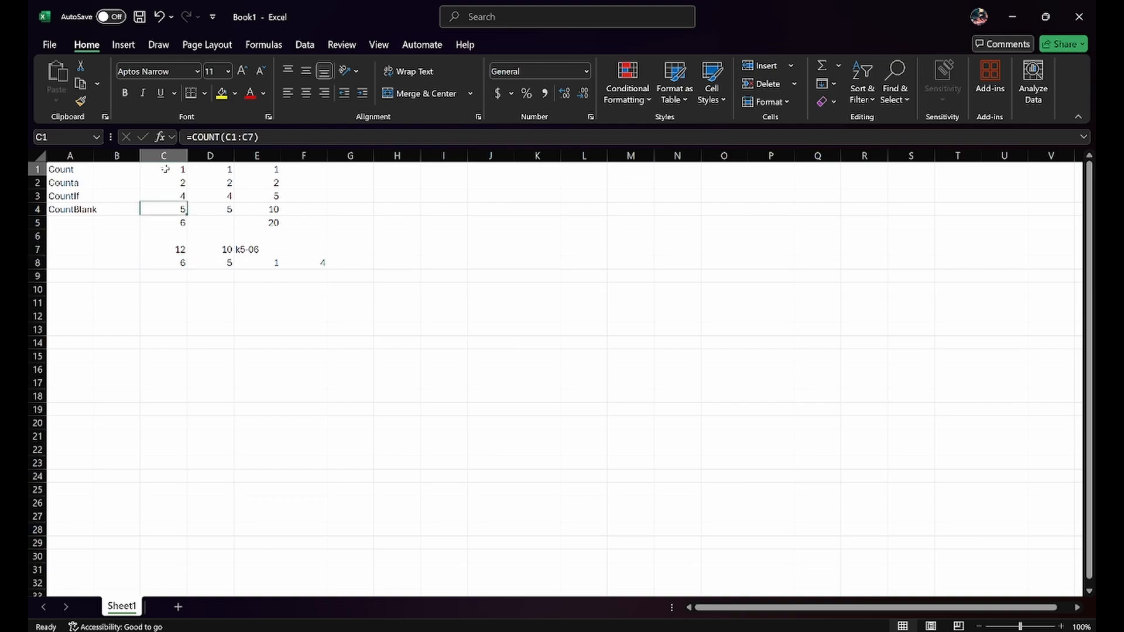
{"action": "left_click_drag", "start_coordinate": [165, 169], "coordinate": [166, 220]}
{"action": "left_click", "coordinate": [157, 250]}
{"action": "left_click", "coordinate": [169, 264]}
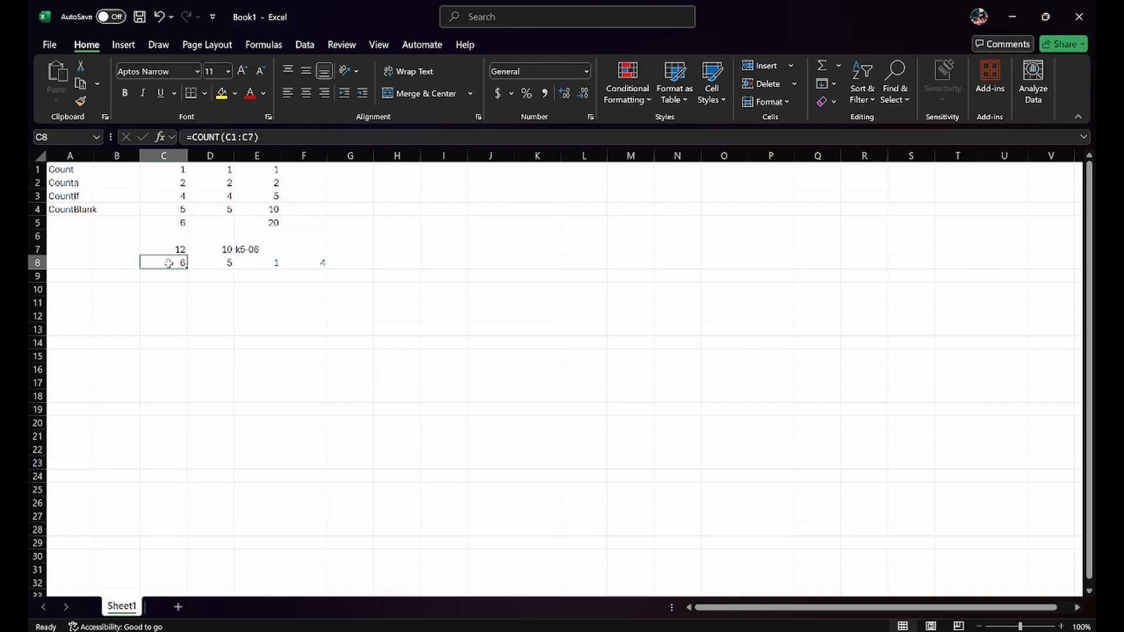
{"action": "left_click_drag", "start_coordinate": [174, 169], "coordinate": [171, 249]}
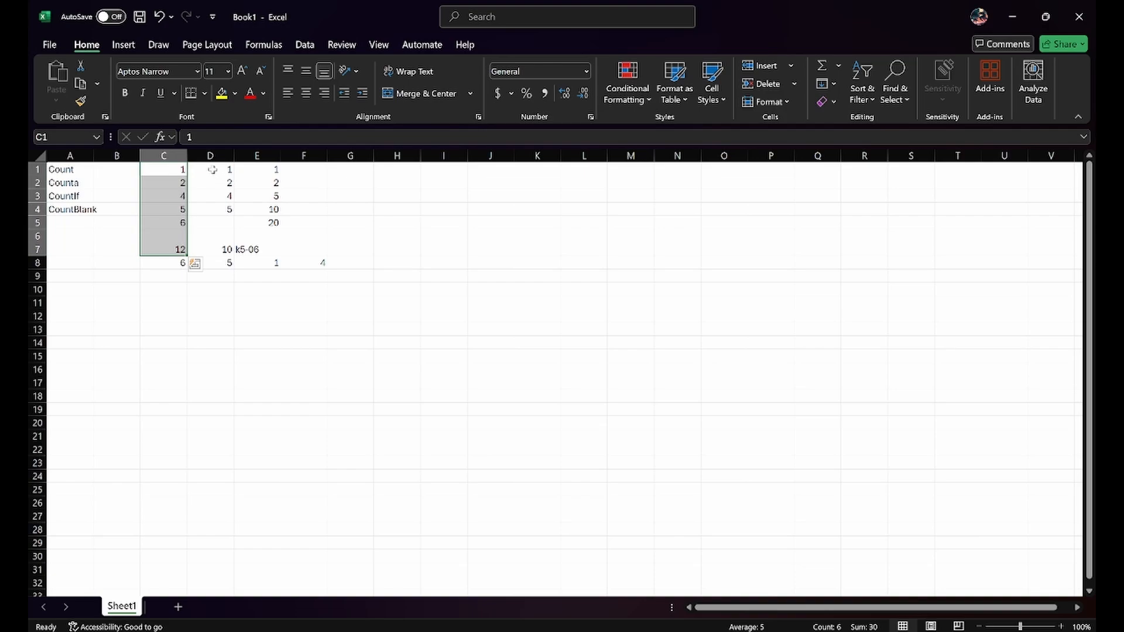
{"action": "left_click", "coordinate": [221, 262]}
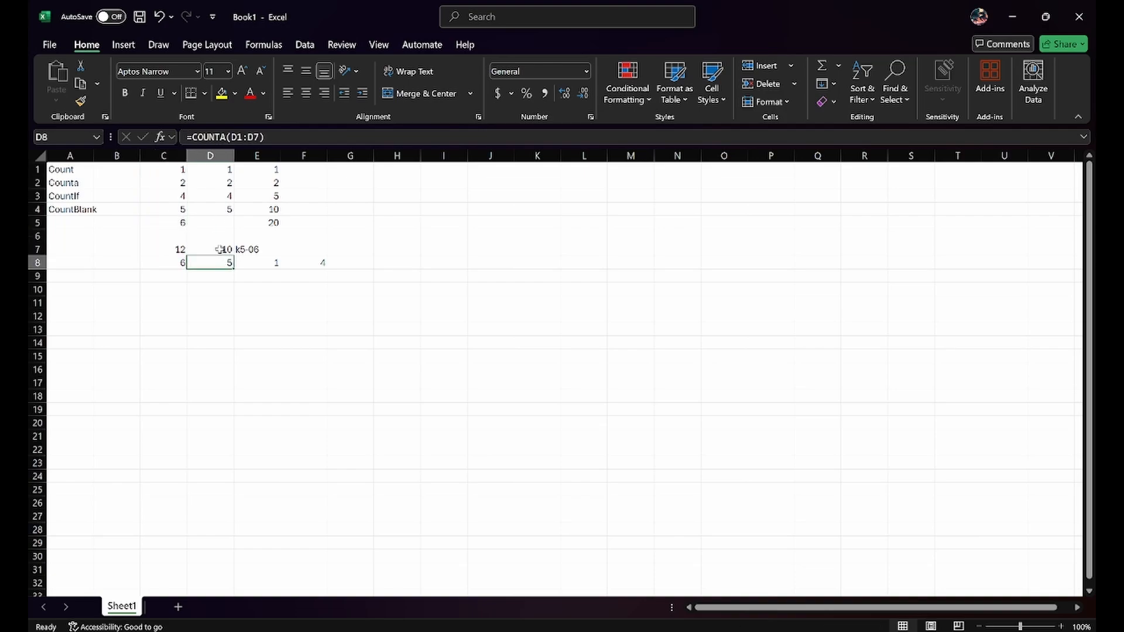
{"action": "left_click_drag", "start_coordinate": [220, 250], "coordinate": [212, 170]}
{"action": "left_click", "coordinate": [212, 236]}
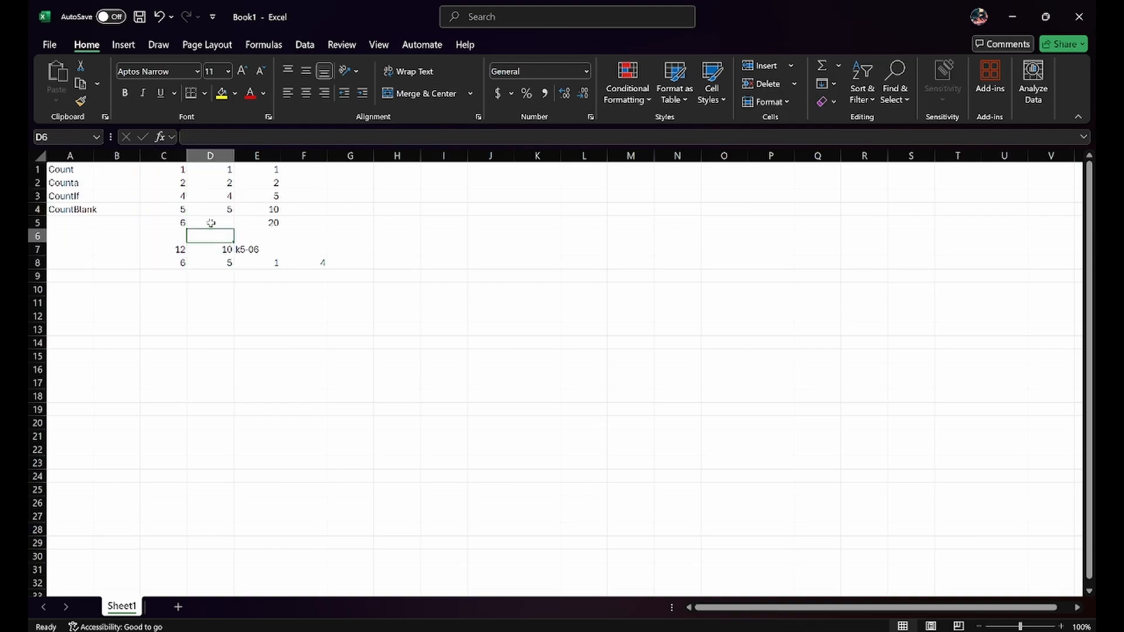
Enter k8 in cell D5 and check the COUNTA and COUNTBLANK formulas in D8 and F8 against the blank cells in row 6
{"action": "left_click", "coordinate": [211, 223]}
{"action": "double_click", "coordinate": [234, 223]}
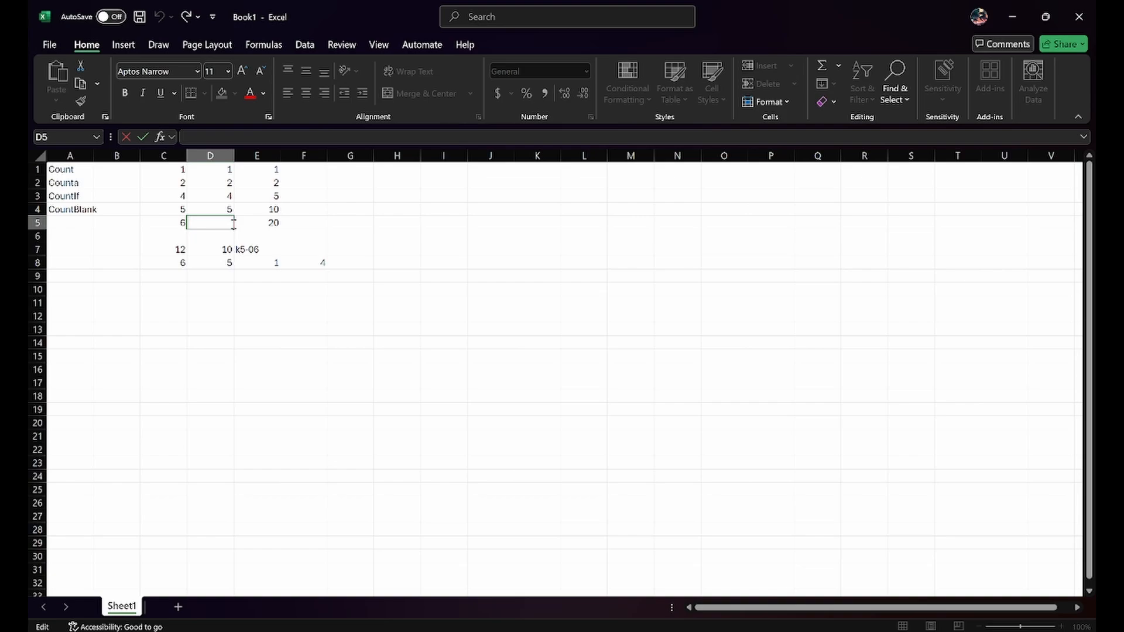
{"action": "type", "text": "k8"}
{"action": "left_click", "coordinate": [229, 301]}
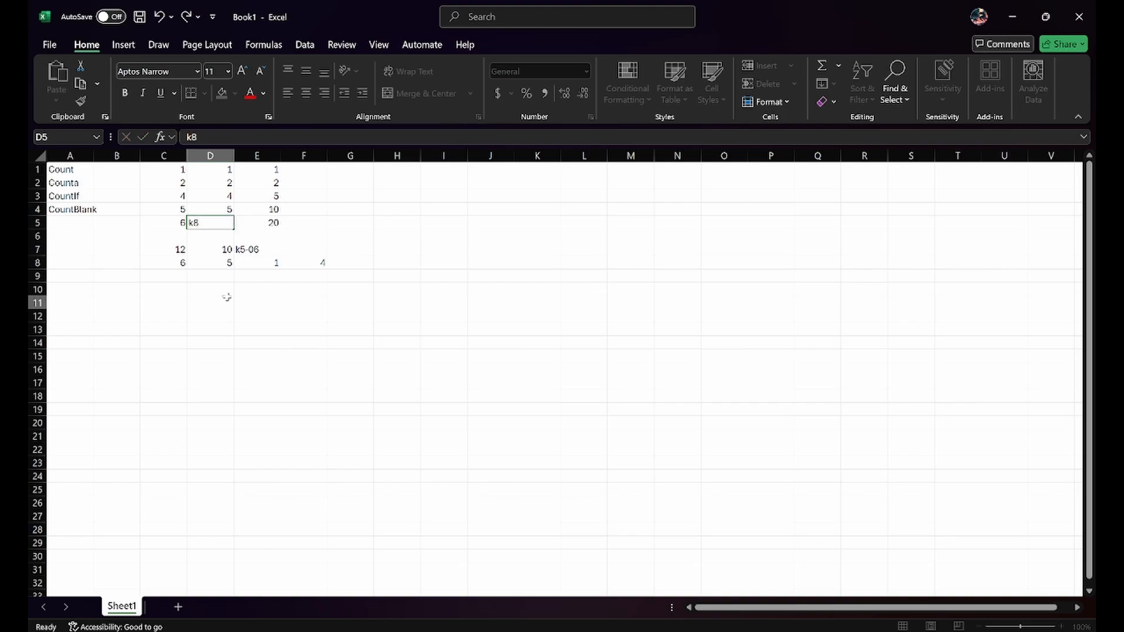
{"action": "left_click", "coordinate": [225, 265]}
{"action": "left_click", "coordinate": [318, 264]}
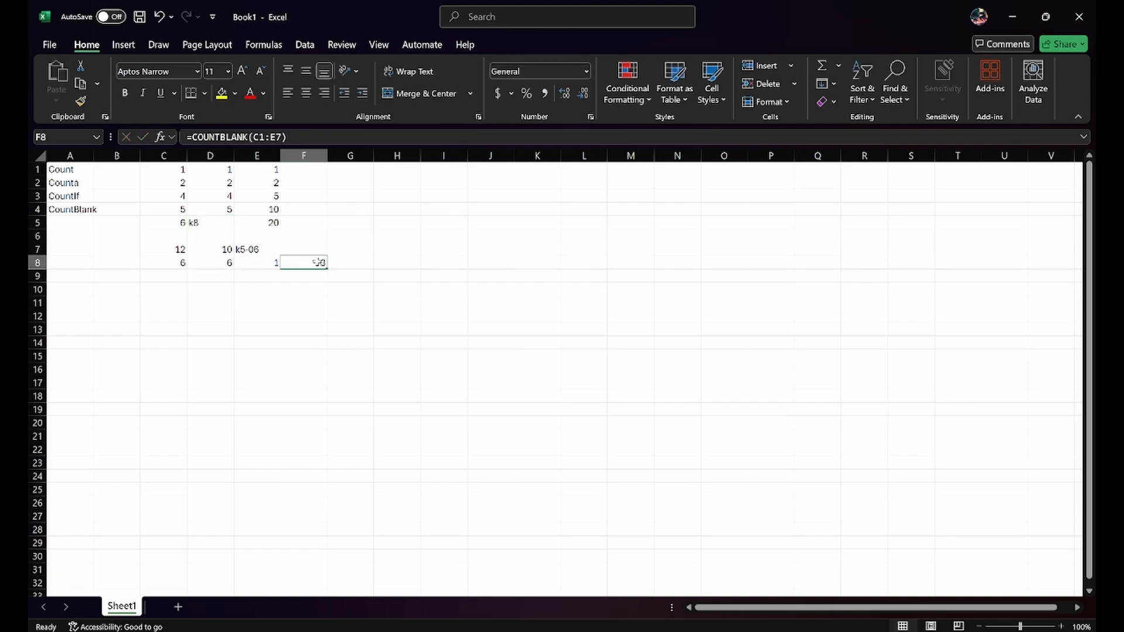
{"action": "left_click", "coordinate": [204, 234]}
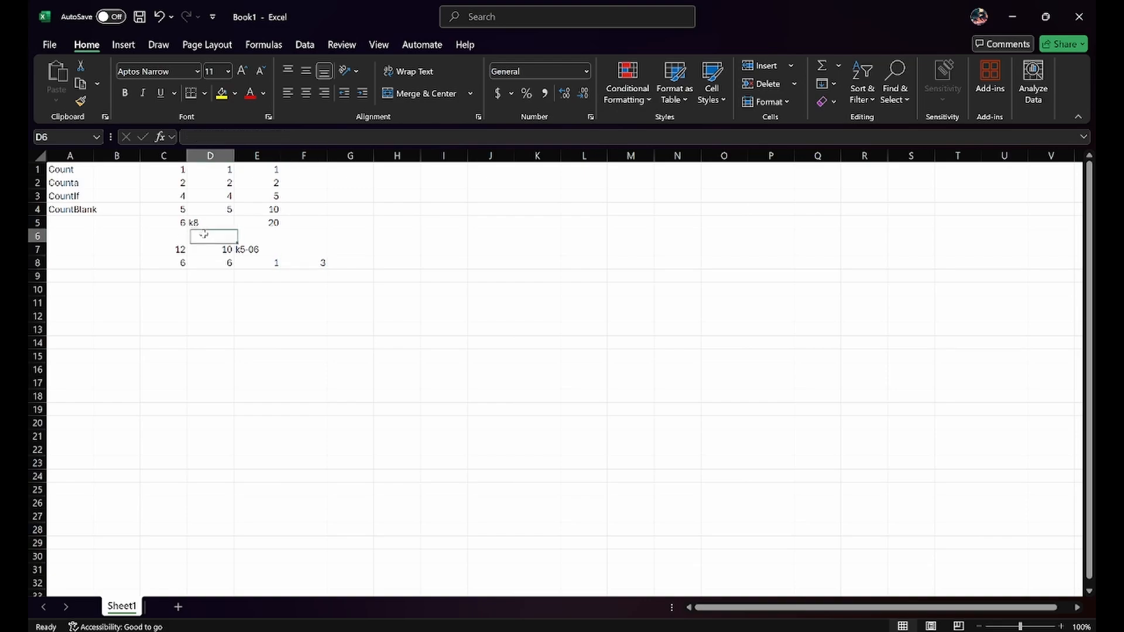
{"action": "left_click", "coordinate": [249, 235]}
{"action": "left_click", "coordinate": [172, 237]}
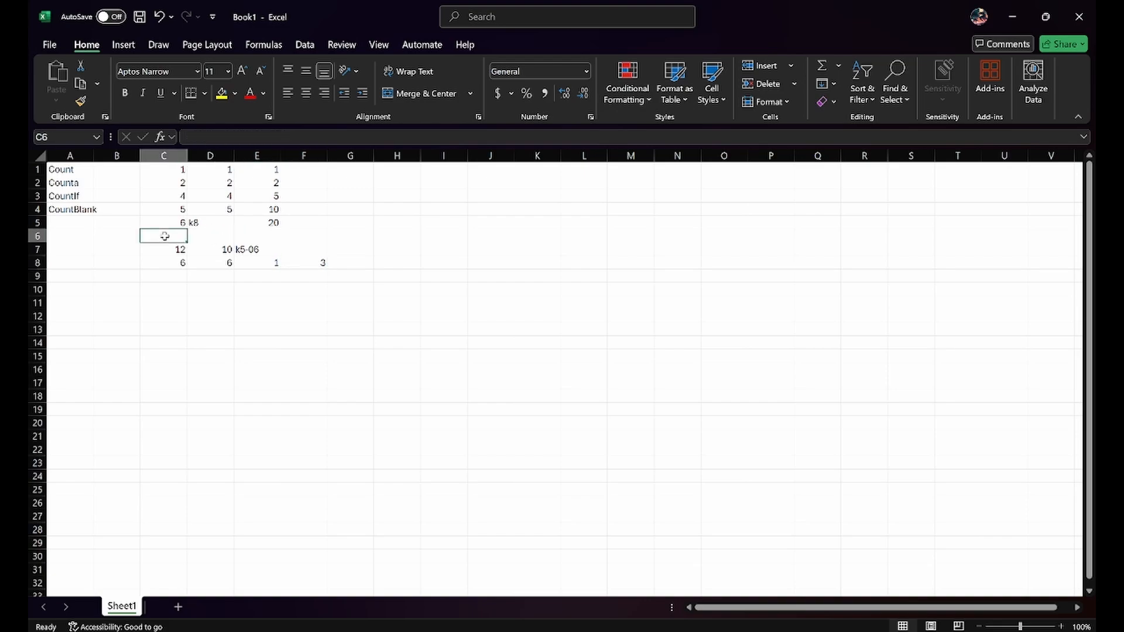
{"action": "left_click", "coordinate": [258, 261]}
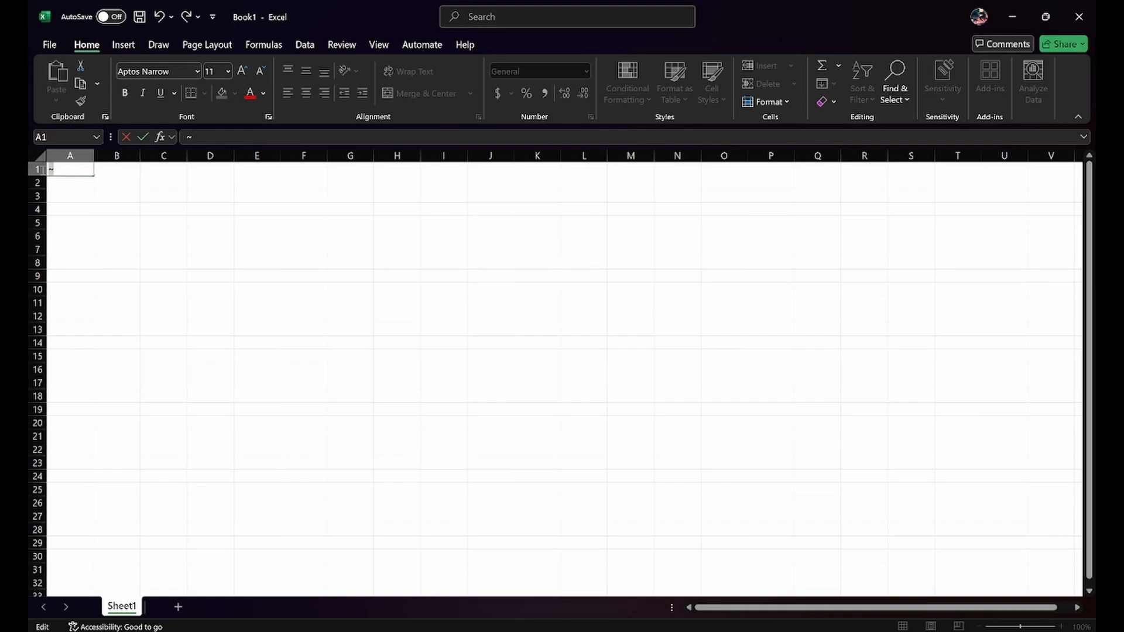
Label cell A1 "Countif:" and list RED, GREEN, YELLOW and BLUE in cells C1:C4
{"action": "double_click", "coordinate": [46, 169]}
{"action": "type", "text": "Countif:"}
{"action": "left_click", "coordinate": [155, 170]}
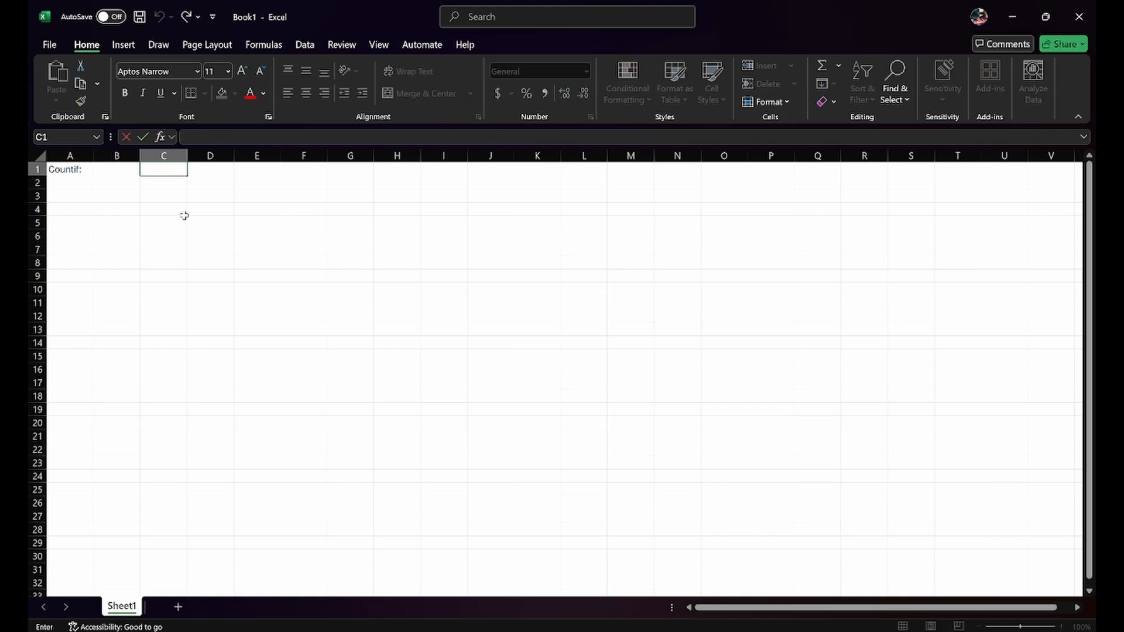
{"action": "type", "text": "RED"}
{"action": "key", "text": "Return"}
{"action": "type", "text": "GREEN"}
{"action": "key", "text": "Return"}
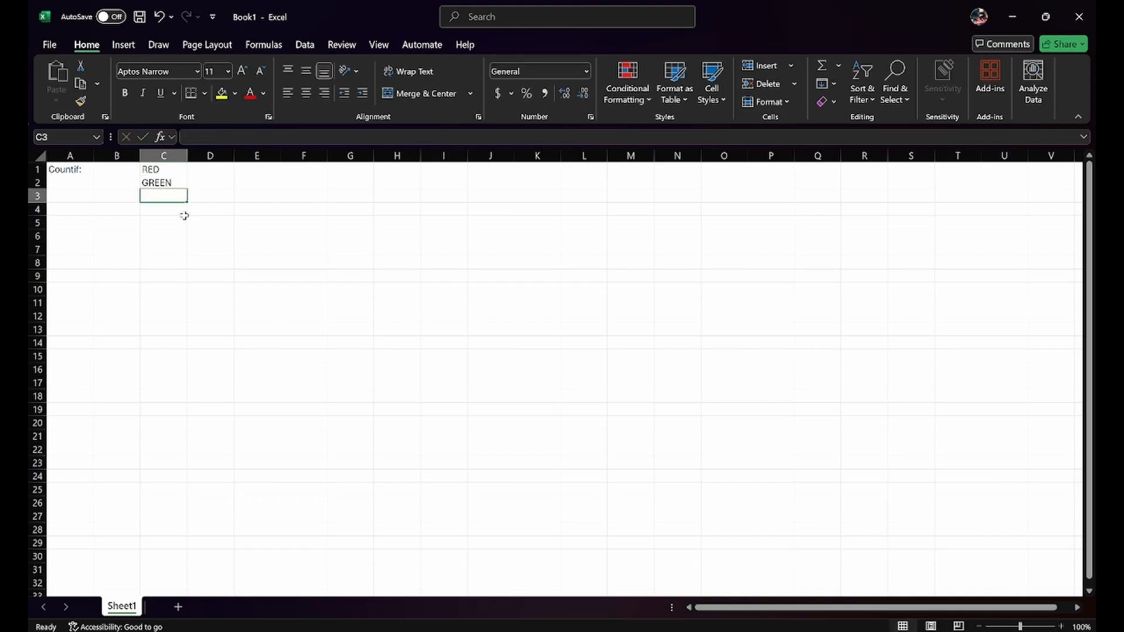
{"action": "type", "text": "YELLOW"}
{"action": "key", "text": "Return"}
{"action": "type", "text": "B"}
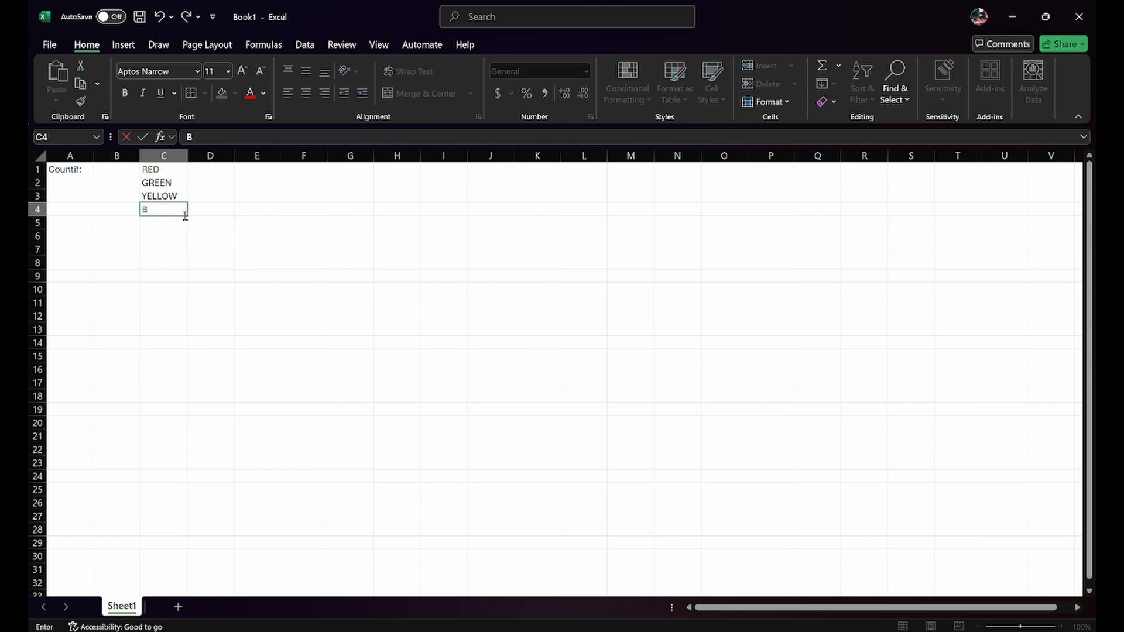
{"action": "key", "text": "Tab"}
Enter the values 10, 20, 5 and 12 beside the colours in cells D1:D4
{"action": "key", "text": "Up"}
{"action": "key", "text": "Up"}
{"action": "key", "text": "Up"}
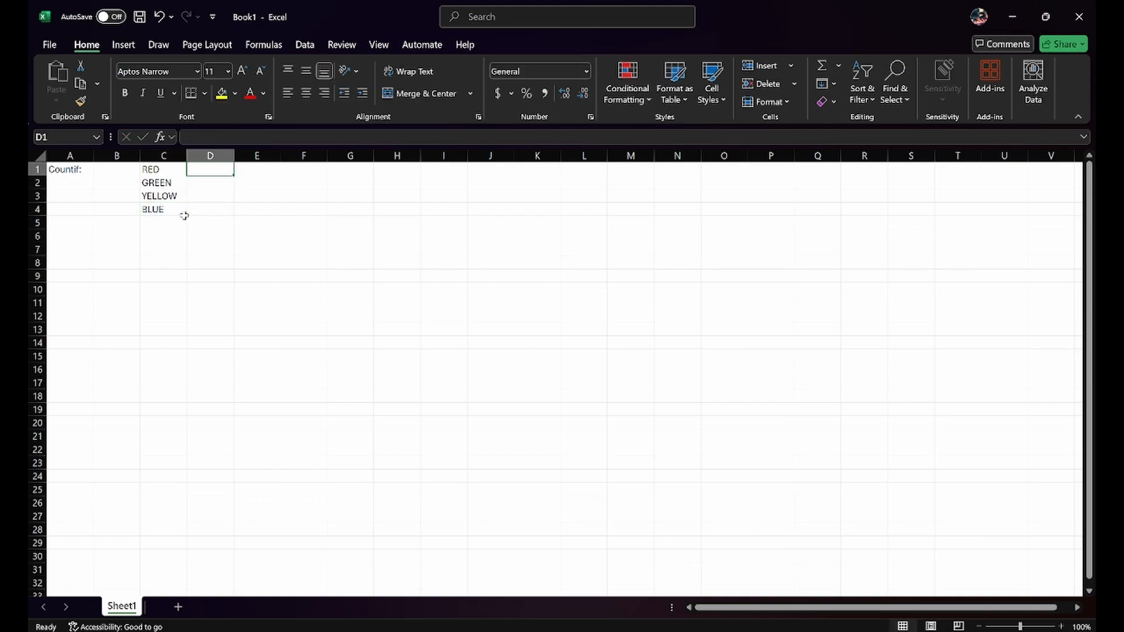
{"action": "type", "text": "10"}
{"action": "key", "text": "Return"}
{"action": "type", "text": "20"}
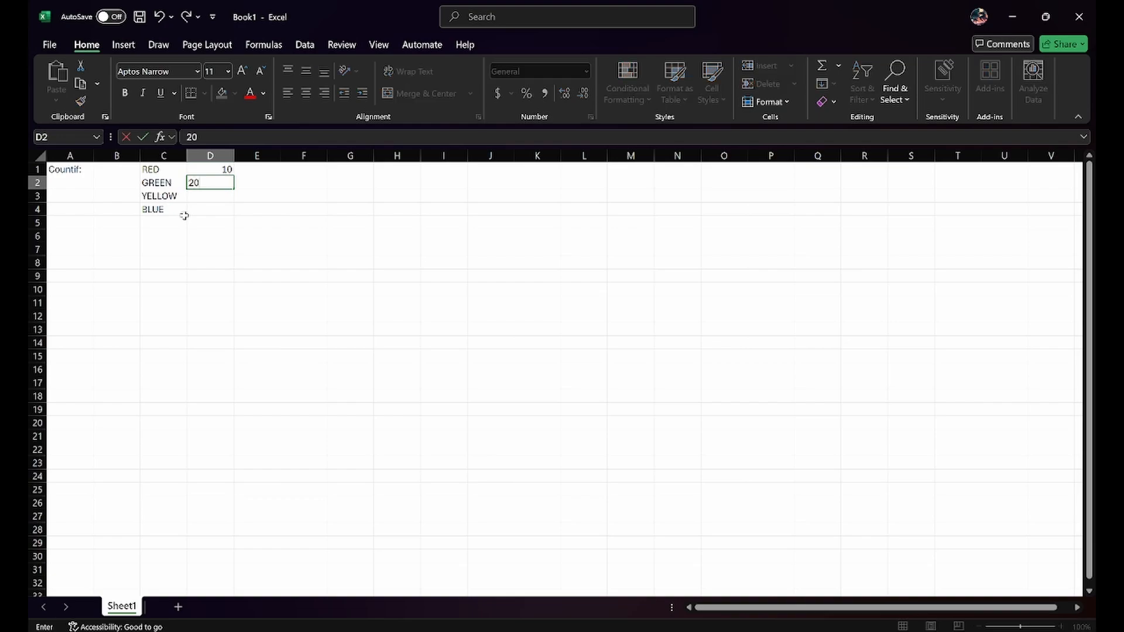
{"action": "key", "text": "Return"}
{"action": "type", "text": "5"}
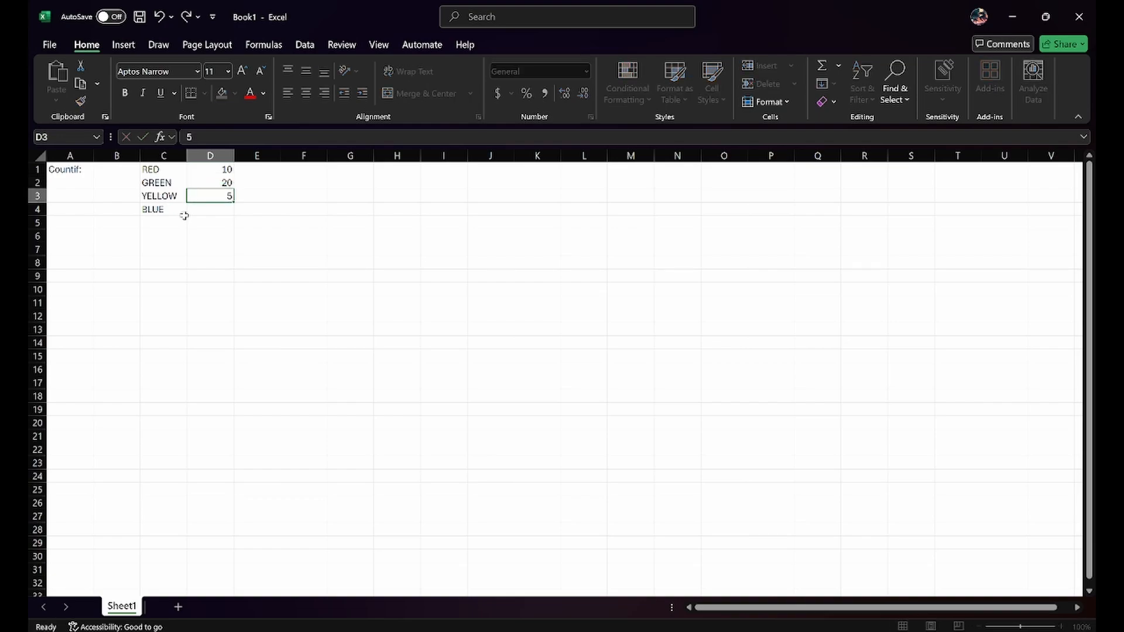
{"action": "key", "text": "Return"}
{"action": "type", "text": "12"}
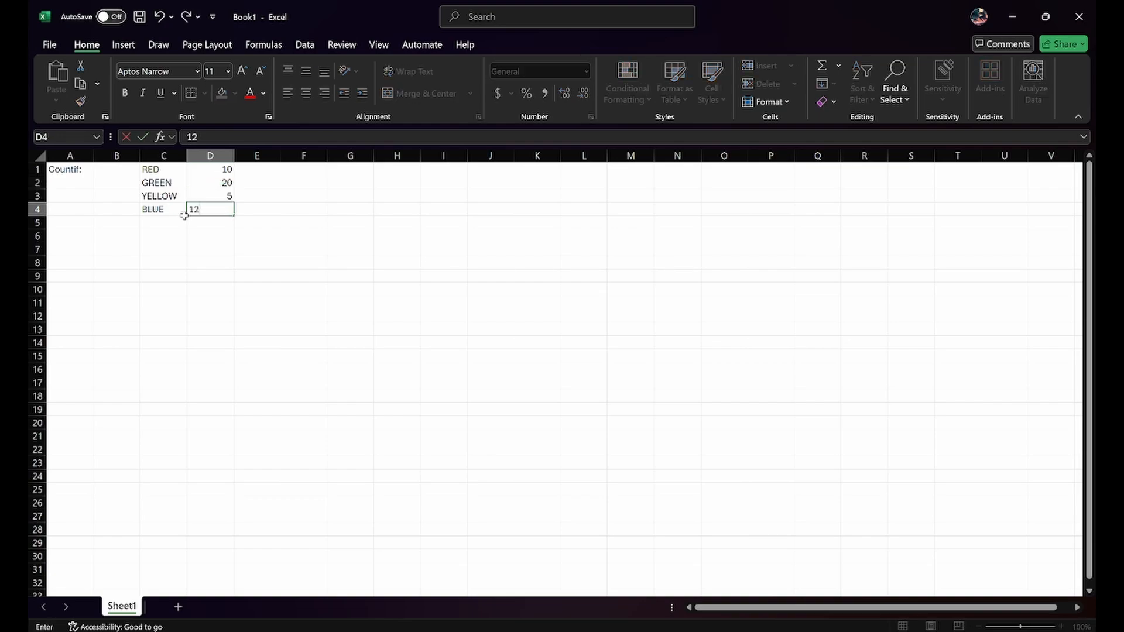
{"action": "left_click", "coordinate": [185, 218]}
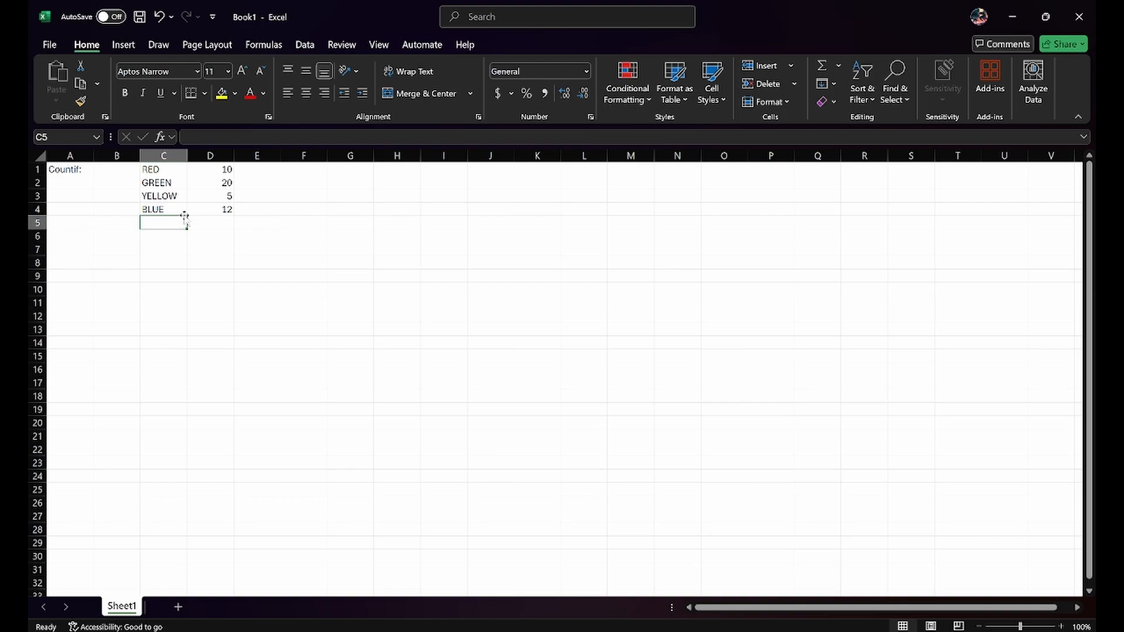
Copy the colour list in C1:C4 and paste it one row lower, into C2:C5
{"action": "key", "text": "Down"}
{"action": "key", "text": "Up"}
{"action": "key", "text": "Up"}
{"action": "key", "text": "Up"}
{"action": "key", "text": "Up"}
{"action": "key", "text": "Up"}
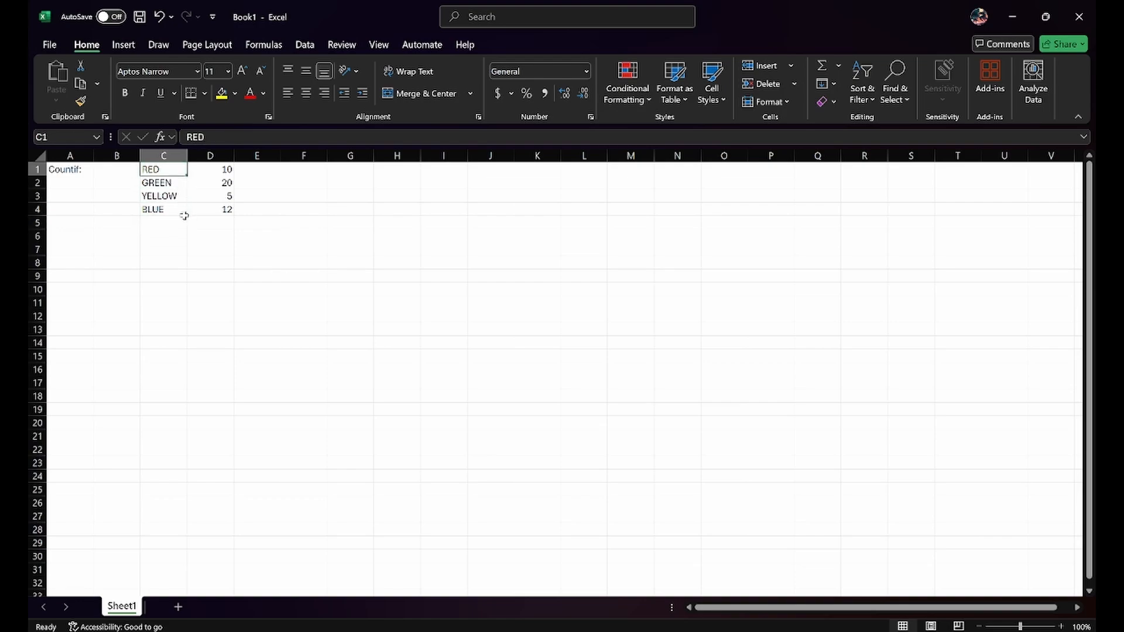
{"action": "key", "text": "shift+Down"}
{"action": "key", "text": "shift+Down"}
{"action": "key", "text": "shift+Down"}
{"action": "key", "text": "ctrl+c"}
{"action": "key", "text": "Down"}
{"action": "key", "text": "Down"}
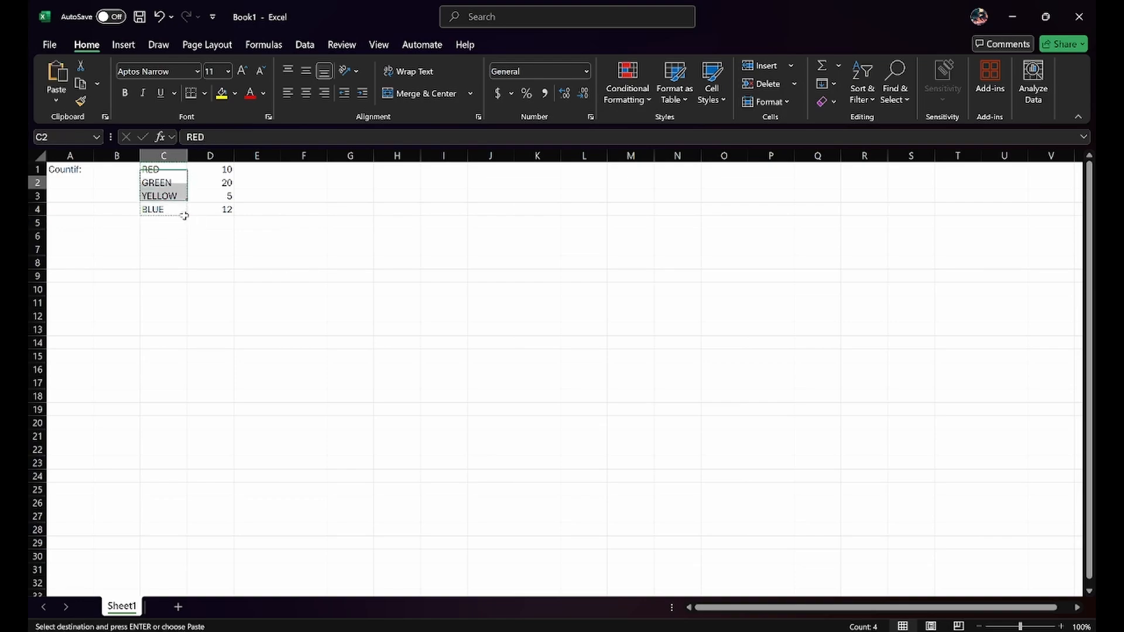
{"action": "key", "text": "Up"}
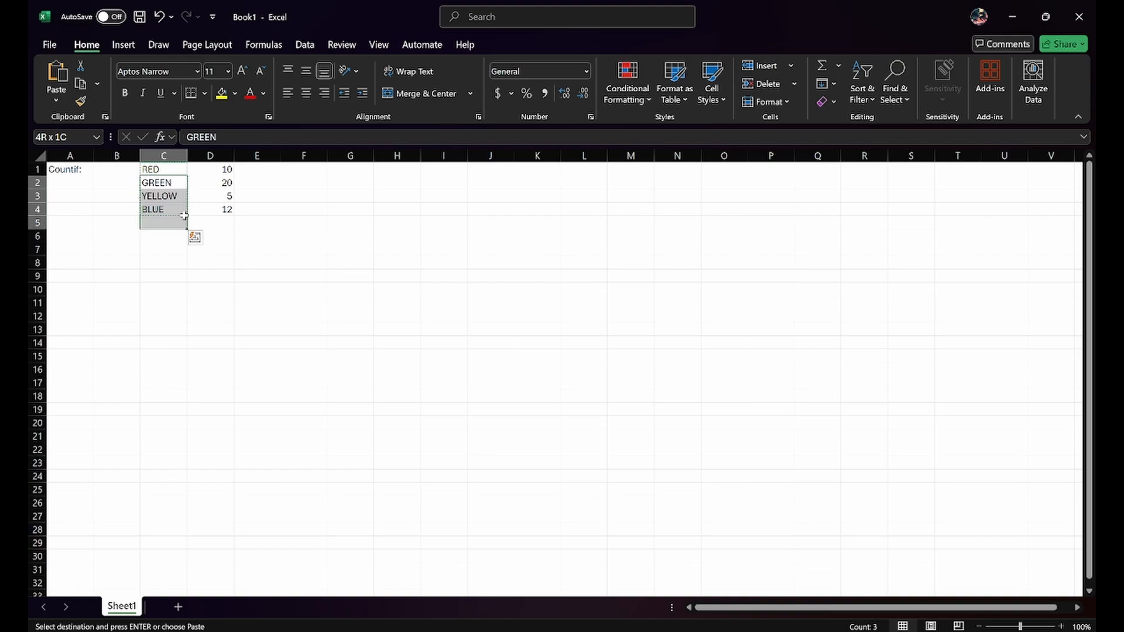
{"action": "key", "text": "Return"}
Replace the entry in cell C1 with the column heading "COLOR:"
{"action": "left_click", "coordinate": [153, 170]}
{"action": "double_click", "coordinate": [154, 170]}
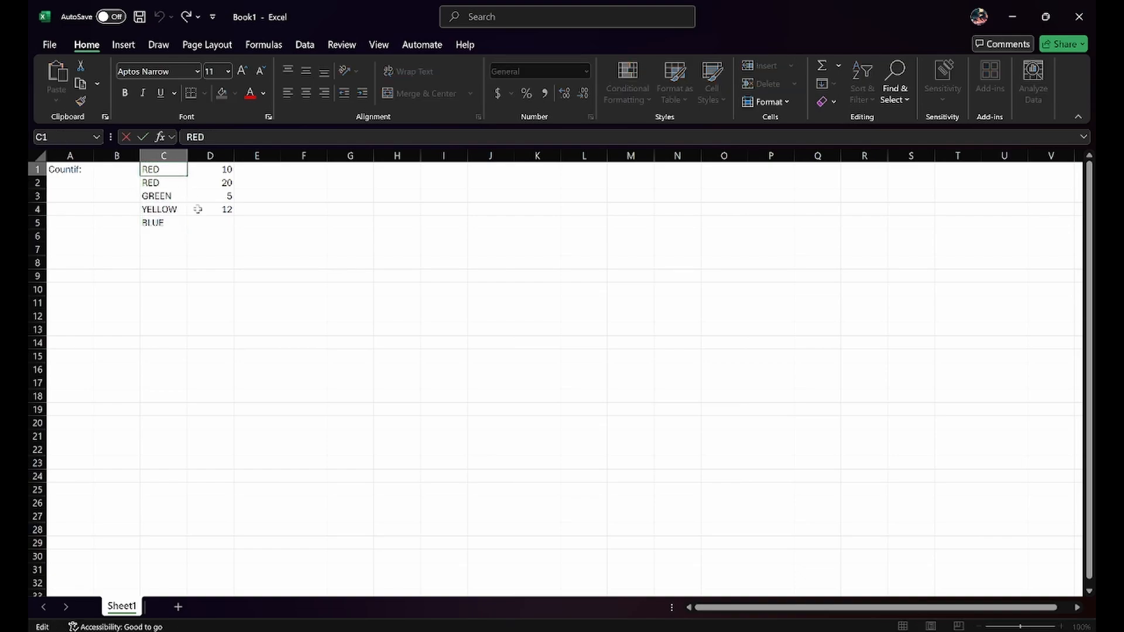
{"action": "key", "text": "shift+Home"}
{"action": "type", "text": "colour"}
{"action": "key", "text": "BackSpace"}
{"action": "key", "text": "BackSpace"}
{"action": "key", "text": "BackSpace"}
{"action": "type", "text": "COLOR:"}
Copy the numbers in D1:D4 one row down into D2:D5 and replace D1 with the heading "COUNT:"
{"action": "left_click_drag", "start_coordinate": [208, 168], "coordinate": [214, 222]}
{"action": "key", "text": "ctrl+c"}
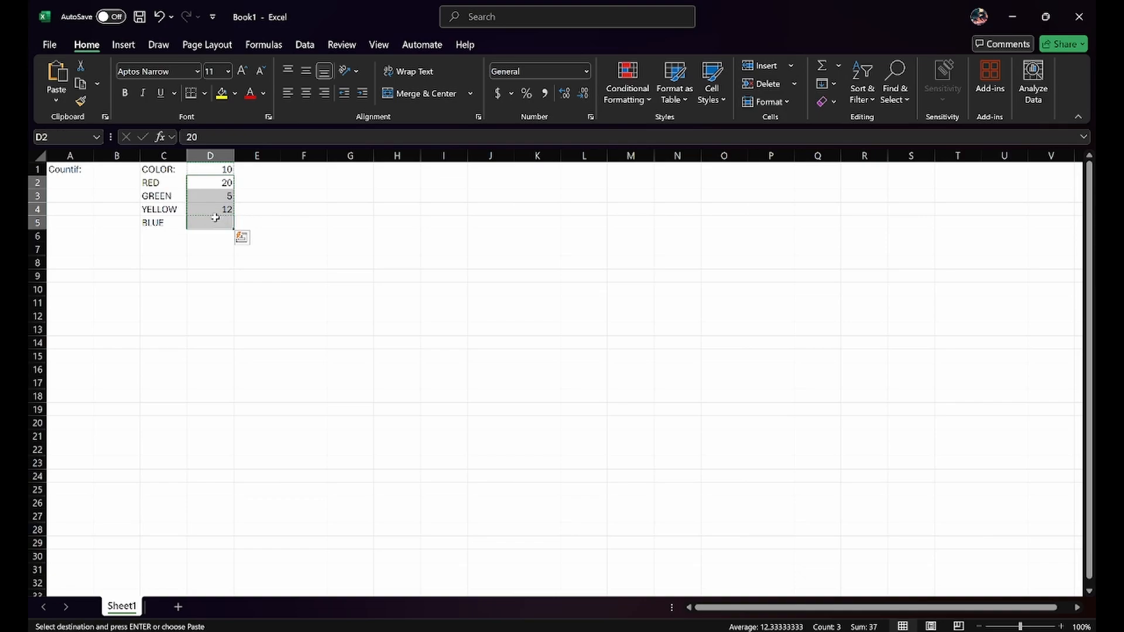
{"action": "key", "text": "ctrl+v"}
{"action": "double_click", "coordinate": [209, 171]}
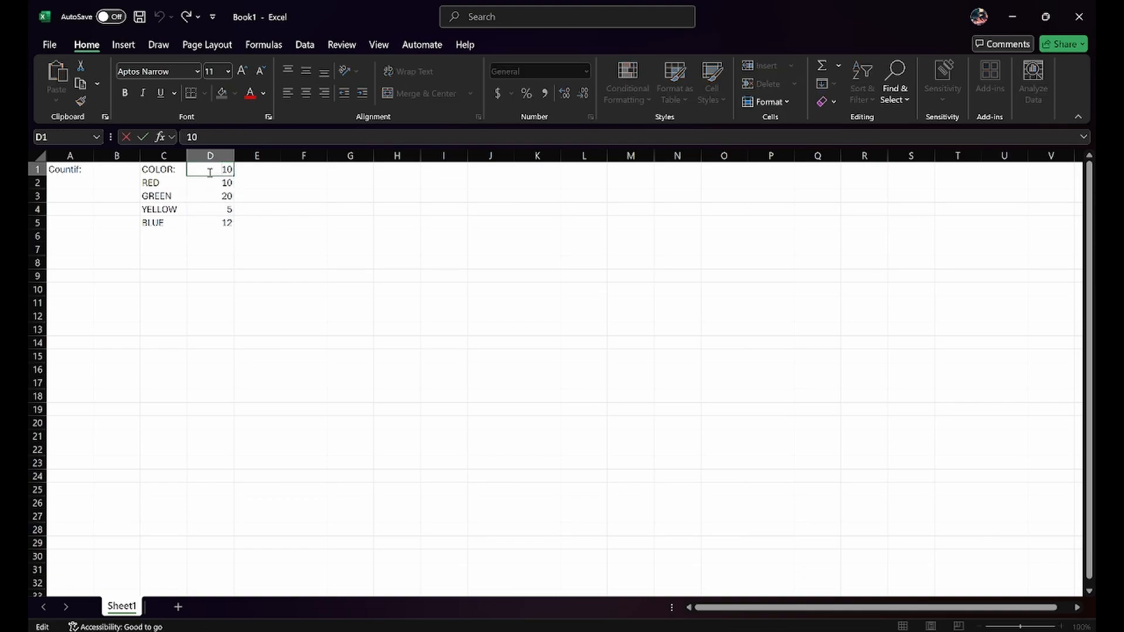
{"action": "key", "text": "BackSpace"}
{"action": "key", "text": "BackSpace"}
{"action": "type", "text": "COUNT:"}
{"action": "left_click", "coordinate": [203, 210]}
Add a small criteria table below the colour list: "COLOR:" in C7, "RED" in C8 and "Countif:" in D7
{"action": "left_click", "coordinate": [200, 254]}
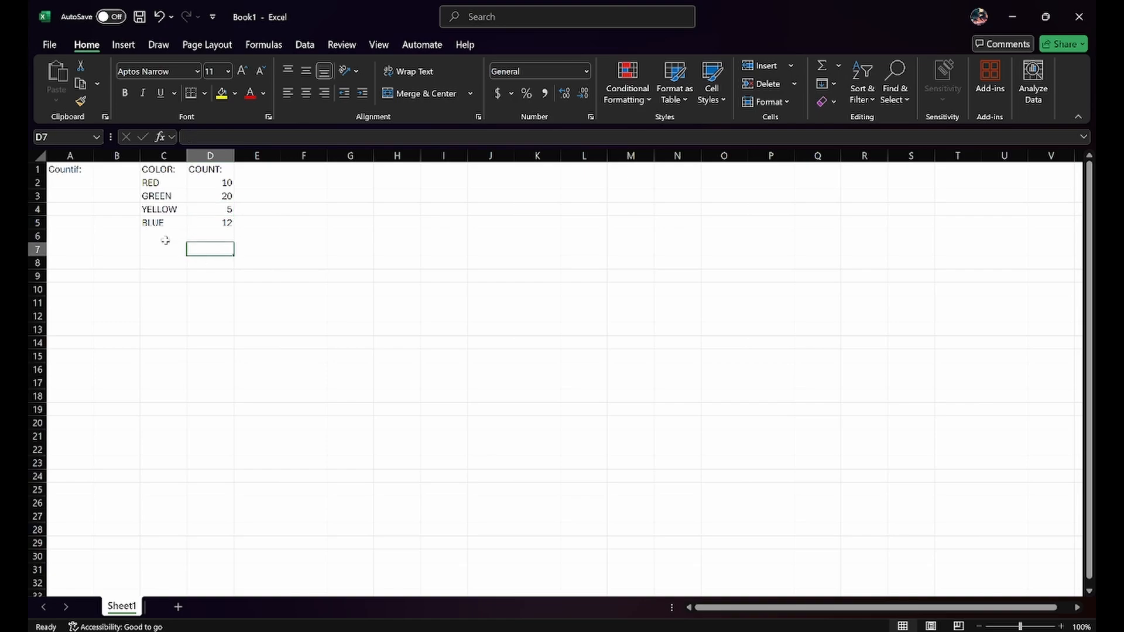
{"action": "left_click", "coordinate": [165, 239]}
{"action": "double_click", "coordinate": [169, 249]}
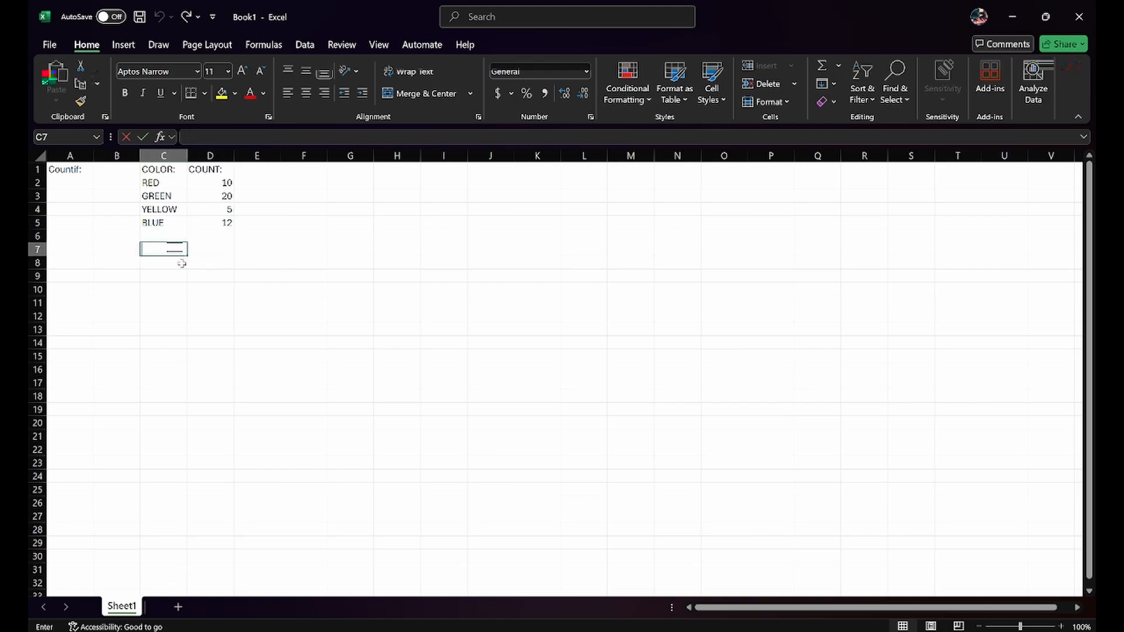
{"action": "type", "text": "COLOR:"}
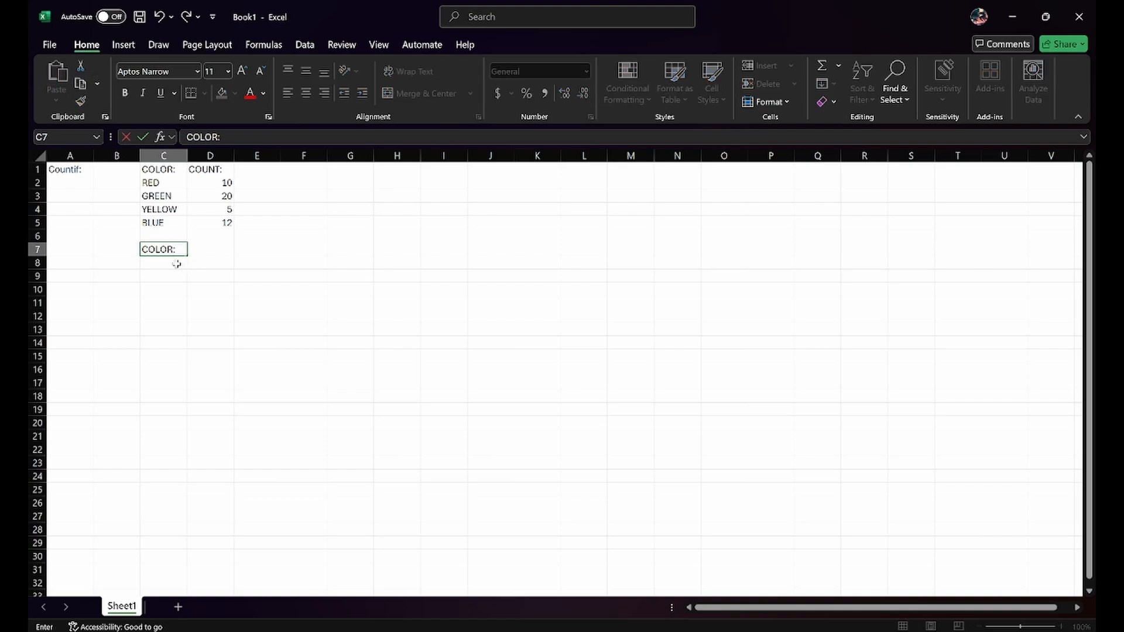
{"action": "key", "text": "Return"}
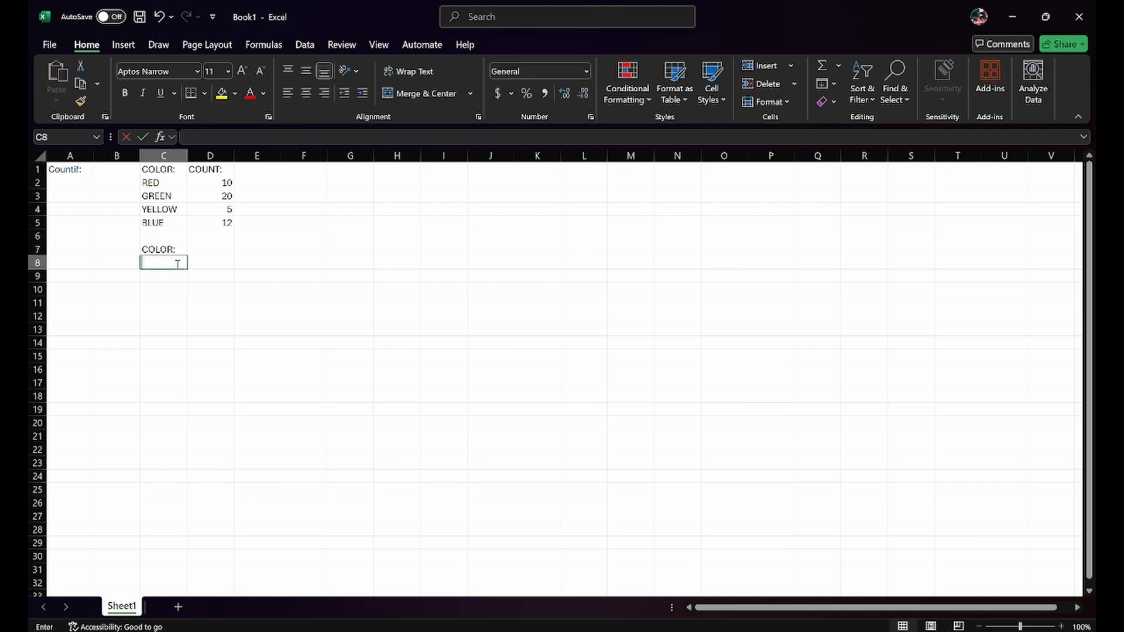
{"action": "type", "text": "RED"}
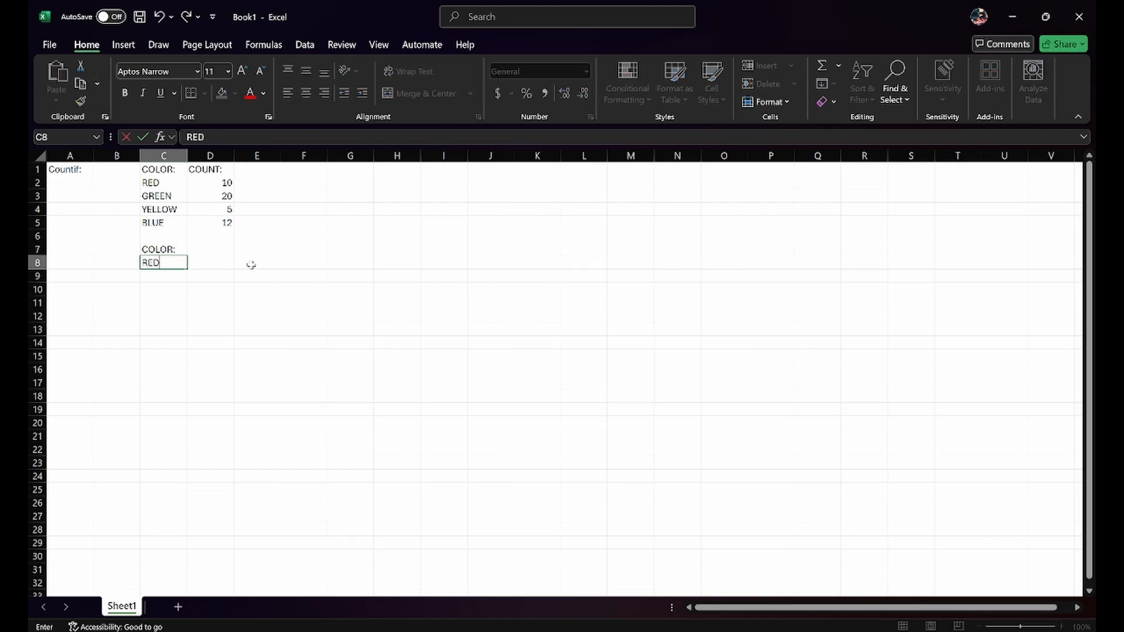
{"action": "double_click", "coordinate": [212, 253]}
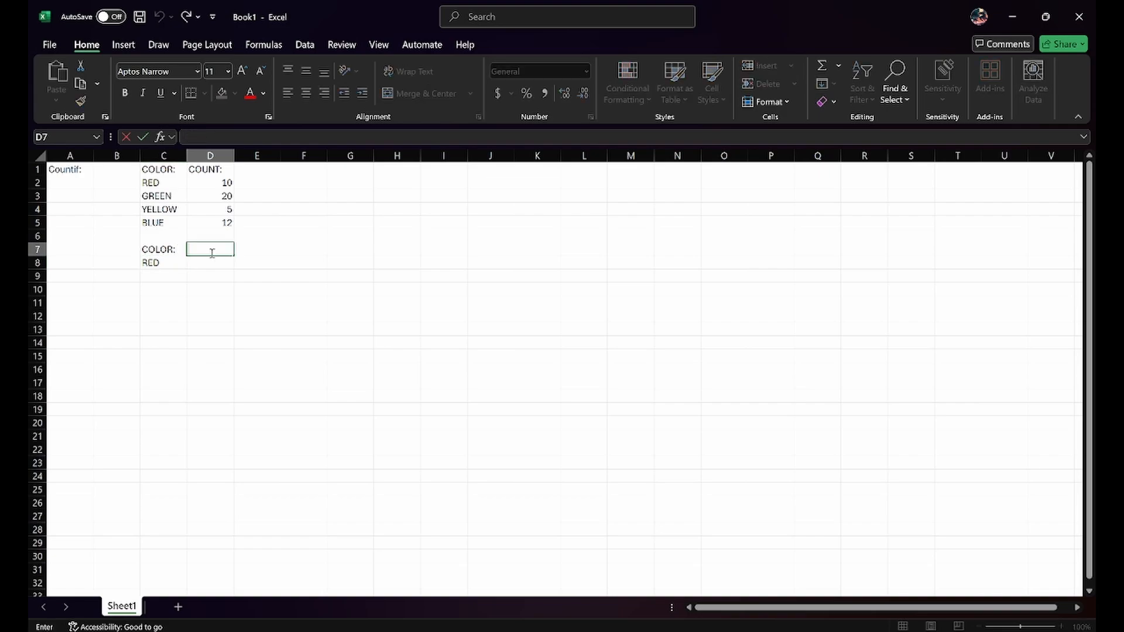
{"action": "type", "text": "Countif:"}
Enter the formula =COUNTIF(C2:C5,C8) in cell D8 to count how often the colour in C8 occurs
{"action": "double_click", "coordinate": [214, 263]}
{"action": "type", "text": "=countif("}
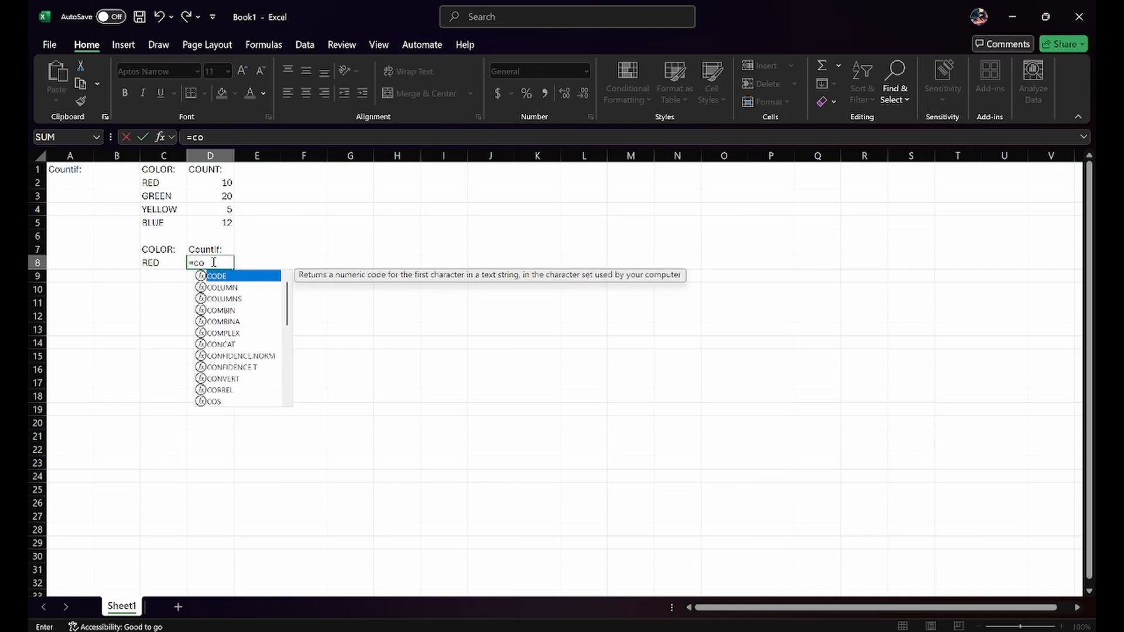
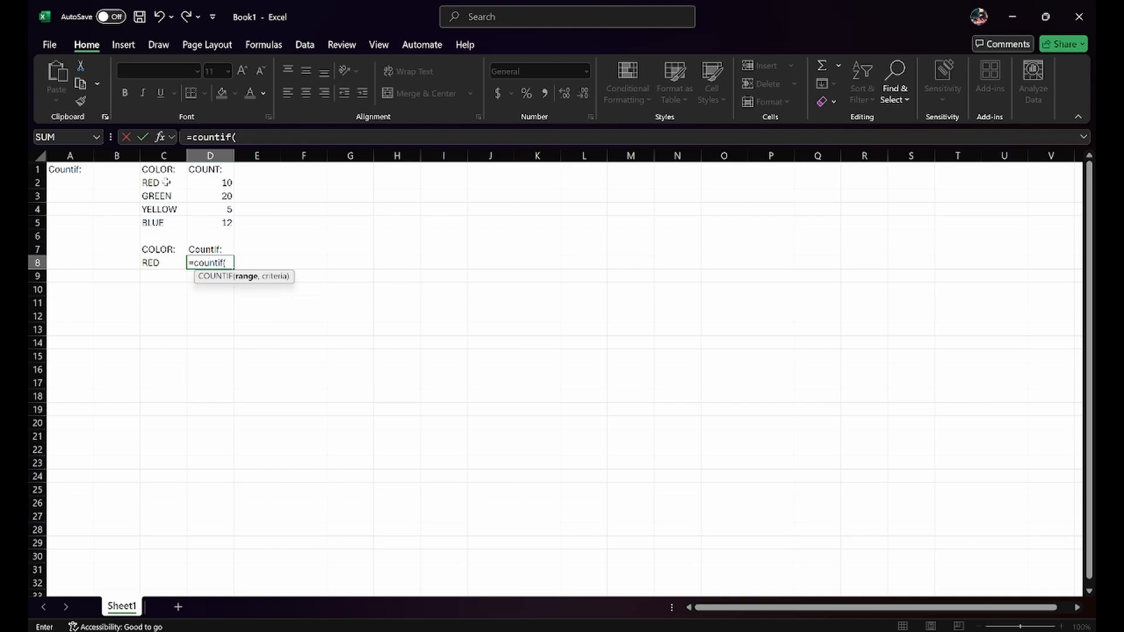
{"action": "left_click_drag", "start_coordinate": [166, 182], "coordinate": [164, 223]}
{"action": "type", "text": ","}
{"action": "left_click", "coordinate": [163, 223]}
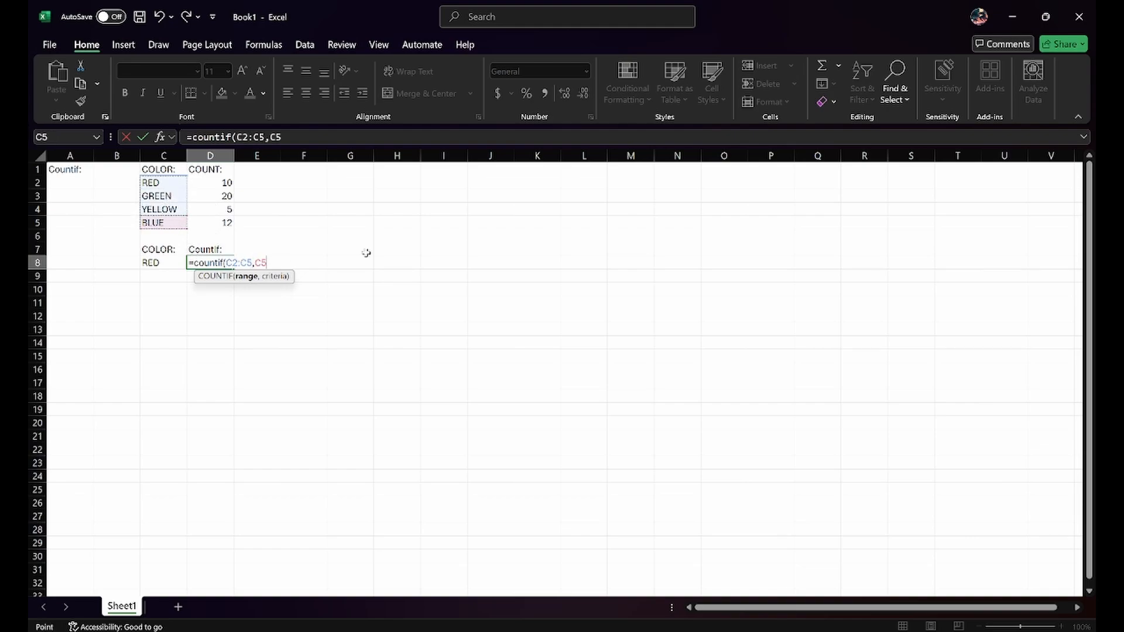
{"action": "key", "text": "BackSpace"}
{"action": "key", "text": "BackSpace"}
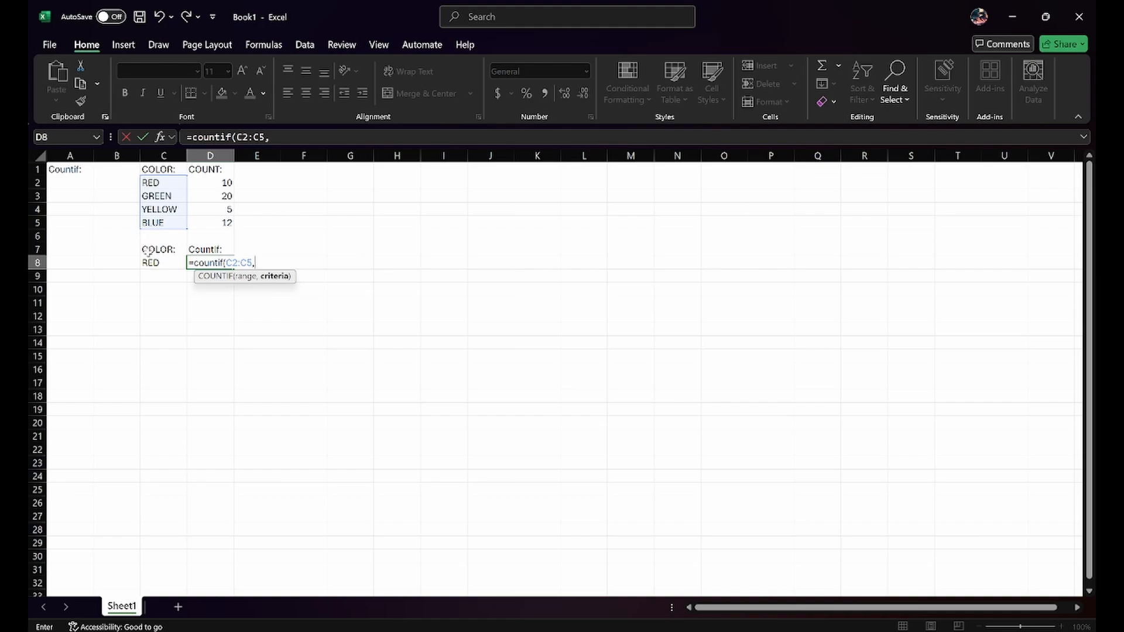
{"action": "left_click", "coordinate": [164, 267]}
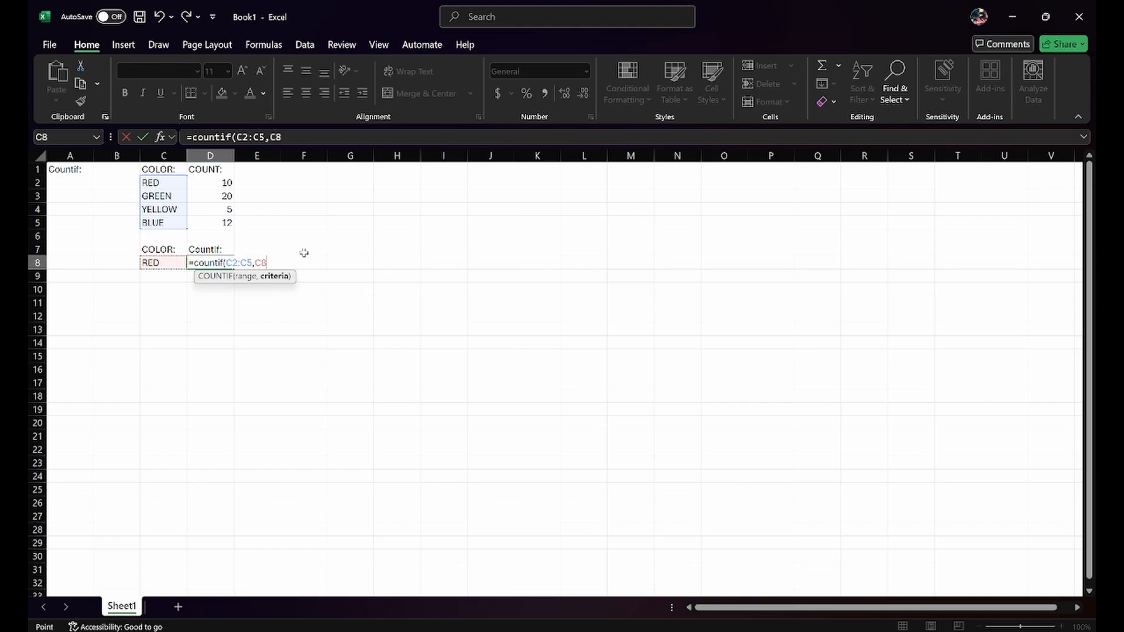
{"action": "type", "text": ")"}
{"action": "key", "text": "Return"}
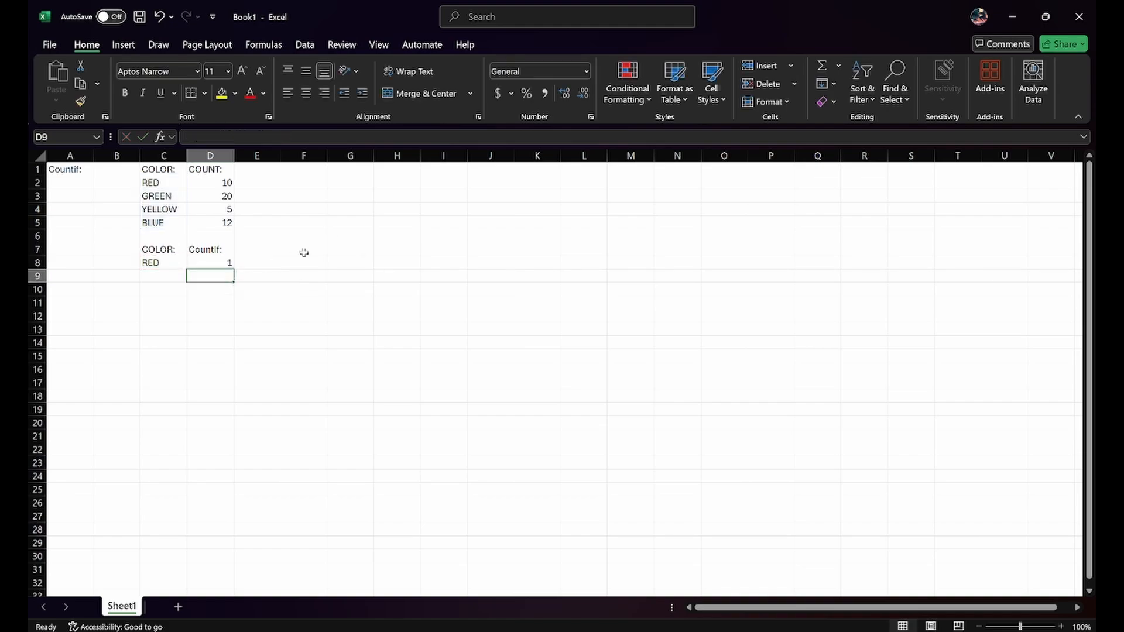
{"action": "key", "text": "Up"}
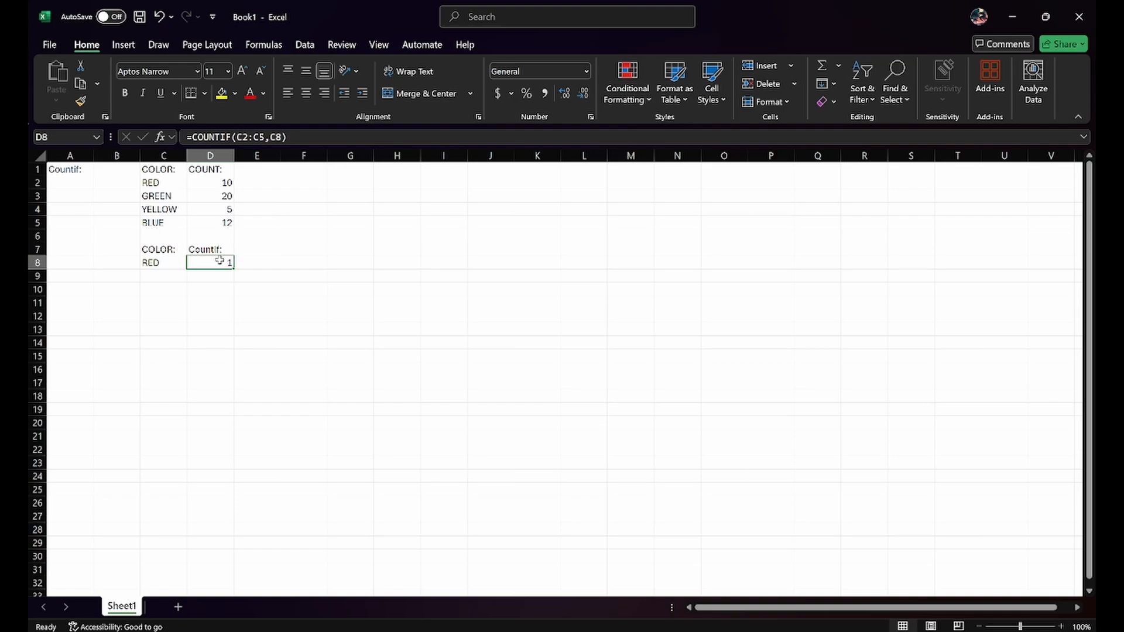
Replace BLUE in cell C5 with "RED" so the colour list holds a second match for the COUNTIF formula
{"action": "left_click", "coordinate": [150, 185]}
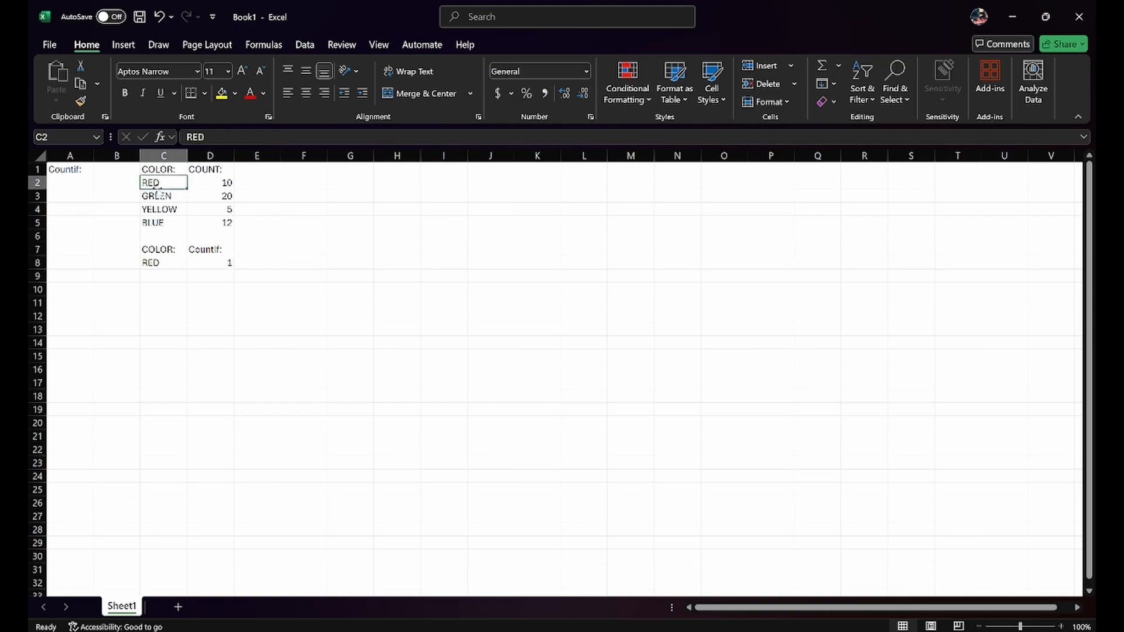
{"action": "left_click", "coordinate": [193, 182]}
{"action": "left_click", "coordinate": [207, 261]}
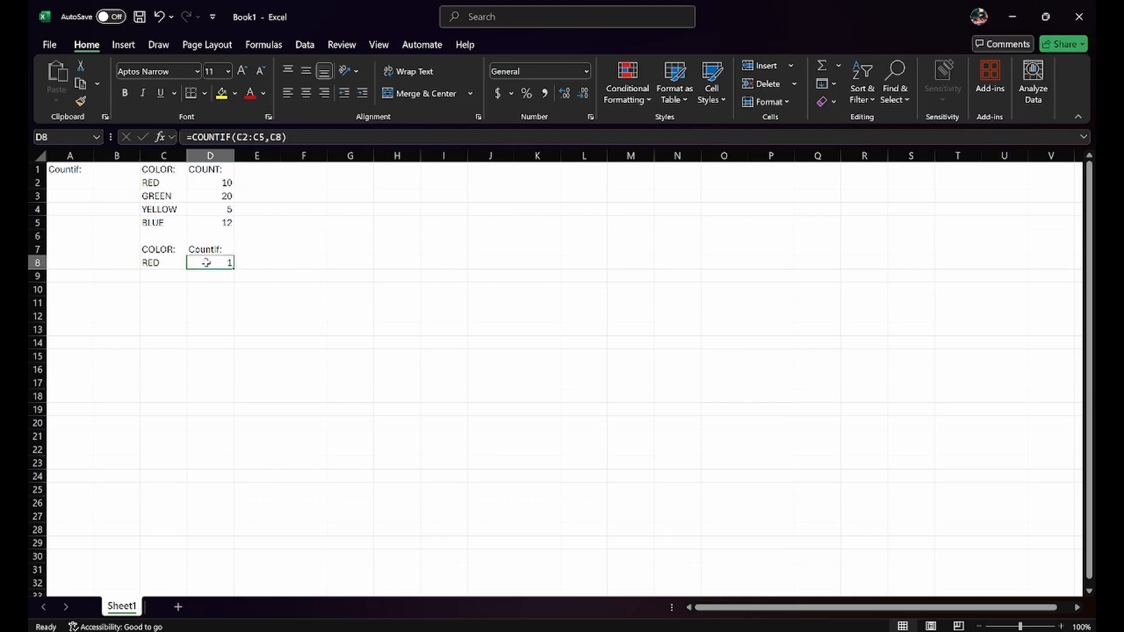
{"action": "left_click", "coordinate": [167, 184]}
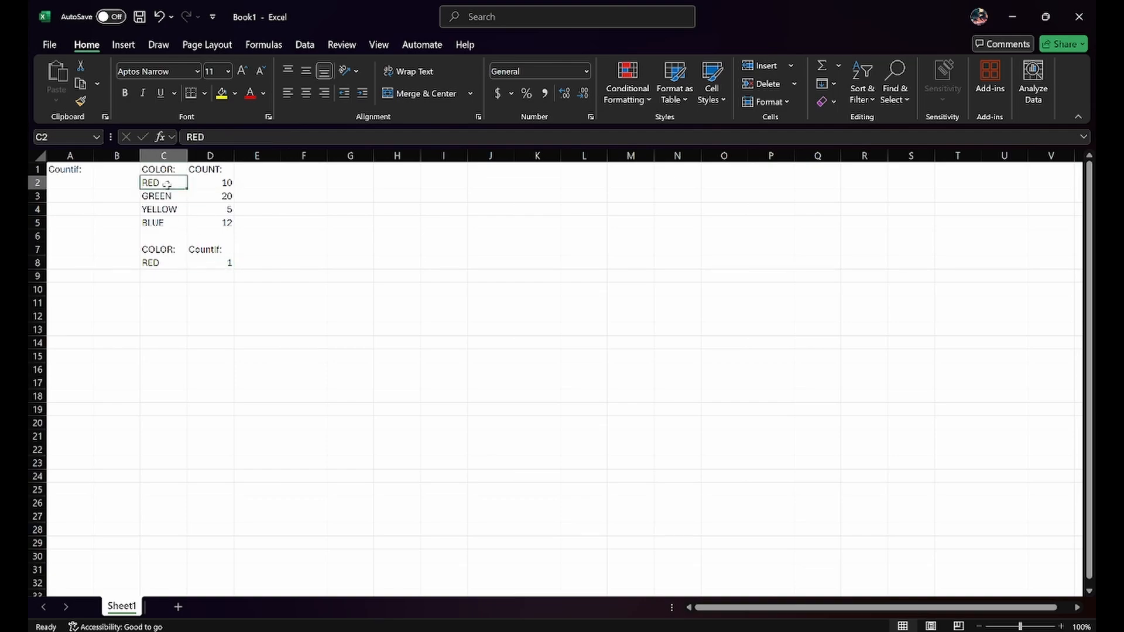
{"action": "double_click", "coordinate": [160, 223]}
{"action": "left_click_drag", "start_coordinate": [175, 223], "coordinate": [136, 223]}
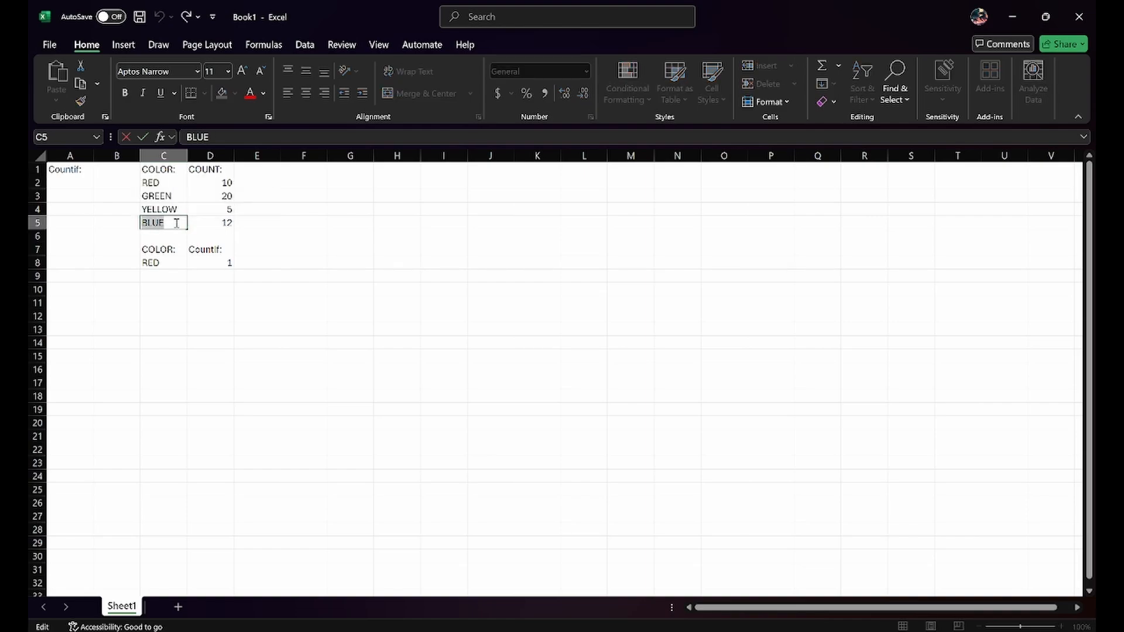
{"action": "type", "text": "RED"}
{"action": "left_click", "coordinate": [209, 262]}
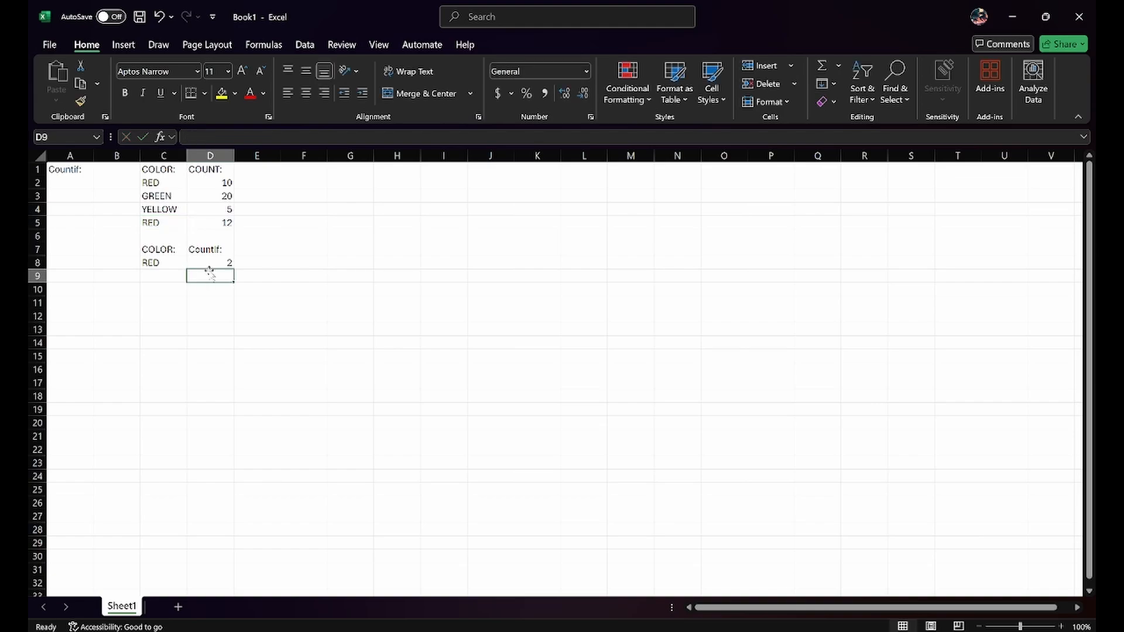
Review the RED entries in the range C2:C5 against the COUNTIF result in cell D8
{"action": "left_click", "coordinate": [156, 182]}
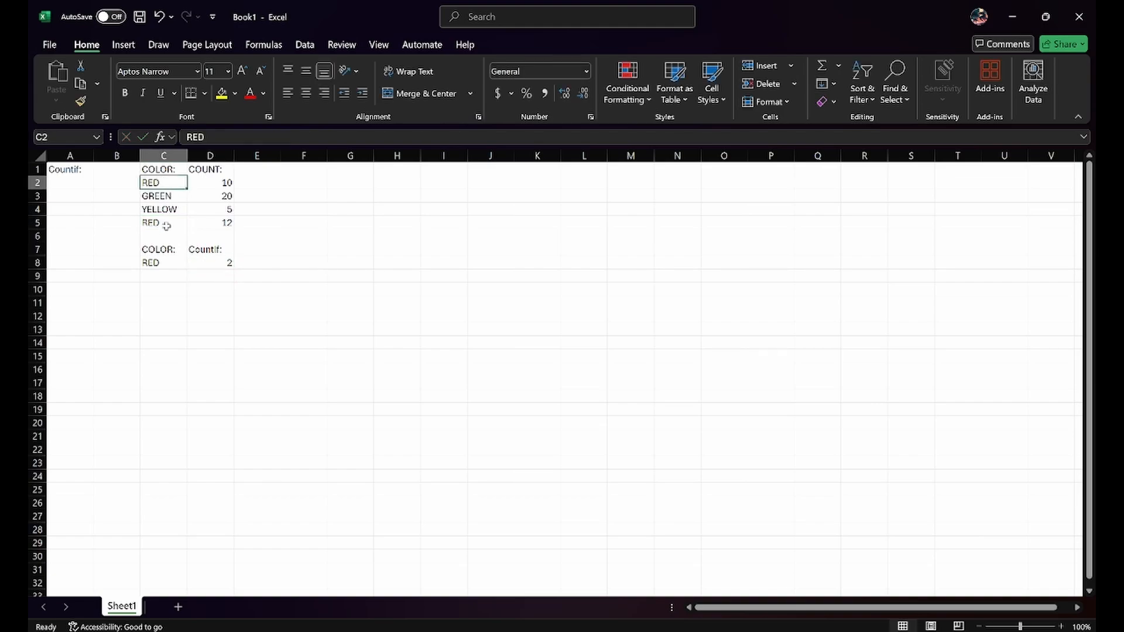
{"action": "left_click", "coordinate": [166, 223]}
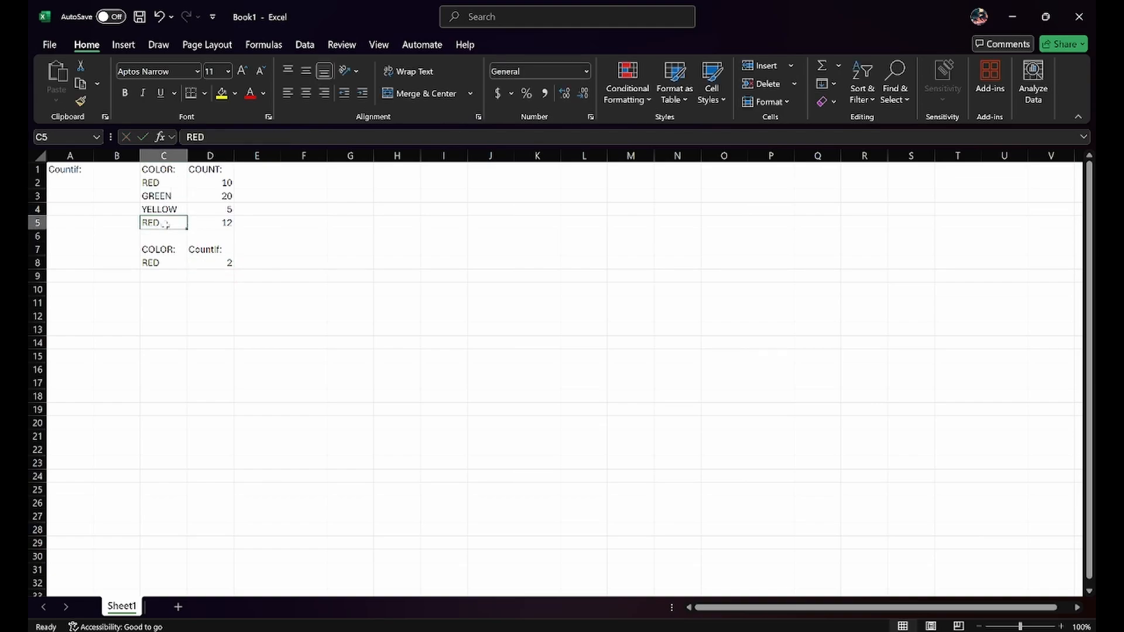
{"action": "left_click", "coordinate": [166, 186]}
{"action": "left_click_drag", "start_coordinate": [158, 224], "coordinate": [158, 230]}
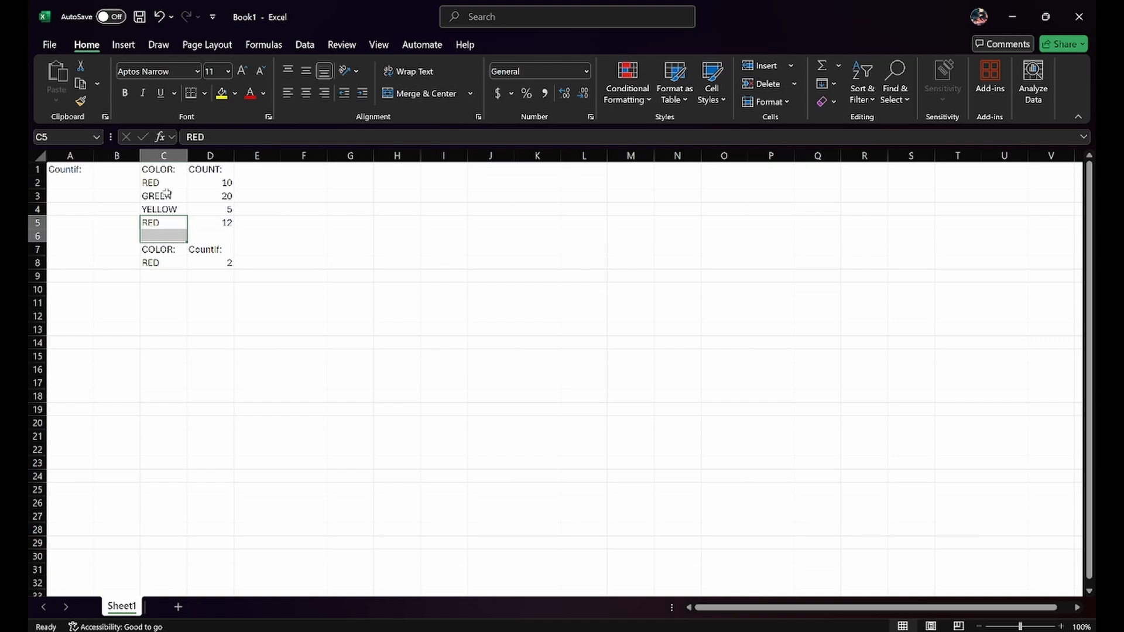
{"action": "left_click_drag", "start_coordinate": [166, 180], "coordinate": [165, 220]}
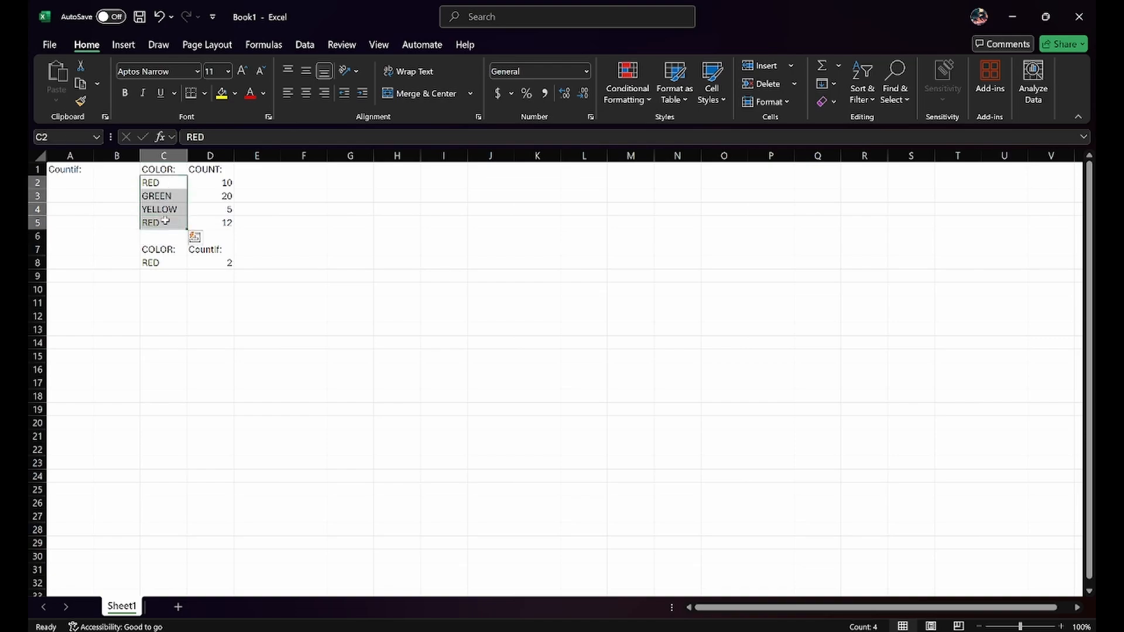
{"action": "left_click", "coordinate": [227, 261]}
{"action": "left_click", "coordinate": [268, 264]}
{"action": "left_click", "coordinate": [207, 277]}
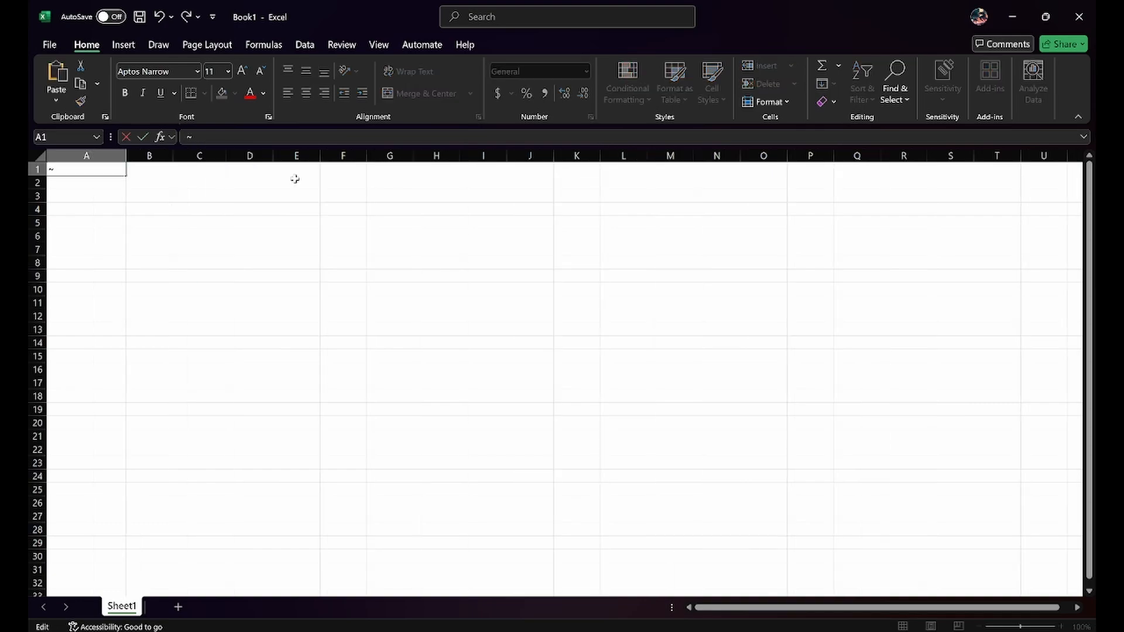
Label the blank sheet "Concatenation:" in A1 and add the column headings "First Name:" in C1 and "Last Name:" in D1
{"action": "type", "text": "Concatenation:"}
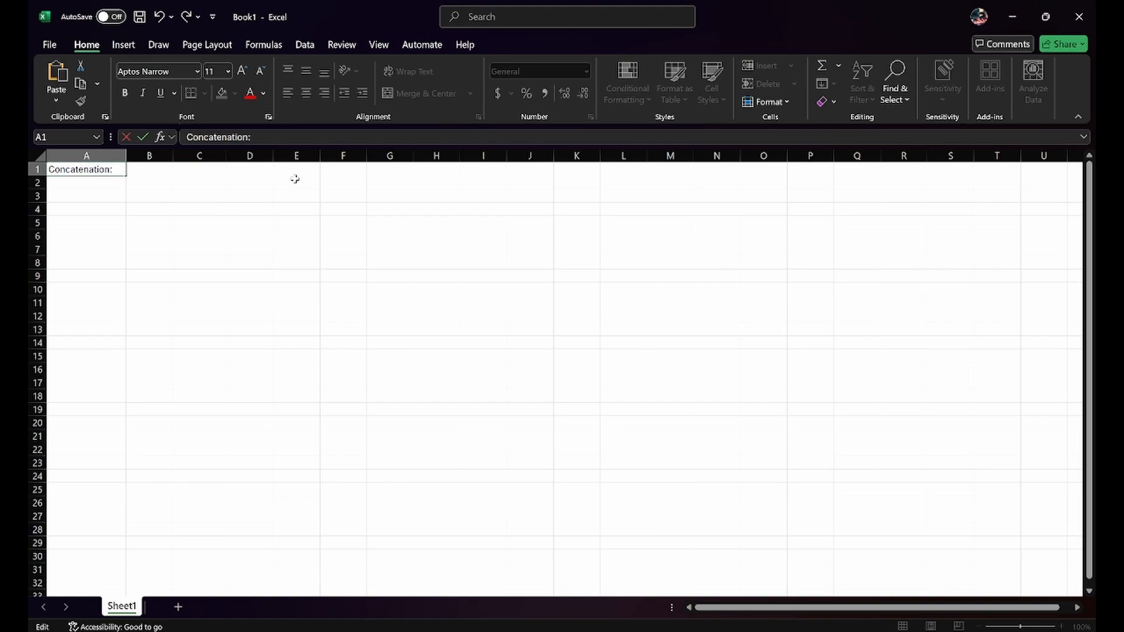
{"action": "left_click", "coordinate": [201, 171]}
{"action": "type", "text": "First"}
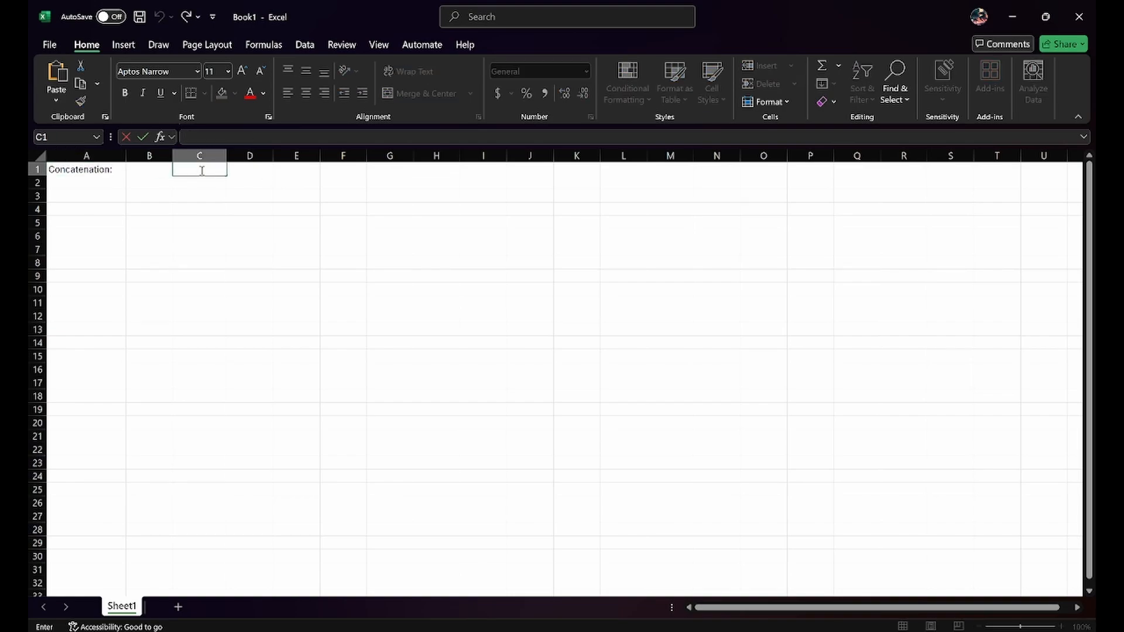
{"action": "type", "text": " Name"}
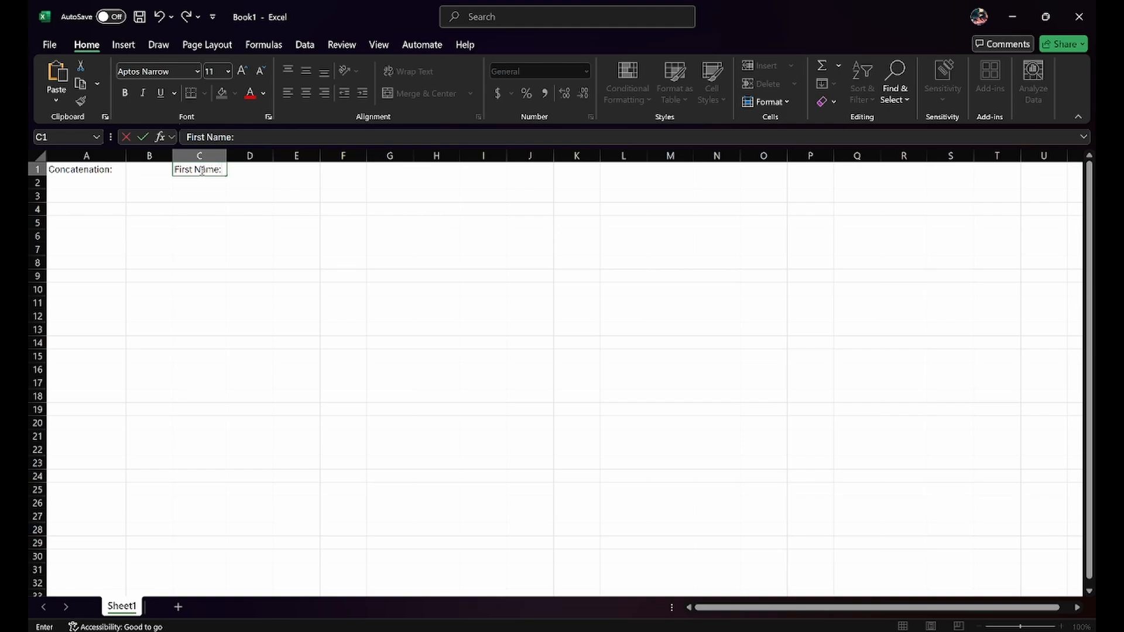
{"action": "type", "text": ":"}
{"action": "left_click", "coordinate": [242, 169]}
{"action": "type", "text": "Last Name"}
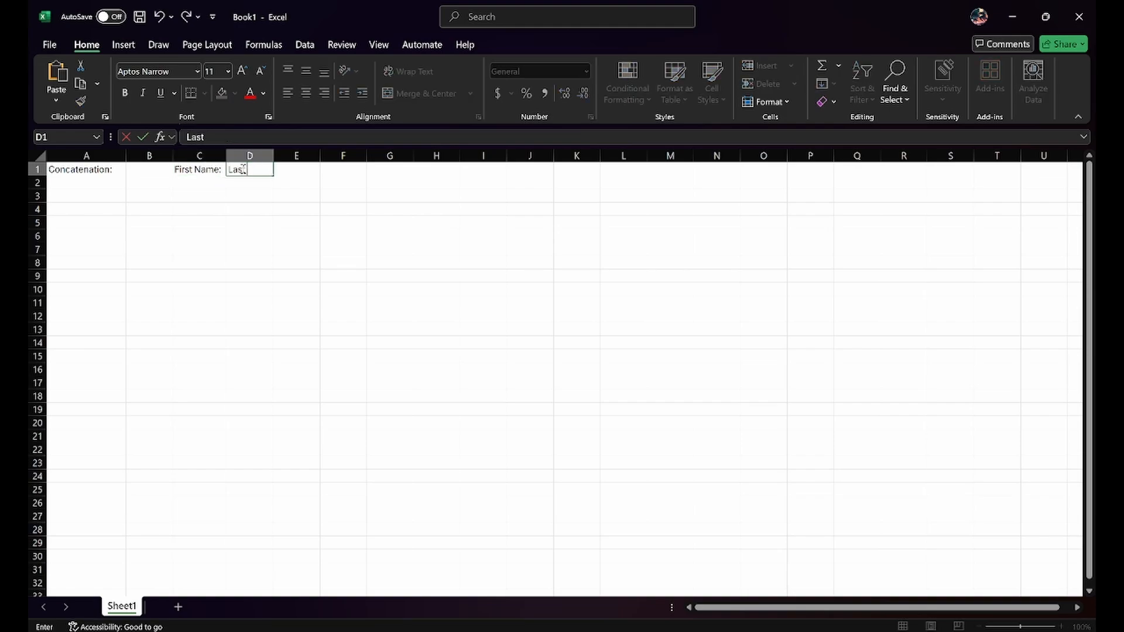
Enter the first person's first name in cell C2 and correct its spelling
{"action": "left_click", "coordinate": [215, 182]}
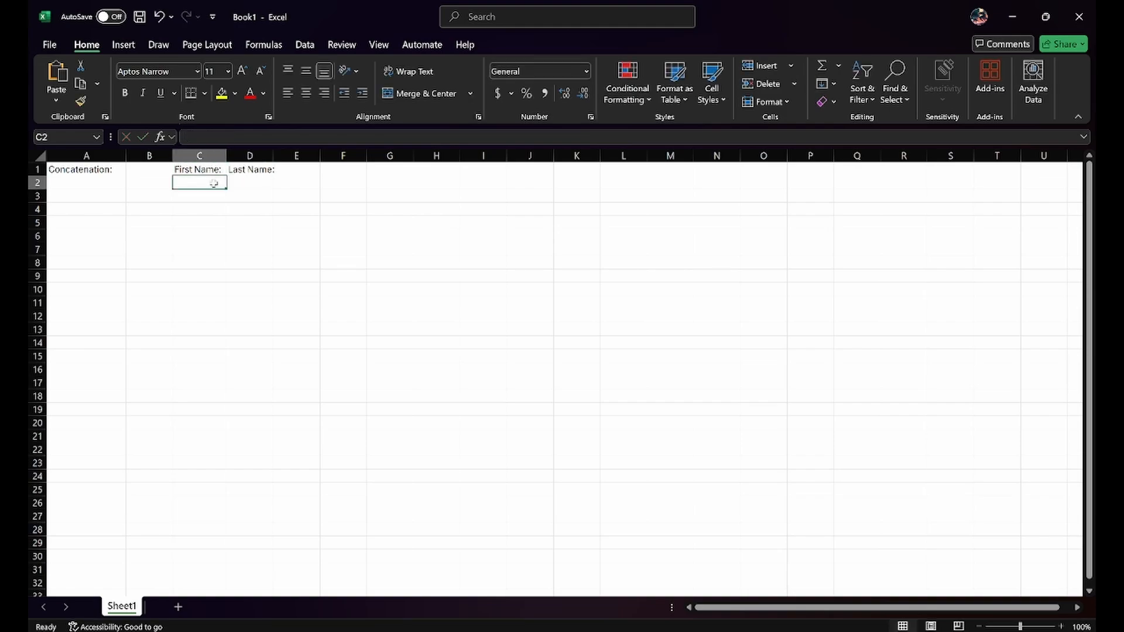
{"action": "type", "text": "Jongn"}
{"action": "key", "text": "BackSpace"}
{"action": "key", "text": "BackSpace"}
{"action": "key", "text": "BackSpace"}
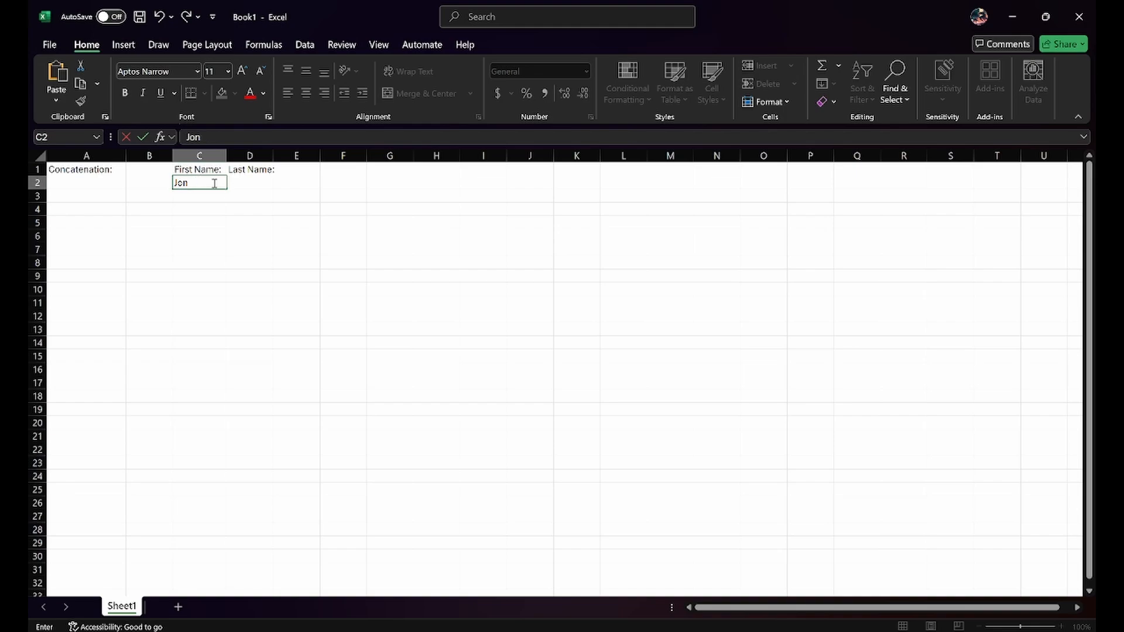
{"action": "type", "text": "gn"}
{"action": "key", "text": "Return"}
{"action": "double_click", "coordinate": [214, 183]}
{"action": "key", "text": "BackSpace"}
{"action": "key", "text": "BackSpace"}
{"action": "type", "text": "hn"}
{"action": "key", "text": "Return"}
Fill cells C3:C6 with the first names of four more people
{"action": "type", "text": "Jane"}
{"action": "key", "text": "ctrl+Return"}
{"action": "key", "text": "Return"}
{"action": "type", "text": "Rick"}
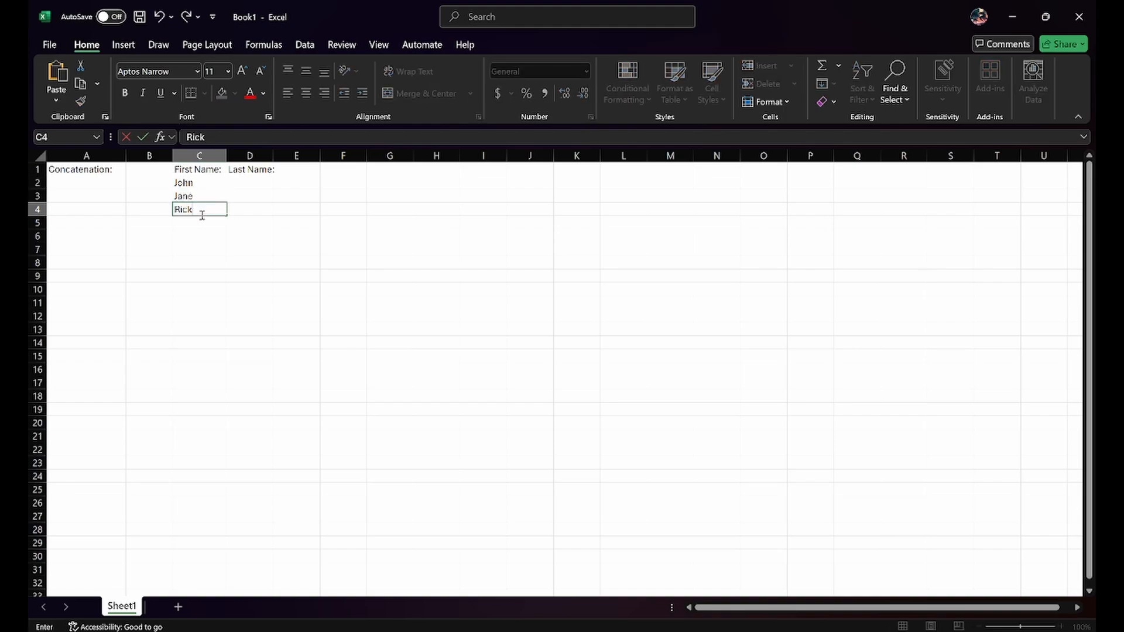
{"action": "key", "text": "Return"}
{"action": "type", "text": "Kelly"}
{"action": "key", "text": "Return"}
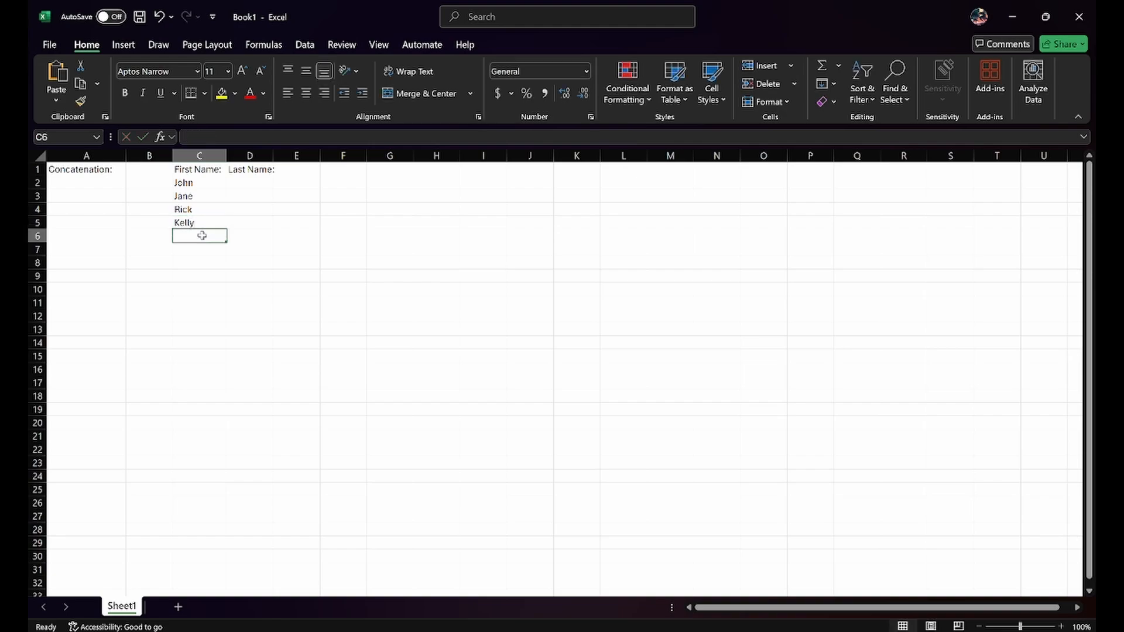
{"action": "type", "text": "Henry"}
Enter the first person's last name in cell D2, starting with a capital letter
{"action": "left_click", "coordinate": [251, 183]}
{"action": "type", "text": "doe"}
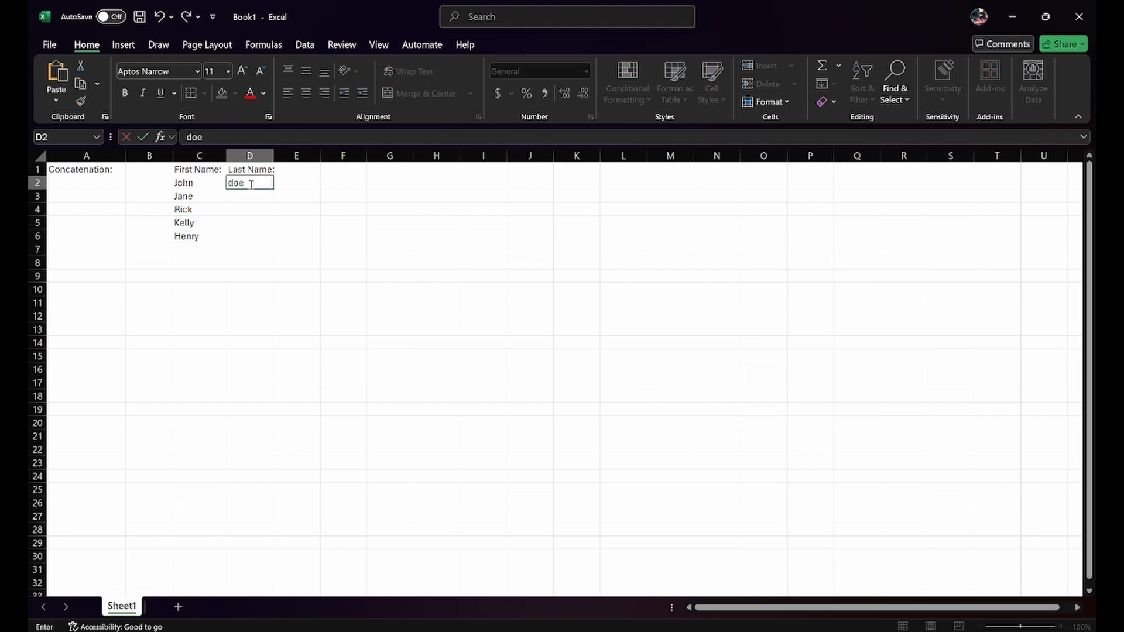
{"action": "key", "text": "Left"}
{"action": "key", "text": "Left"}
{"action": "left_click", "coordinate": [250, 183]}
{"action": "double_click", "coordinate": [245, 184]}
{"action": "key", "text": "BackSpace"}
{"action": "key", "text": "BackSpace"}
{"action": "key", "text": "BackSpace"}
{"action": "type", "text": "Doe"}
{"action": "key", "text": "Return"}
Copy the last name in D2 into cell D3
{"action": "key", "text": "Up"}
{"action": "key", "text": "ctrl+c"}
{"action": "left_click", "coordinate": [247, 199]}
{"action": "key", "text": "ctrl+v"}
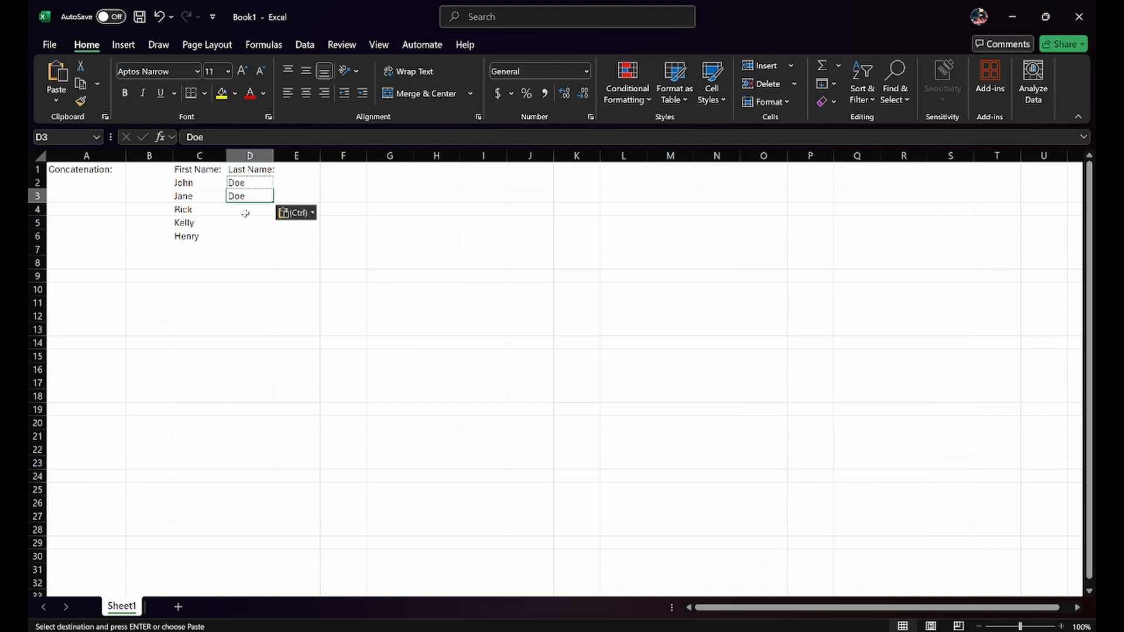
Enter the last names of the remaining three people in cells D4:D6
{"action": "left_click", "coordinate": [243, 209]}
{"action": "type", "text": "Walters"}
{"action": "key", "text": "Return"}
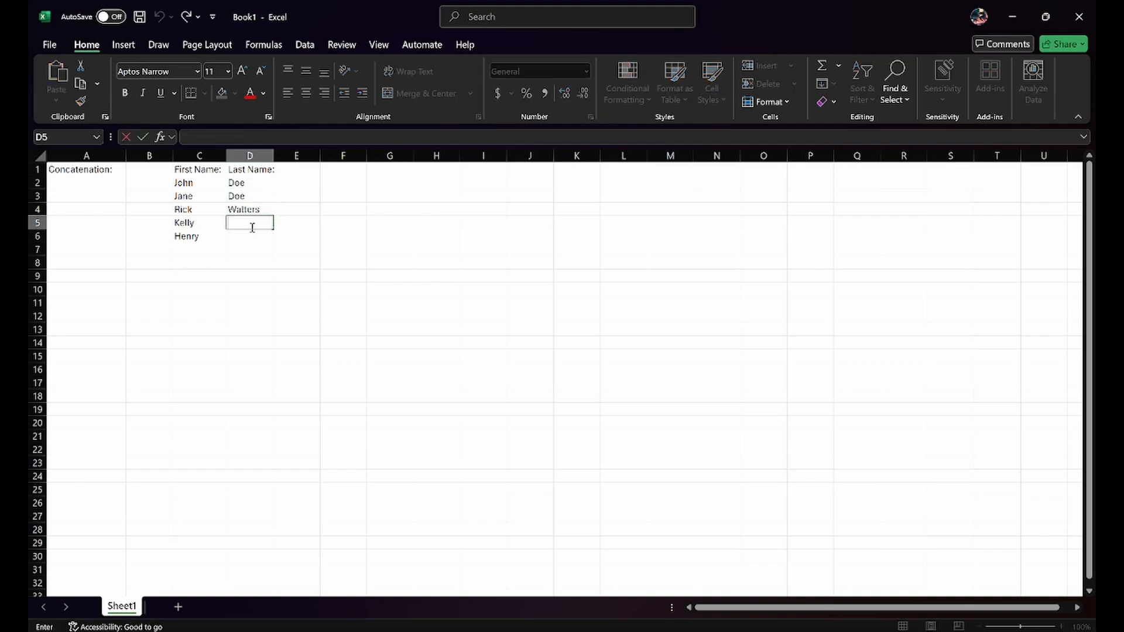
{"action": "type", "text": "Hoola"}
{"action": "type", "text": "land"}
{"action": "key", "text": "Return"}
{"action": "type", "text": "Hill"}
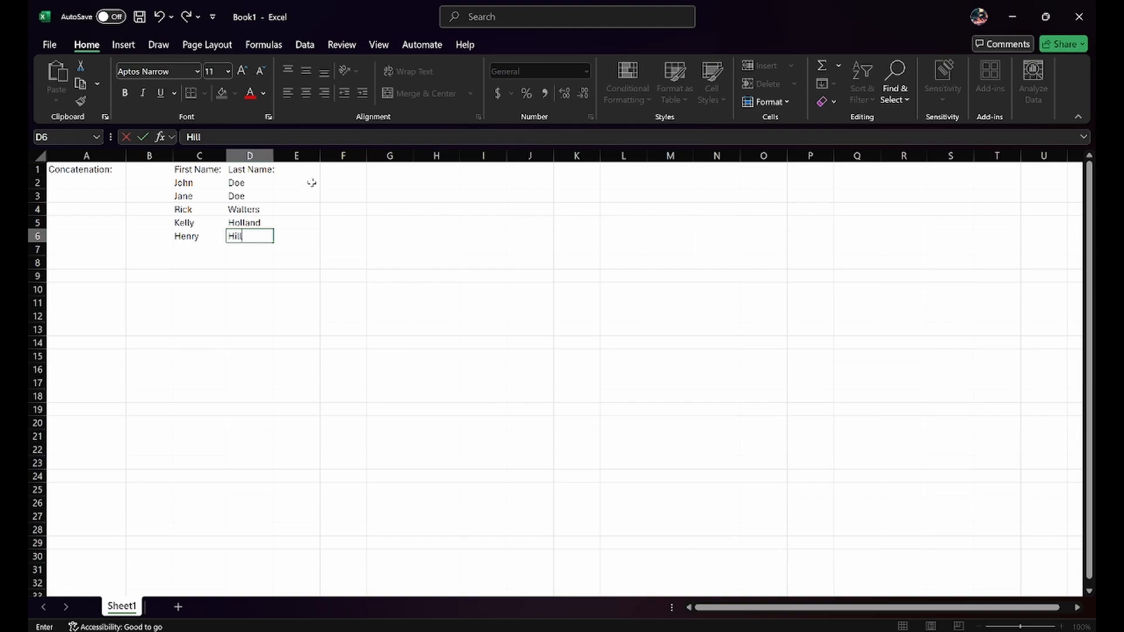
Start a CONCAT formula in cell E2 that joins the first names in C2:C6 with the last names in D2:D6
{"action": "left_click", "coordinate": [311, 182]}
{"action": "type", "text": "=conca"}
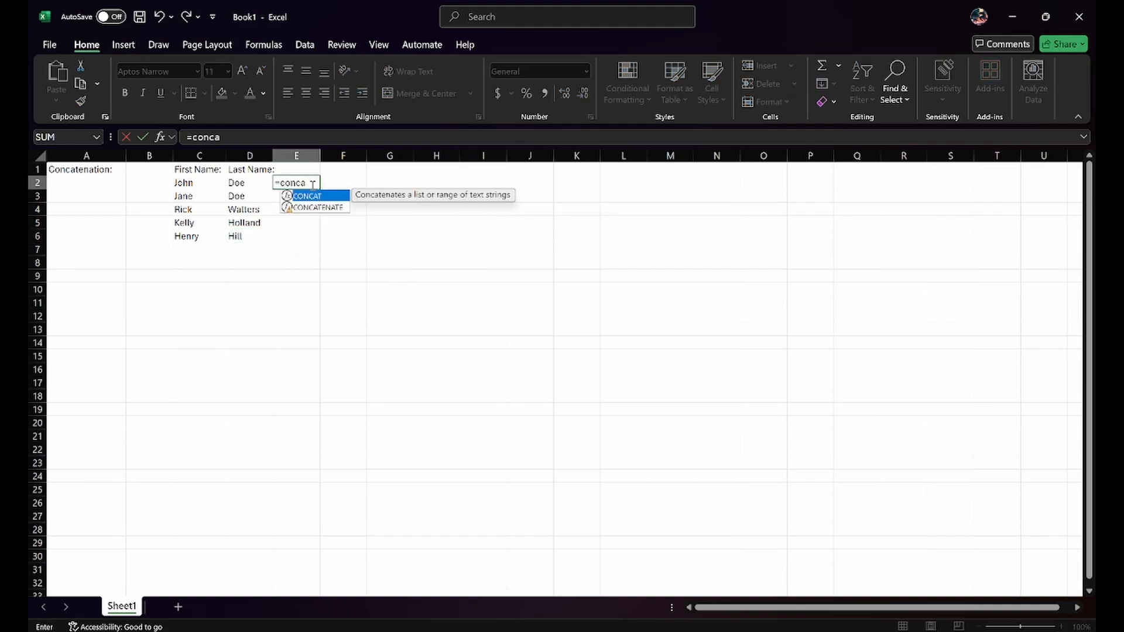
{"action": "type", "text": "t("}
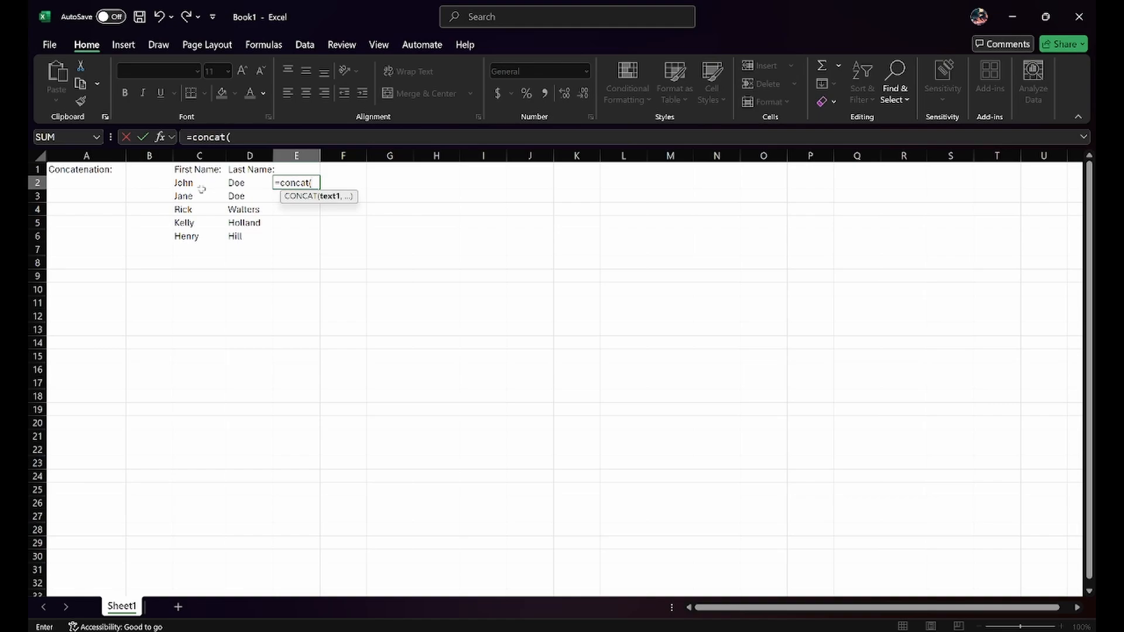
{"action": "left_click_drag", "start_coordinate": [201, 183], "coordinate": [200, 234]}
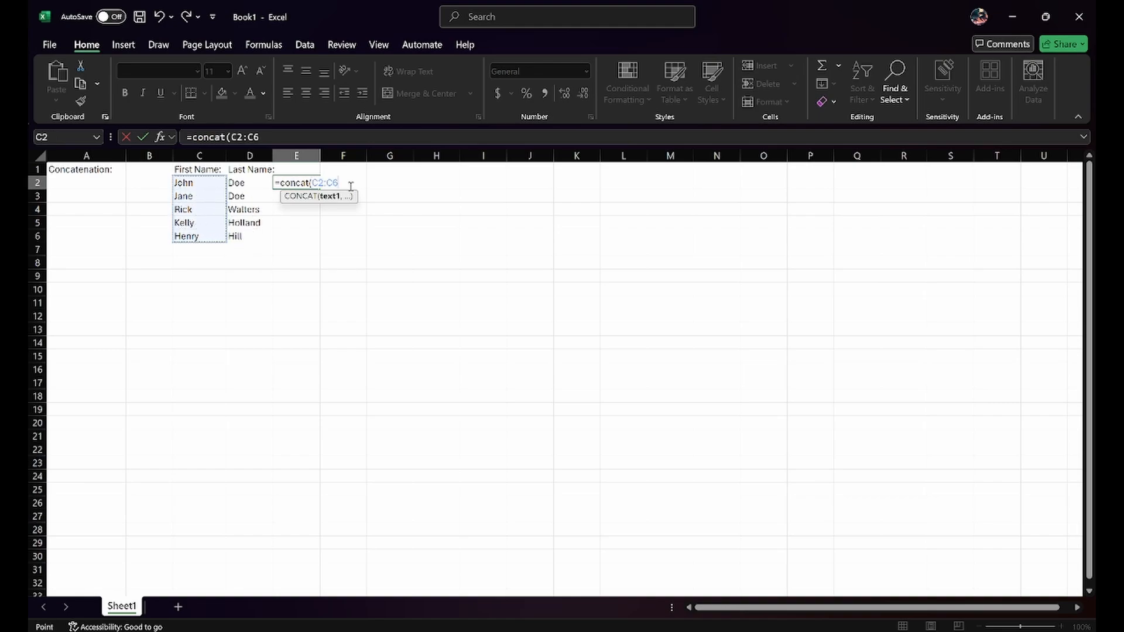
{"action": "type", "text": ","}
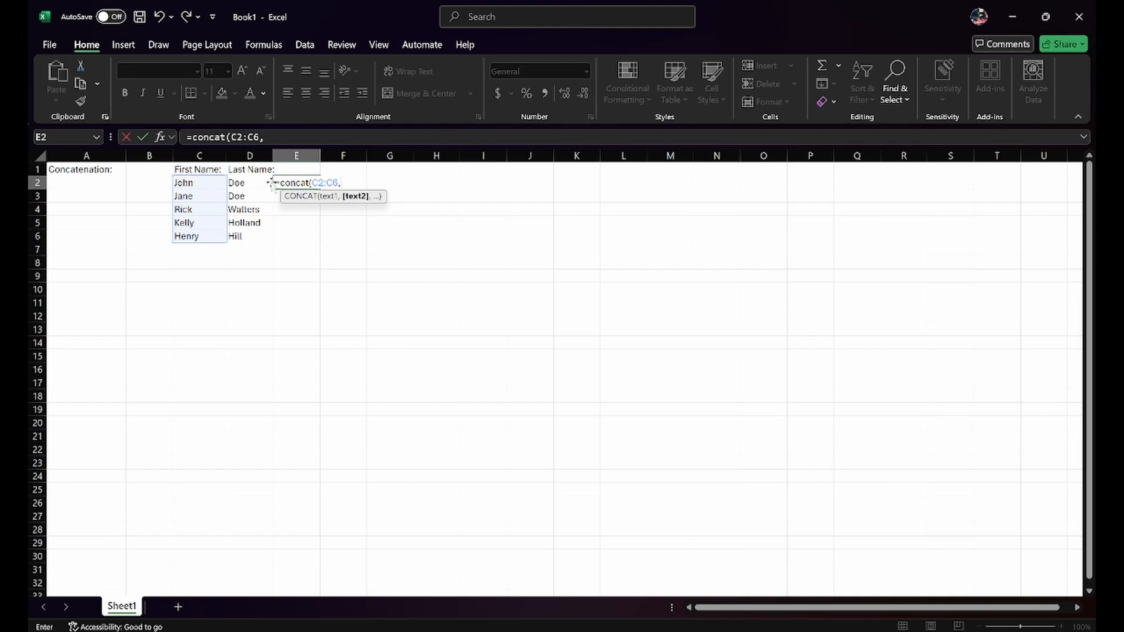
{"action": "left_click_drag", "start_coordinate": [246, 183], "coordinate": [249, 236]}
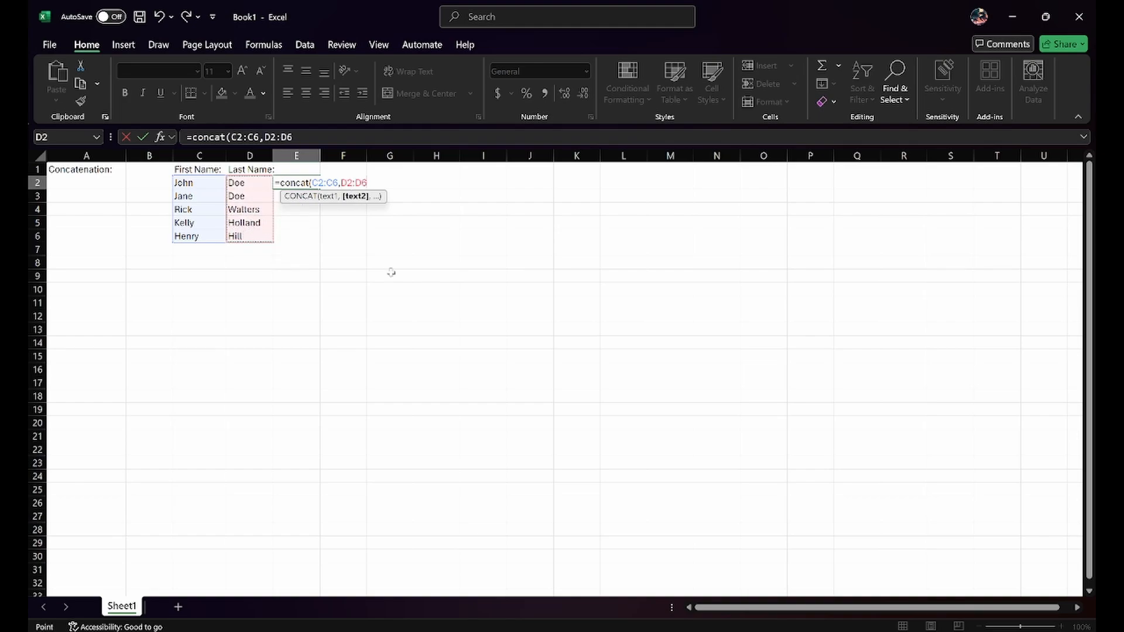
{"action": "type", "text": ")"}
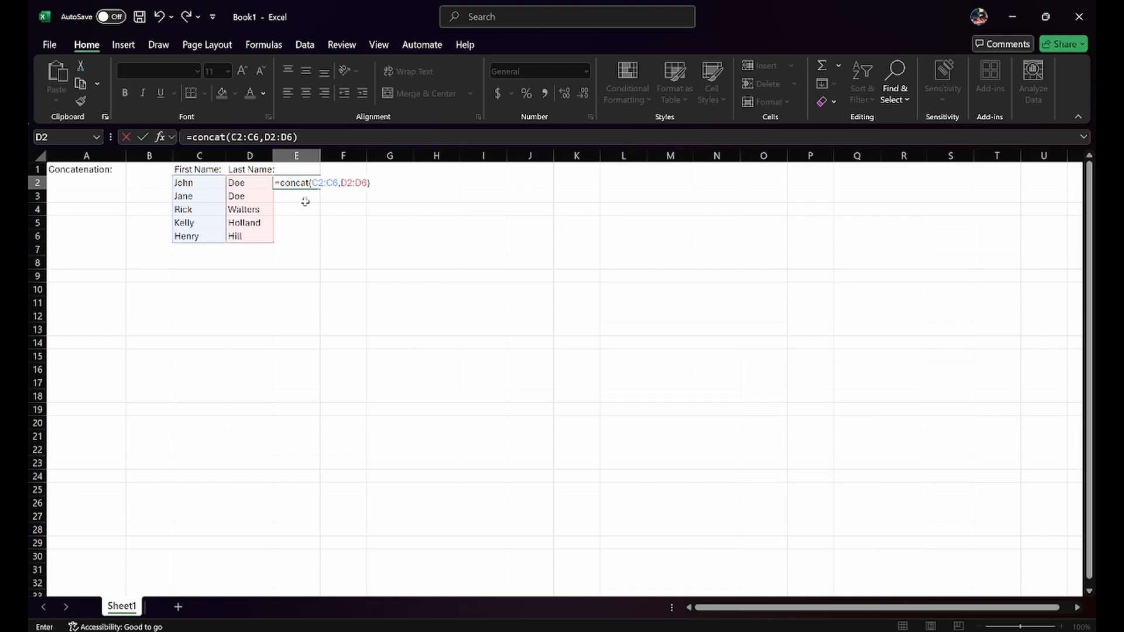
Reduce the two ranges in the E2 formula to single cells so it reads =CONCAT(C2,D2), and enter it
{"action": "left_click", "coordinate": [337, 183]}
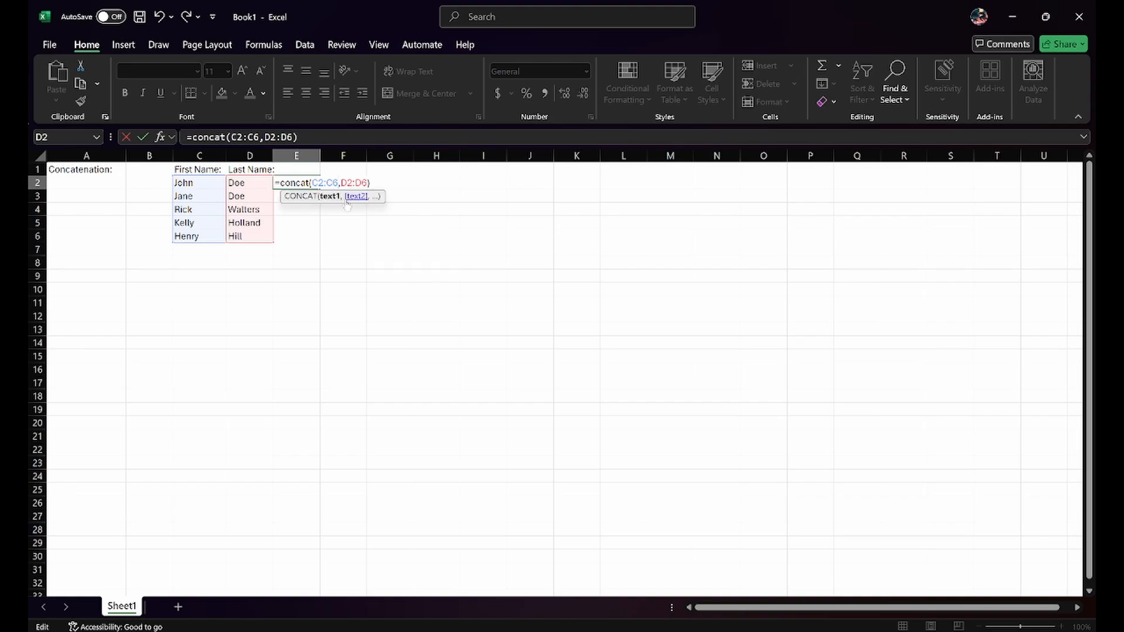
{"action": "key", "text": "BackSpace"}
{"action": "key", "text": "BackSpace"}
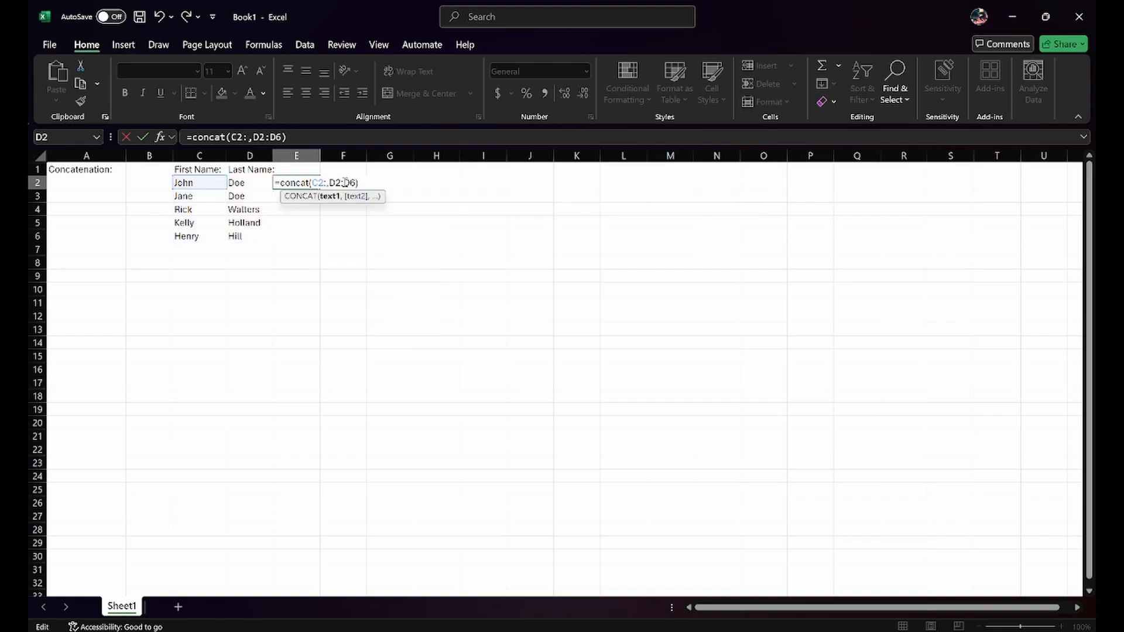
{"action": "key", "text": "BackSpace"}
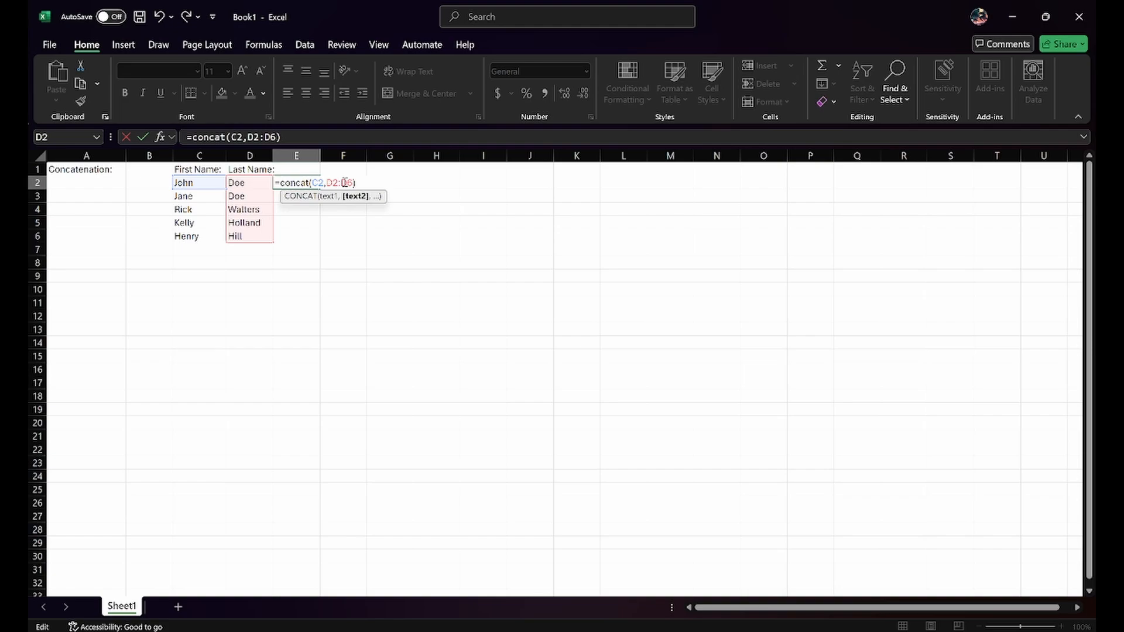
{"action": "key", "text": "BackSpace"}
{"action": "key", "text": "BackSpace"}
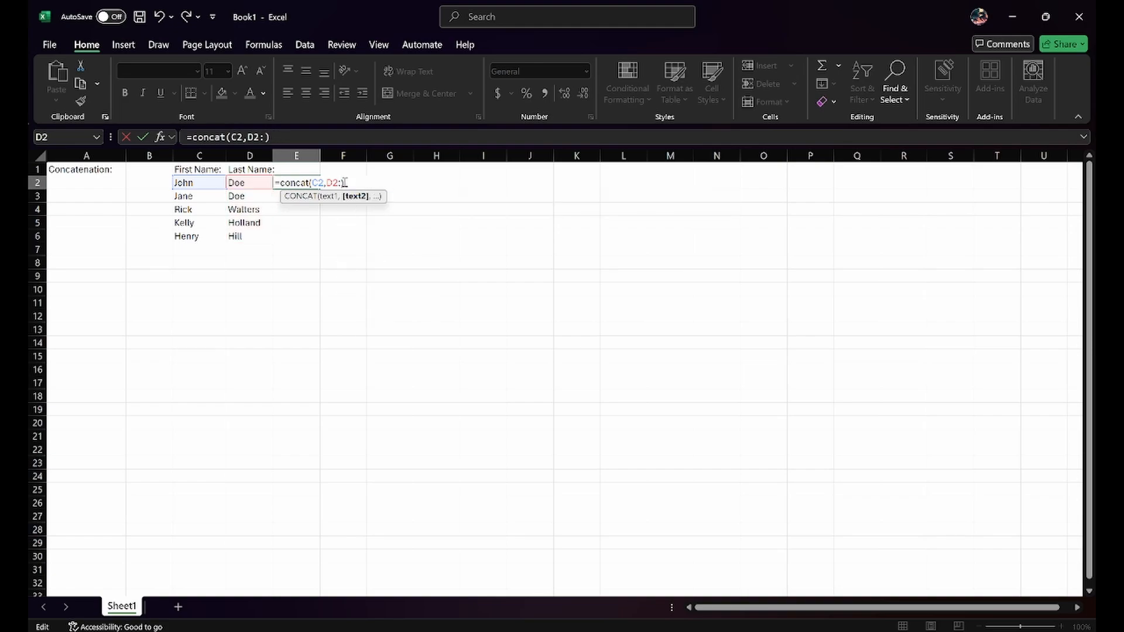
{"action": "key", "text": "Return"}
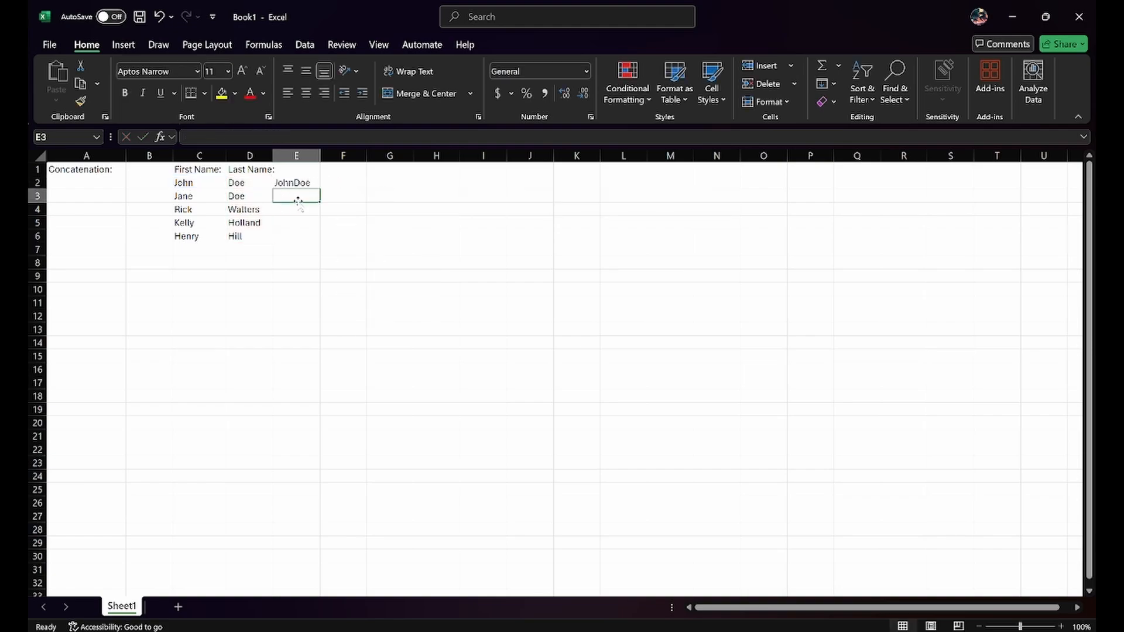
Copy the CONCAT formula in E2 down through E6 and review the formula in E2
{"action": "left_click", "coordinate": [310, 184]}
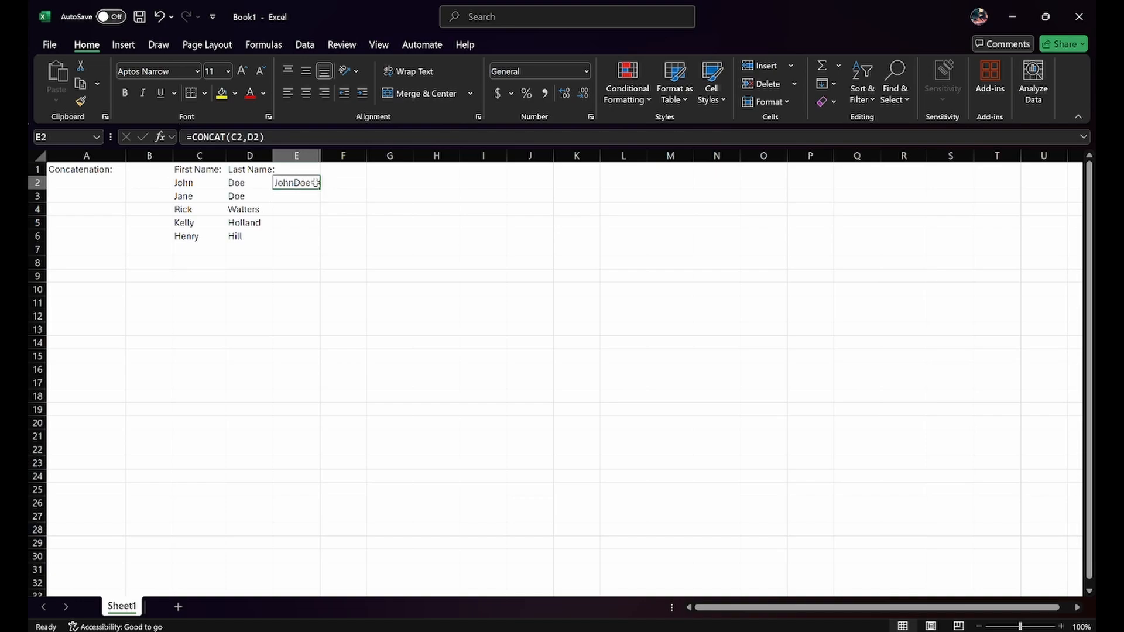
{"action": "left_click_drag", "start_coordinate": [317, 188], "coordinate": [318, 241]}
{"action": "left_click", "coordinate": [337, 184]}
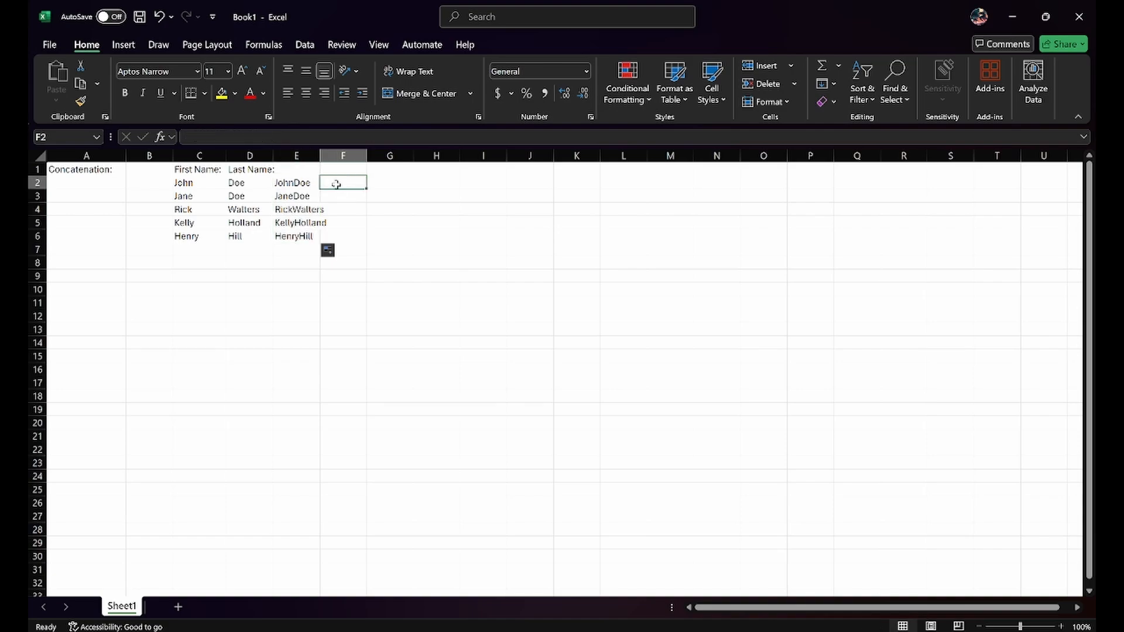
{"action": "left_click", "coordinate": [295, 184]}
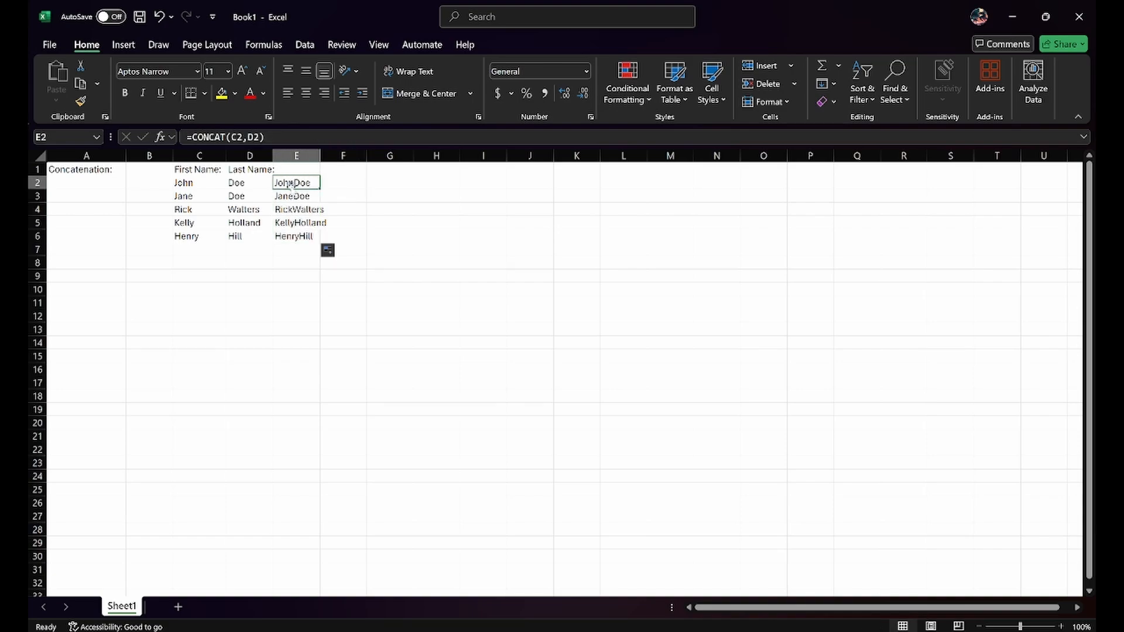
{"action": "left_click", "coordinate": [337, 185]}
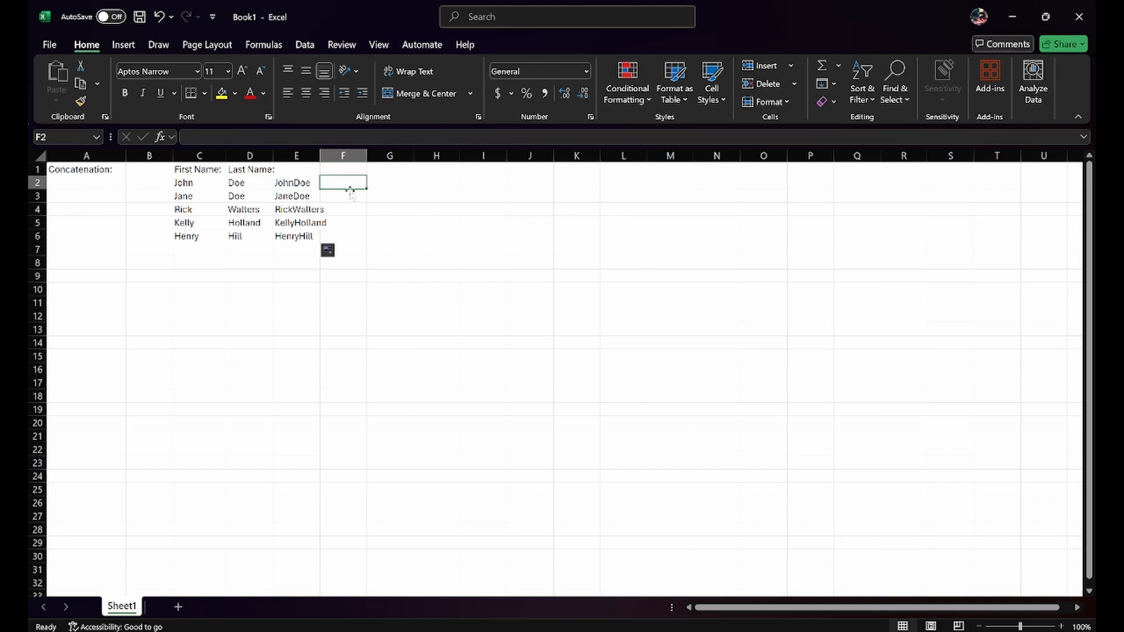
Enter =CONCAT(C2, " ",D2) in cell F2 to join the first and last name with a space between them
{"action": "double_click", "coordinate": [354, 184]}
{"action": "type", "text": "=concat"}
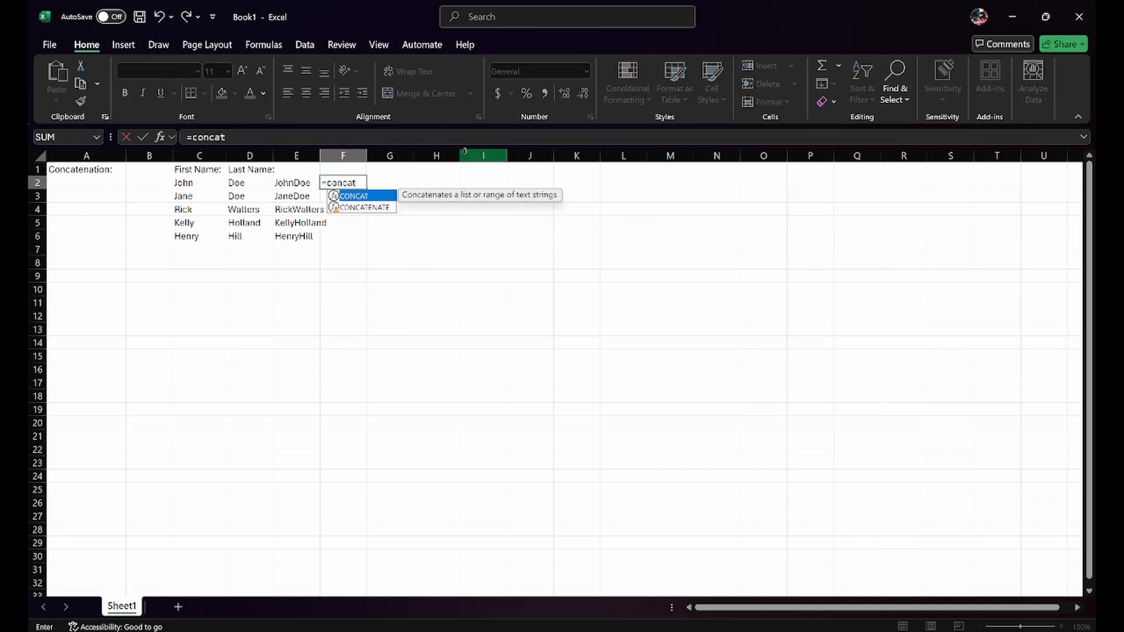
{"action": "type", "text": "("}
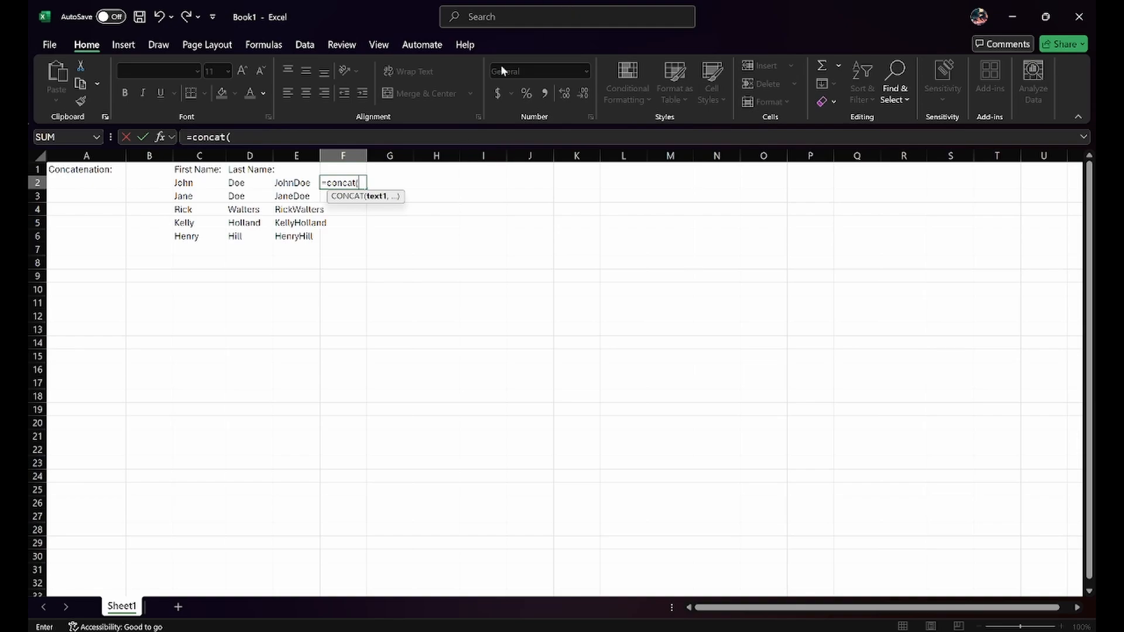
{"action": "left_click", "coordinate": [189, 182]}
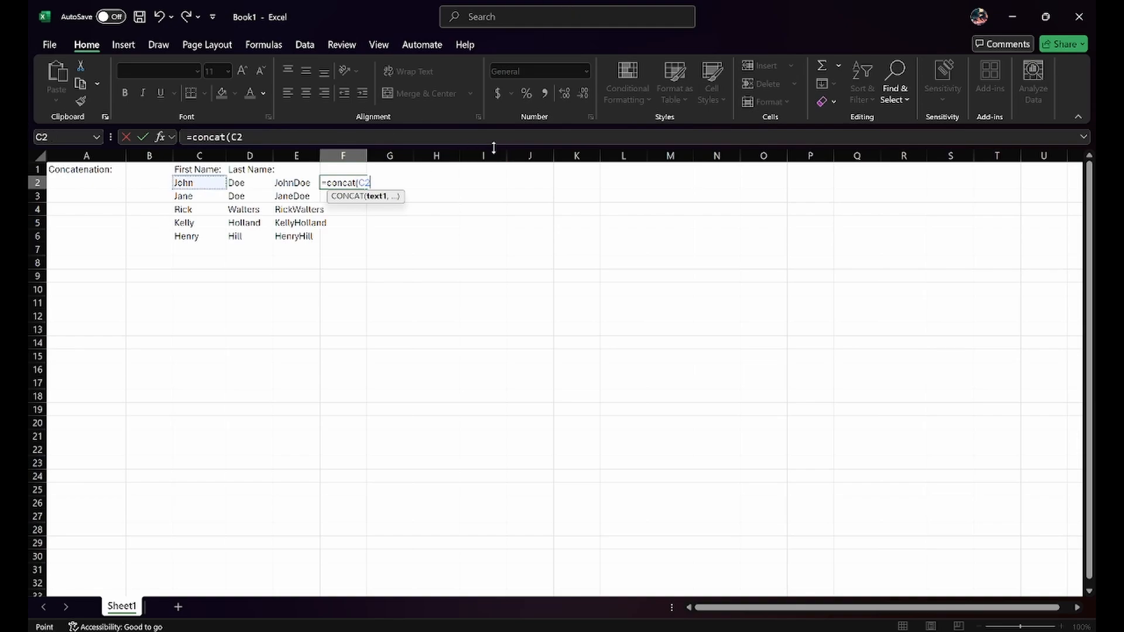
{"action": "type", "text": ","}
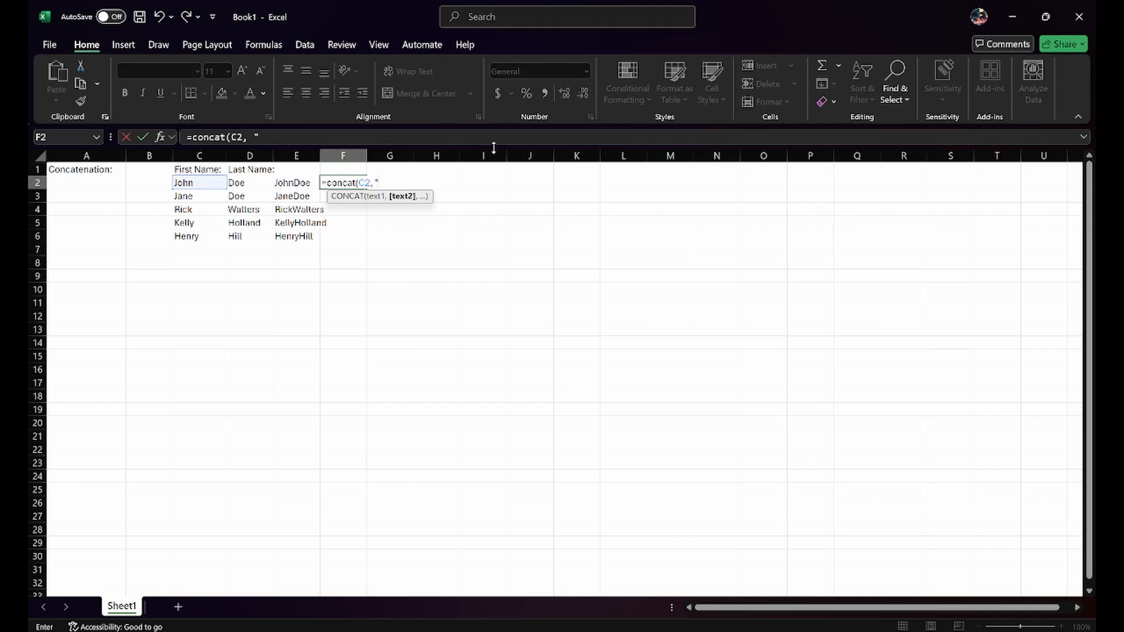
{"action": "type", "text": " \" \","}
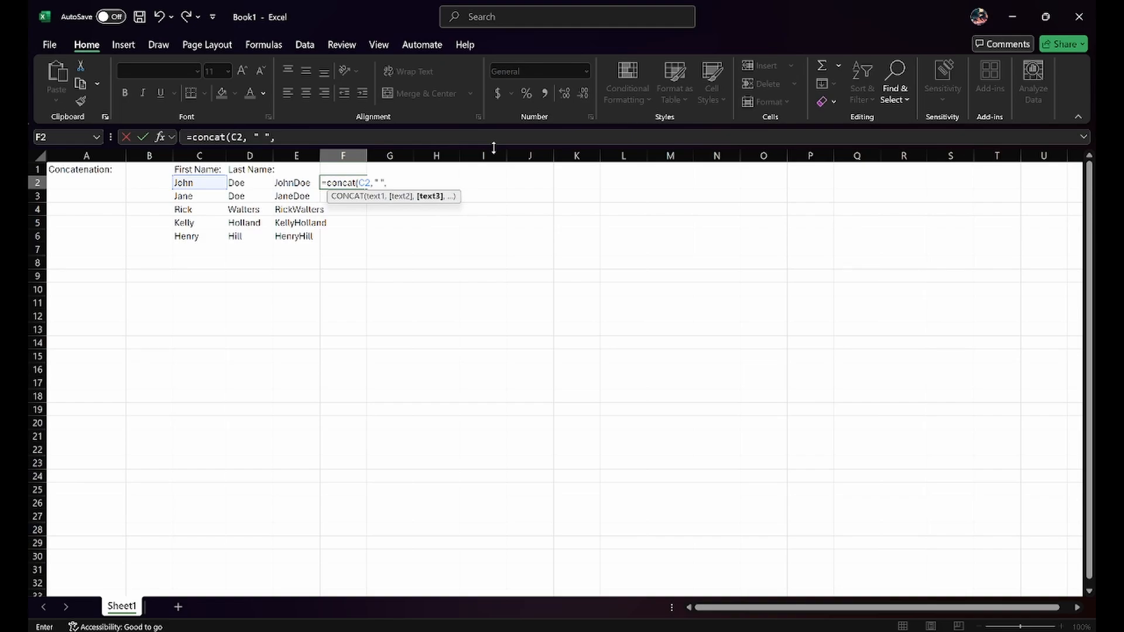
{"action": "left_click", "coordinate": [248, 184]}
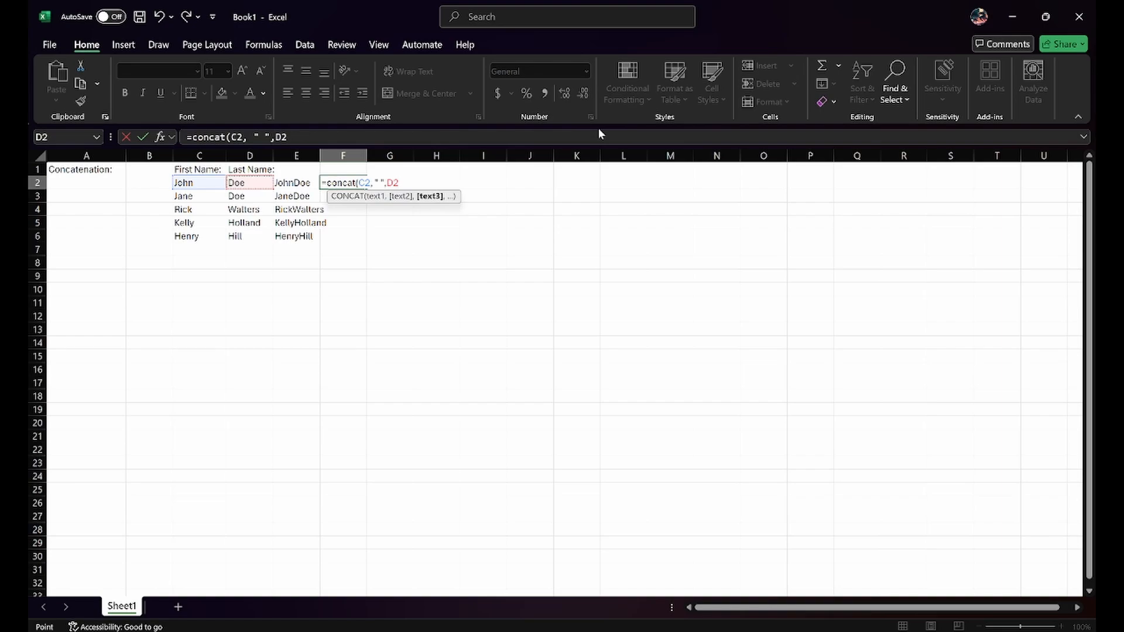
{"action": "type", "text": "("}
{"action": "type", "text": ")"}
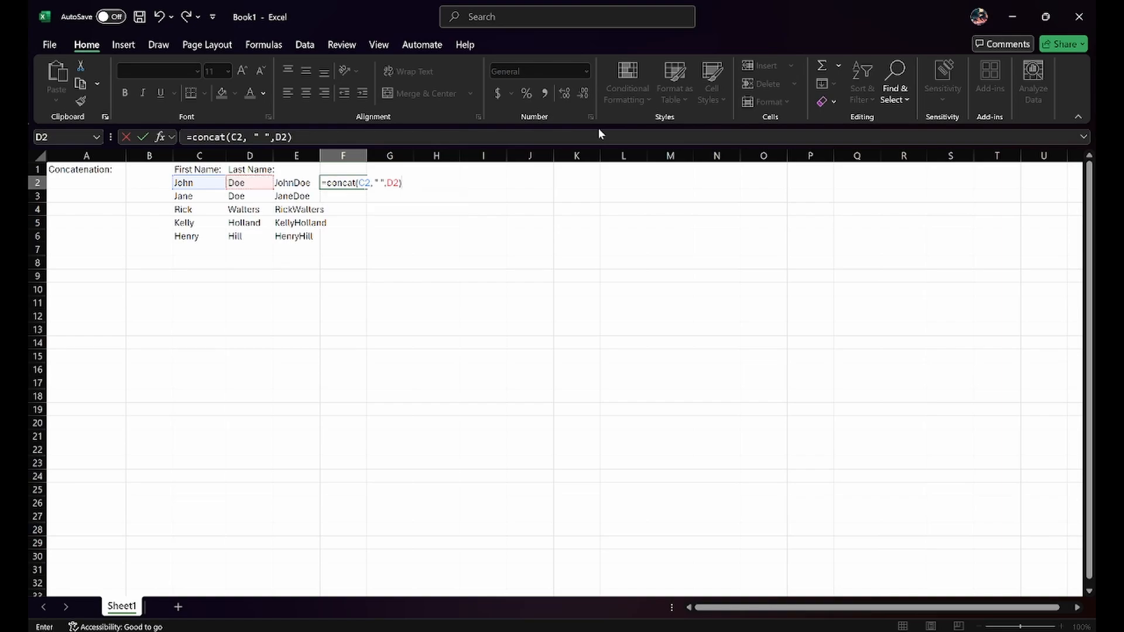
{"action": "key", "text": "Return"}
Copy the spaced CONCAT formula in F2 down through F6 and check the cell references in the copies
{"action": "left_click", "coordinate": [359, 185]}
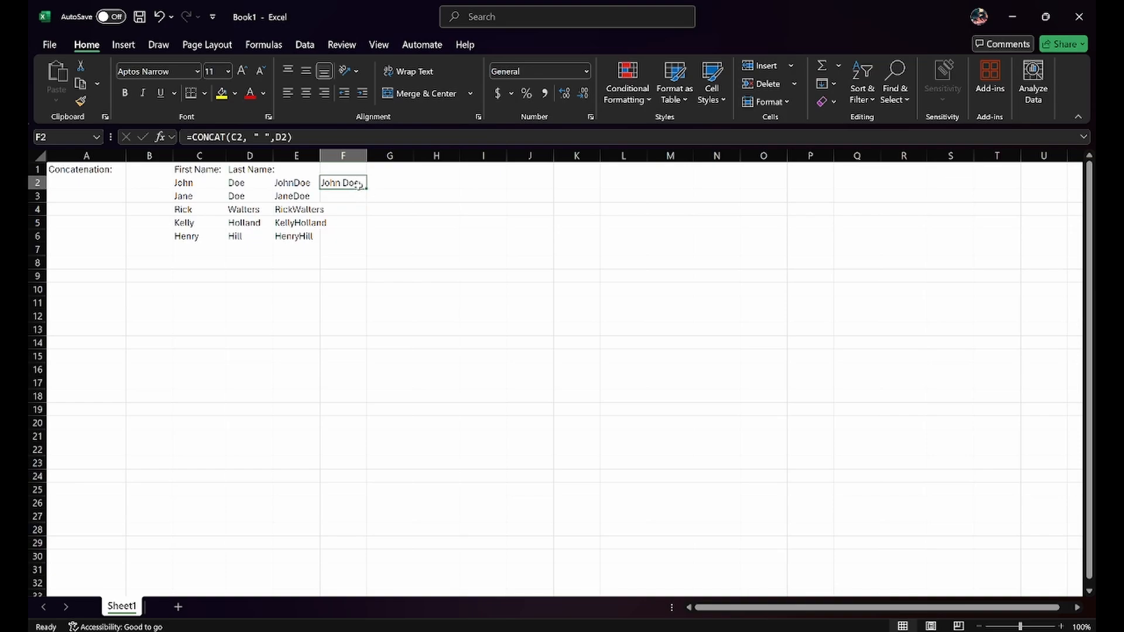
{"action": "left_click_drag", "start_coordinate": [364, 188], "coordinate": [364, 241]}
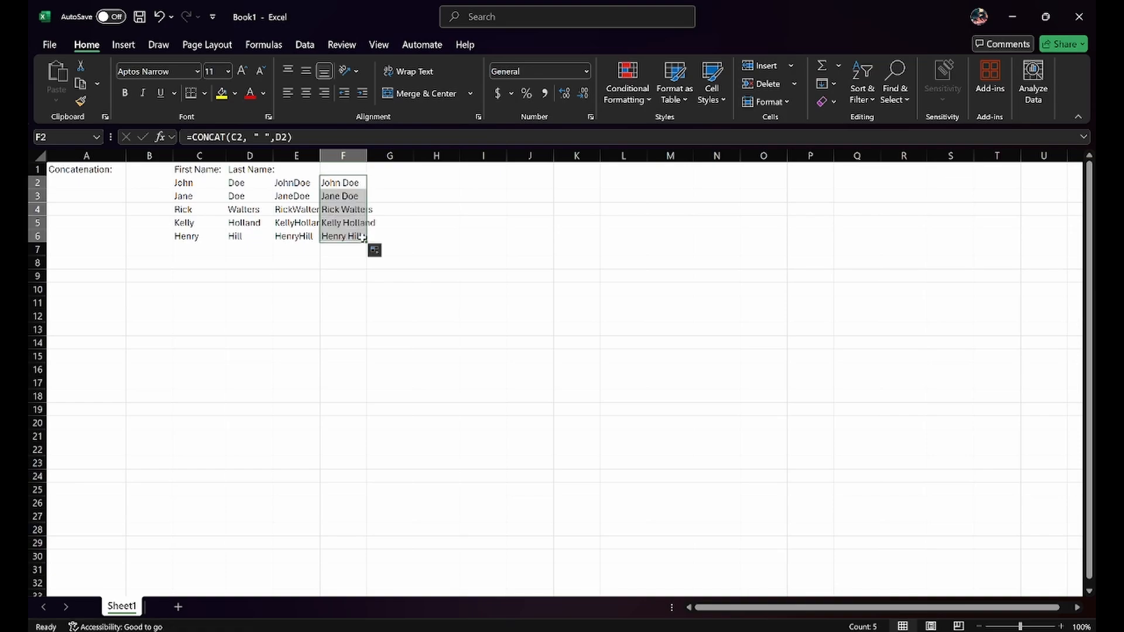
{"action": "left_click", "coordinate": [375, 196]}
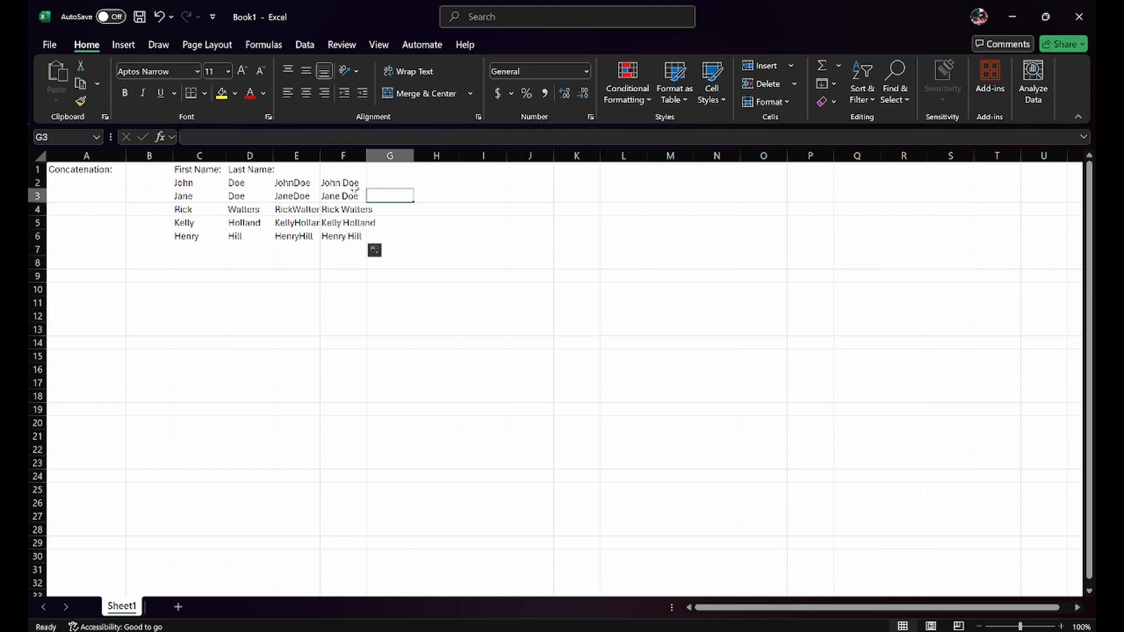
{"action": "left_click", "coordinate": [352, 183]}
{"action": "key", "text": "Down"}
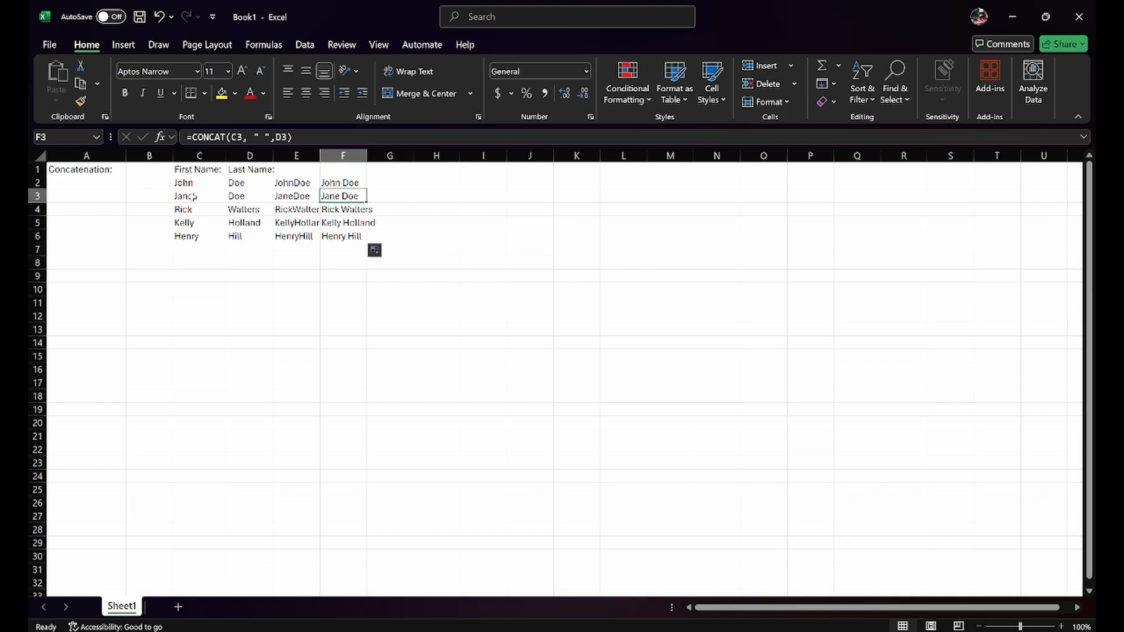
{"action": "key", "text": "Down"}
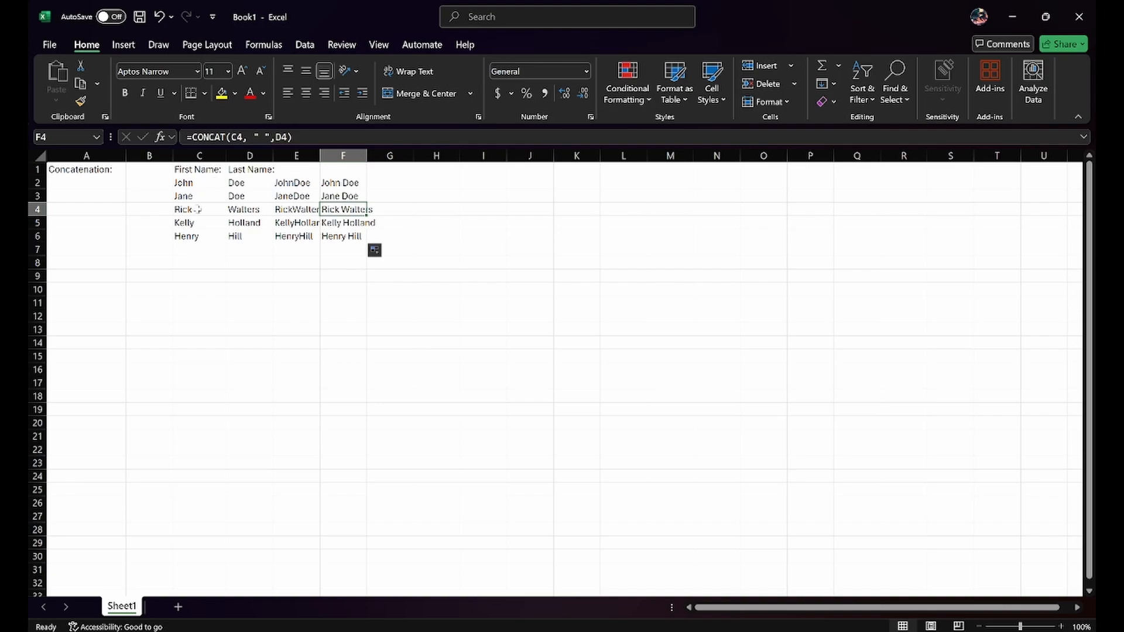
{"action": "key", "text": "Down"}
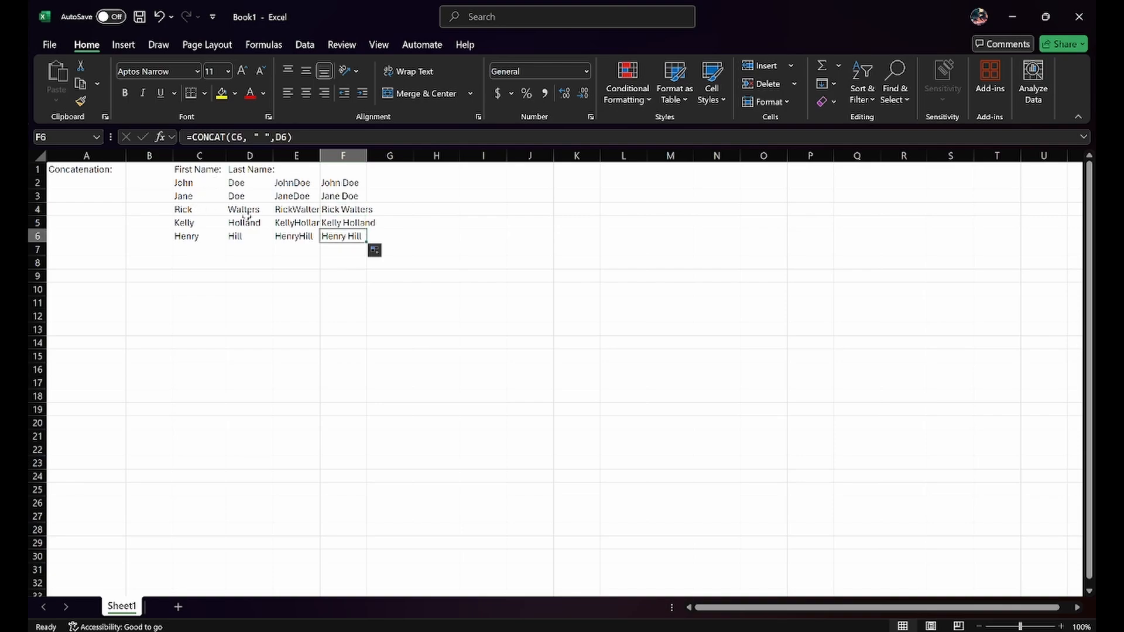
{"action": "left_click", "coordinate": [397, 235]}
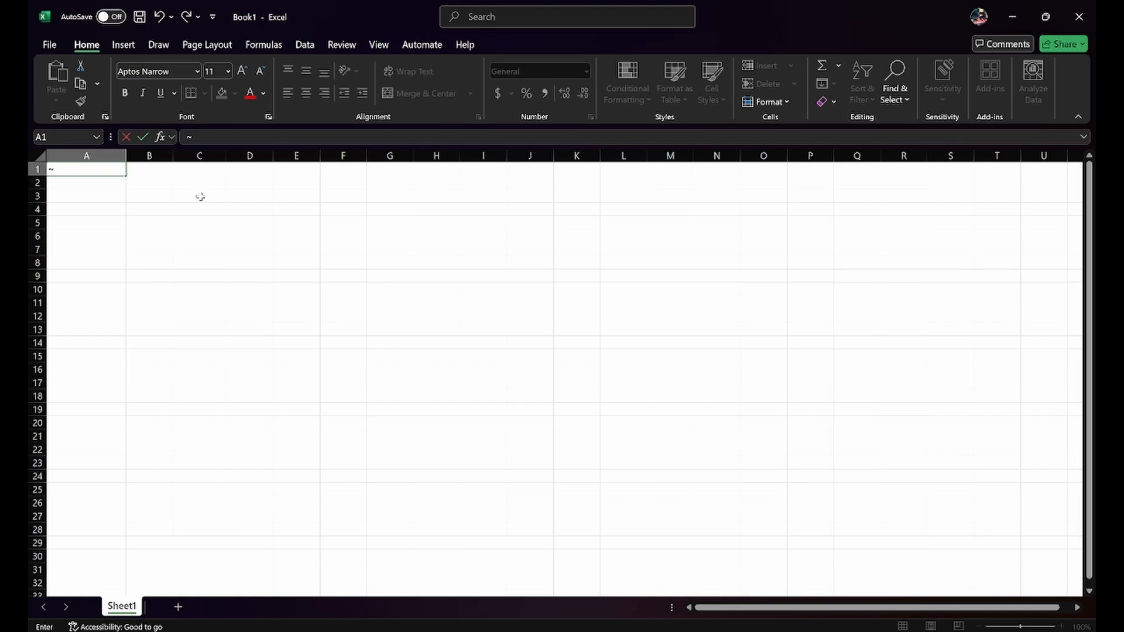
Label cell A1 "If:" and enter the column heading "Food:" in cell B2
{"action": "type", "text": "If:"}
{"action": "left_click", "coordinate": [154, 181]}
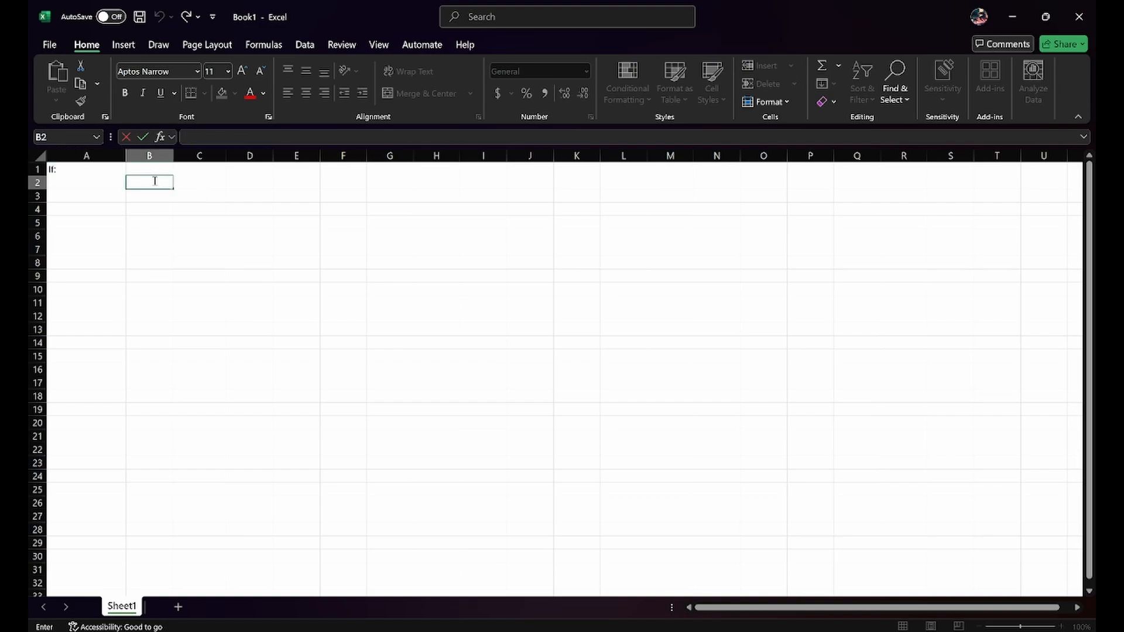
{"action": "type", "text": "Food:"}
Enter the foods Curry, Salad, Churrasco and Taco in cells B3 through B6 under the Food: heading
{"action": "left_click", "coordinate": [154, 194]}
{"action": "type", "text": "Curry"}
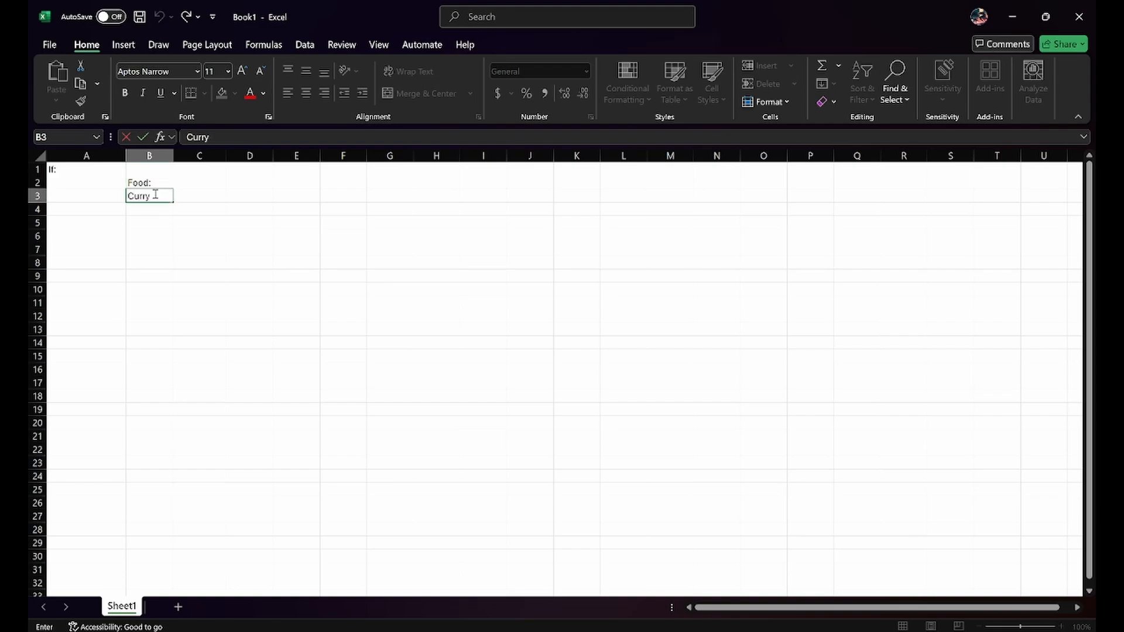
{"action": "left_click", "coordinate": [159, 209]}
{"action": "type", "text": "Salad"}
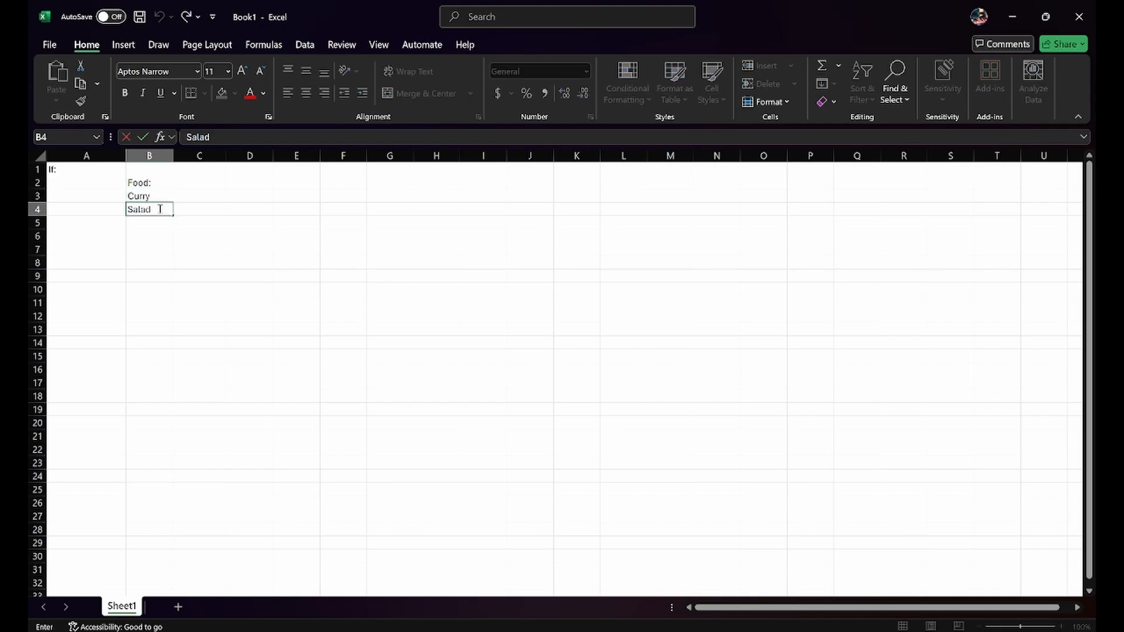
{"action": "left_click", "coordinate": [161, 222]}
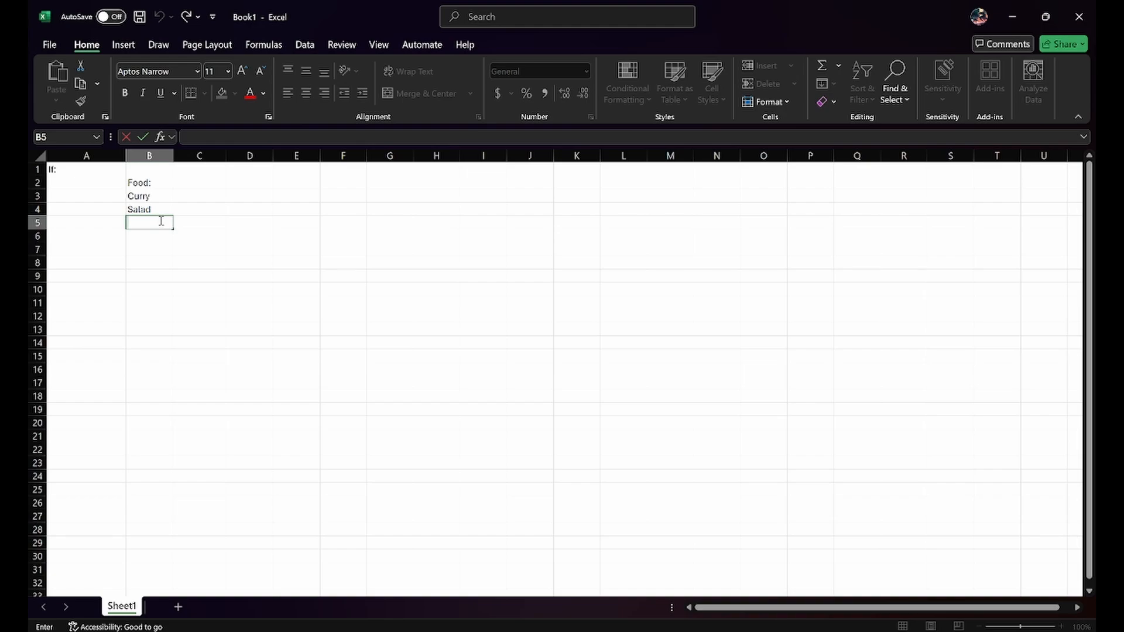
{"action": "type", "text": "Churrasco"}
{"action": "left_click", "coordinate": [161, 235]}
{"action": "type", "text": "Taco"}
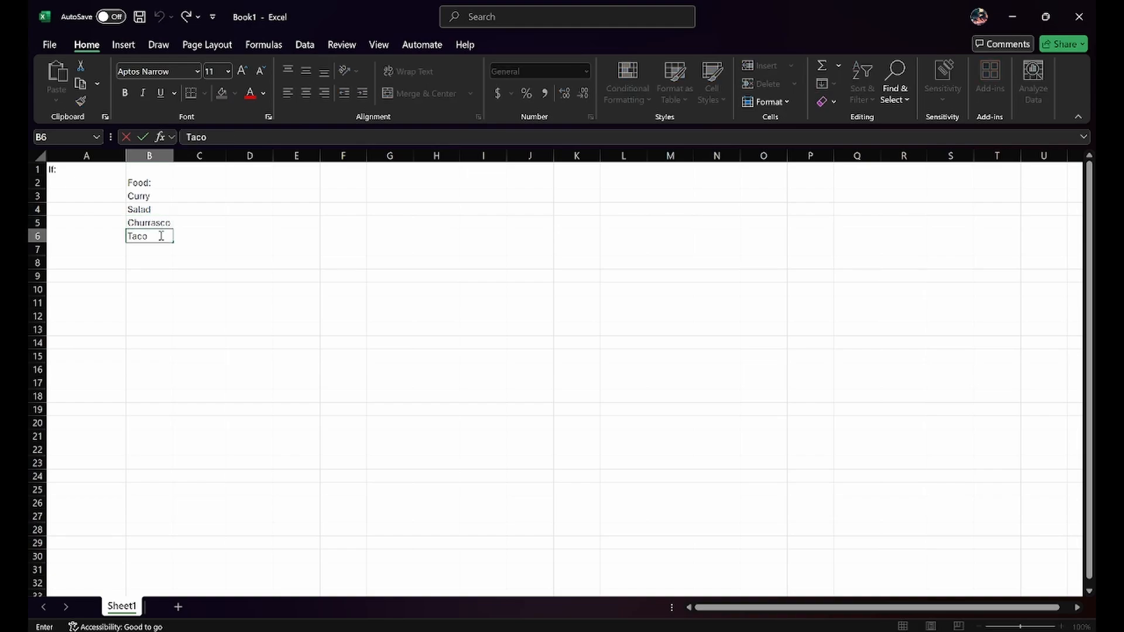
Enter Dalgona in cell B7 as the last item of the food list
{"action": "left_click", "coordinate": [153, 250]}
{"action": "type", "text": "Digon"}
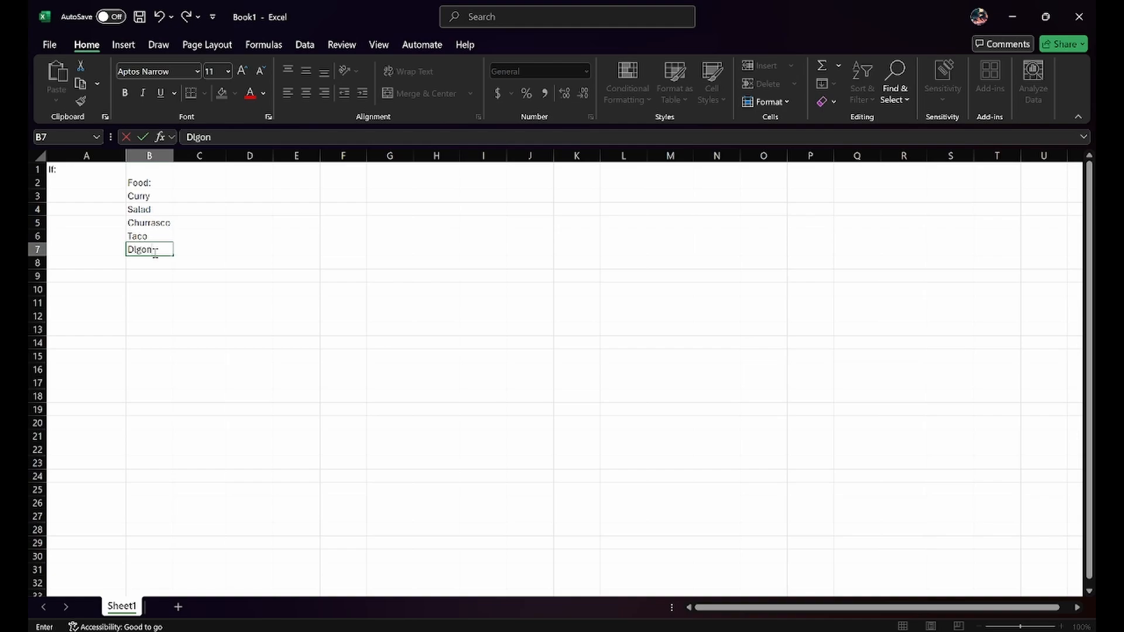
{"action": "key", "text": "BackSpace"}
{"action": "key", "text": "BackSpace"}
{"action": "key", "text": "BackSpace"}
{"action": "key", "text": "BackSpace"}
{"action": "type", "text": "al"}
{"action": "key", "text": "BackSpace"}
{"action": "type", "text": "lgona"}
Enter =IF(B3="Salad","YAY","NAY") in cell C3 to test whether the food in B3 is Salad
{"action": "left_click", "coordinate": [200, 196]}
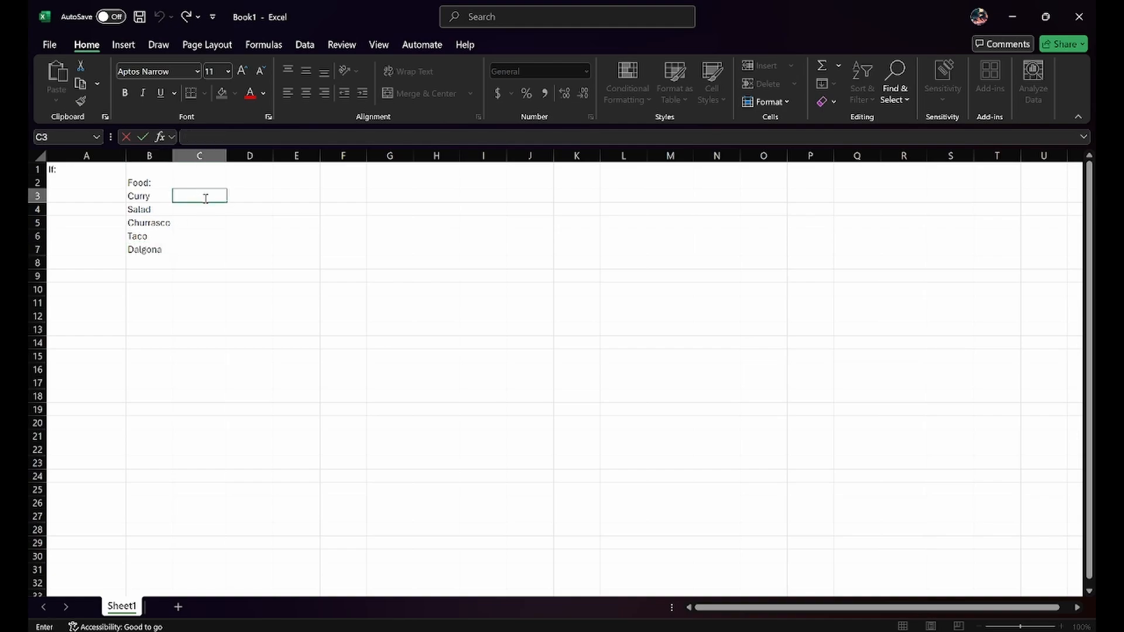
{"action": "type", "text": "i"}
{"action": "type", "text": "=if"}
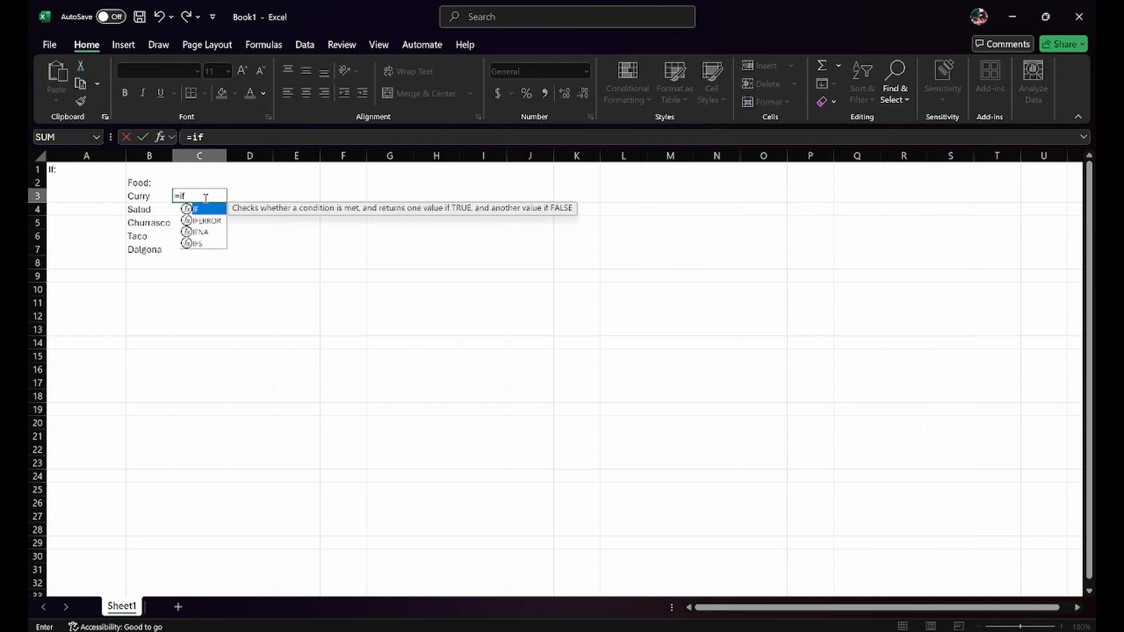
{"action": "type", "text": "("}
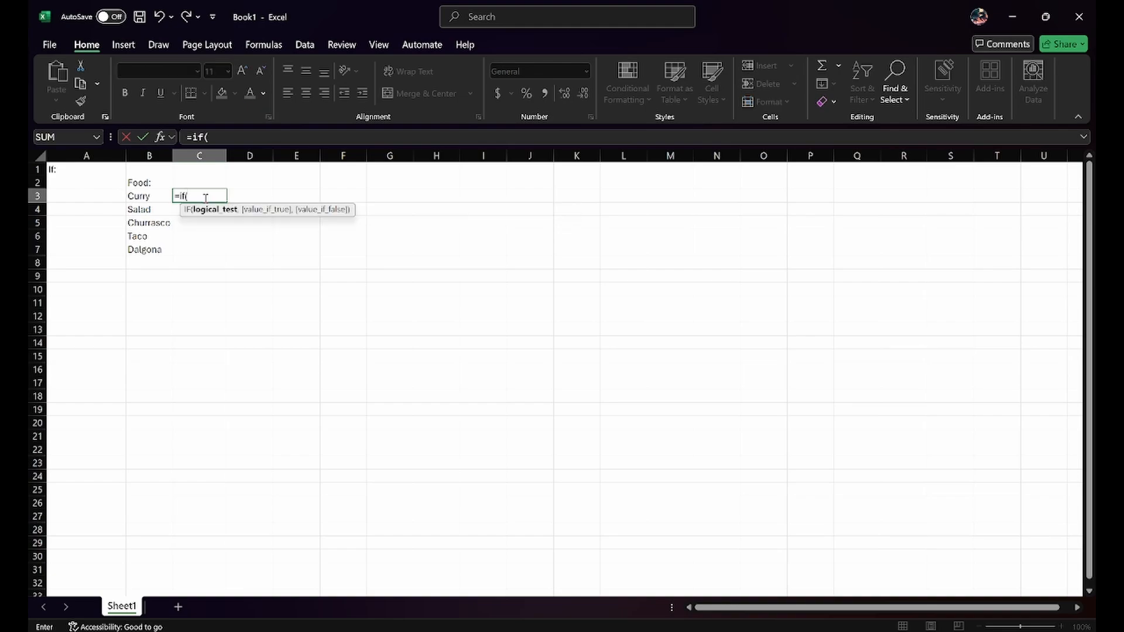
{"action": "type", "text": "B3'"}
{"action": "type", "text": "=\"\""}
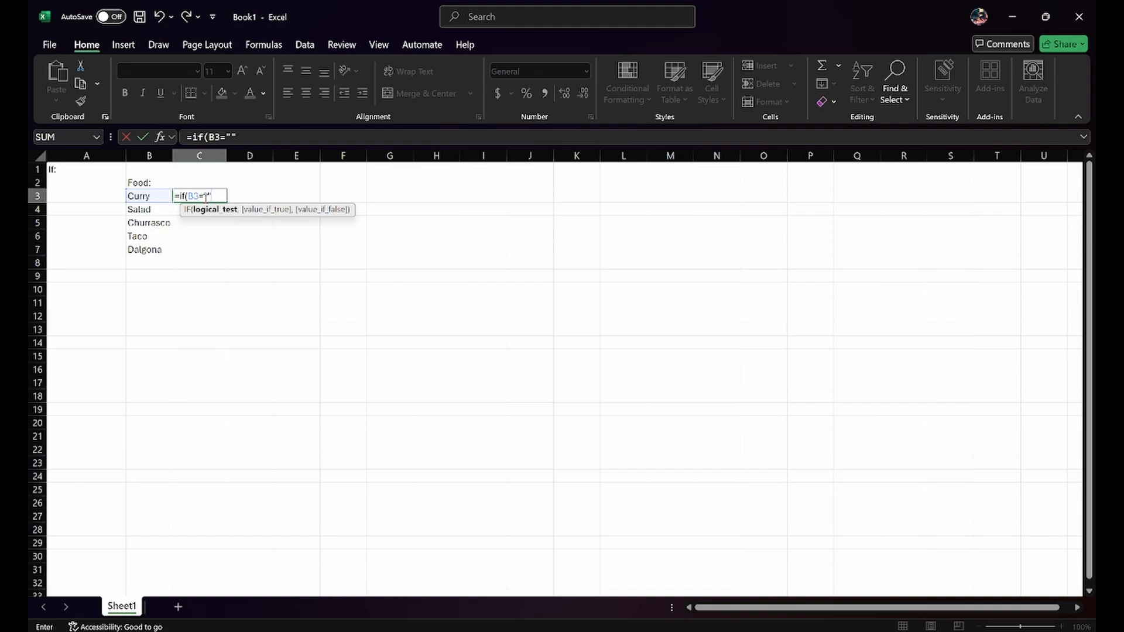
{"action": "key", "text": "Return"}
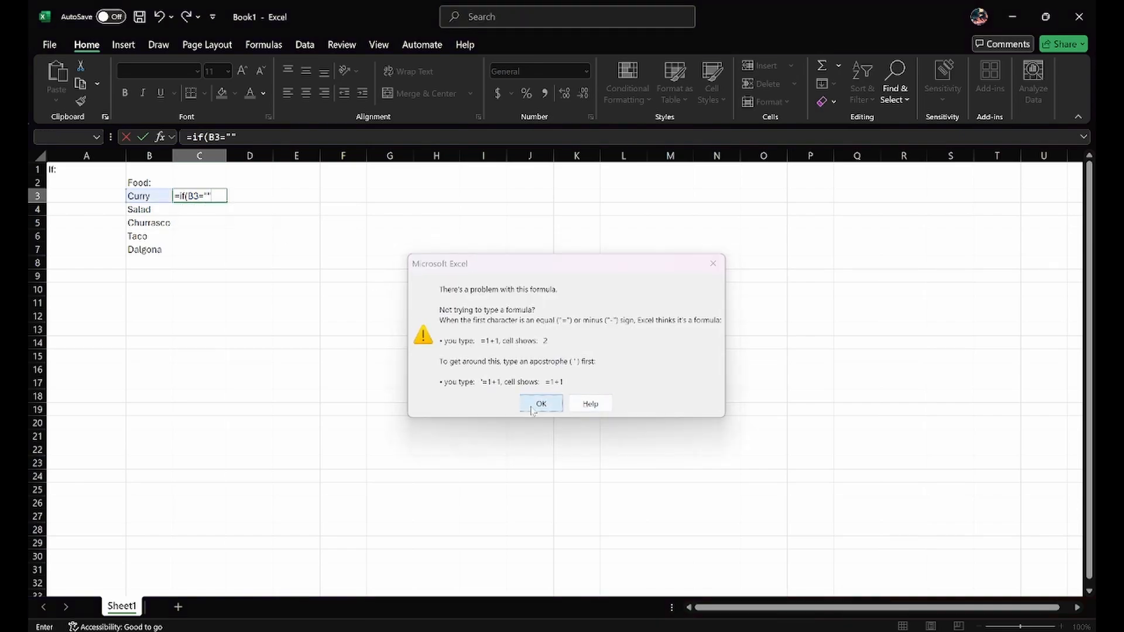
{"action": "left_click", "coordinate": [540, 403]}
{"action": "type", "text": "Salad\""}
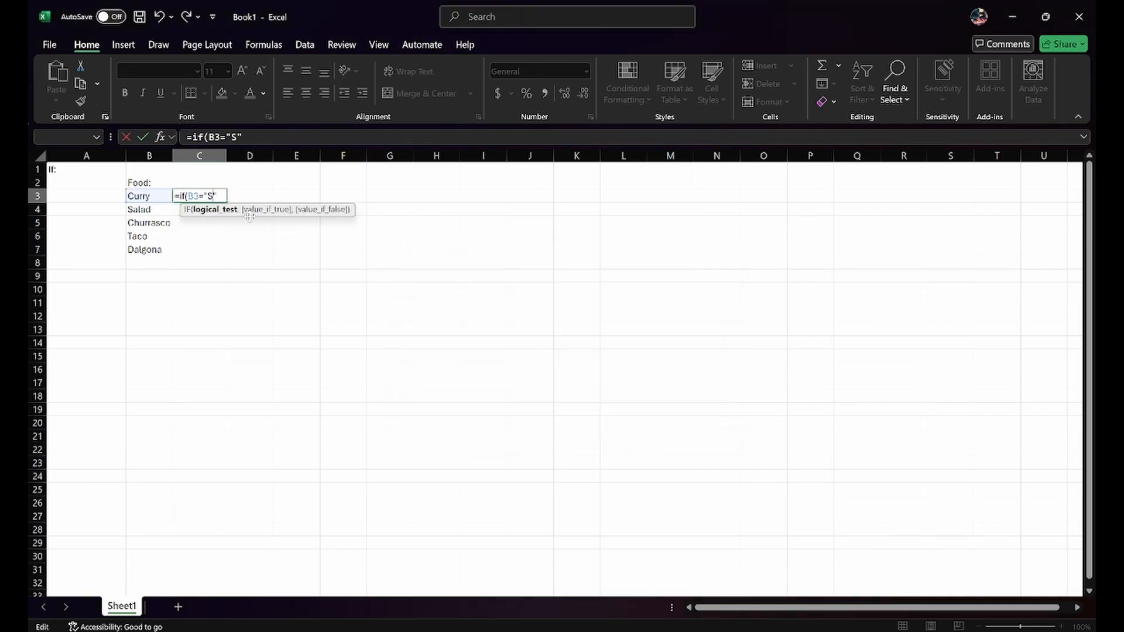
{"action": "type", "text": ","}
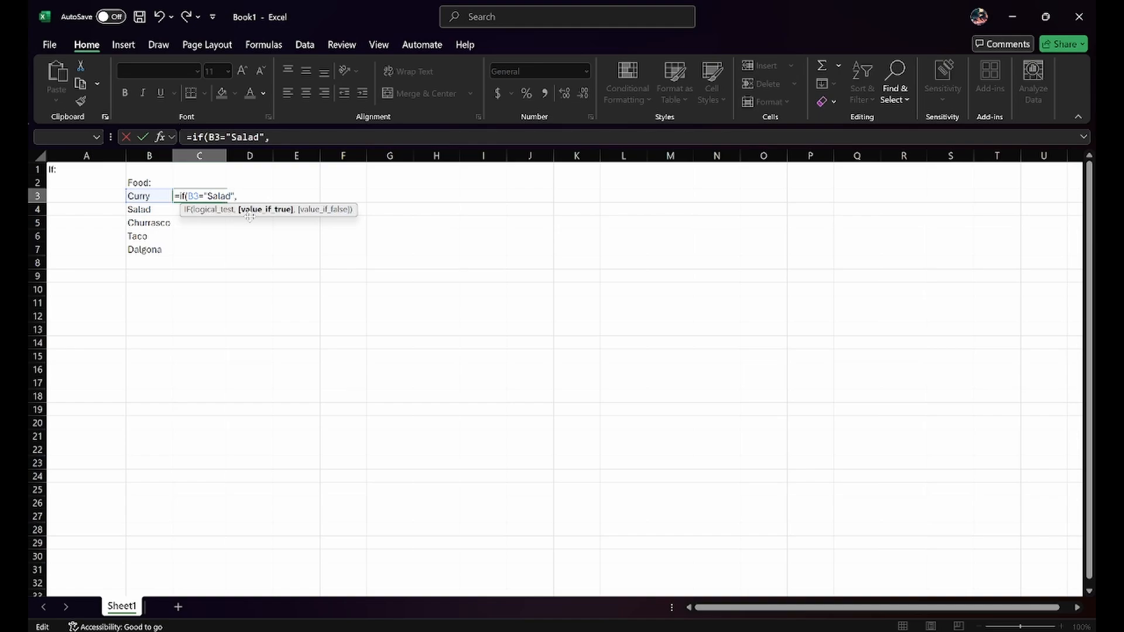
{"action": "type", "text": "\"YAY\",\""}
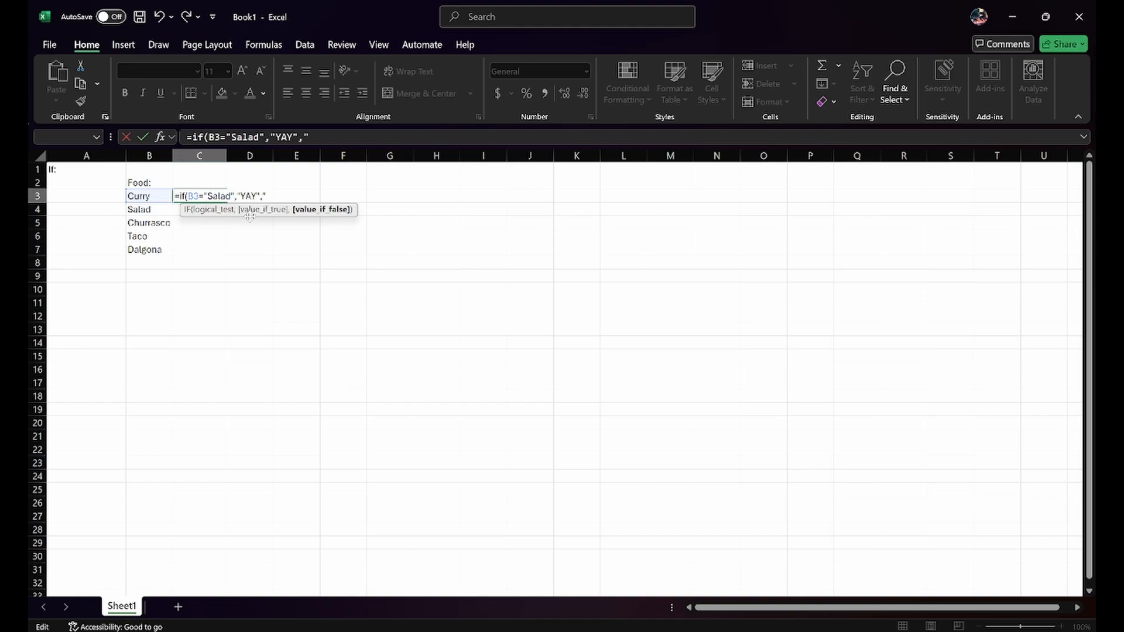
{"action": "type", "text": "NAY\")"}
{"action": "key", "text": "Return"}
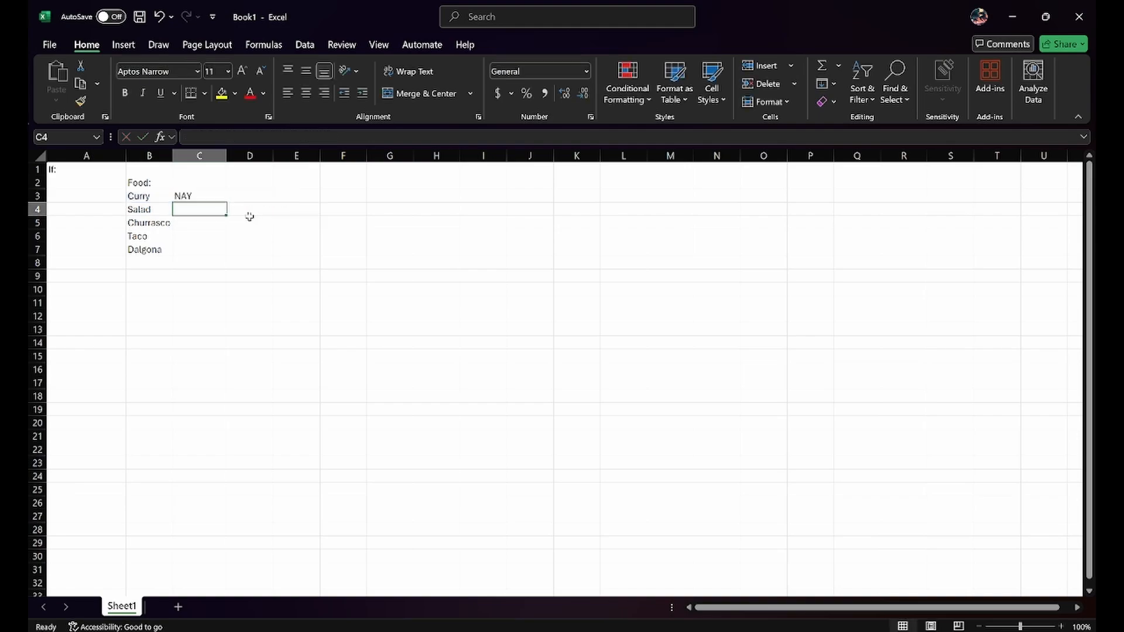
Copy the IF formula in C3 down through C7 and check the copy in C4 beside Salad
{"action": "left_click", "coordinate": [218, 196]}
{"action": "left_click_drag", "start_coordinate": [227, 200], "coordinate": [227, 253]}
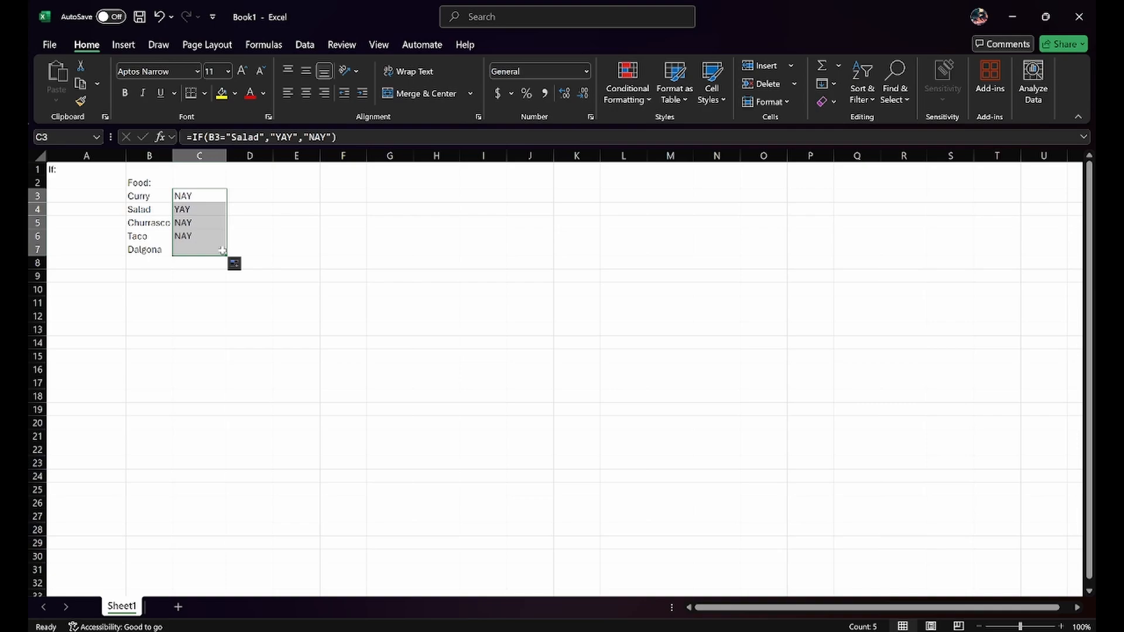
{"action": "left_click", "coordinate": [155, 212]}
{"action": "left_click", "coordinate": [202, 209]}
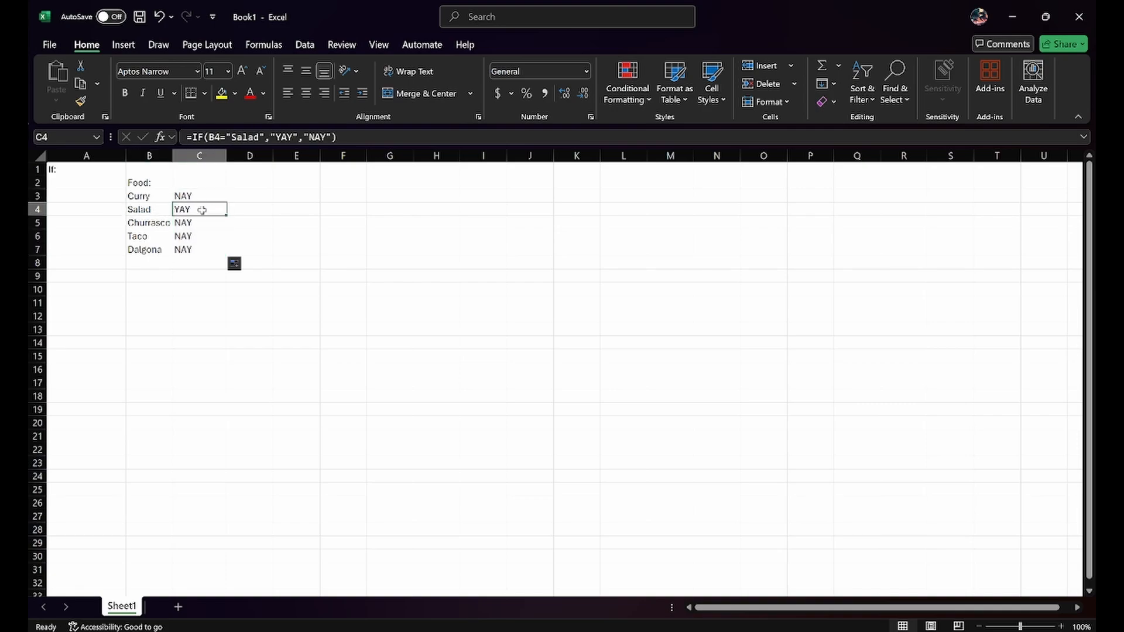